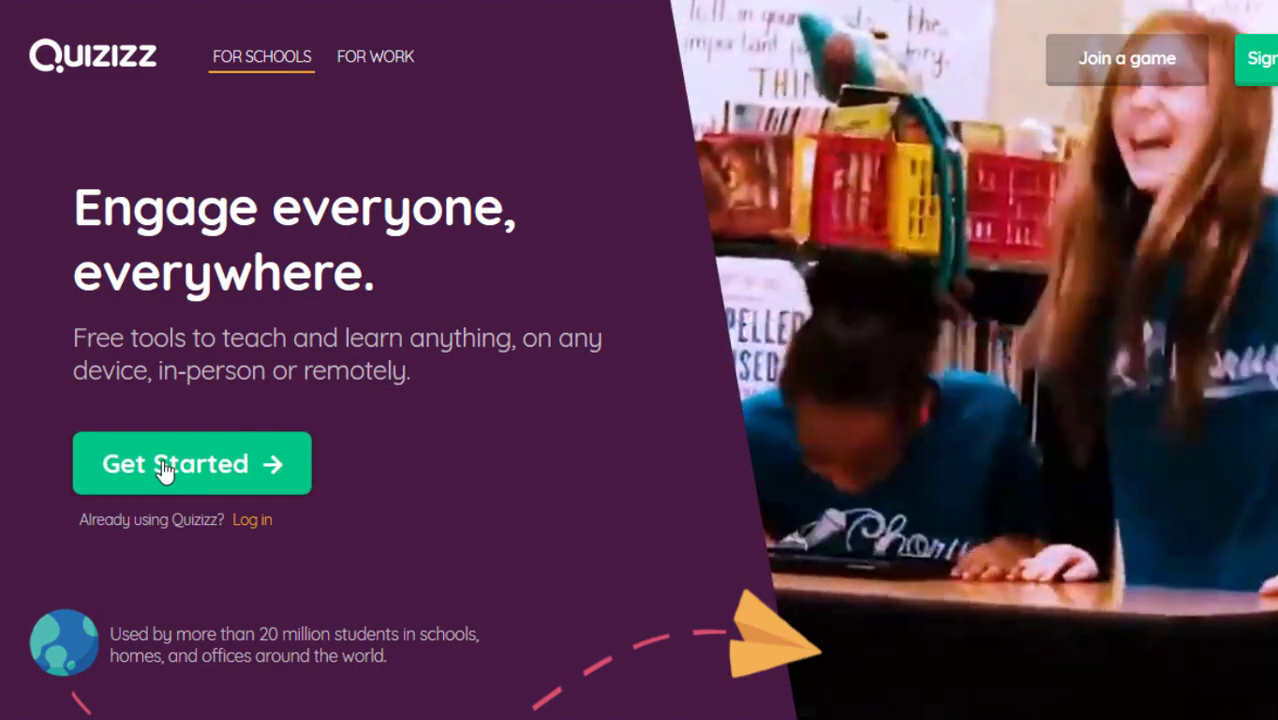
click(147, 470)
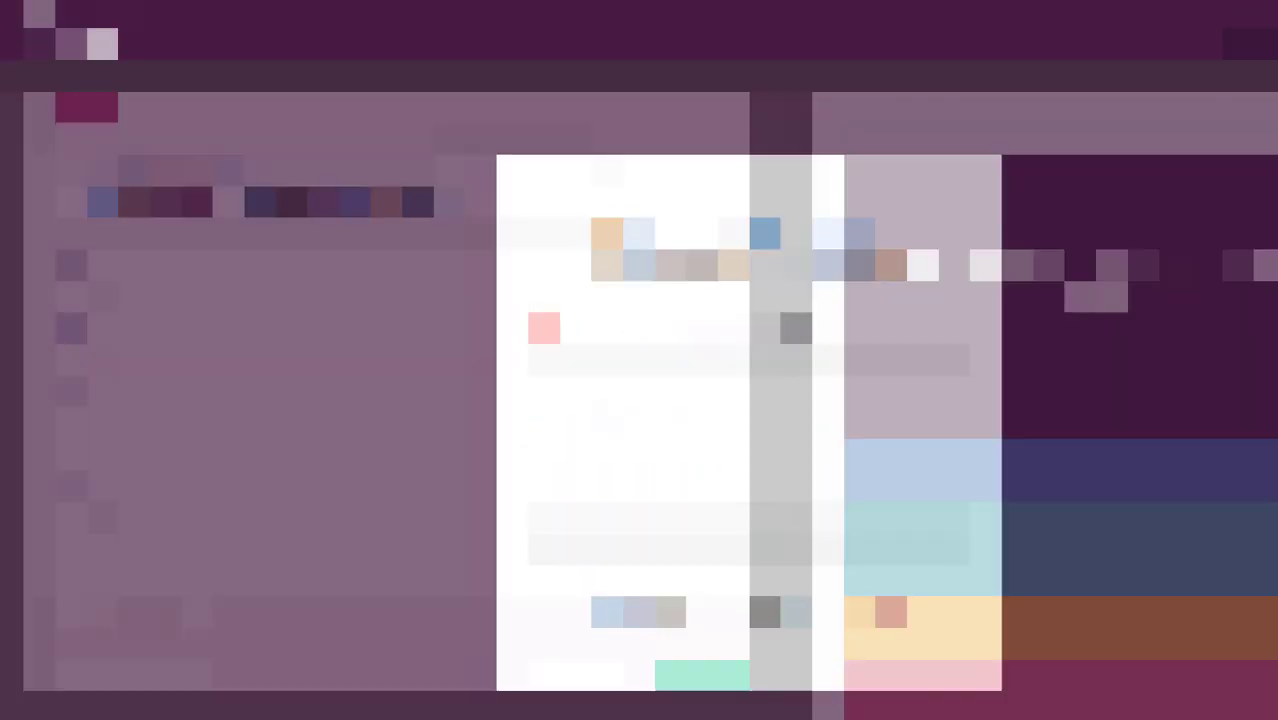
text(dina)
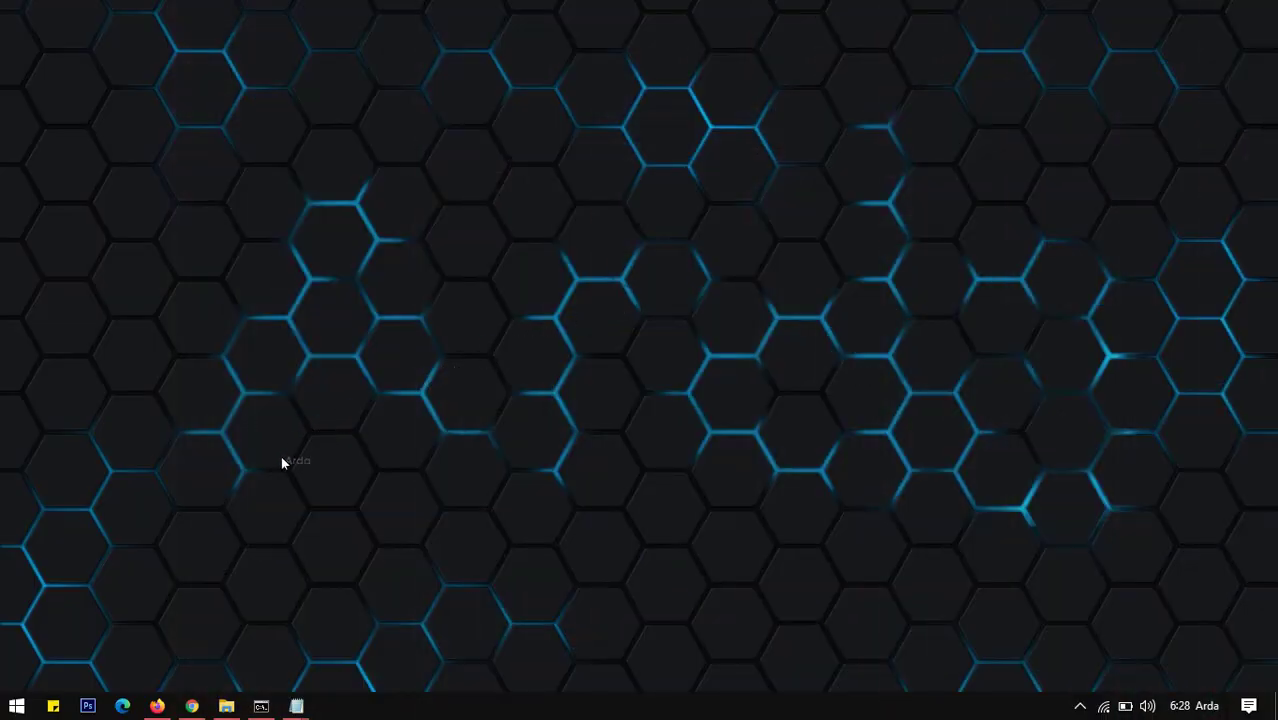
Open Quizizz in Firefox and sign up with the first listed Google account
click(157, 706)
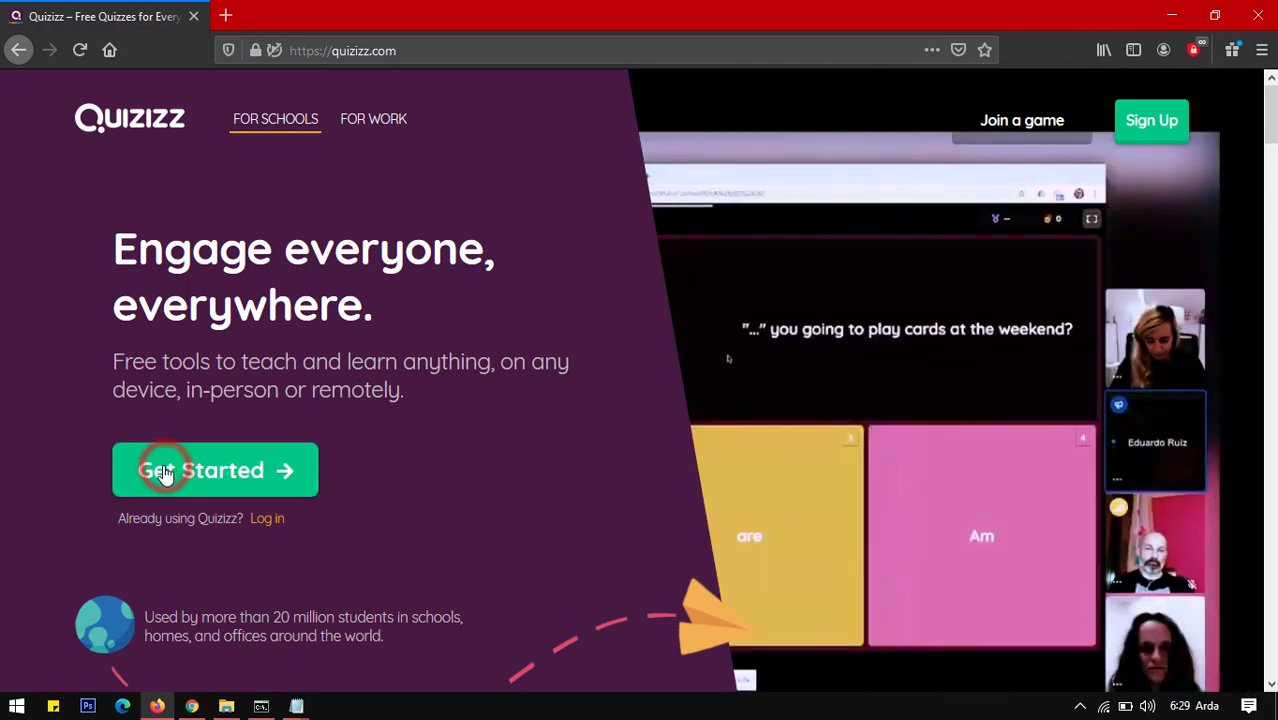
click(165, 472)
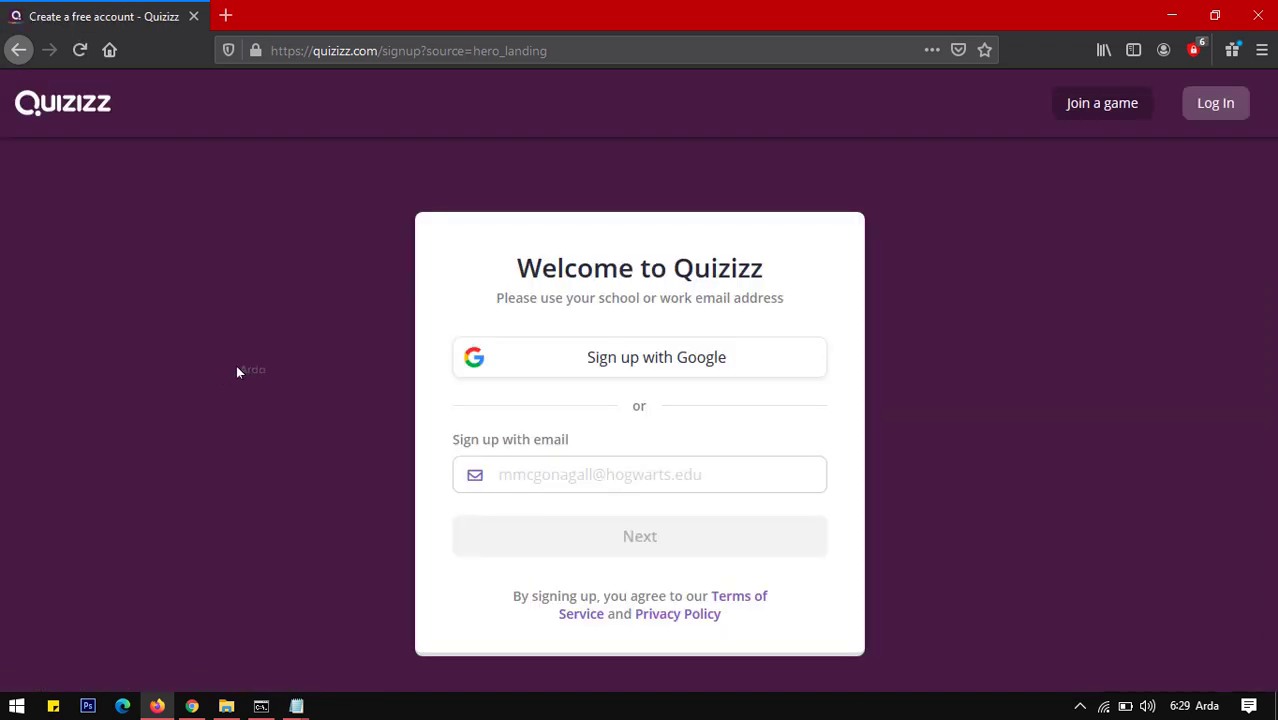
click(638, 367)
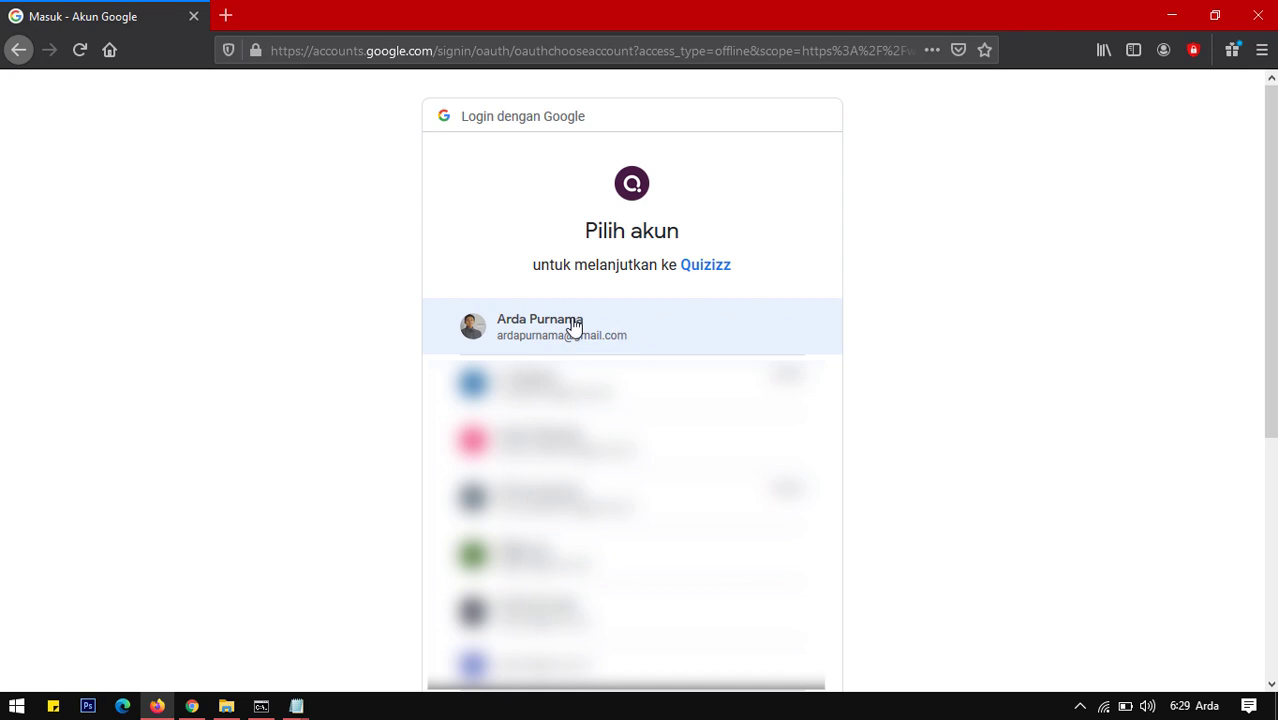
click(573, 327)
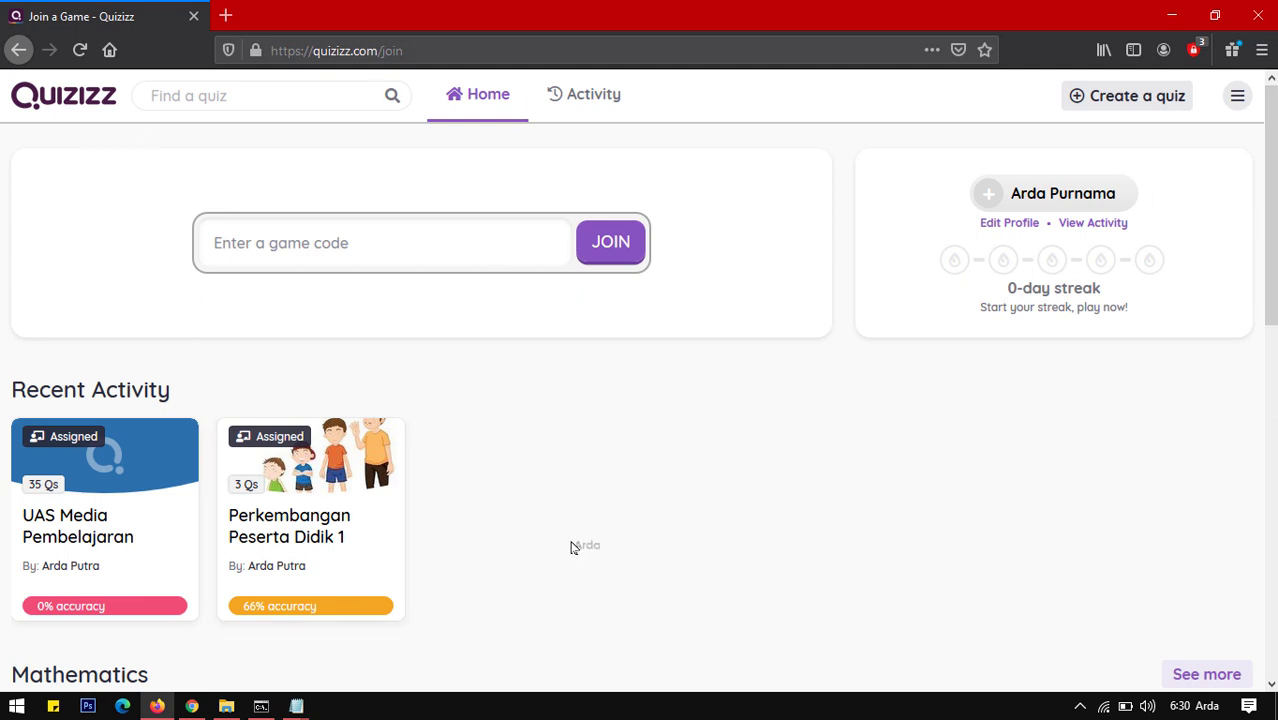
Switch to Chrome, open the Quizizz teacher home page and look through the list of own quizzes
click(192, 706)
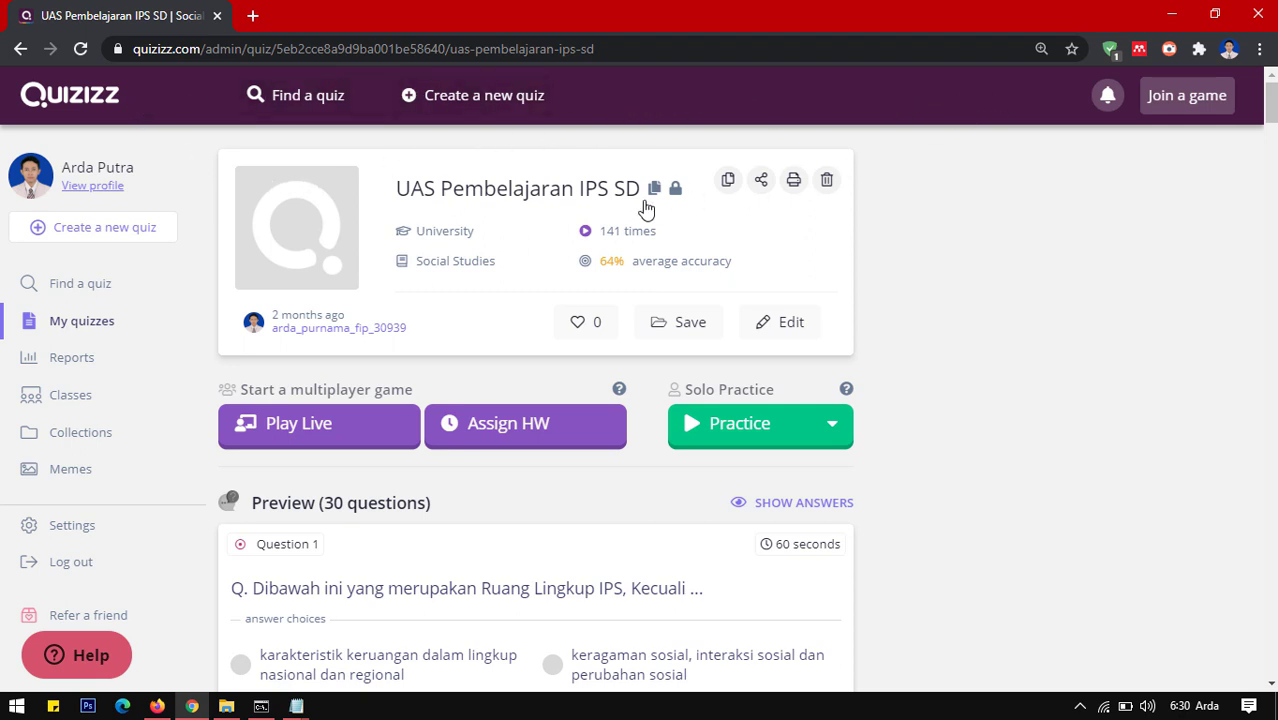
click(64, 106)
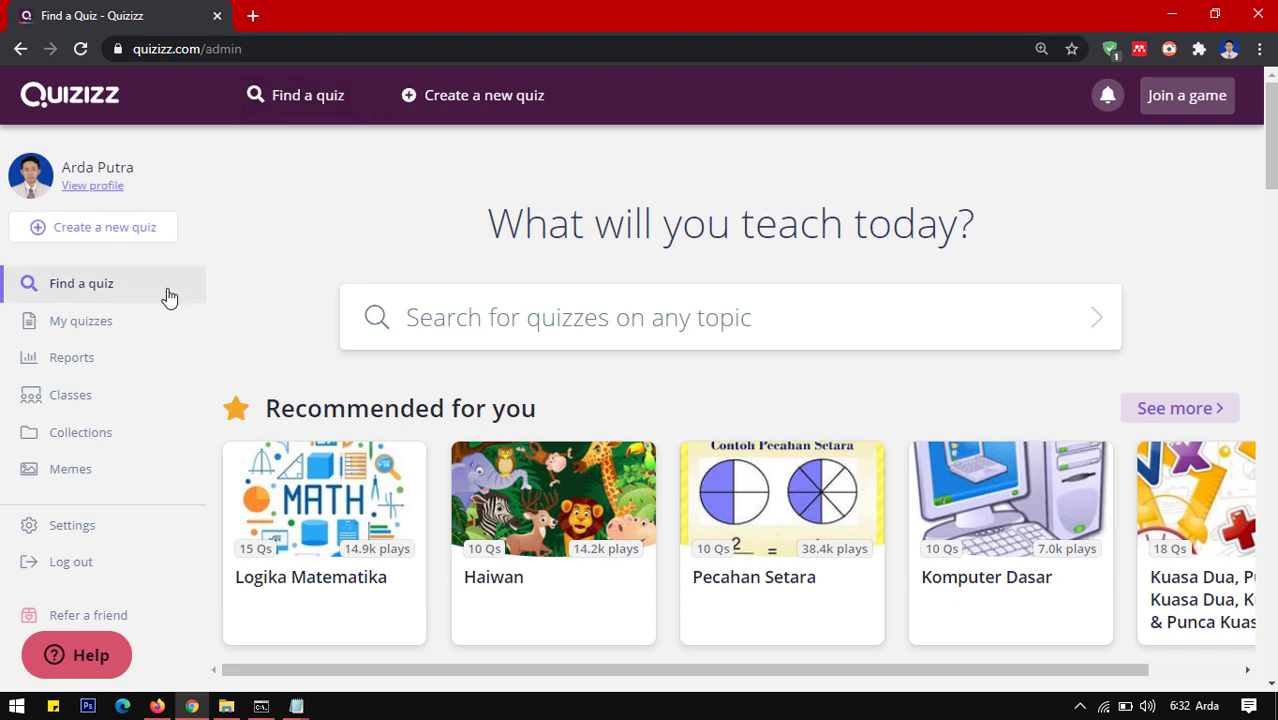
click(67, 327)
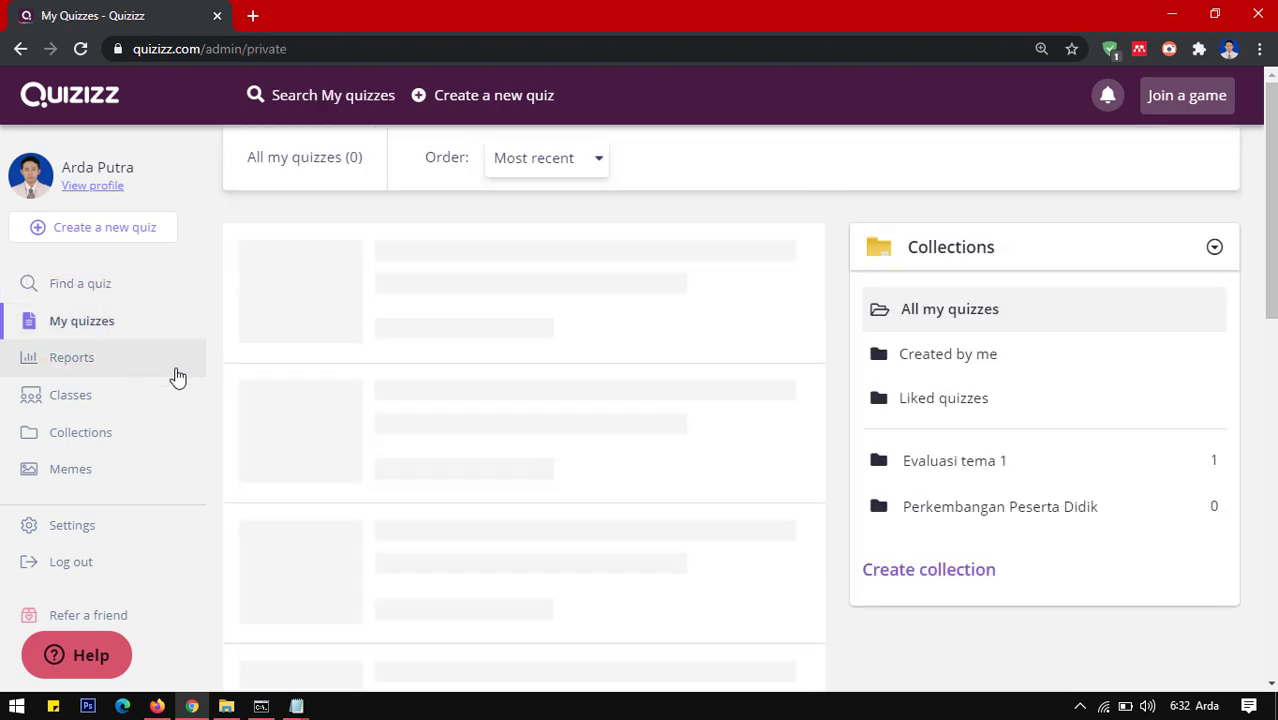
scroll(585, 363, down, 5)
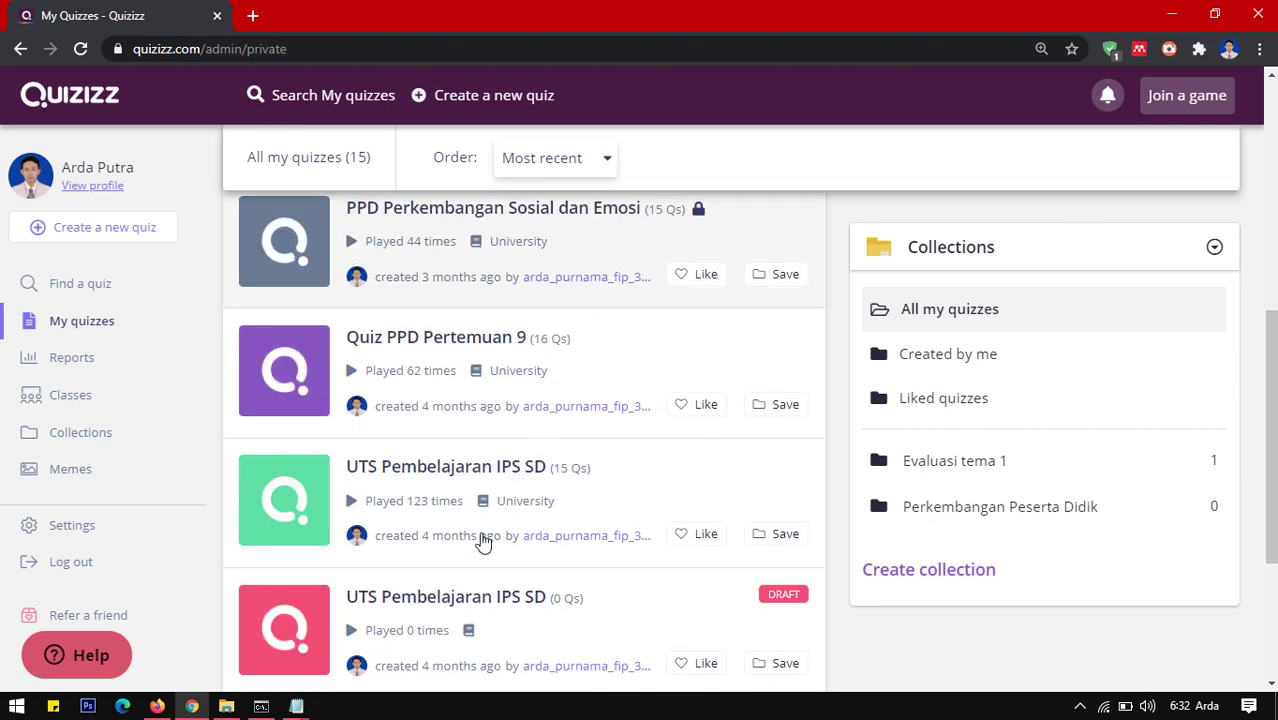
scroll(409, 426, down, 5)
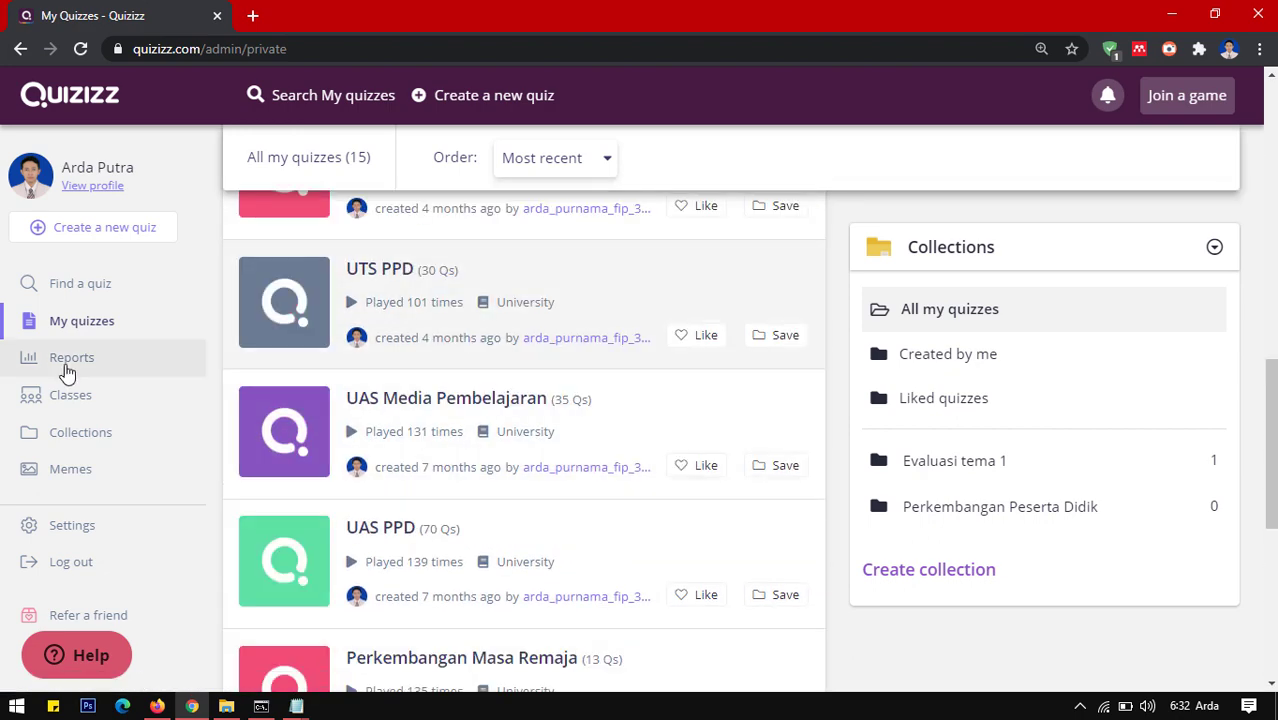
Look through the quiz reports on the first and second pages of the report list
click(62, 358)
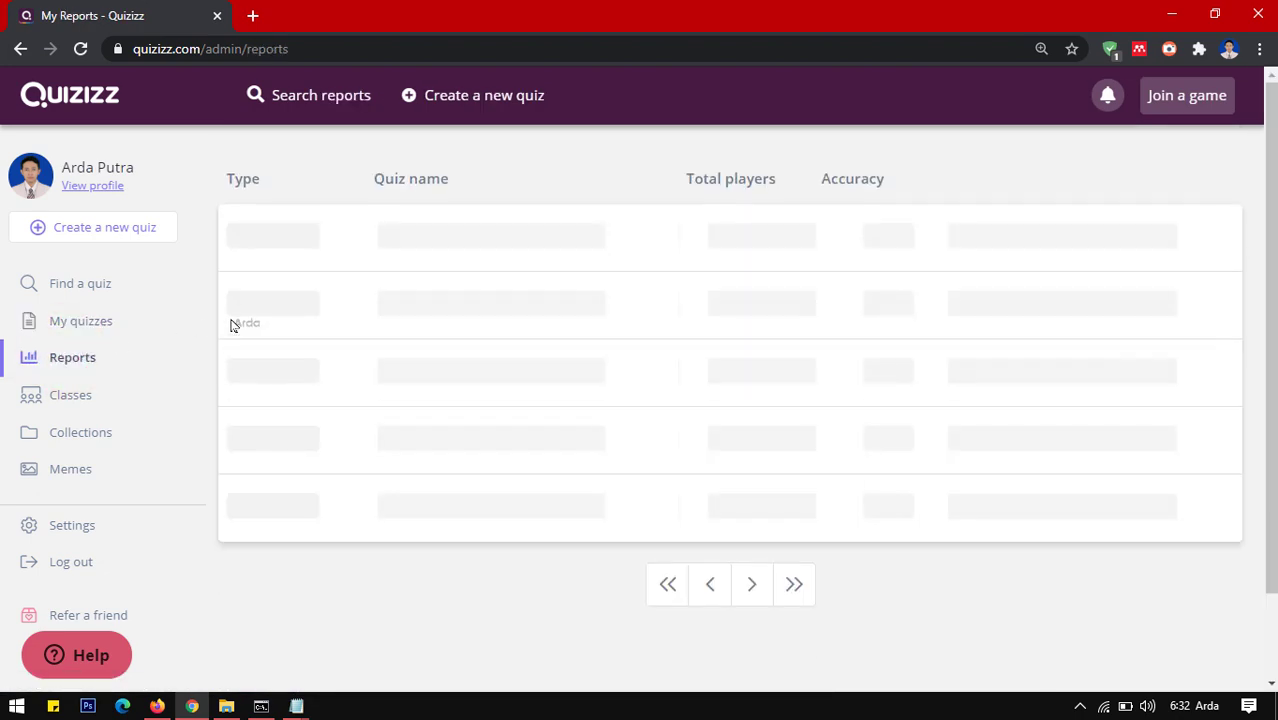
scroll(521, 398, down, 3)
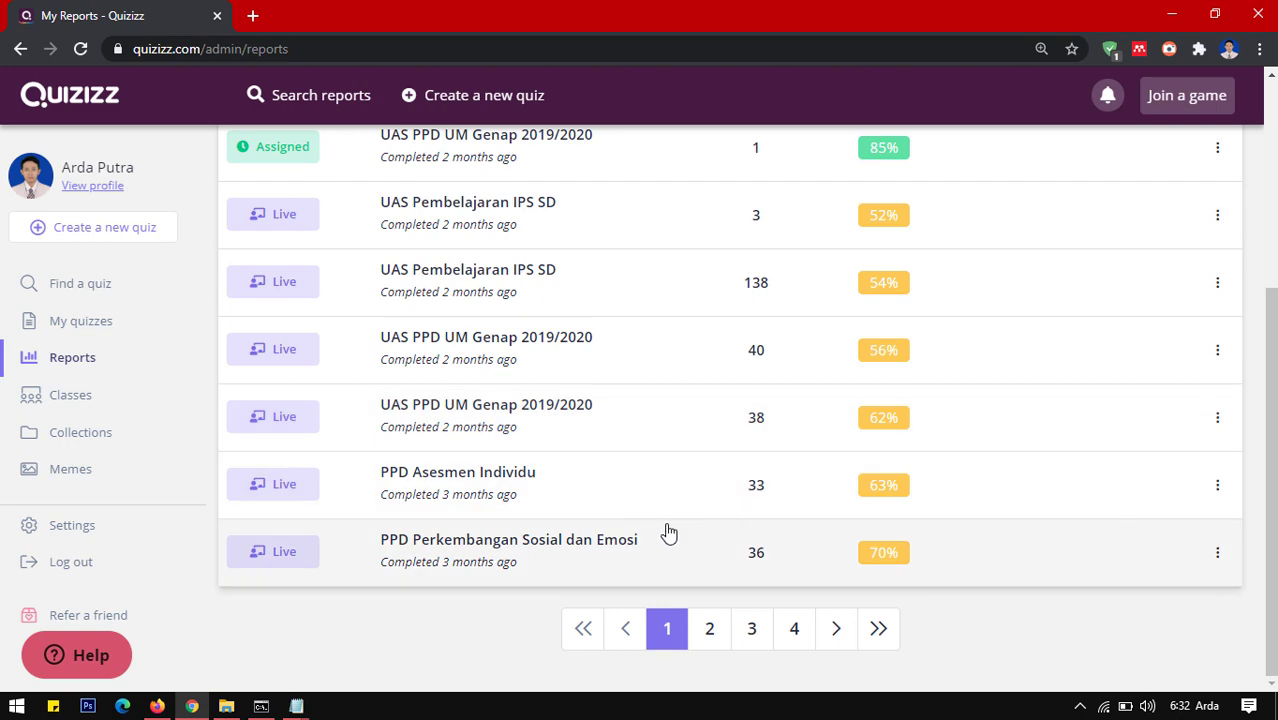
click(710, 632)
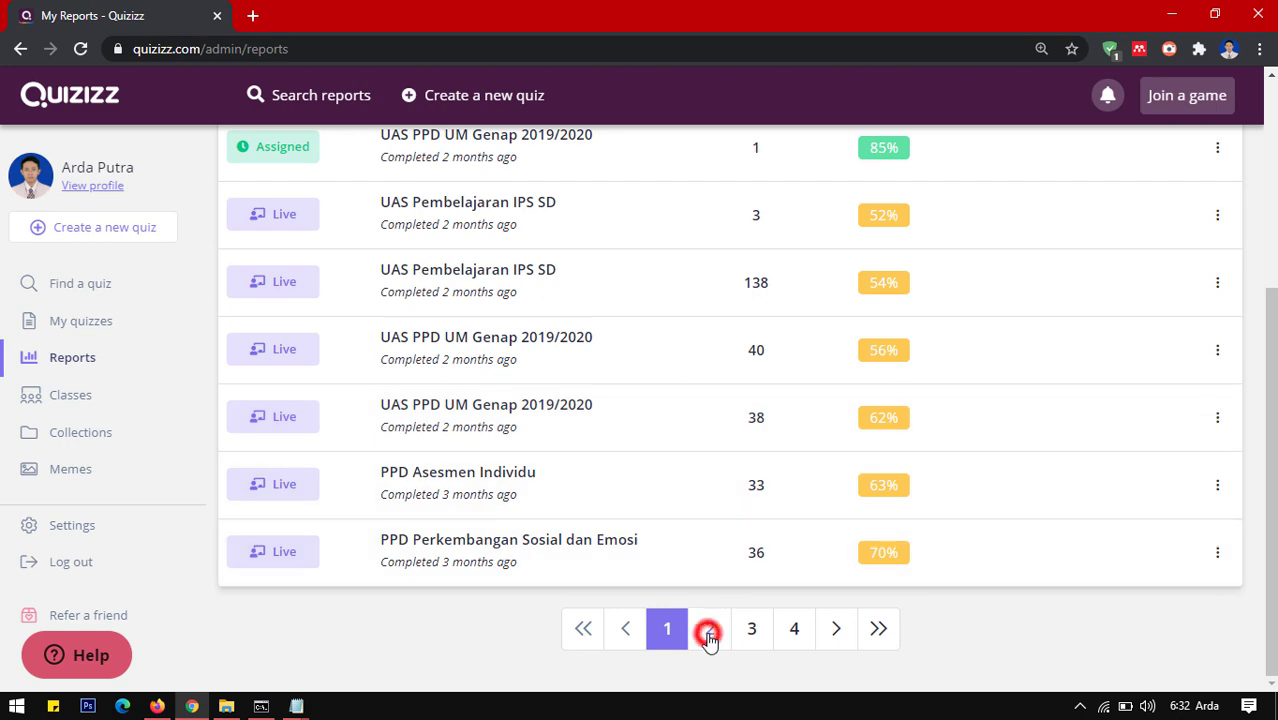
scroll(565, 480, down, 3)
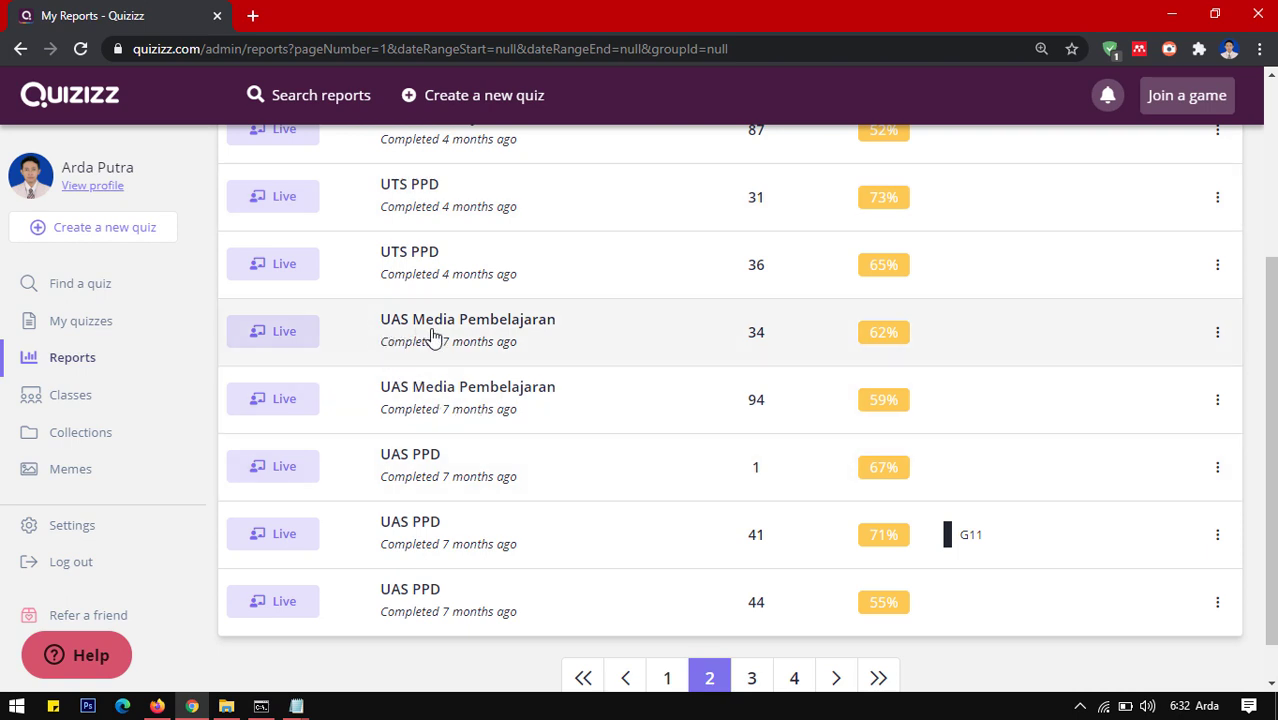
scroll(428, 333, down, 1)
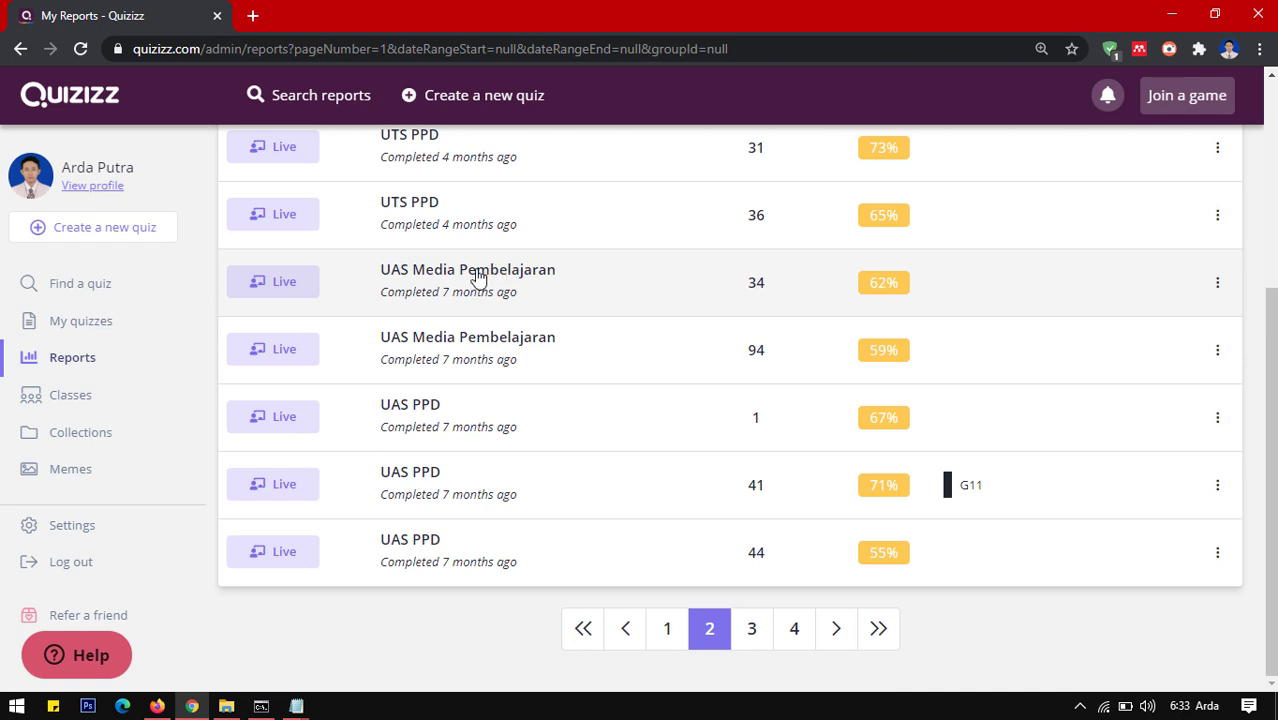
Open the classes overview and look through the list of existing classes
click(74, 400)
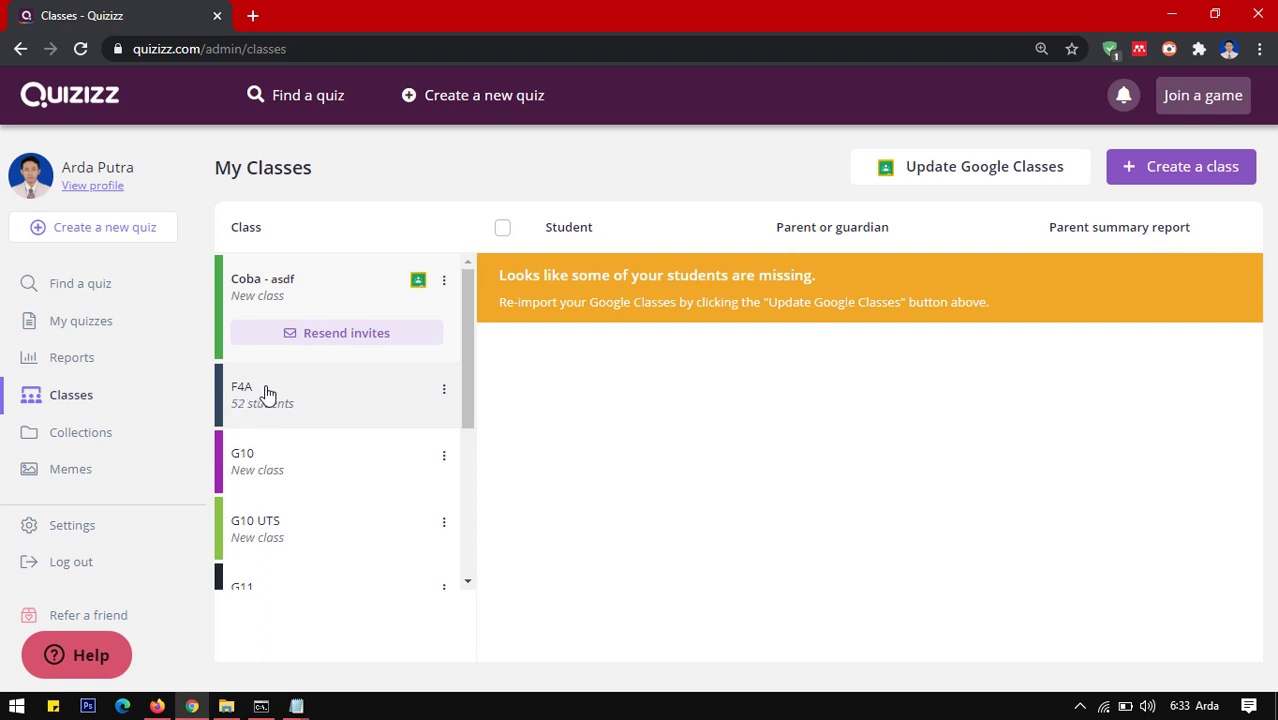
scroll(262, 470, down, 2)
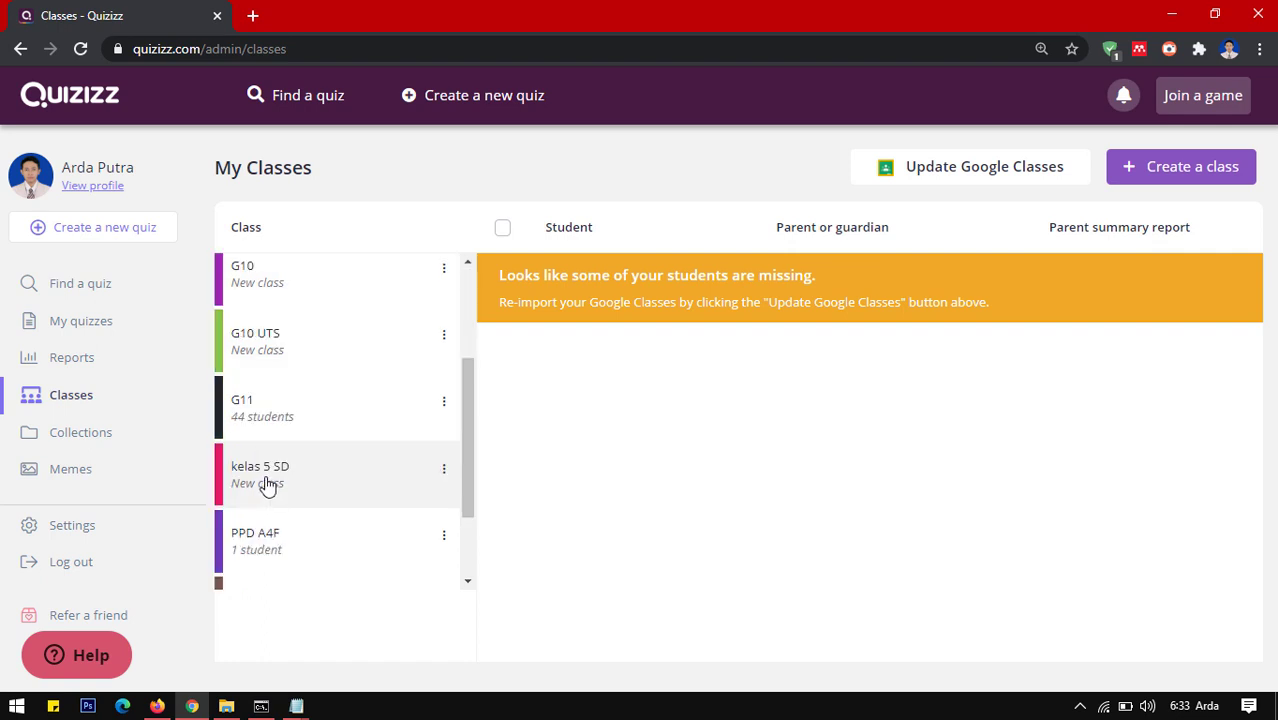
scroll(266, 484, up, 3)
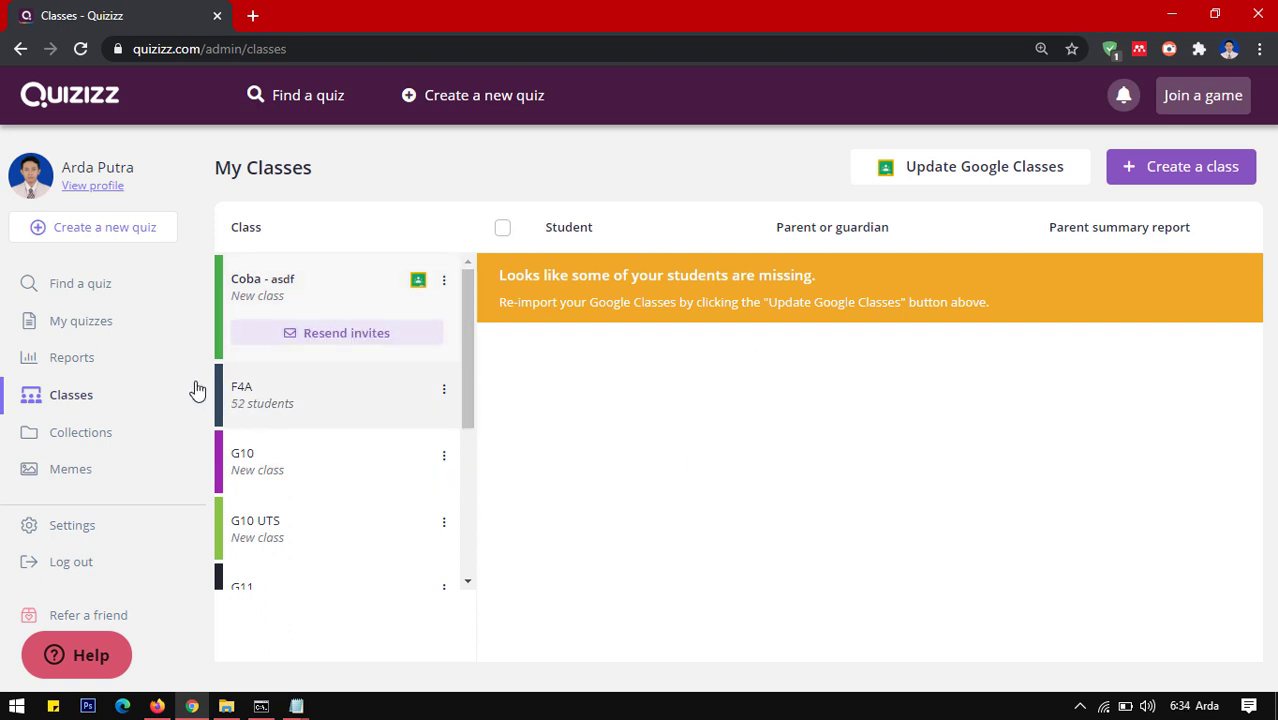
View the quiz collections and the page for custom meme sets
click(88, 434)
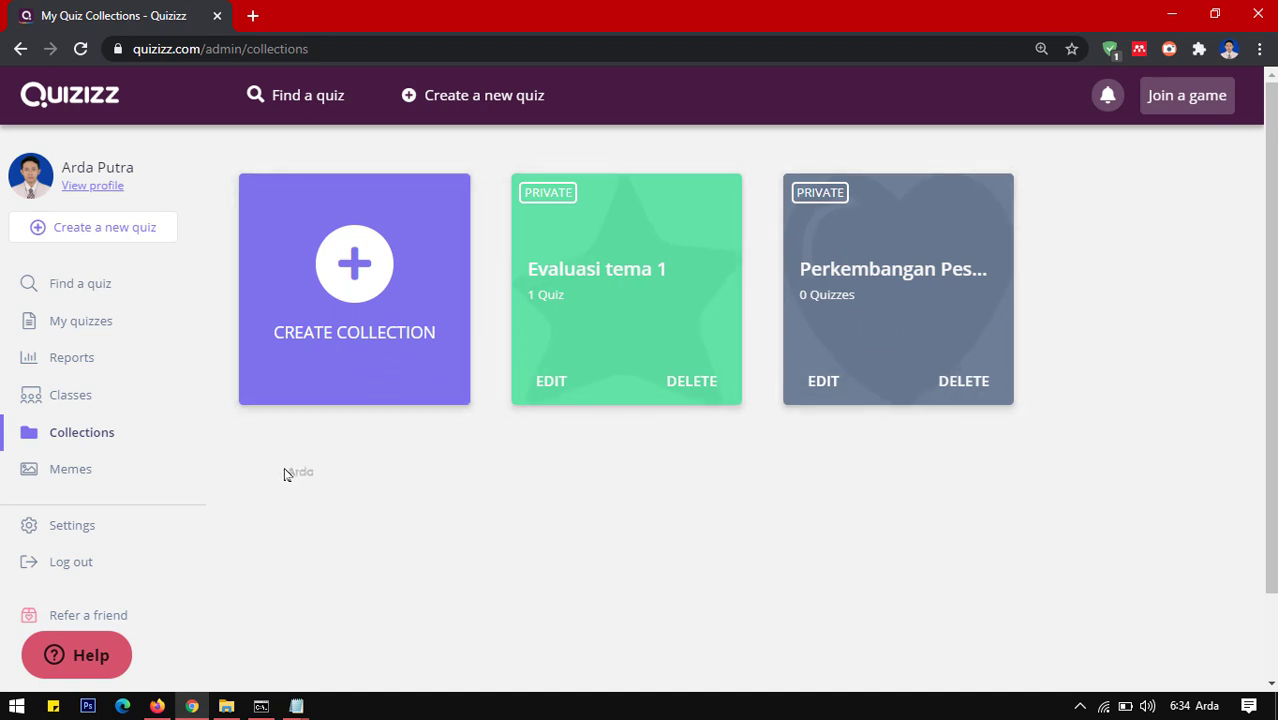
click(80, 469)
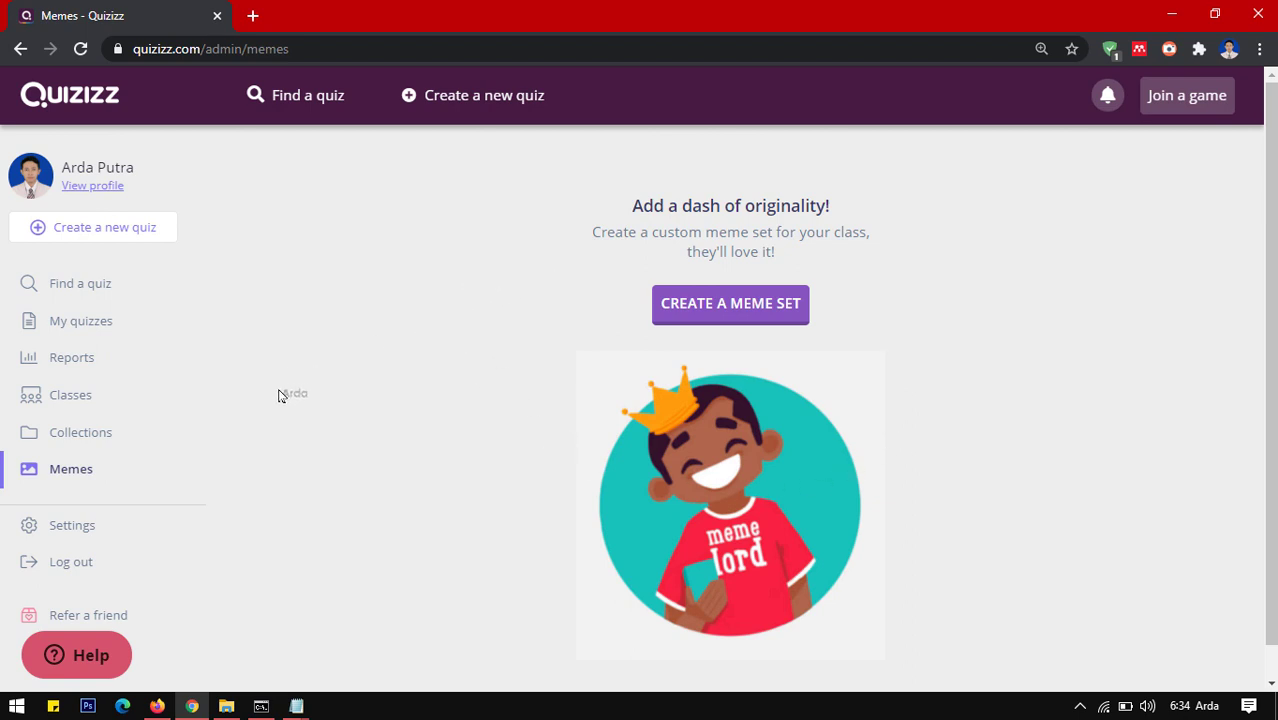
Examine the account settings, from account details and language to password, account type and account deletion
click(78, 527)
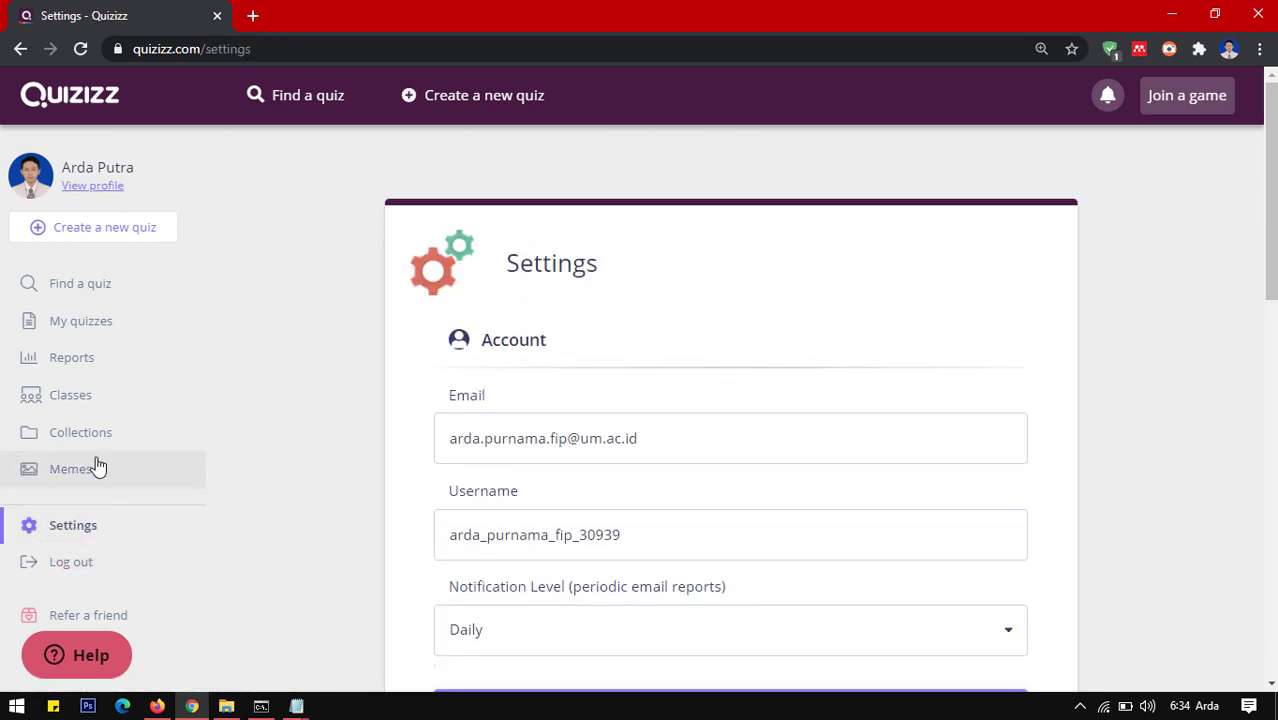
scroll(330, 378, down, 2)
scroll(584, 305, down, 1)
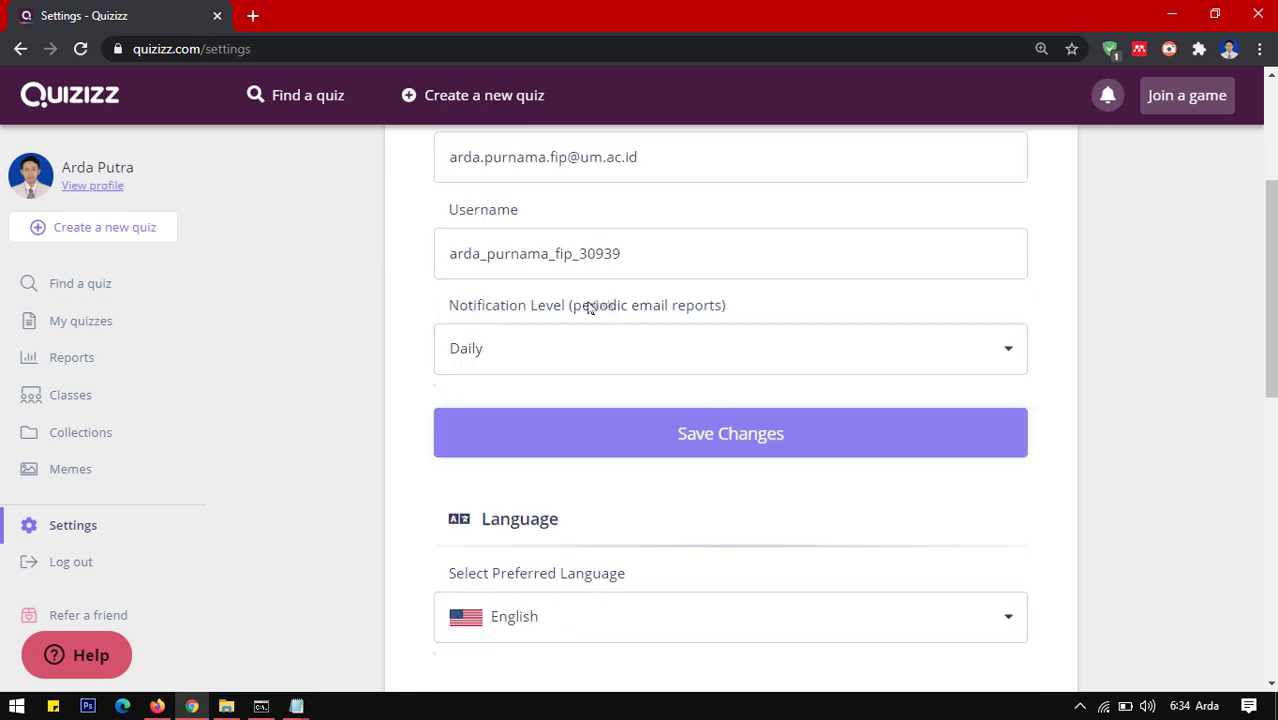
scroll(455, 373, down, 1)
scroll(455, 373, down, 4)
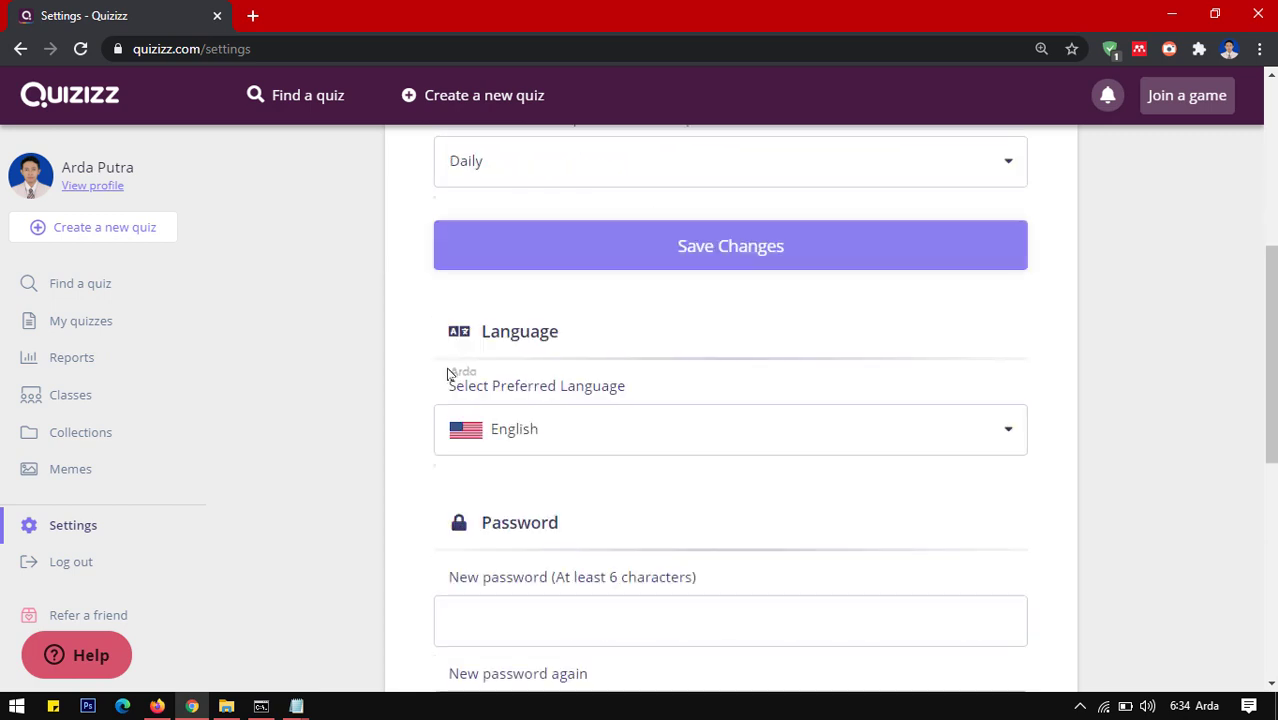
scroll(476, 345, down, 3)
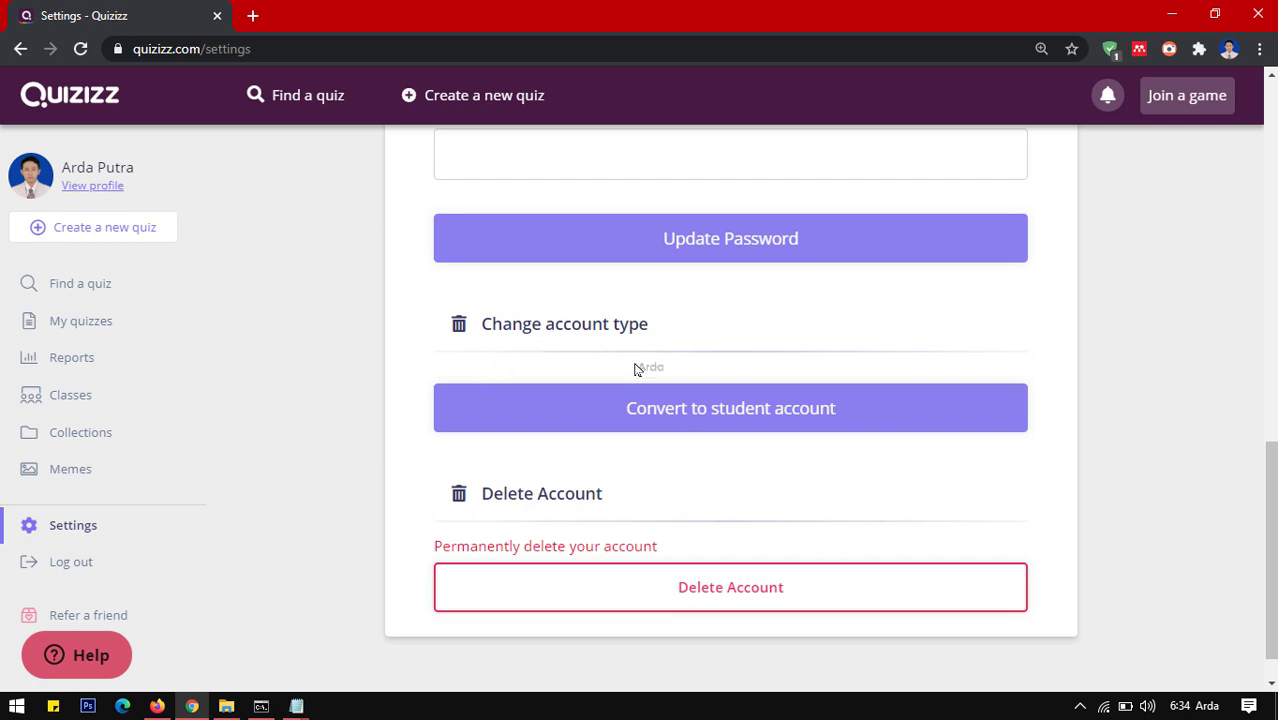
scroll(420, 452, down, 1)
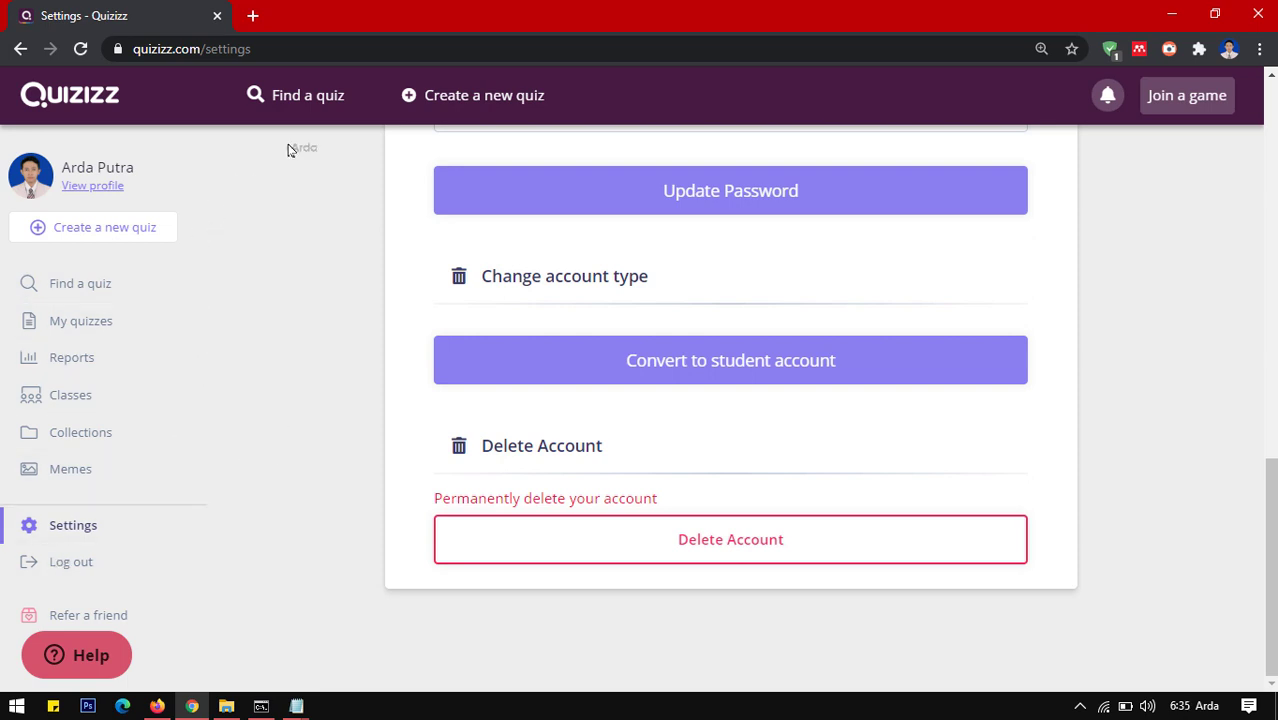
scroll(195, 420, up, 6)
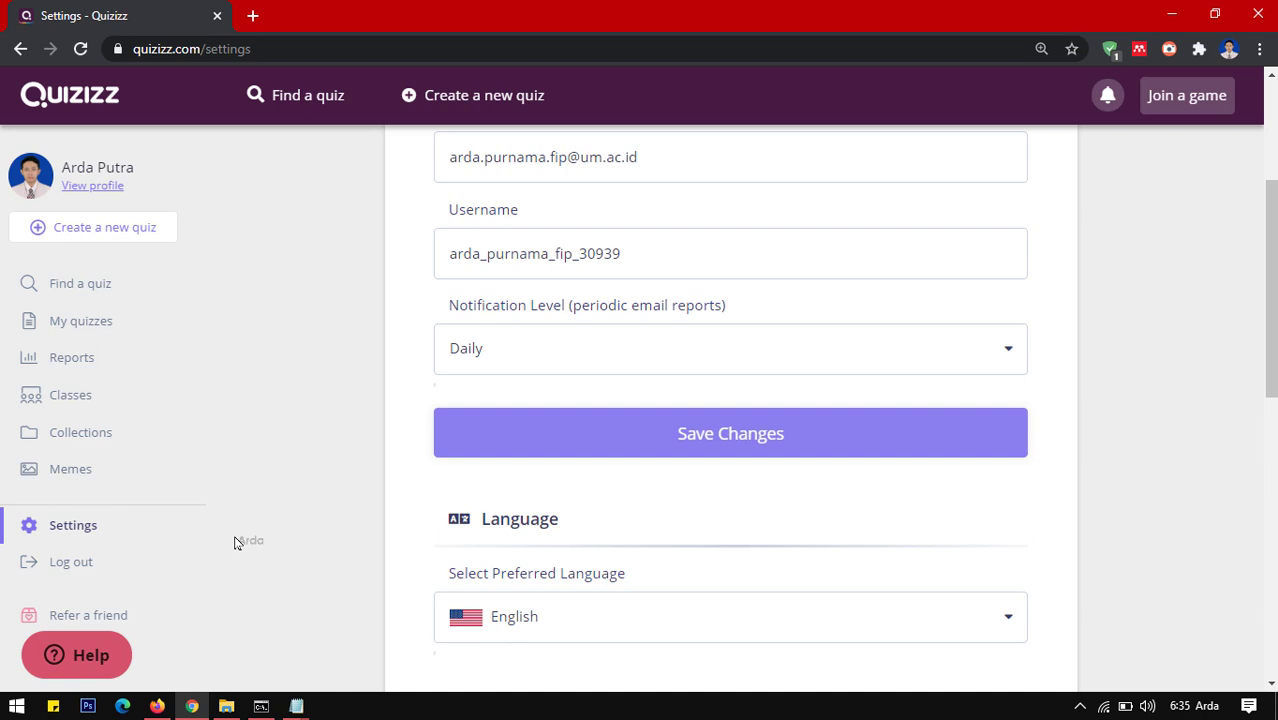
scroll(234, 542, up, 3)
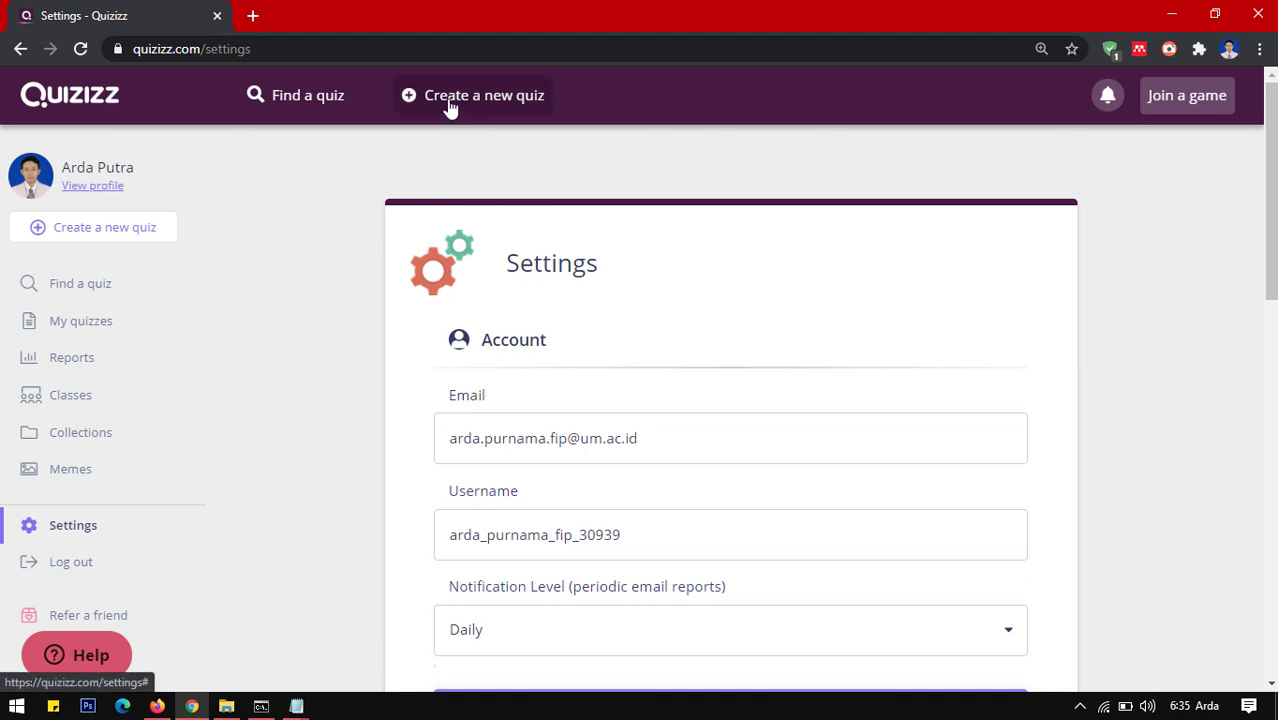
Start a new quiz and name it "Quis Subtema 2 pembelajaran 1"
click(58, 229)
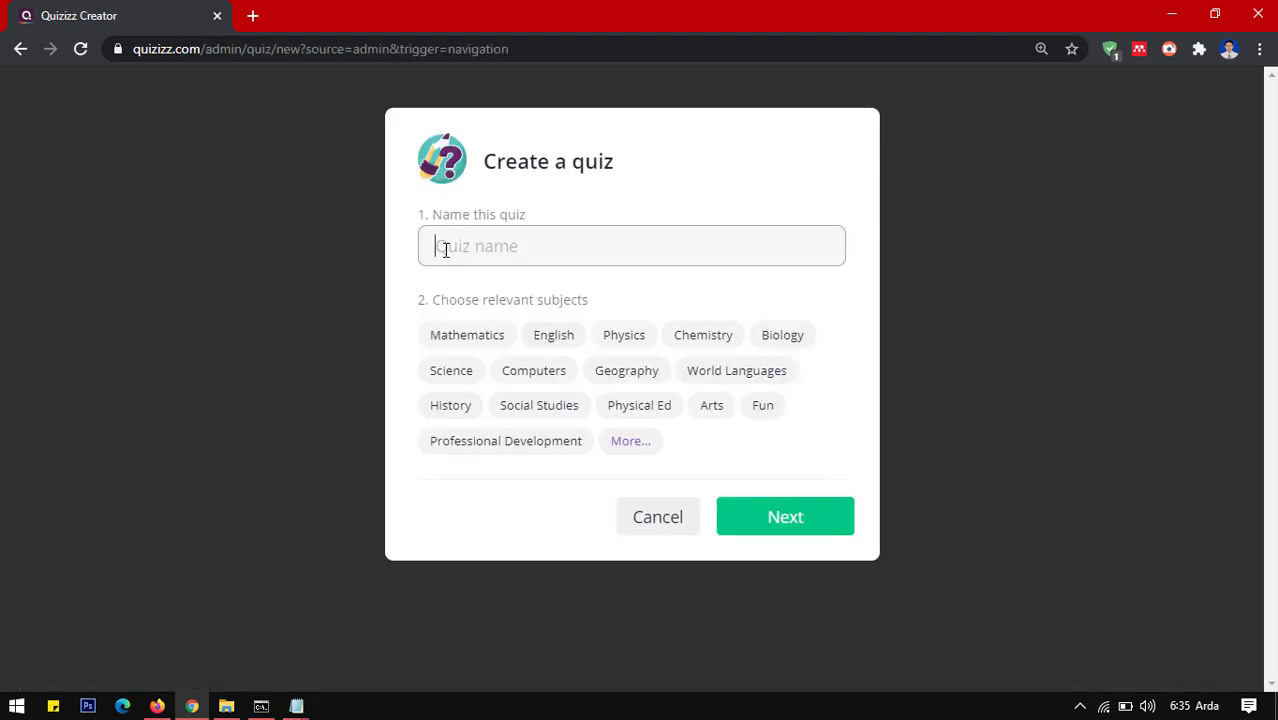
click(445, 249)
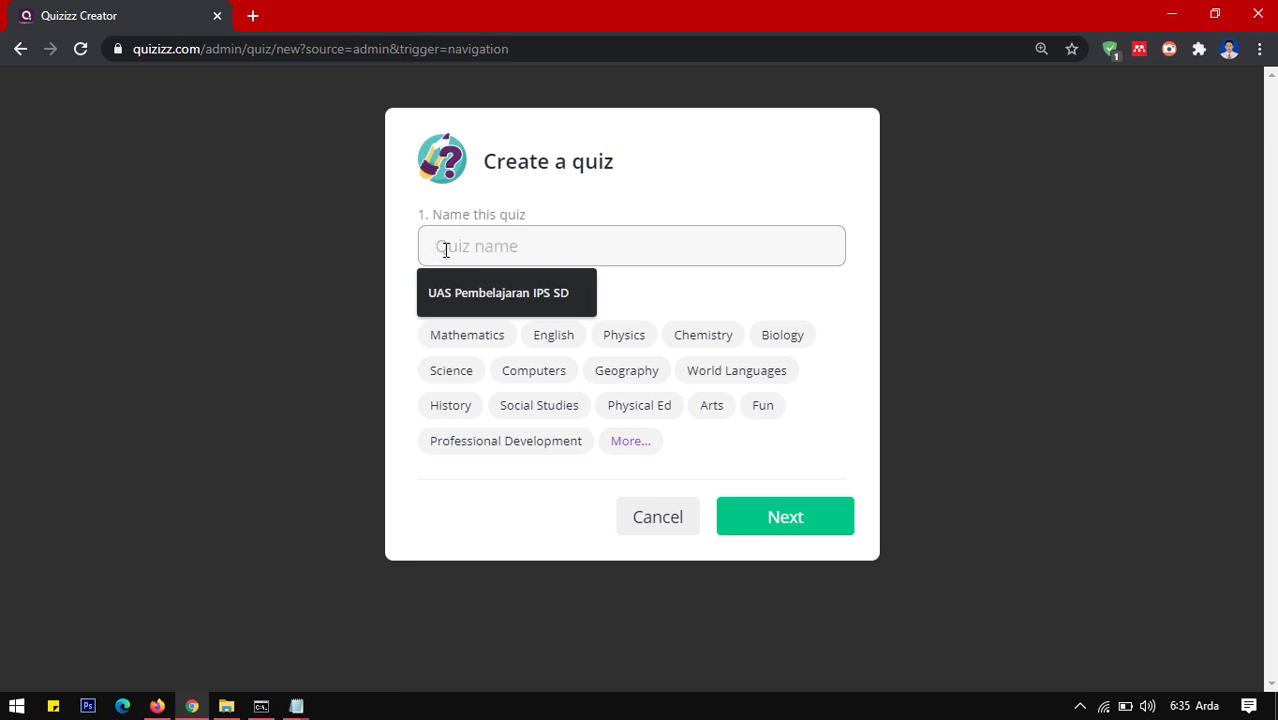
text(Kuis)
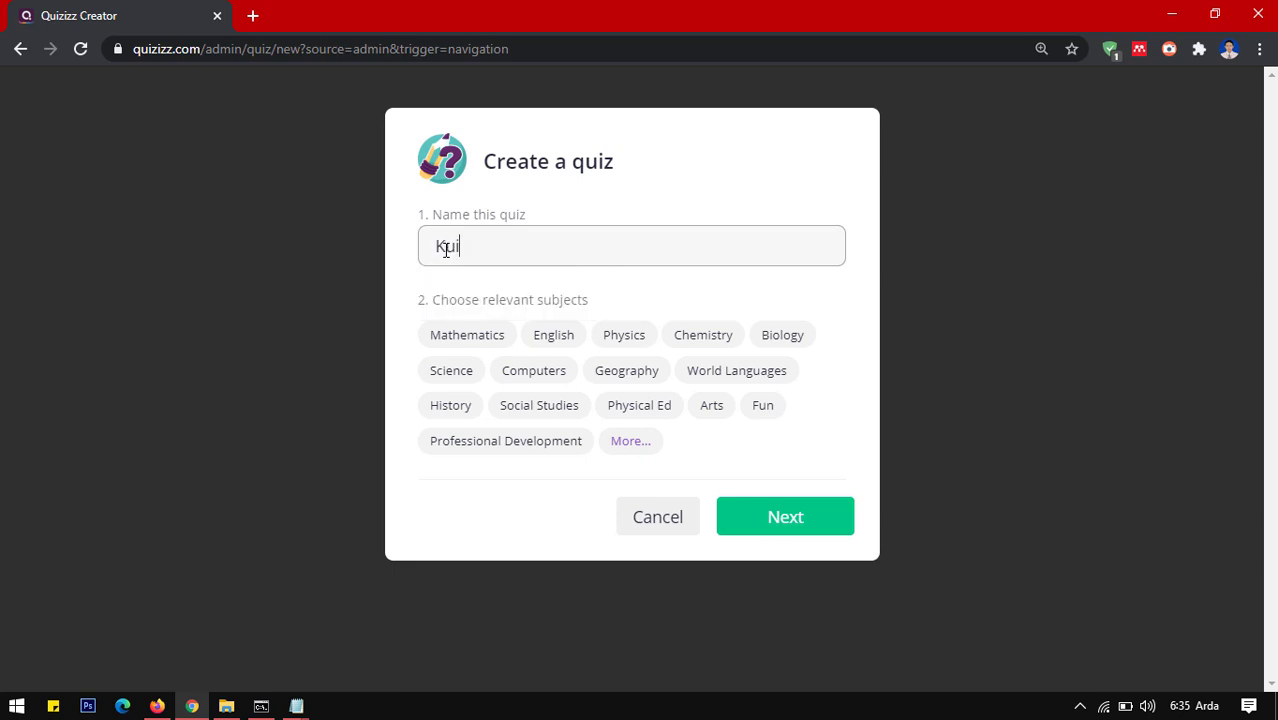
key(BackSpace)
key(BackSpace)
key(BackSpace)
text(Quis Subtema 2 pembelajaran 1)
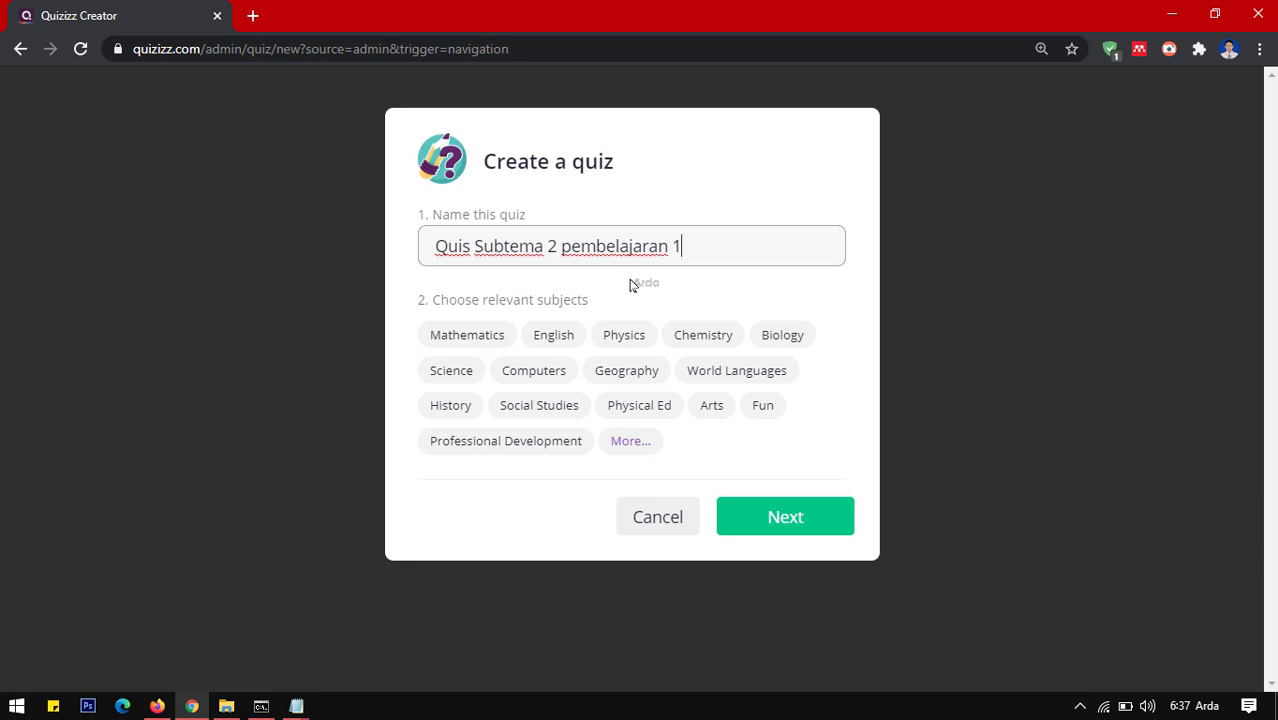
Choose Mathematics as the relevant subject for the new quiz
click(452, 346)
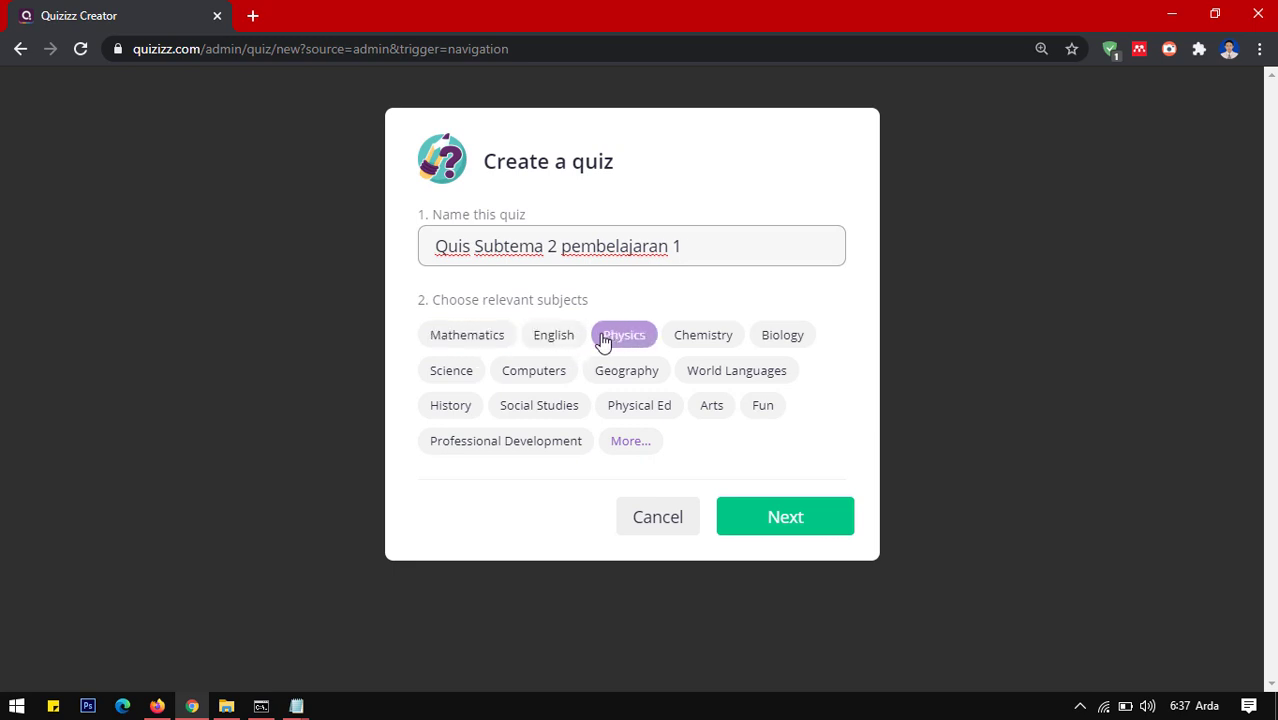
click(675, 345)
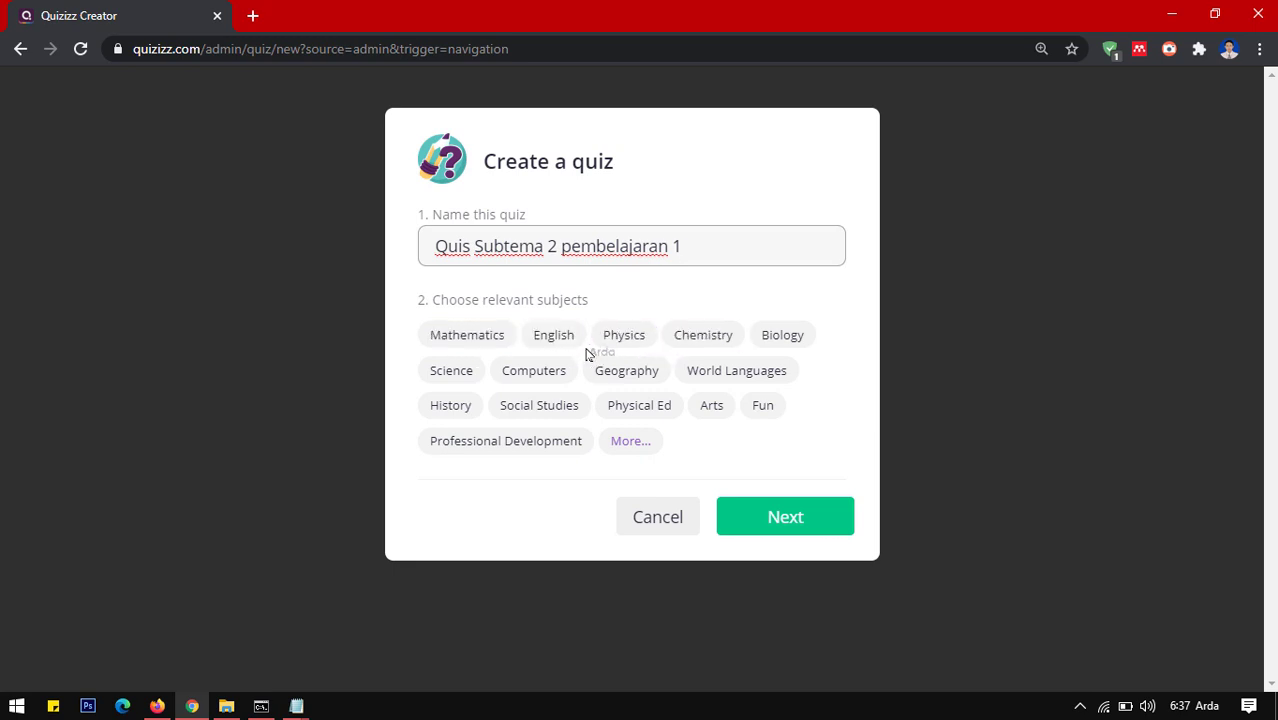
click(464, 340)
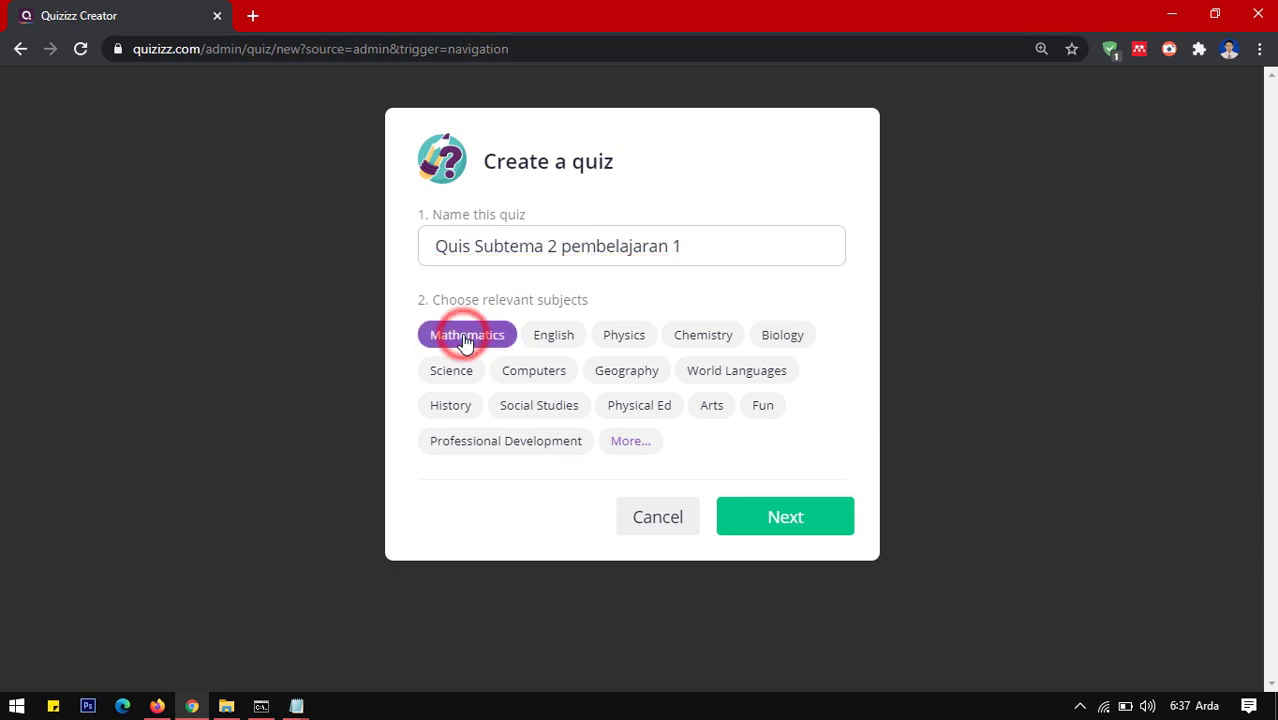
Create the quiz and add a multiple-choice question reading "Perubahan wujud benda cair menjadi padat dinamakan ..."
click(787, 518)
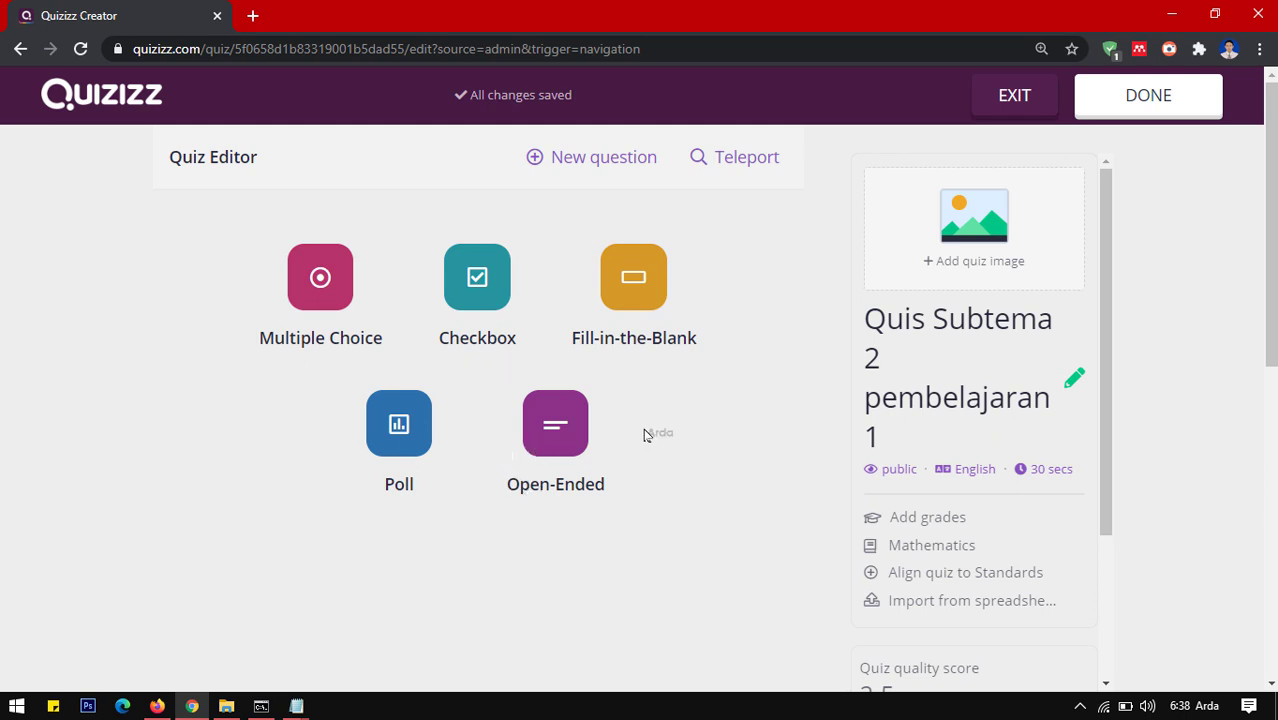
click(316, 293)
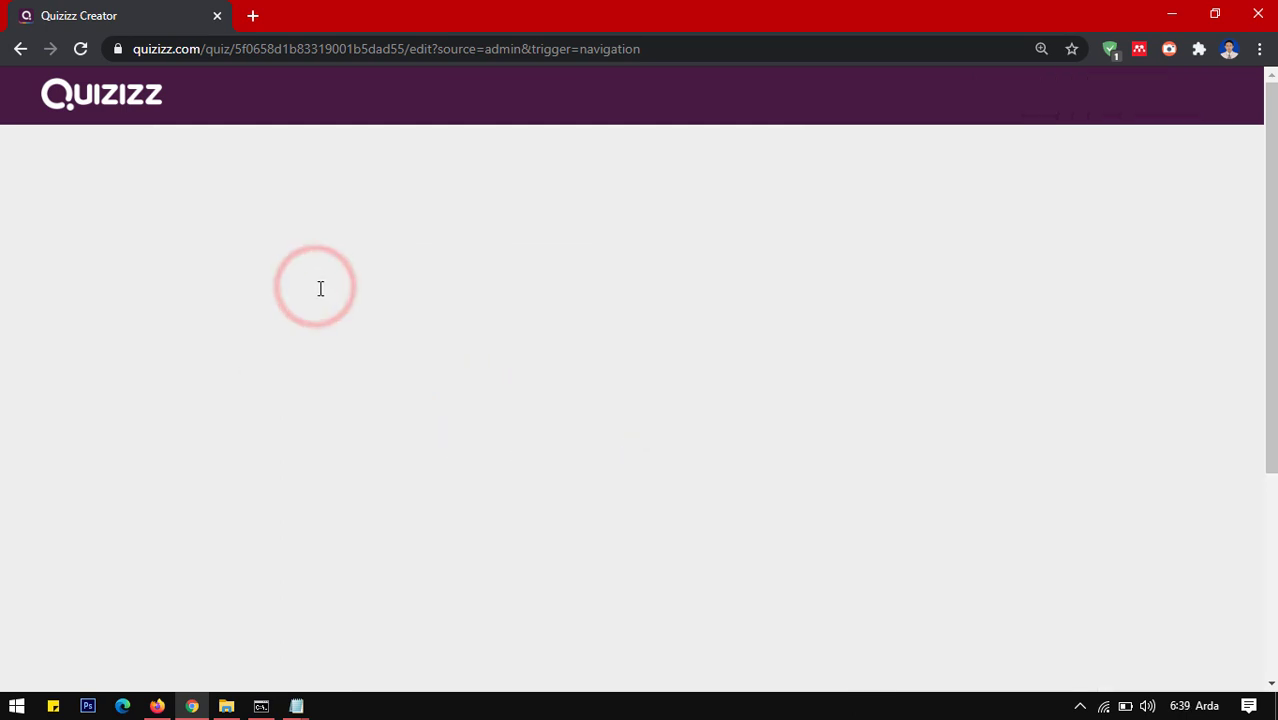
click(191, 234)
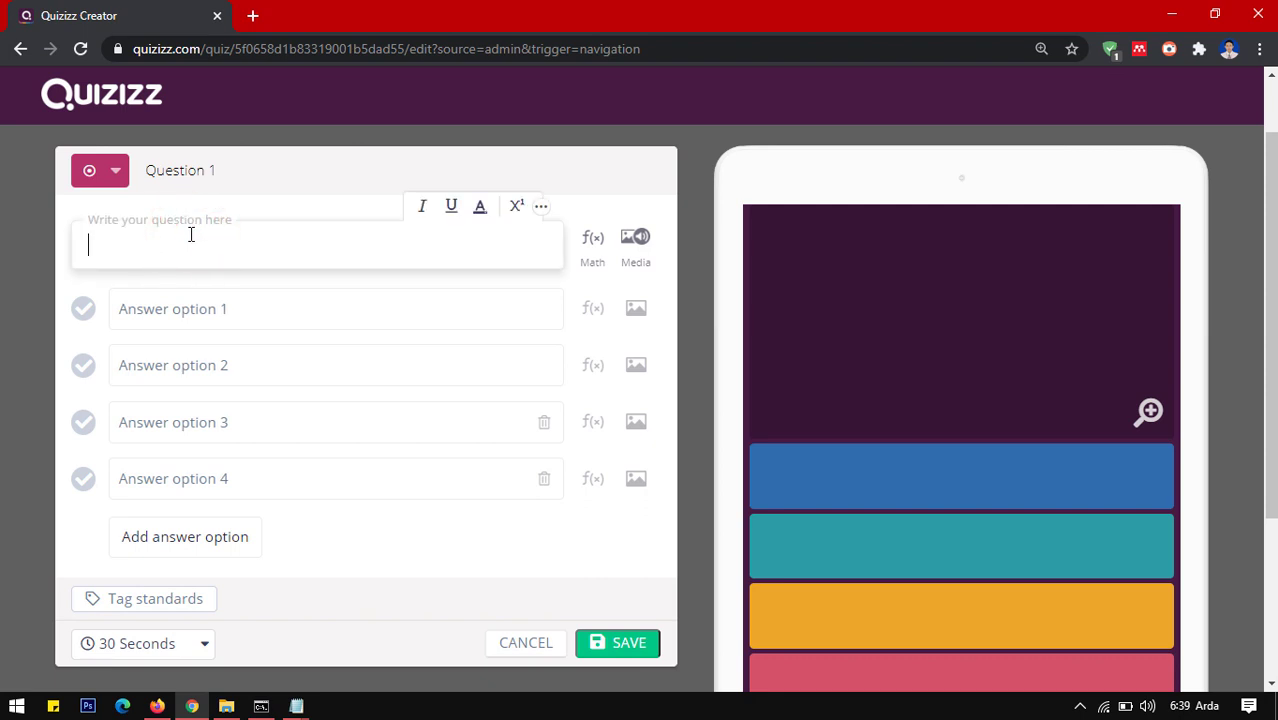
text(Perubahan wujud benda cair menjadi padat dinamakan)
text(...)
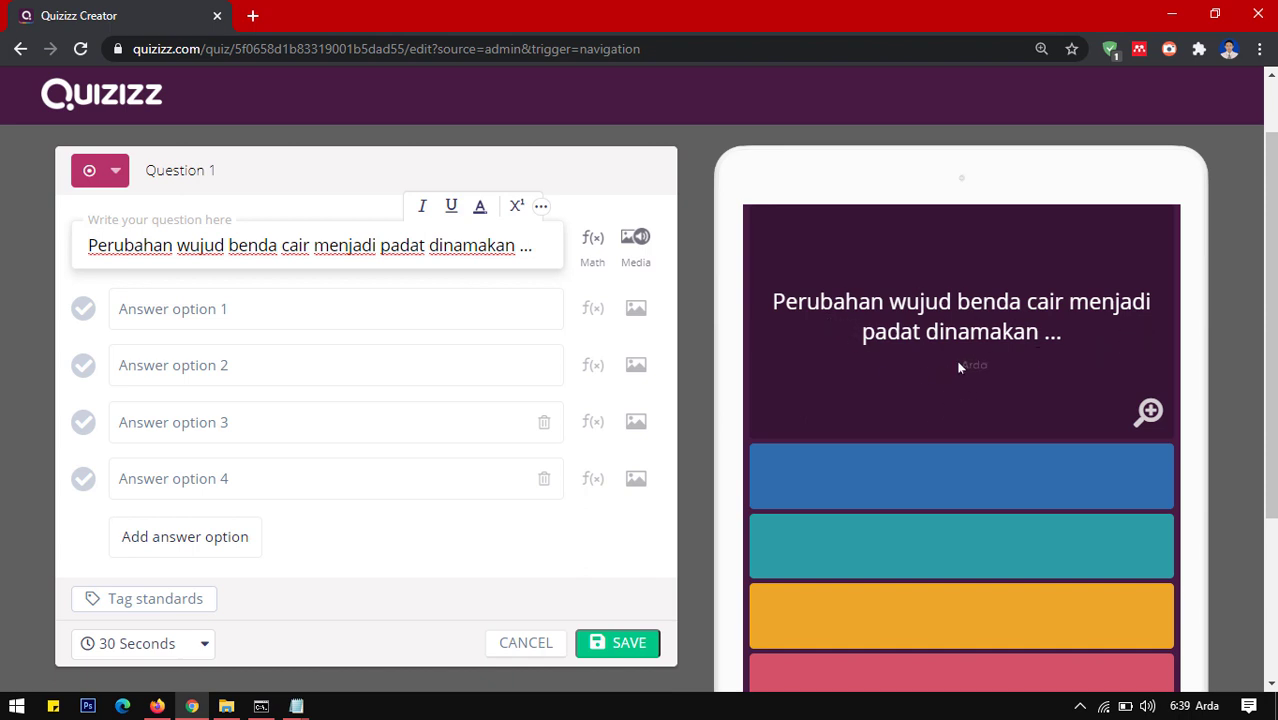
Enter the answer options "Mencair", "Membeku", "Menyublim" and "menguap", and save the question with "Membeku" as the correct answer
click(274, 305)
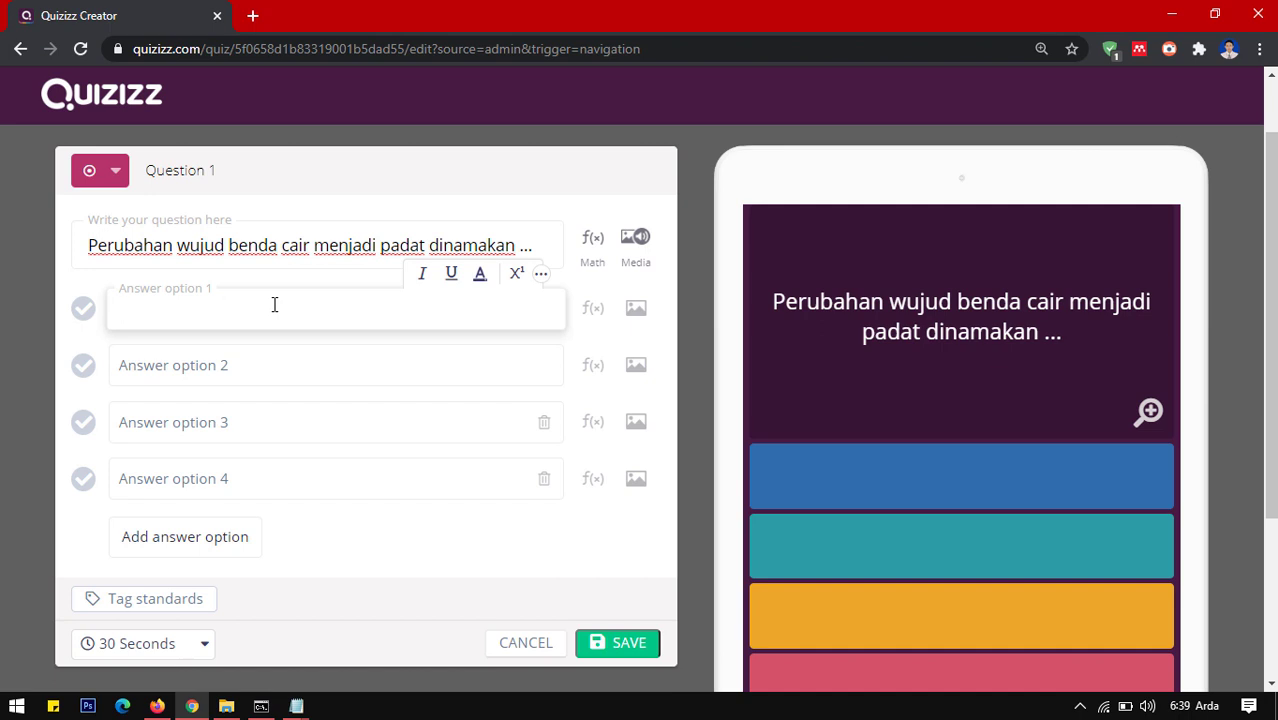
text(Mencait)
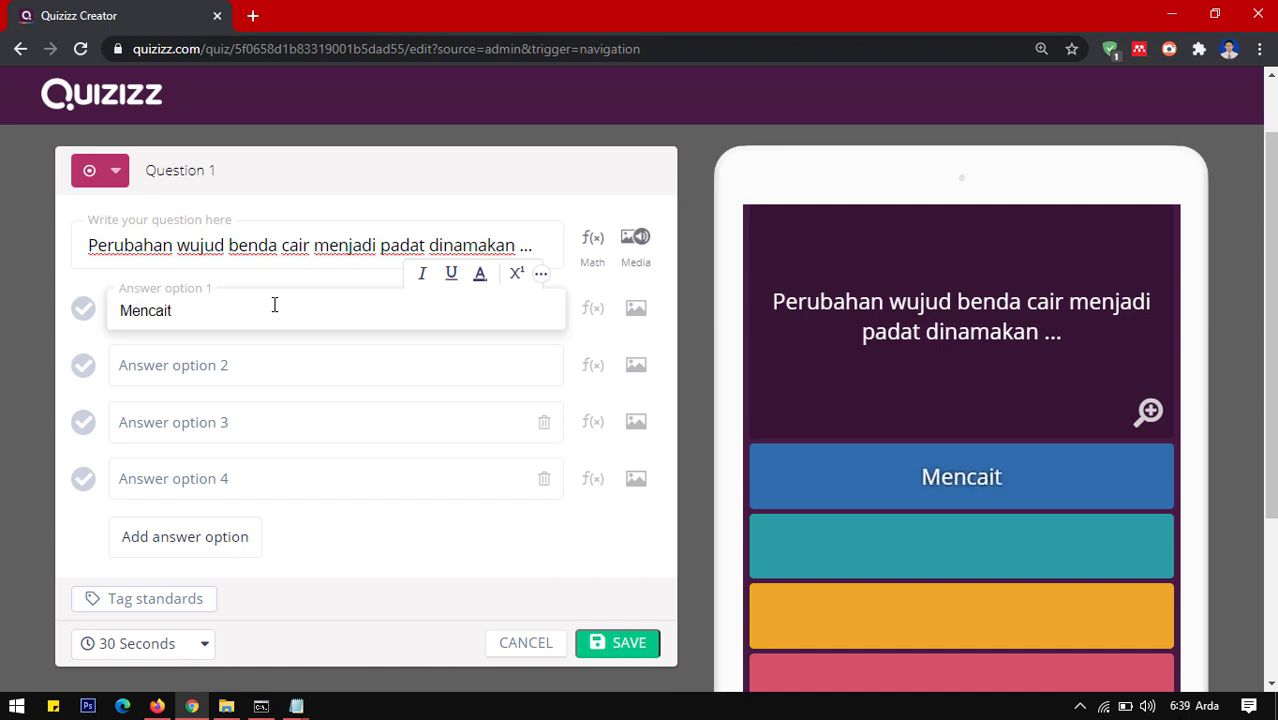
key(Tab)
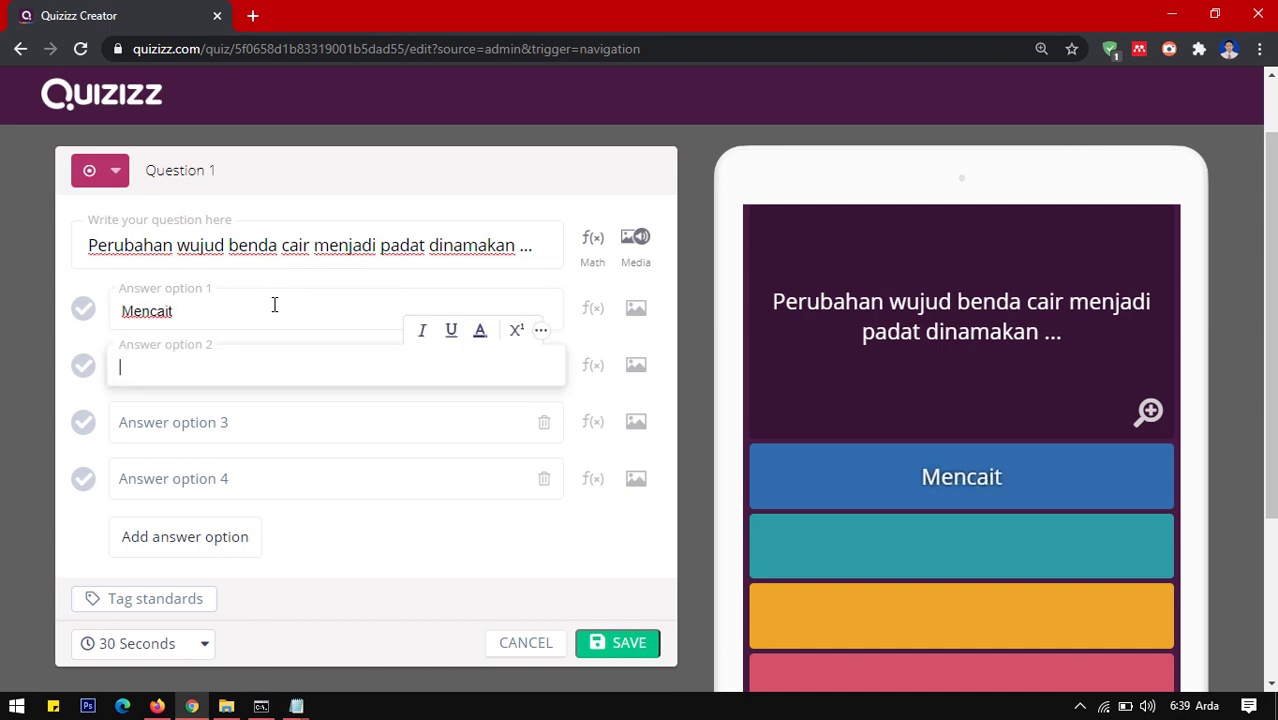
click(274, 305)
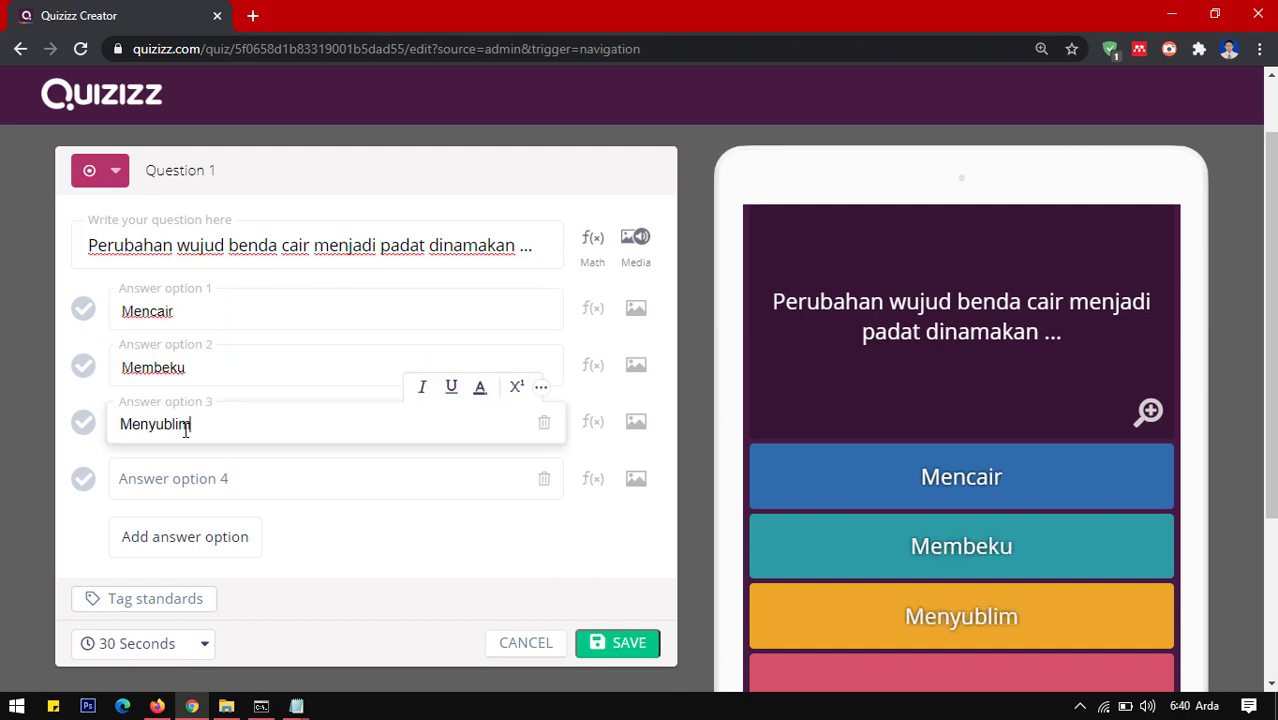
click(150, 480)
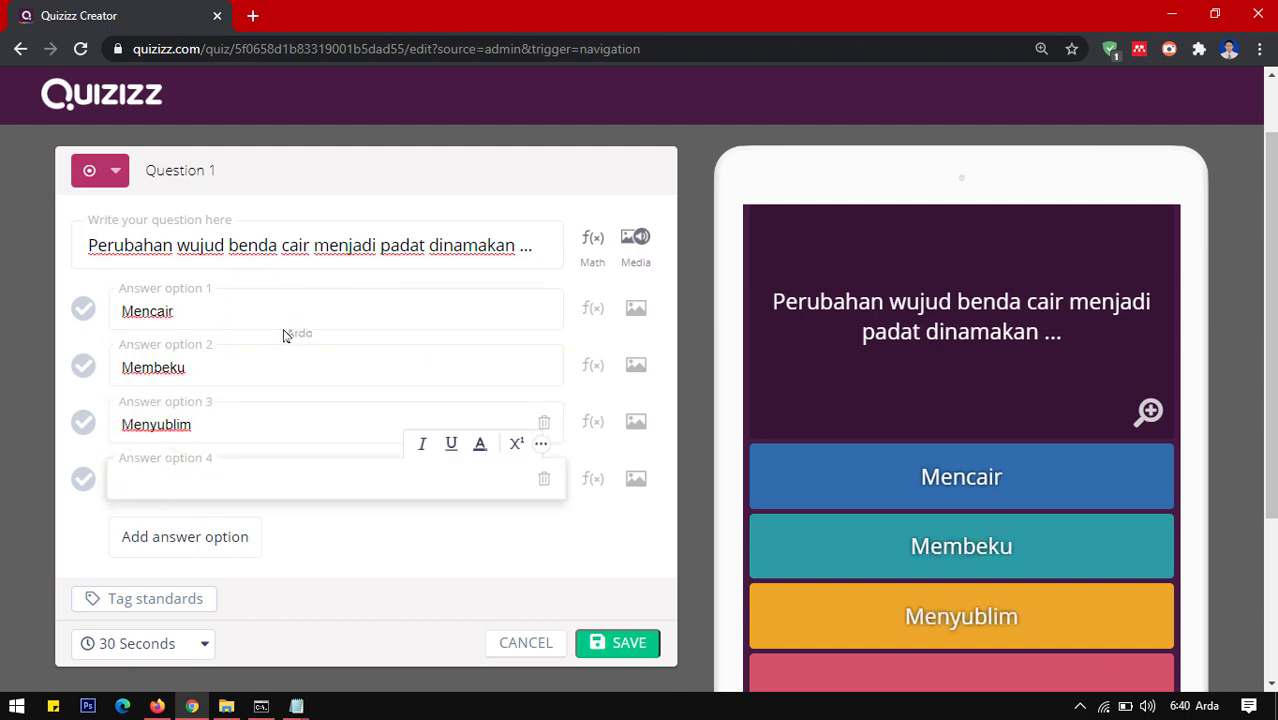
text(menguap)
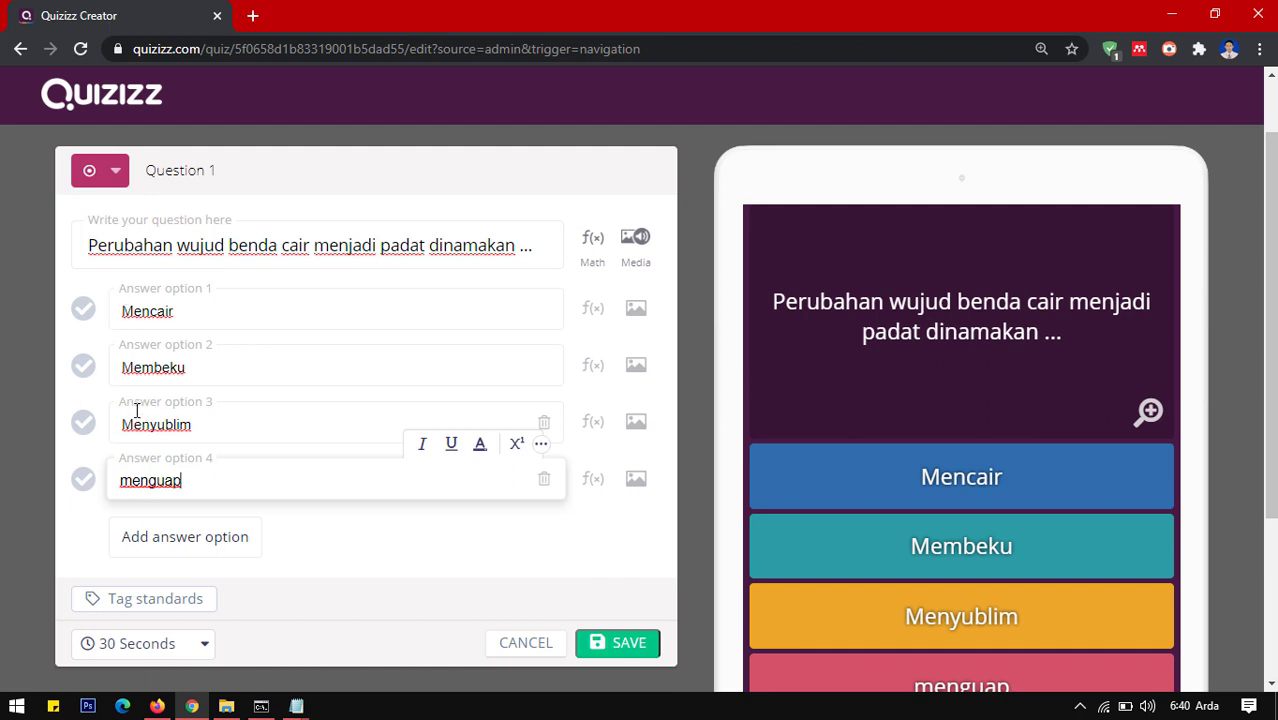
click(82, 370)
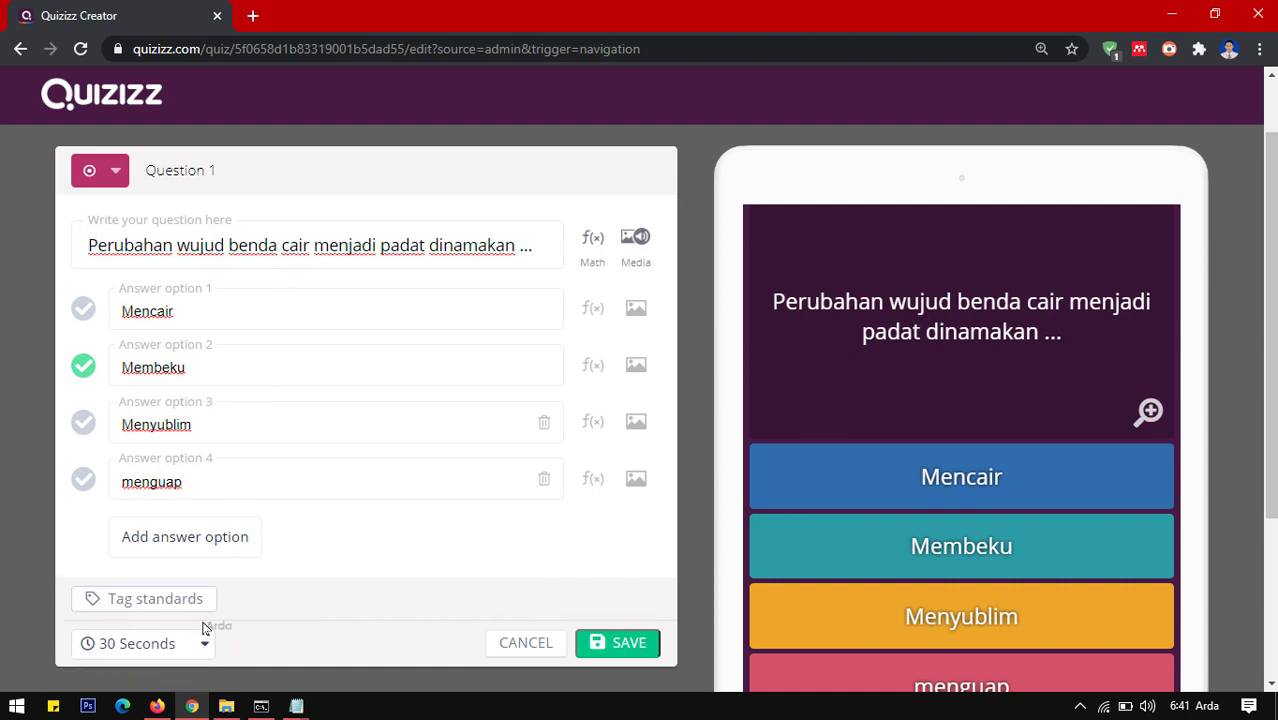
click(621, 647)
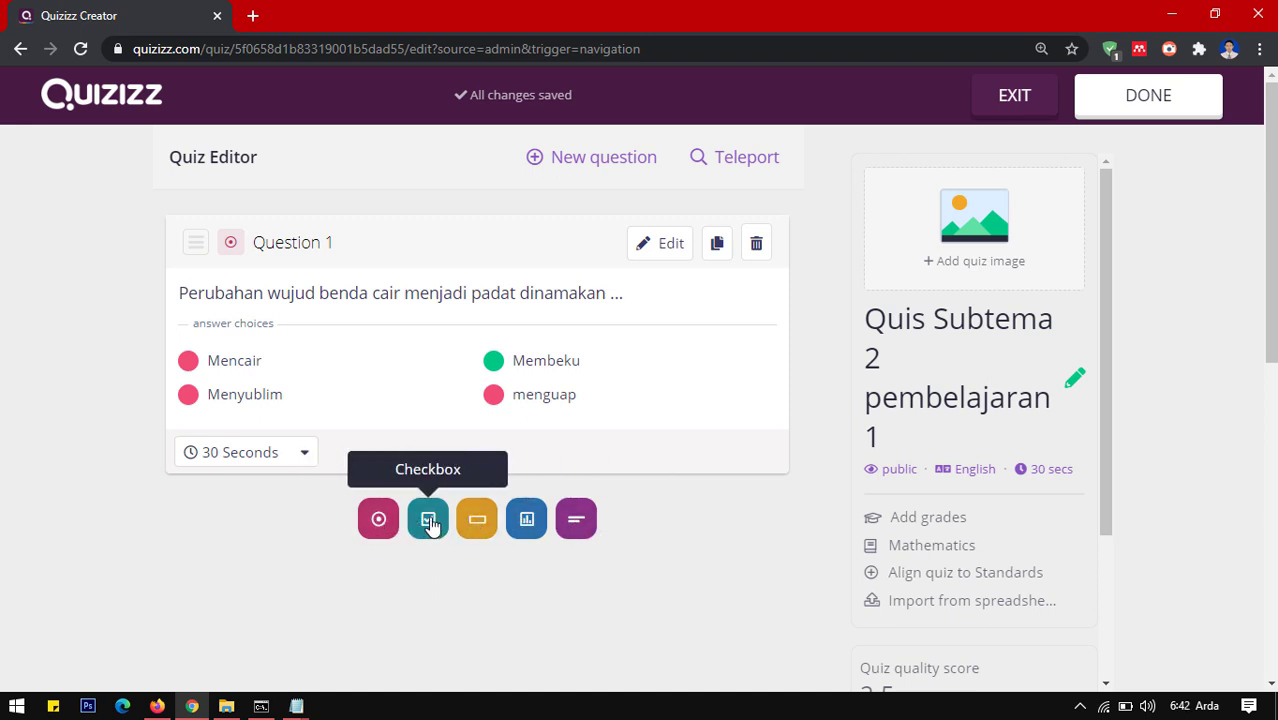
Add a checkbox question "Sifat benda cair yaitu ..." with options "Menempati seluruh ruangan", "mengalir ke tempat rendah", "menekan ke segala arah" and "mengalir ke segala arah"
click(430, 524)
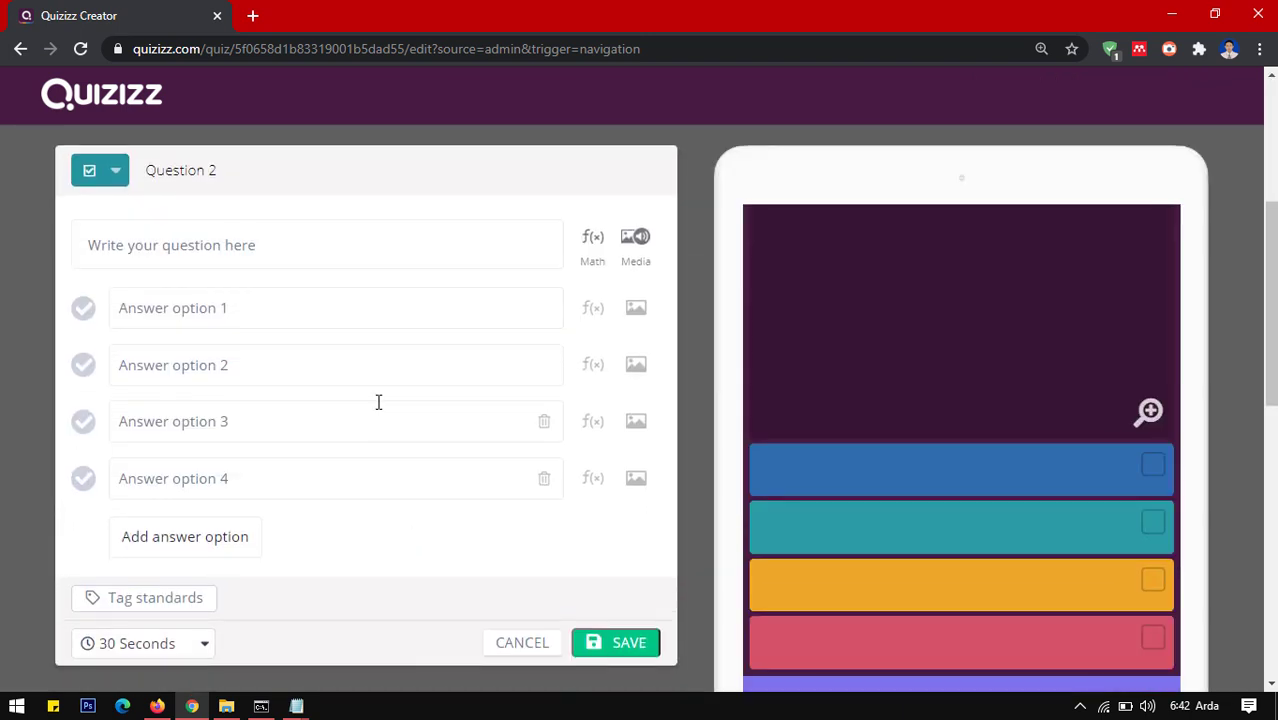
click(237, 255)
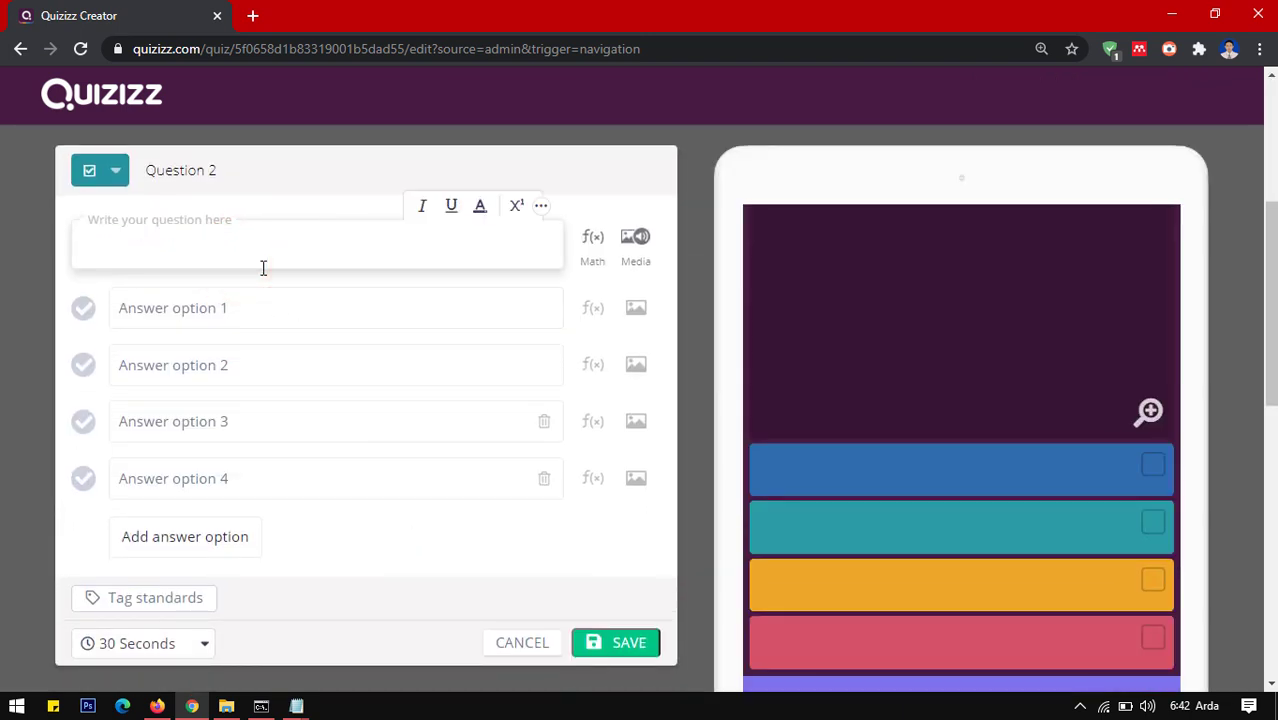
text(Sifat)
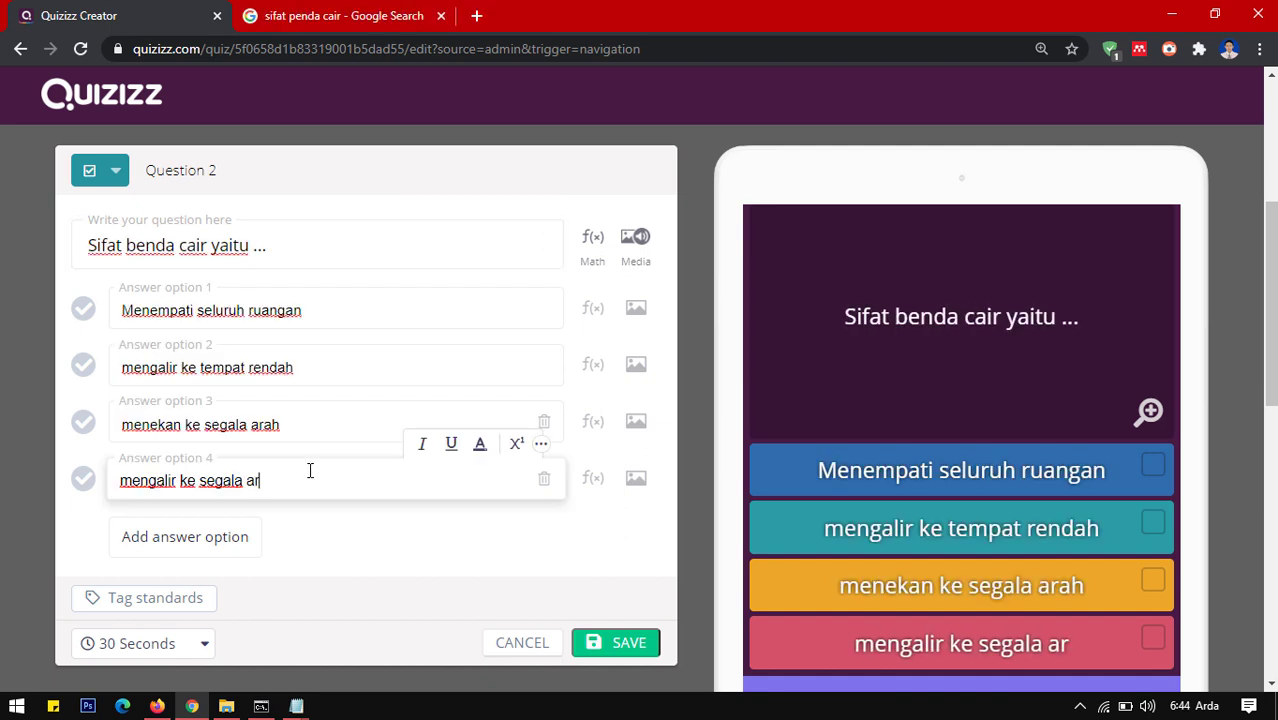
text(ah)
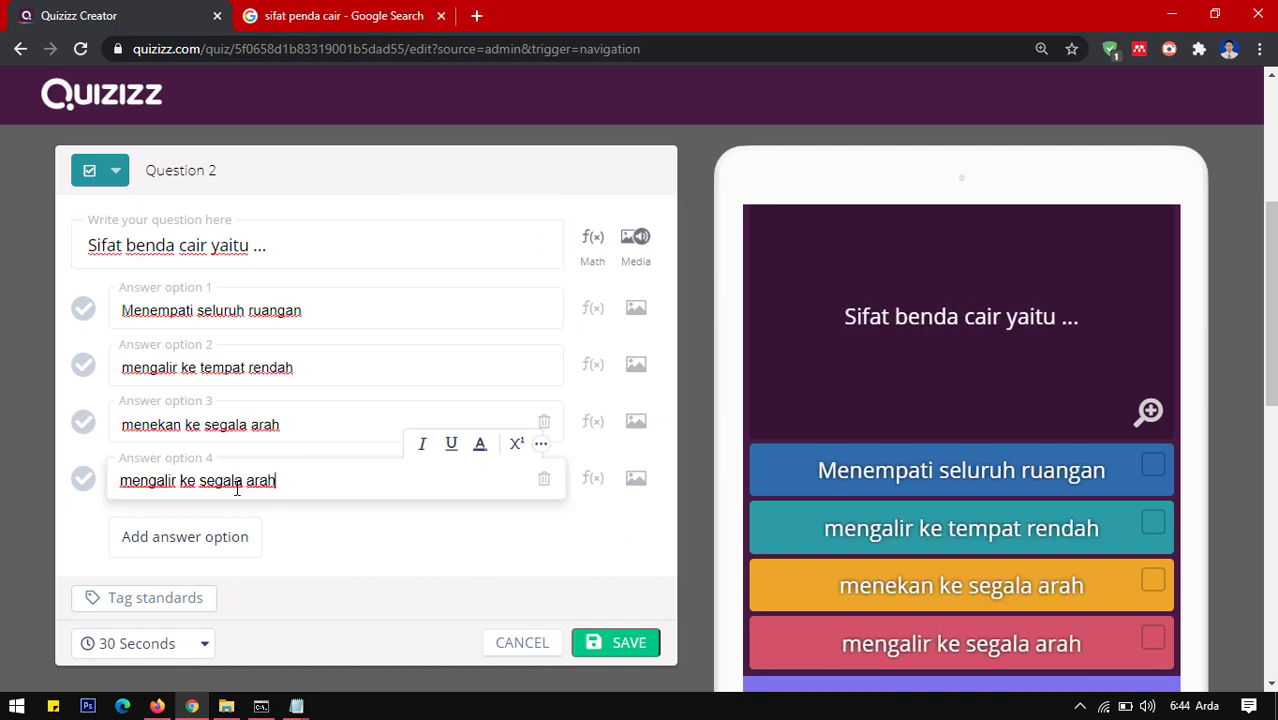
click(70, 552)
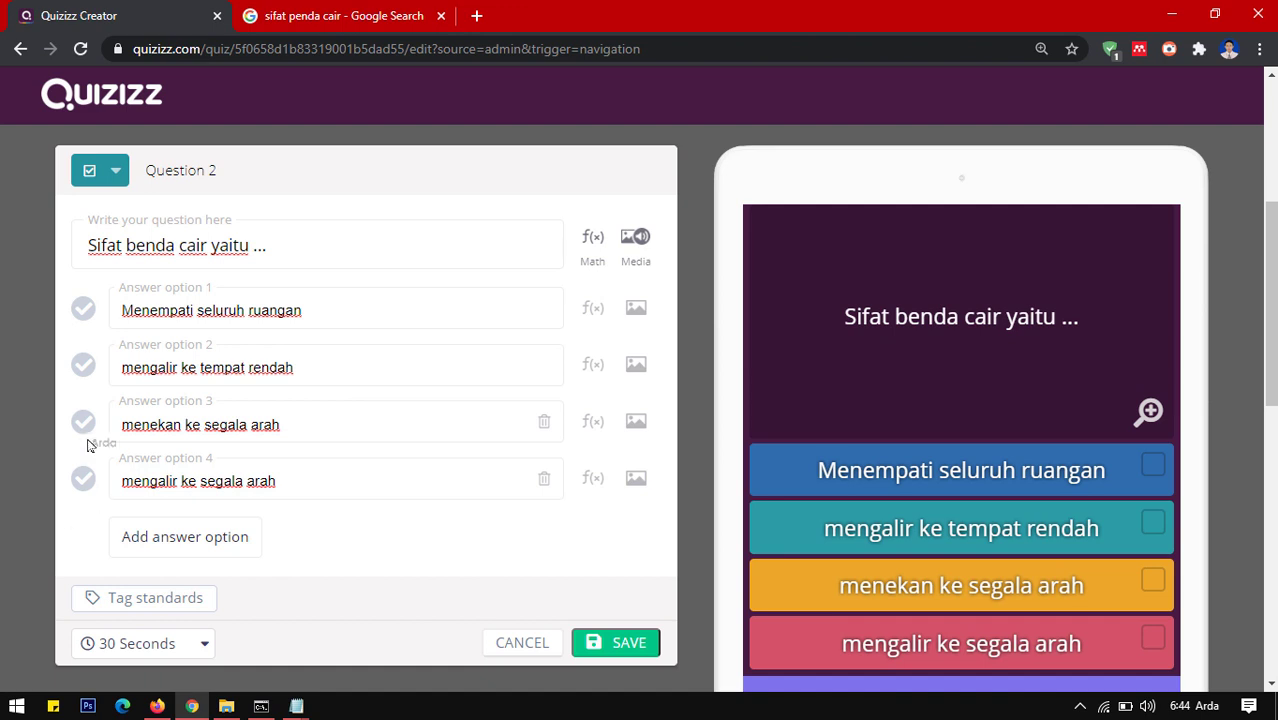
Mark "mengalir ke tempat rendah" and "menekan ke segala arah" as correct, and save the question with a 45-second time limit
click(83, 368)
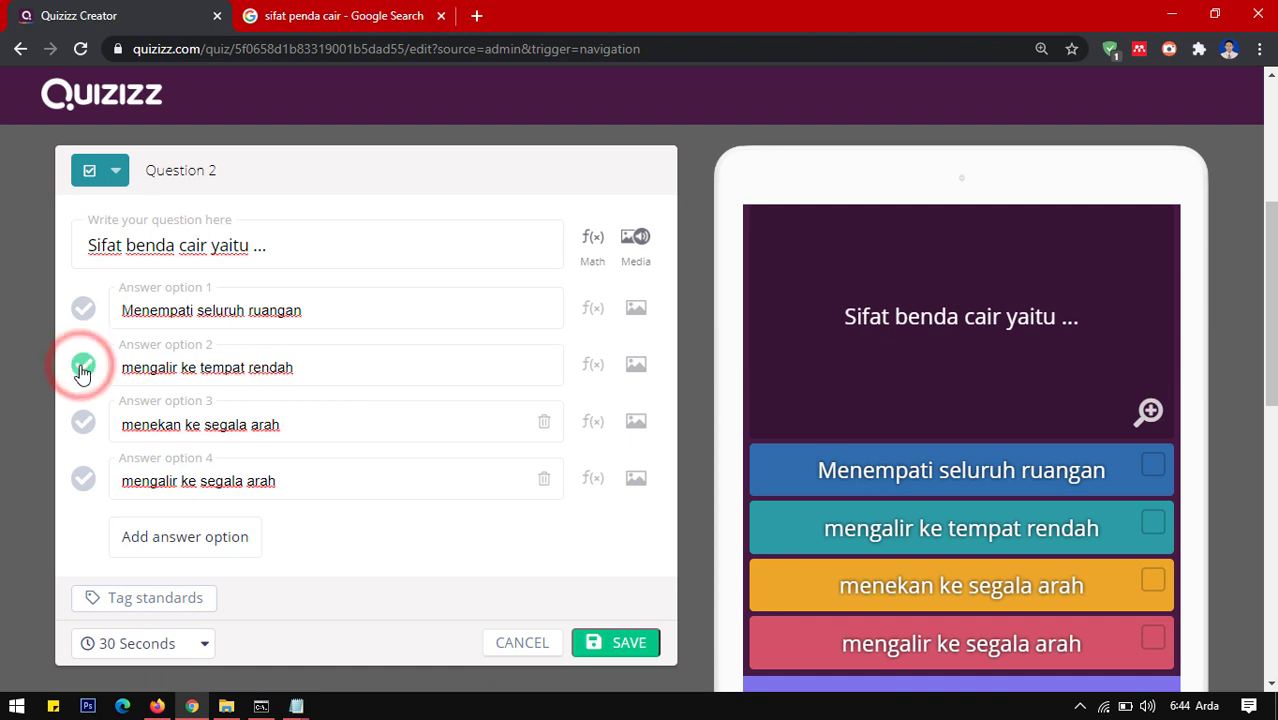
click(83, 424)
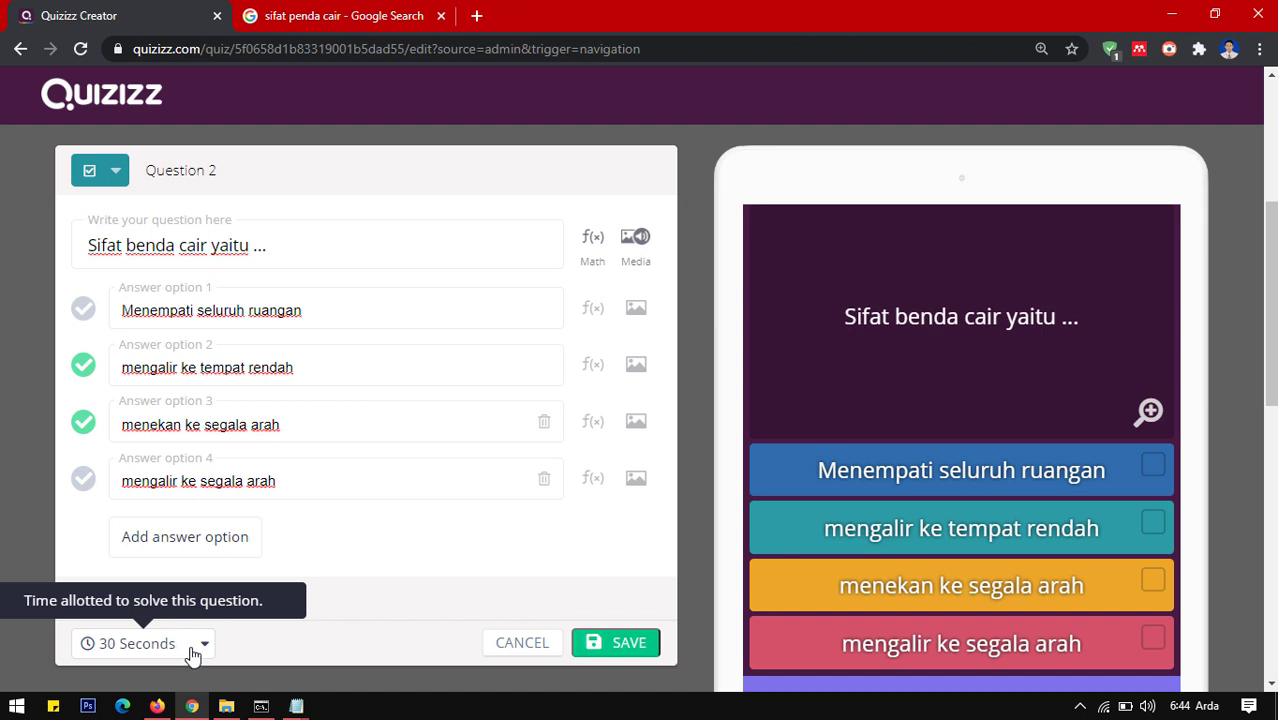
click(204, 645)
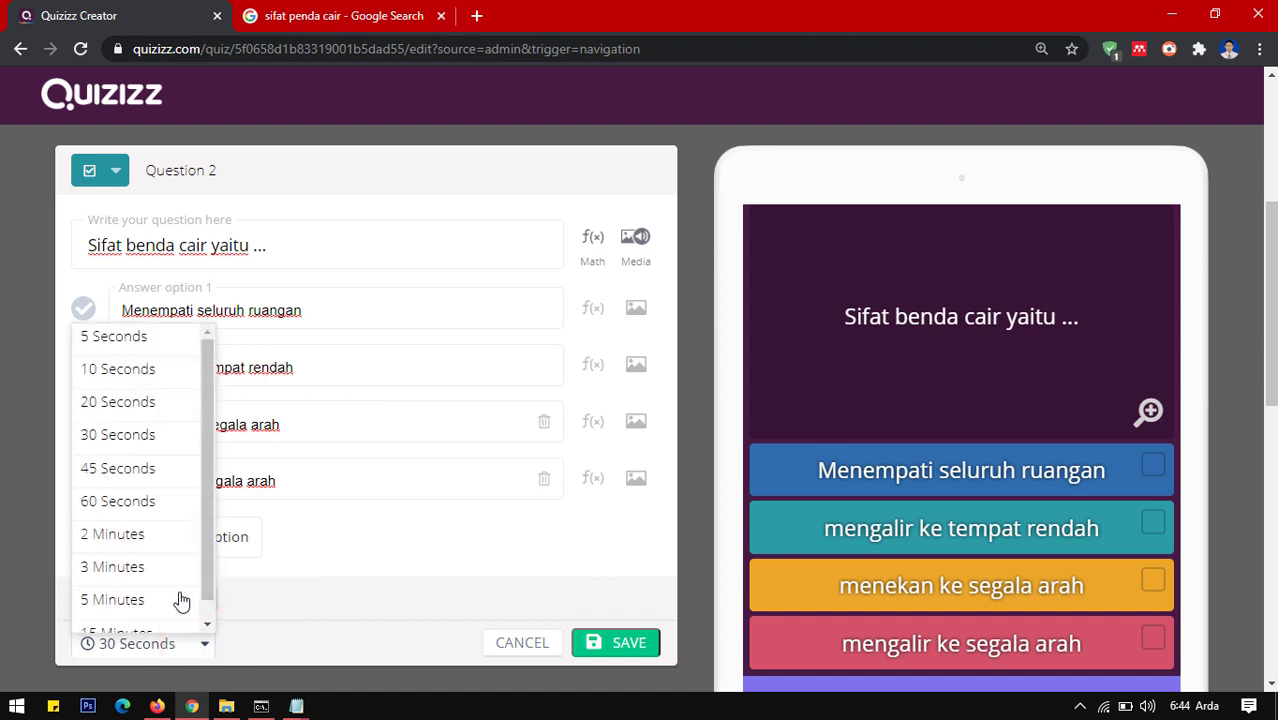
click(104, 468)
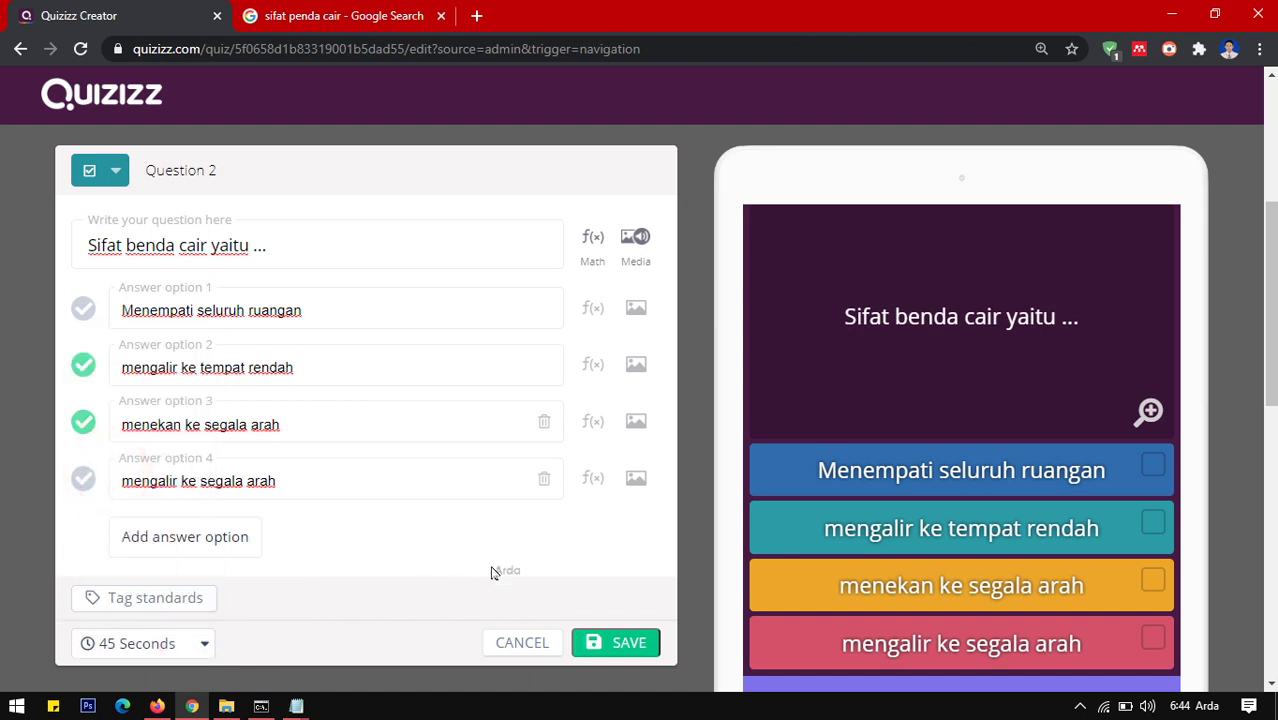
click(635, 644)
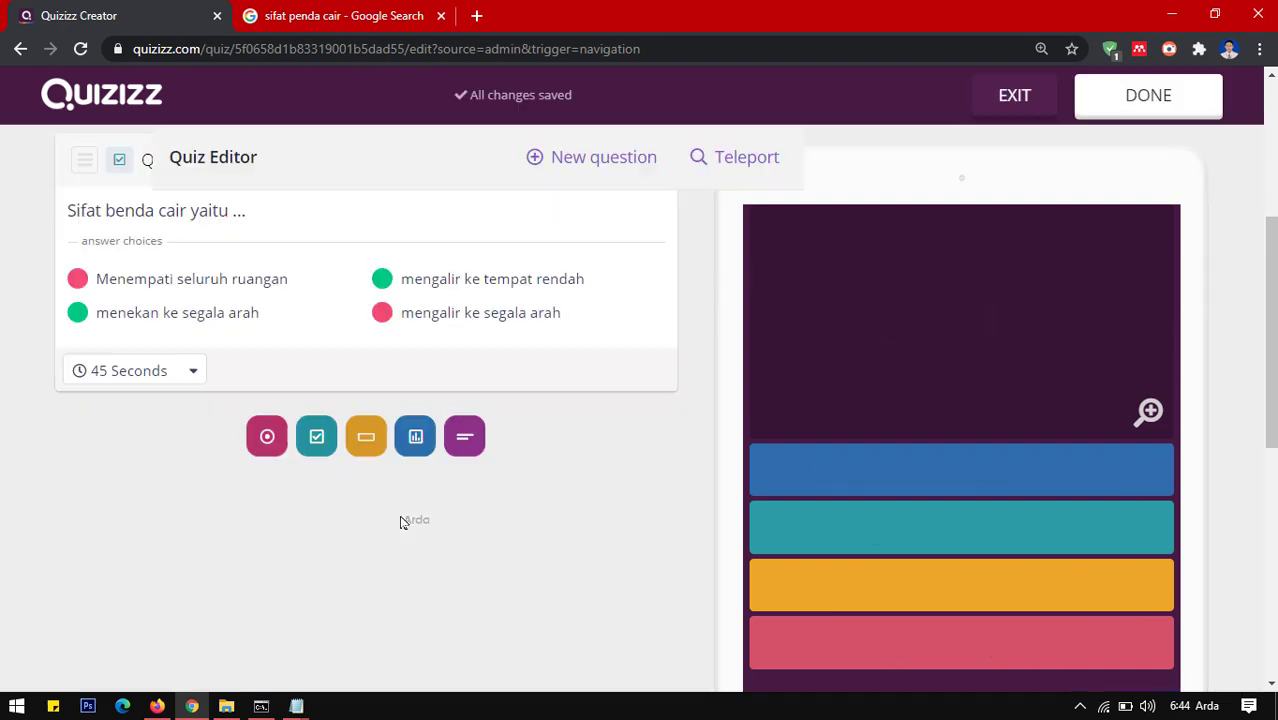
Add a fill-in-the-blank question reading "Presiden pertama RI ..." below the checkbox question
scroll(401, 523, up, 4)
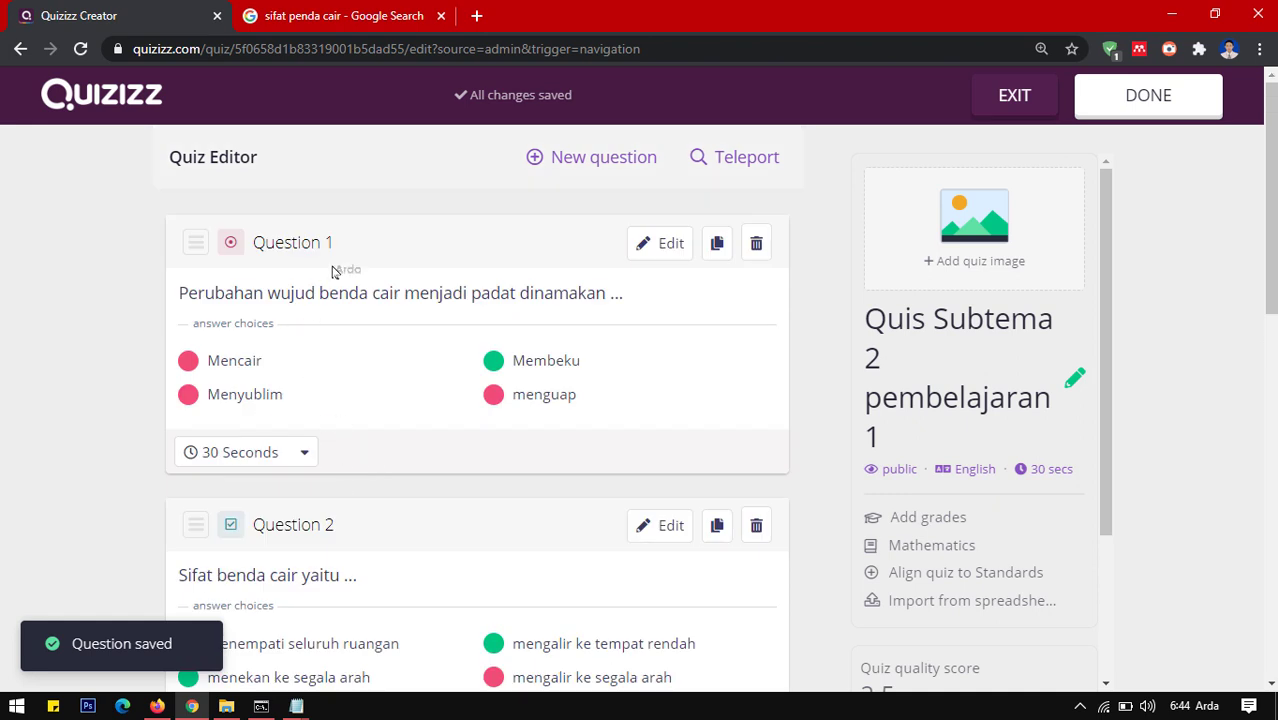
scroll(434, 340, down, 3)
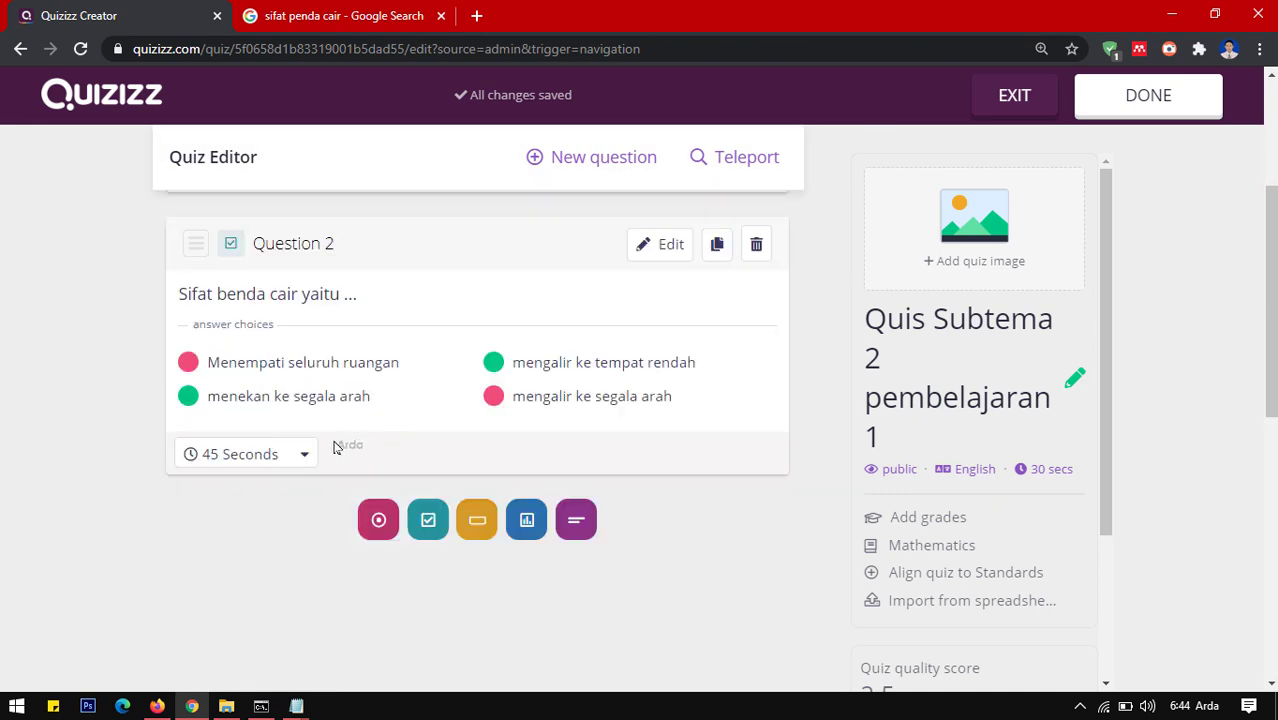
scroll(297, 511, down, 1)
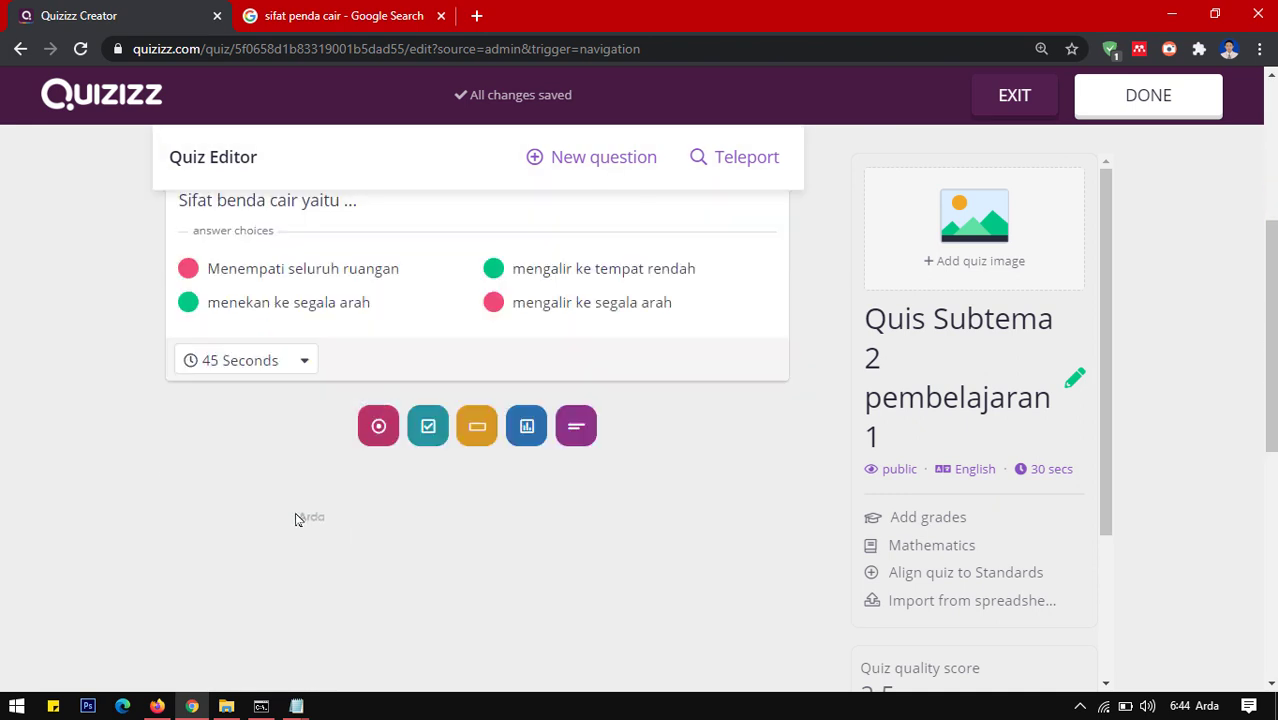
click(479, 427)
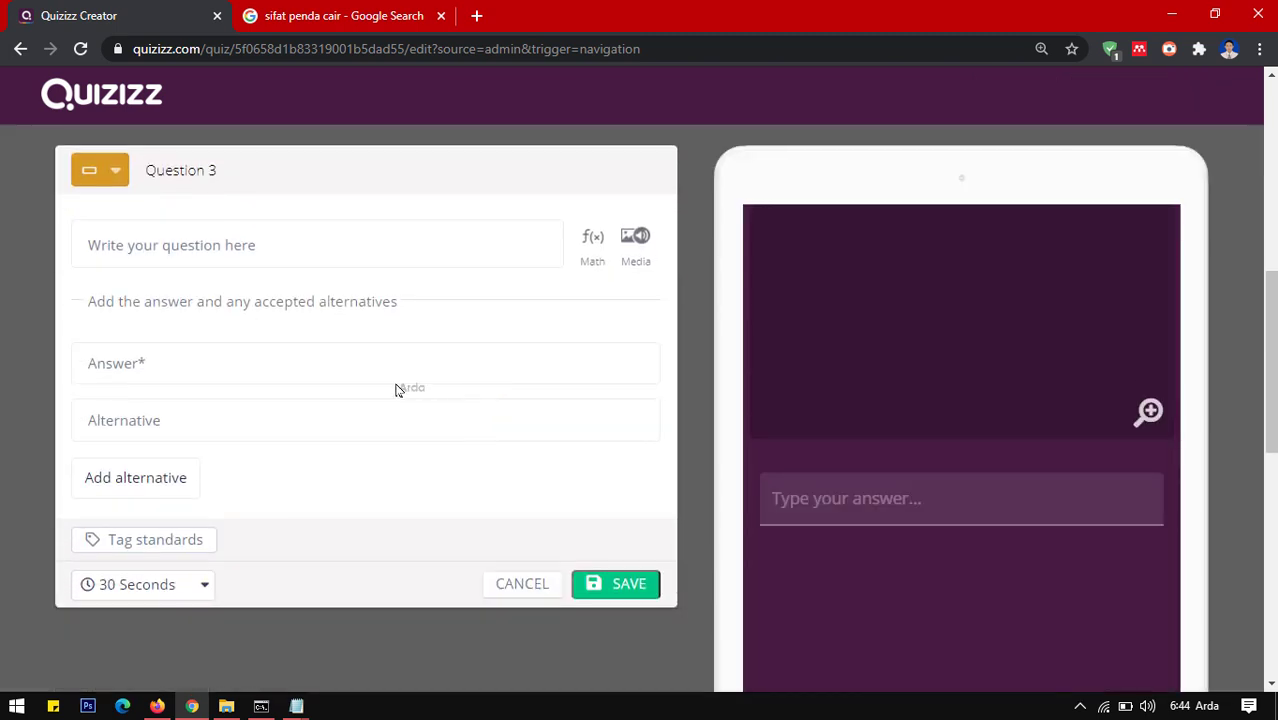
click(164, 252)
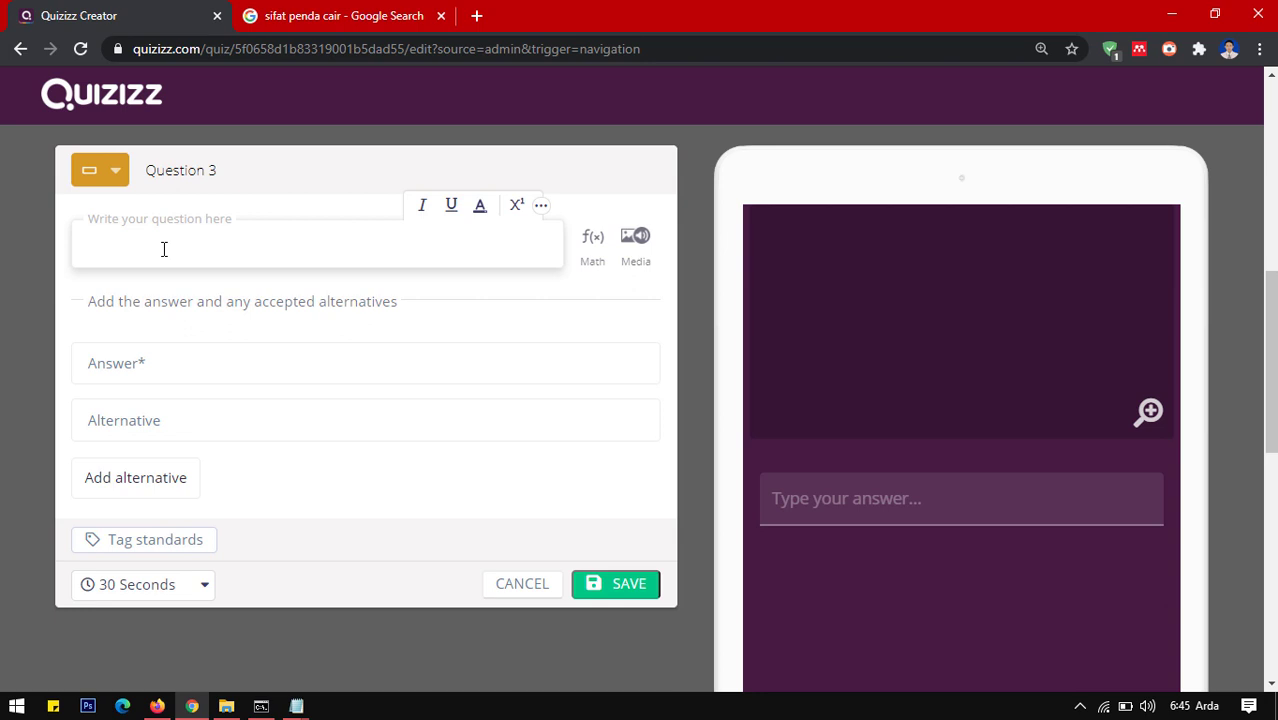
text(Presiden pertama RI ...)
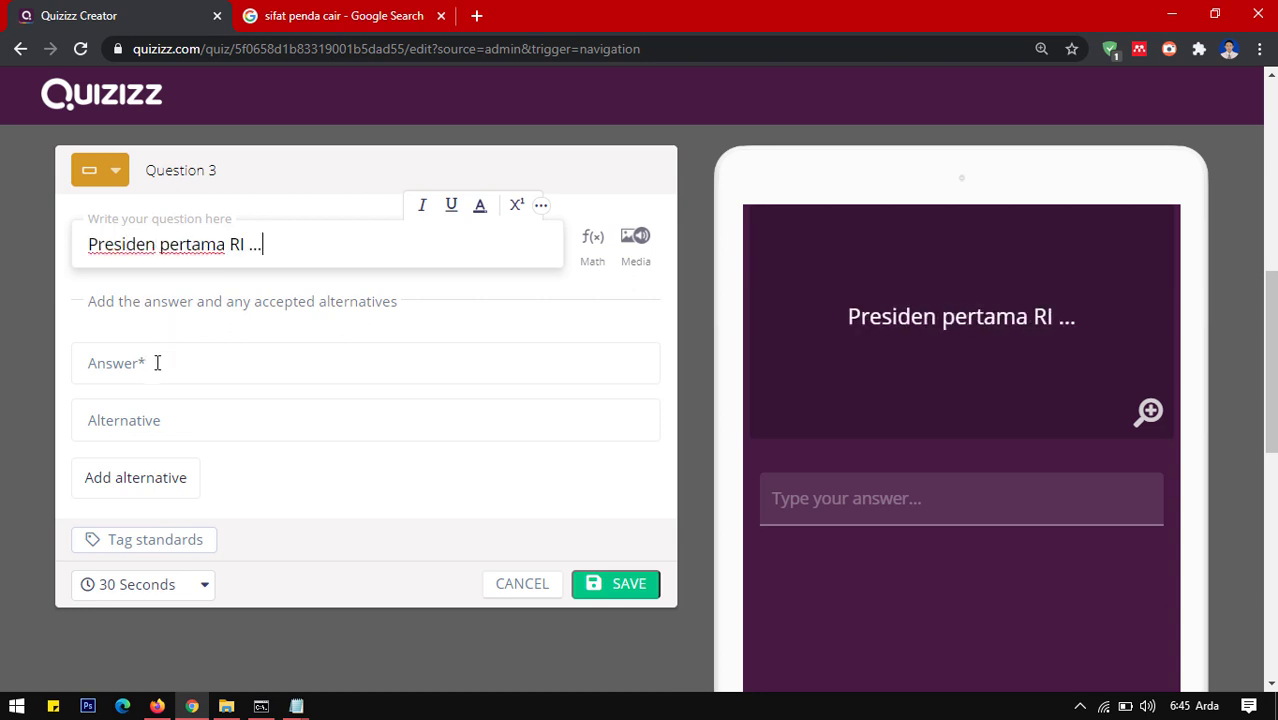
Enter "Ir Soekarno" as the answer with the accepted alternatives "Sukarno" and "Soekarno", and save the question
click(157, 363)
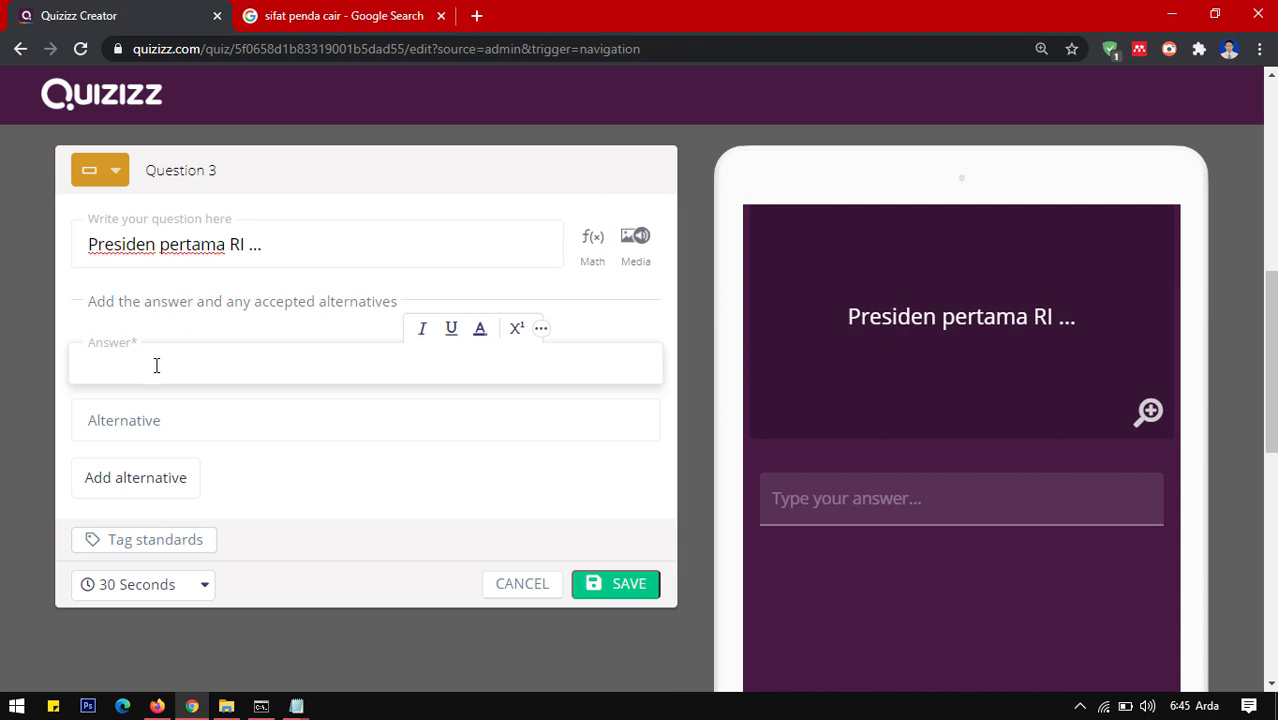
text(Ir Soekarno)
click(157, 412)
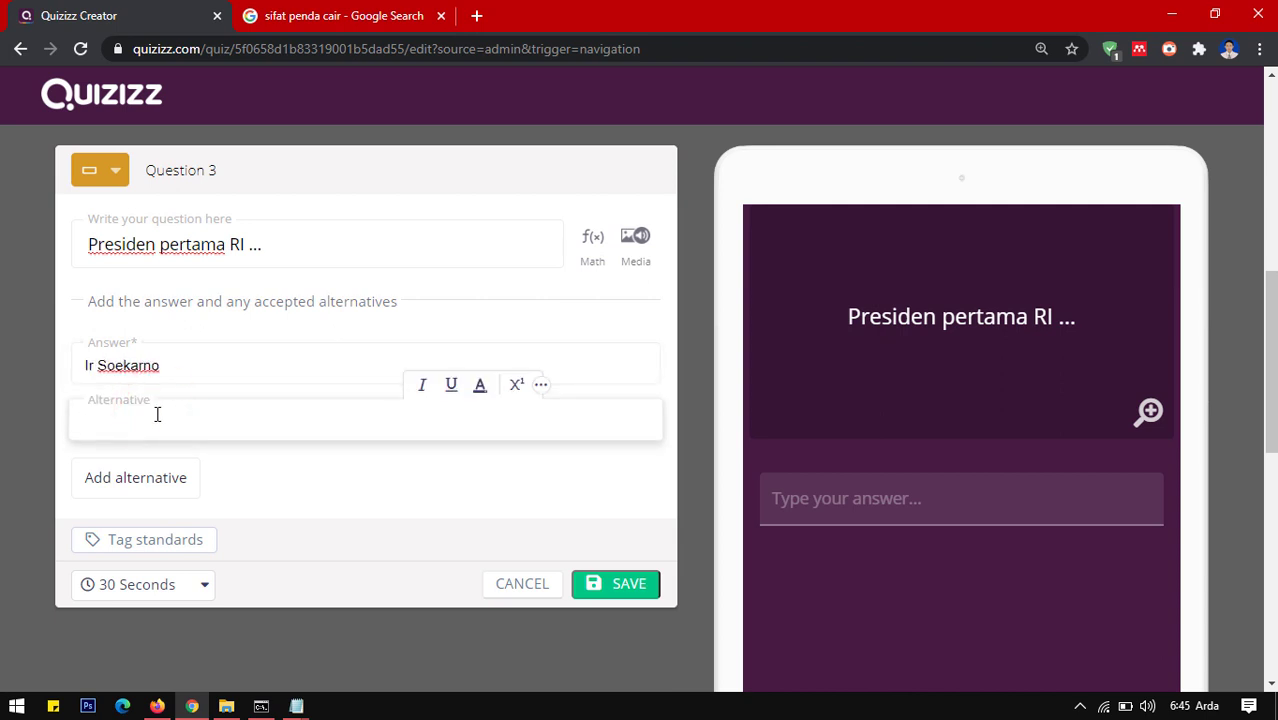
text(Sukarno)
click(137, 477)
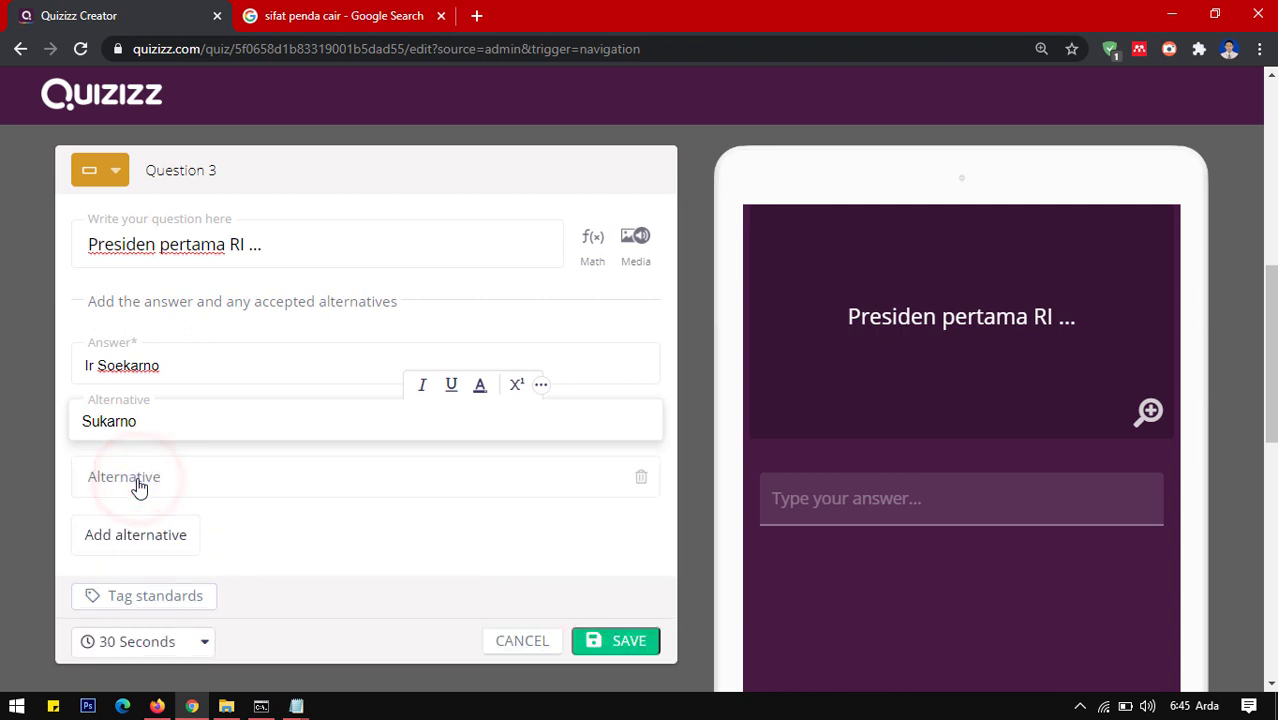
click(138, 478)
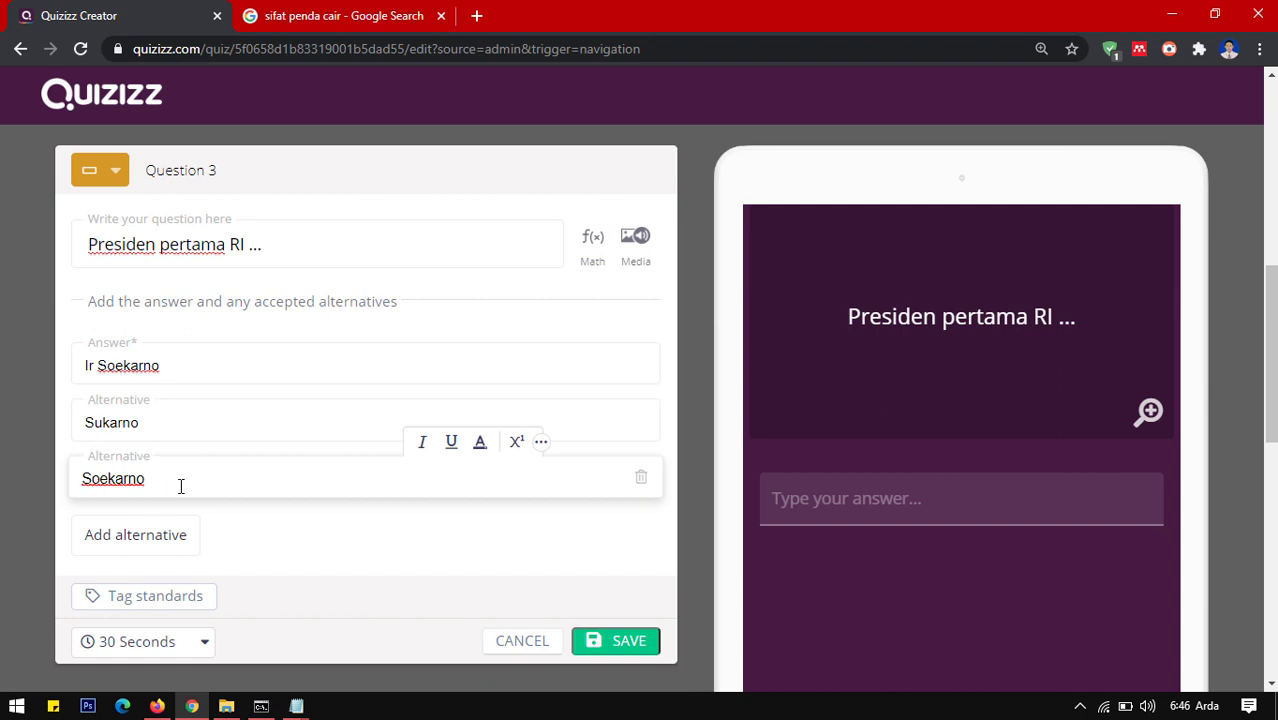
click(632, 645)
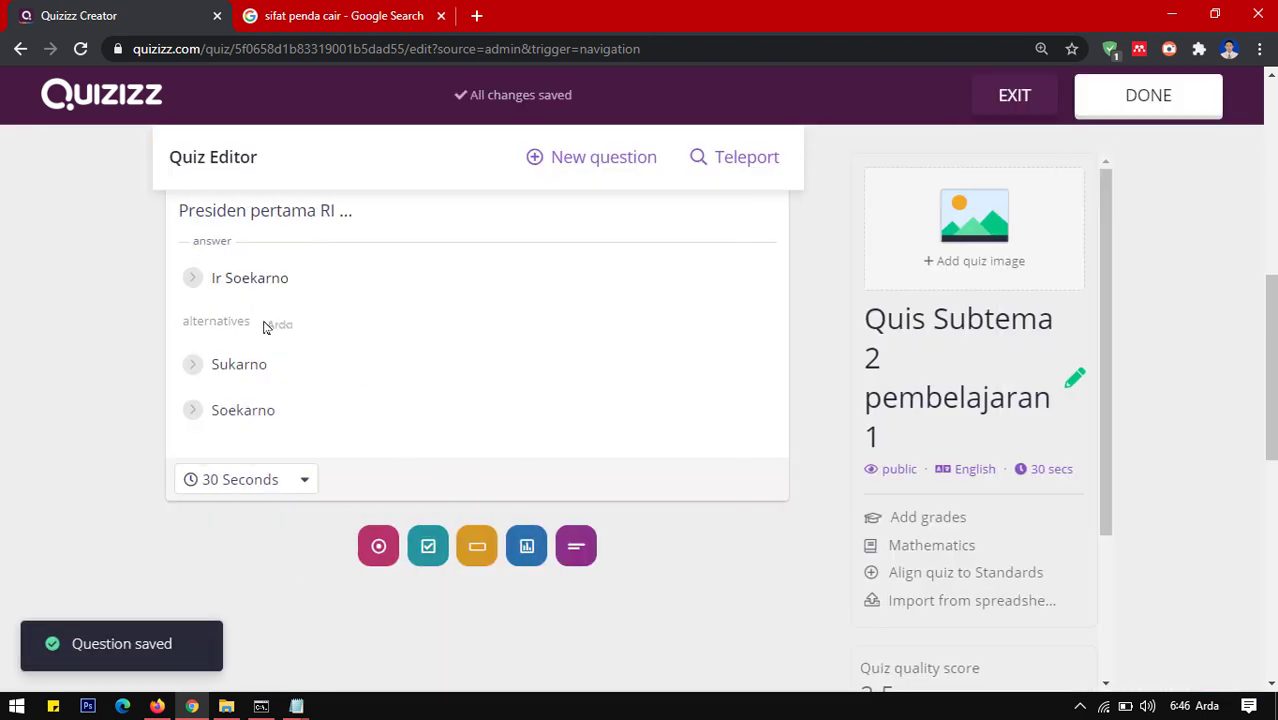
scroll(262, 330, up, 2)
scroll(331, 359, up, 5)
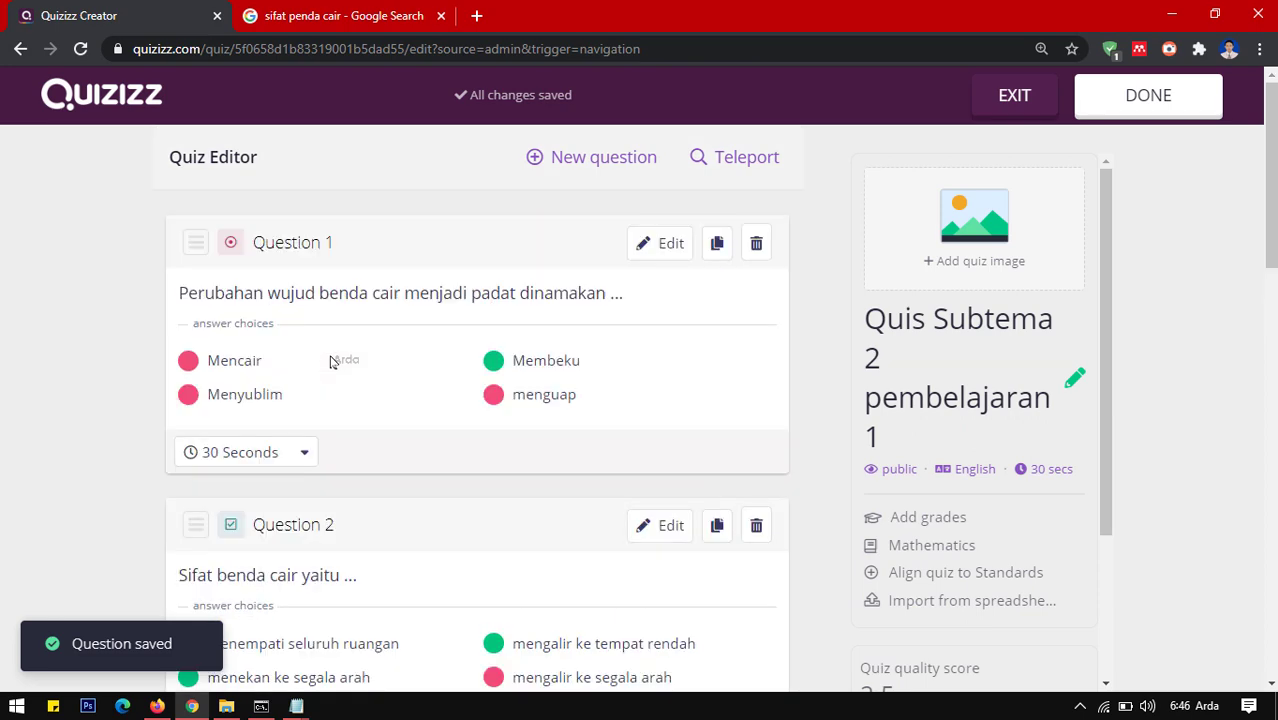
scroll(425, 365, down, 5)
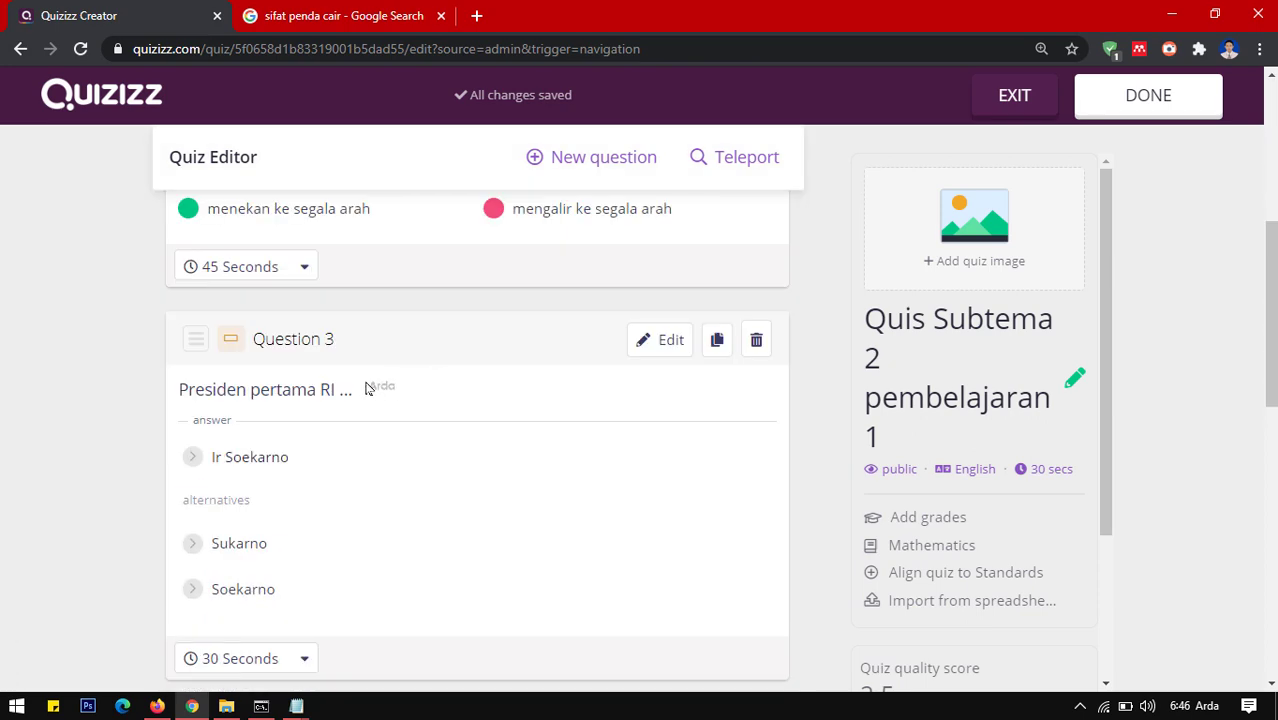
scroll(338, 372, down, 2)
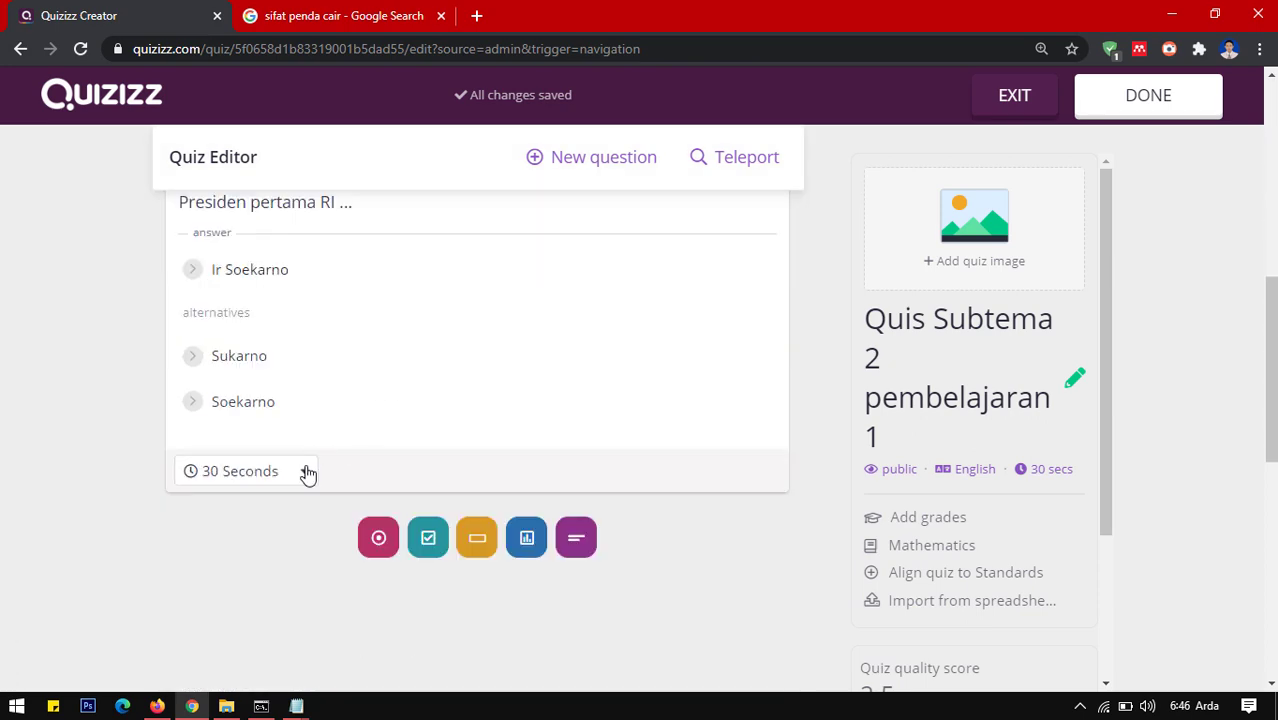
scroll(305, 478, up, 5)
scroll(305, 478, up, 1)
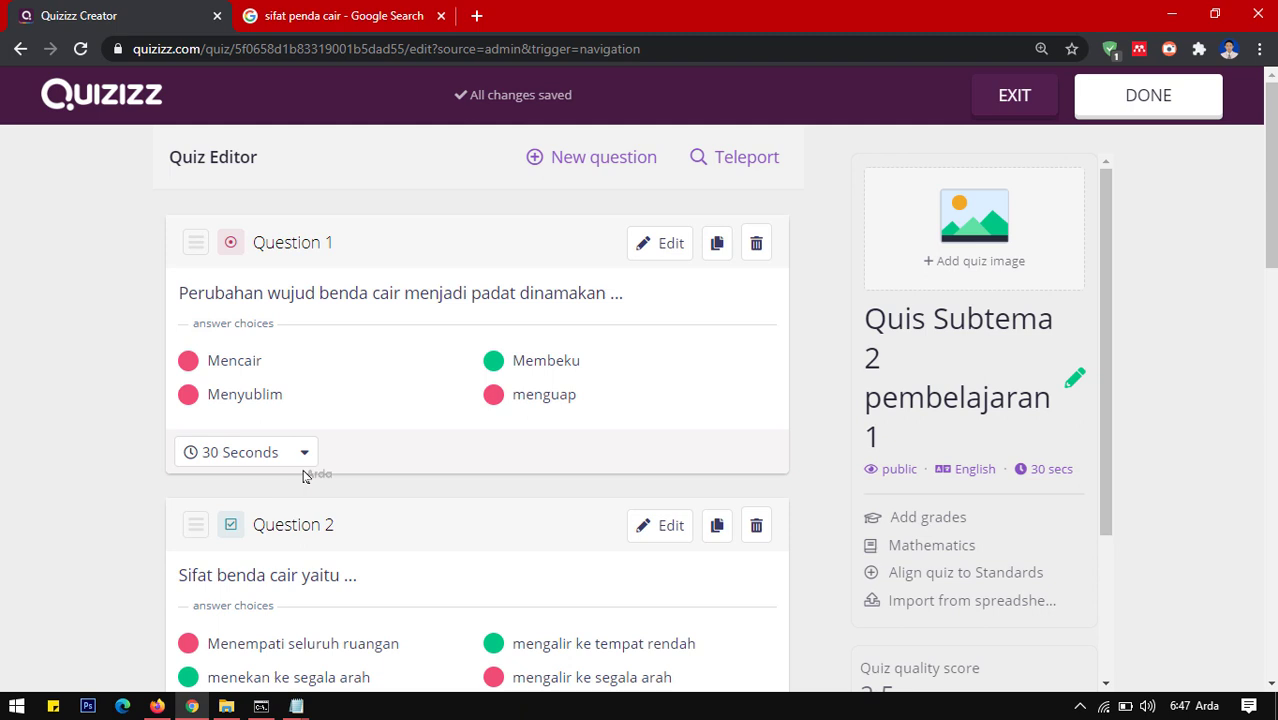
Open Teleport and search the question library, including public quizzes, for "gaya"
click(731, 160)
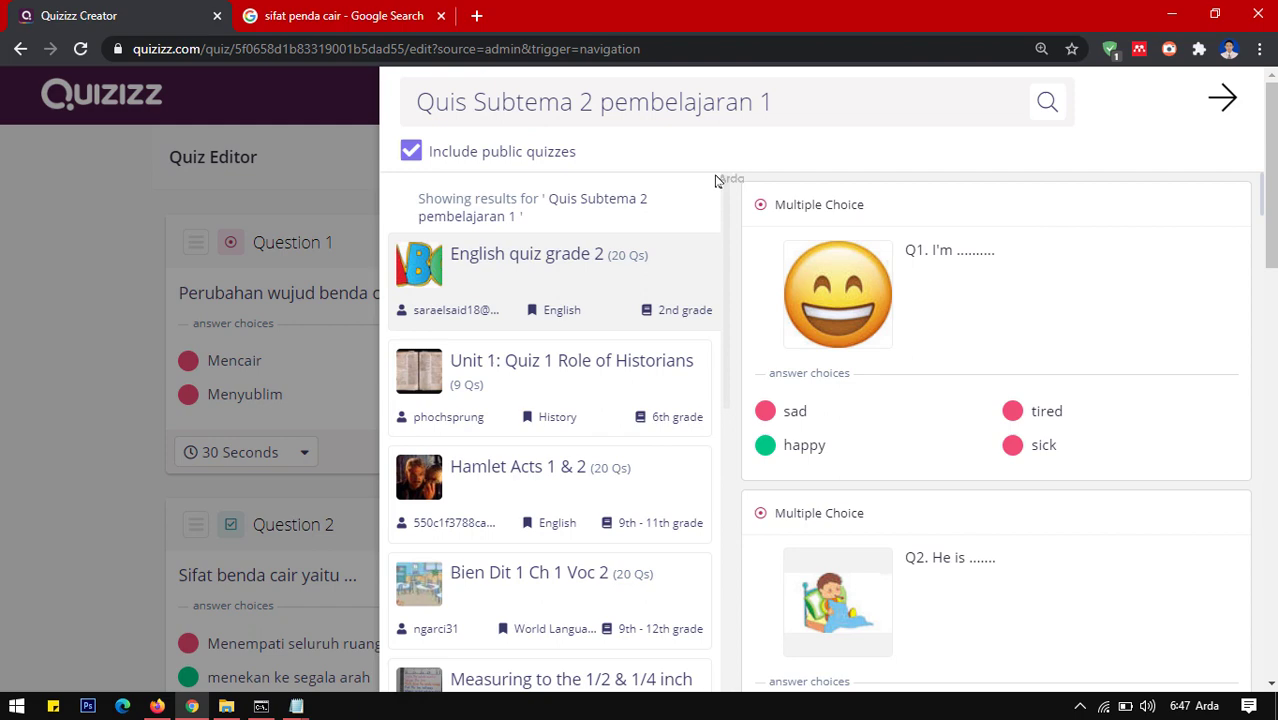
drag(830, 110, 380, 138)
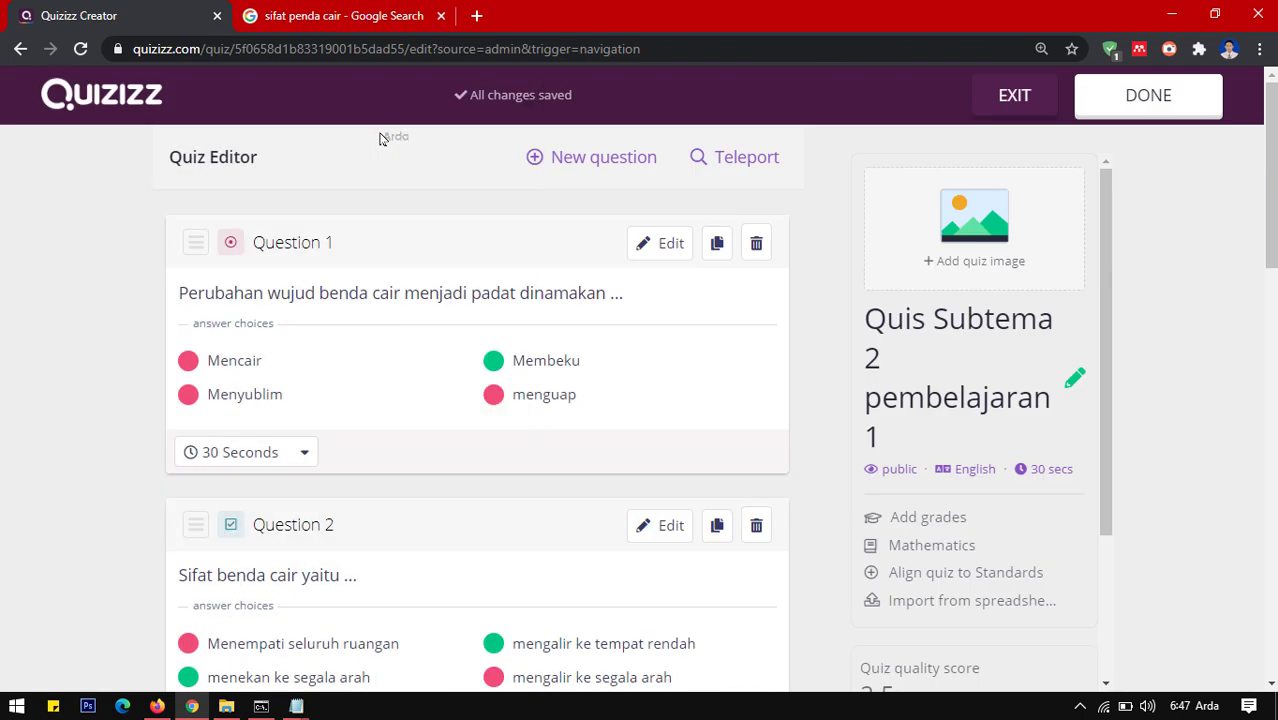
click(727, 157)
click(597, 108)
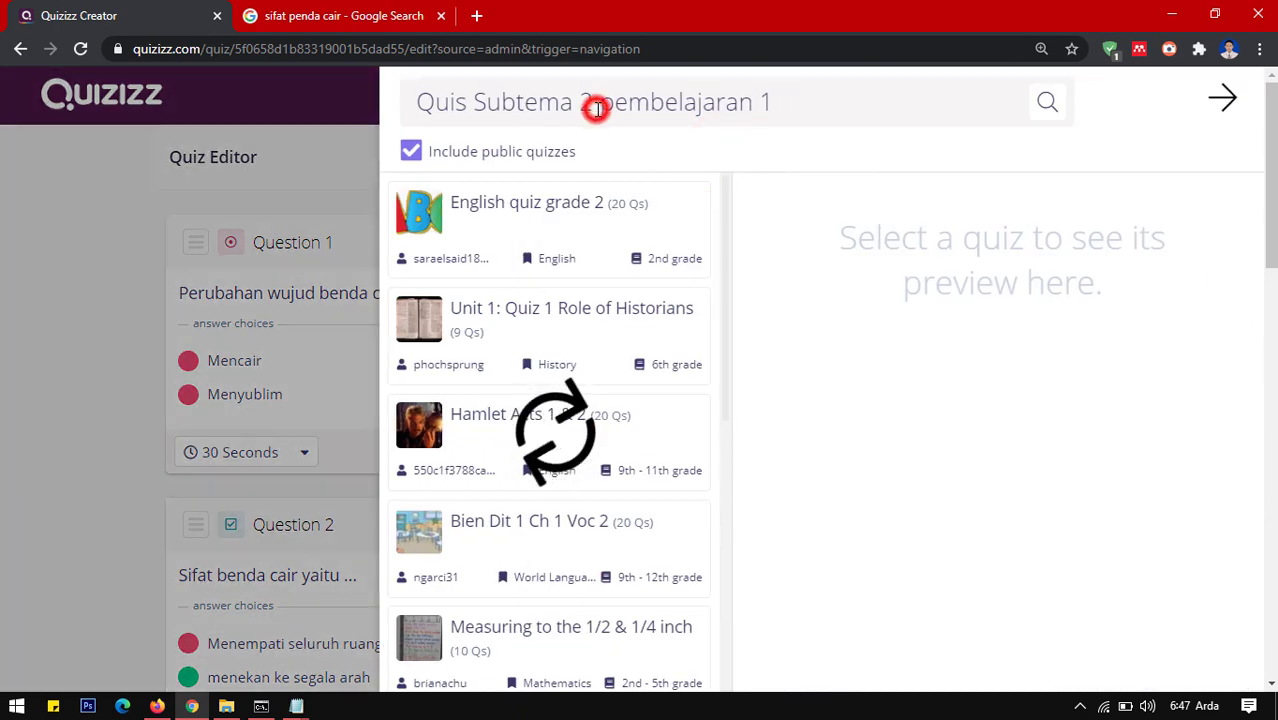
drag(776, 100, 425, 88)
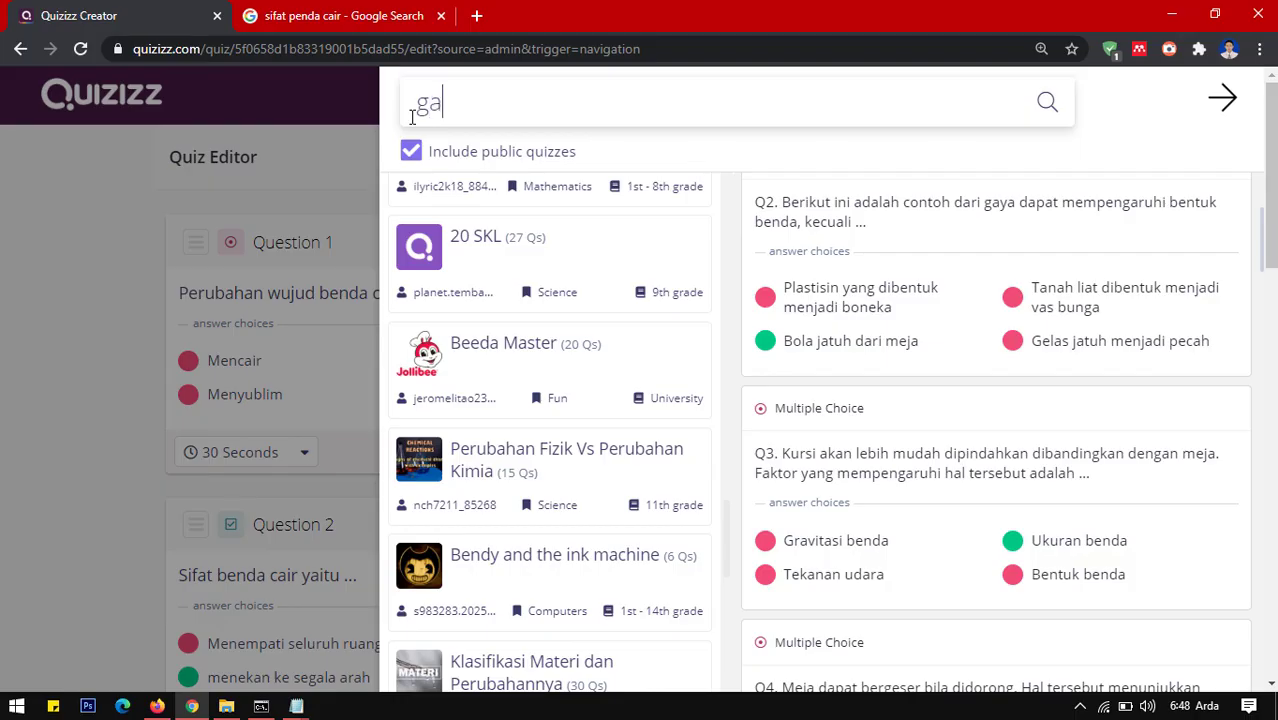
text(ya)
click(1048, 103)
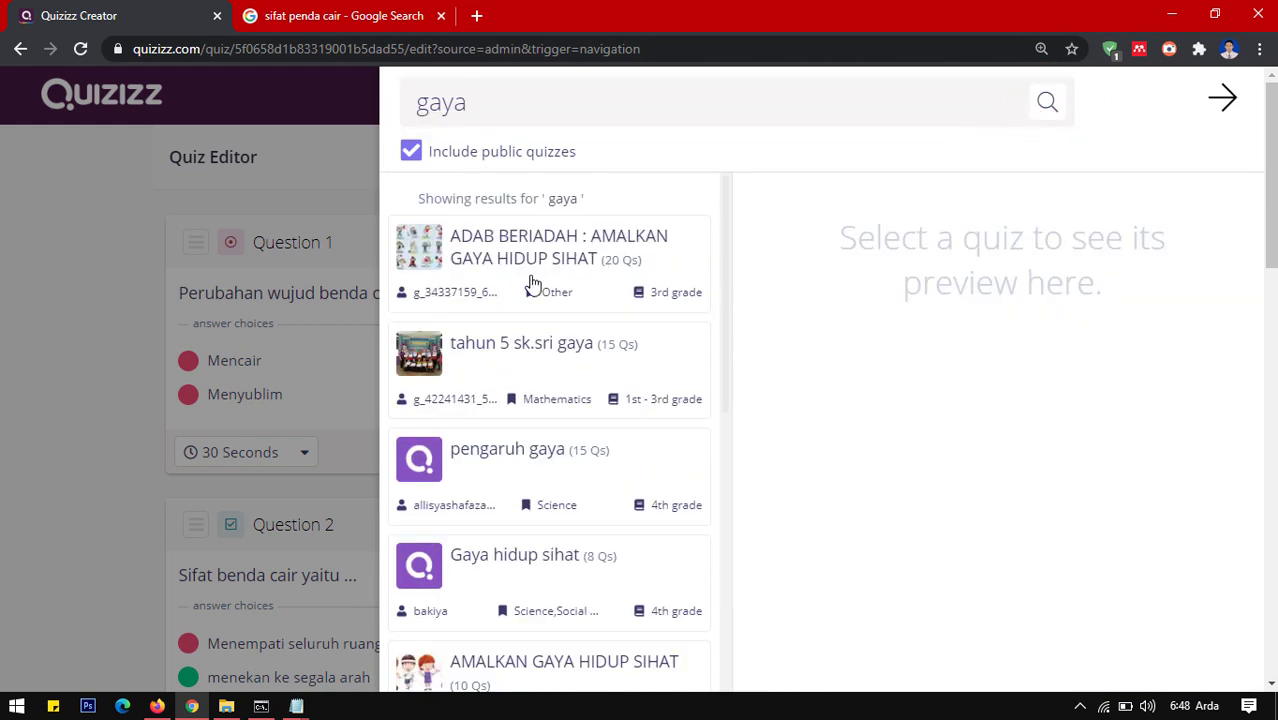
Preview the quiz "pengaruh gaya" and add its question "Gelas kaca jika dipukul akan hancur. Hal ini menunjukkan bahwa gaya dapat...."
click(503, 453)
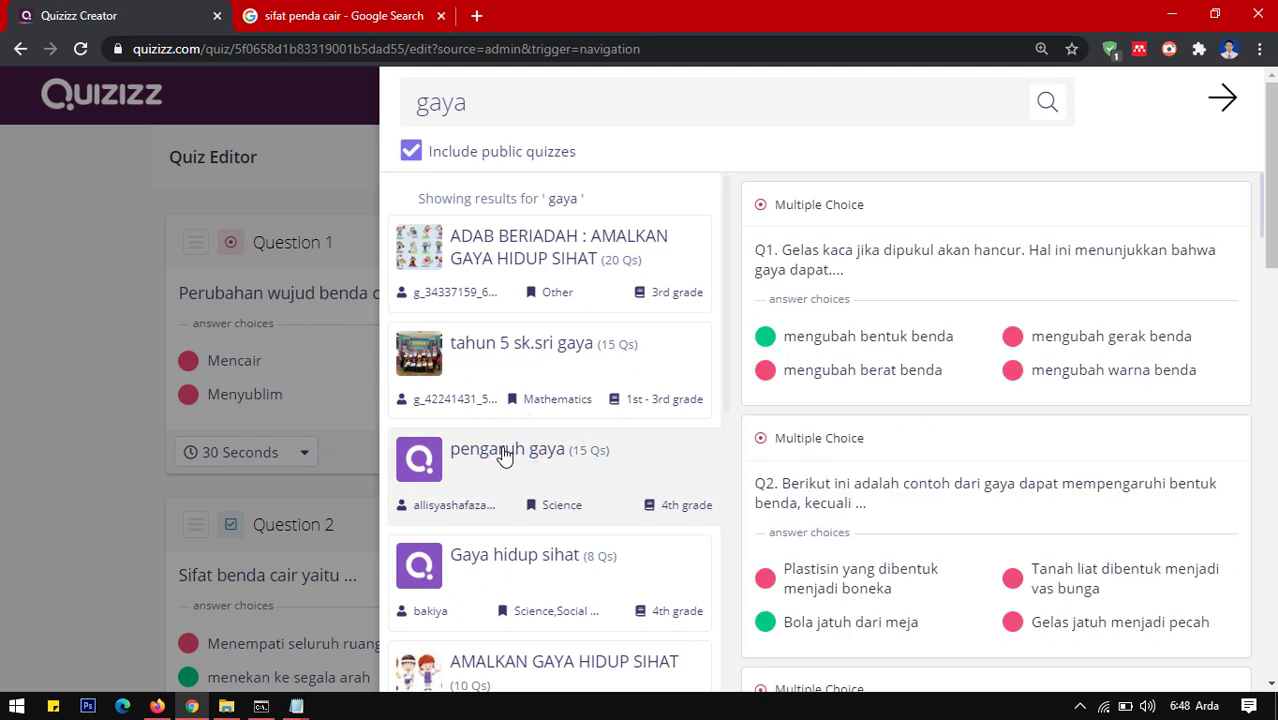
mouse_move(796, 369)
scroll(632, 347, down, 1)
scroll(630, 350, down, 5)
mouse_move(847, 220)
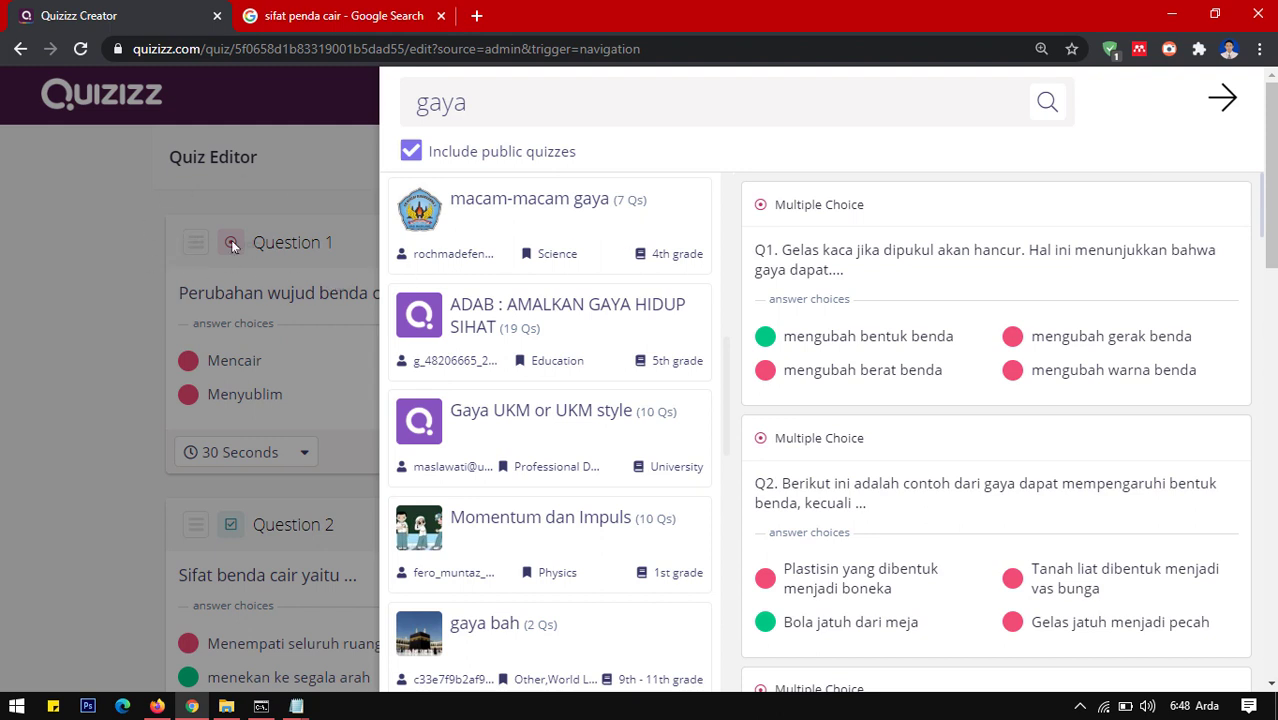
mouse_move(1064, 193)
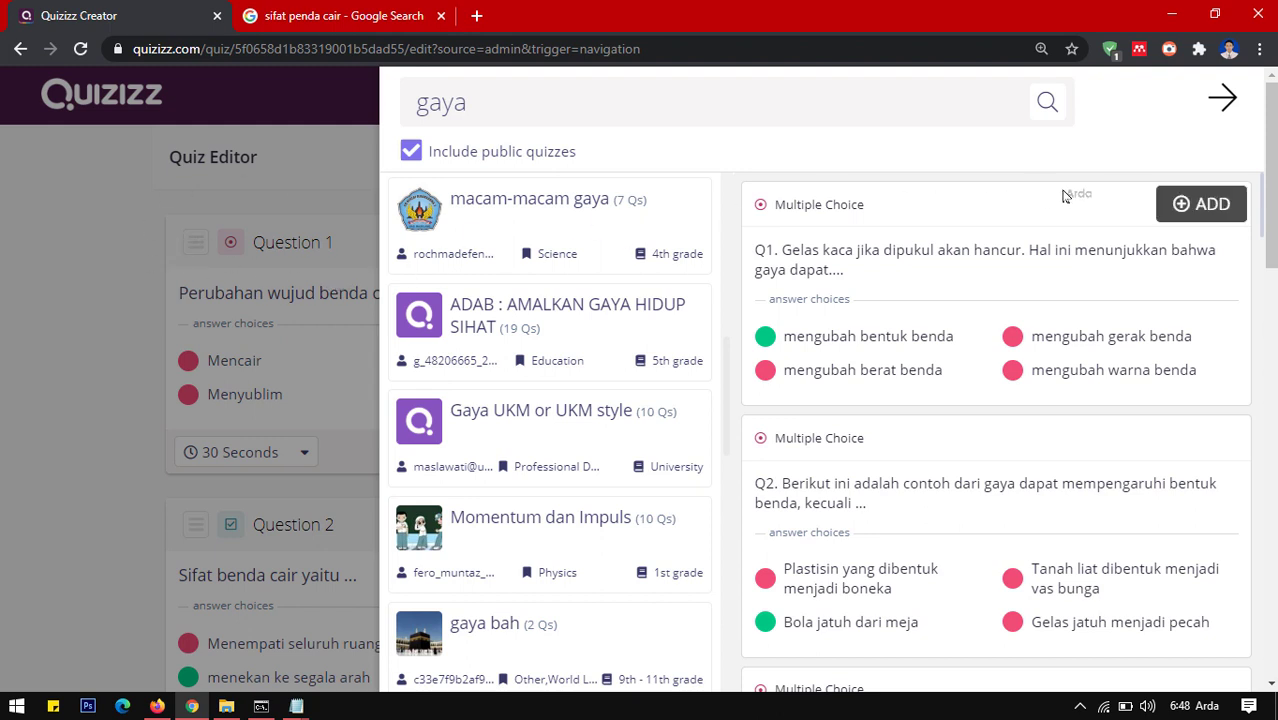
click(1181, 205)
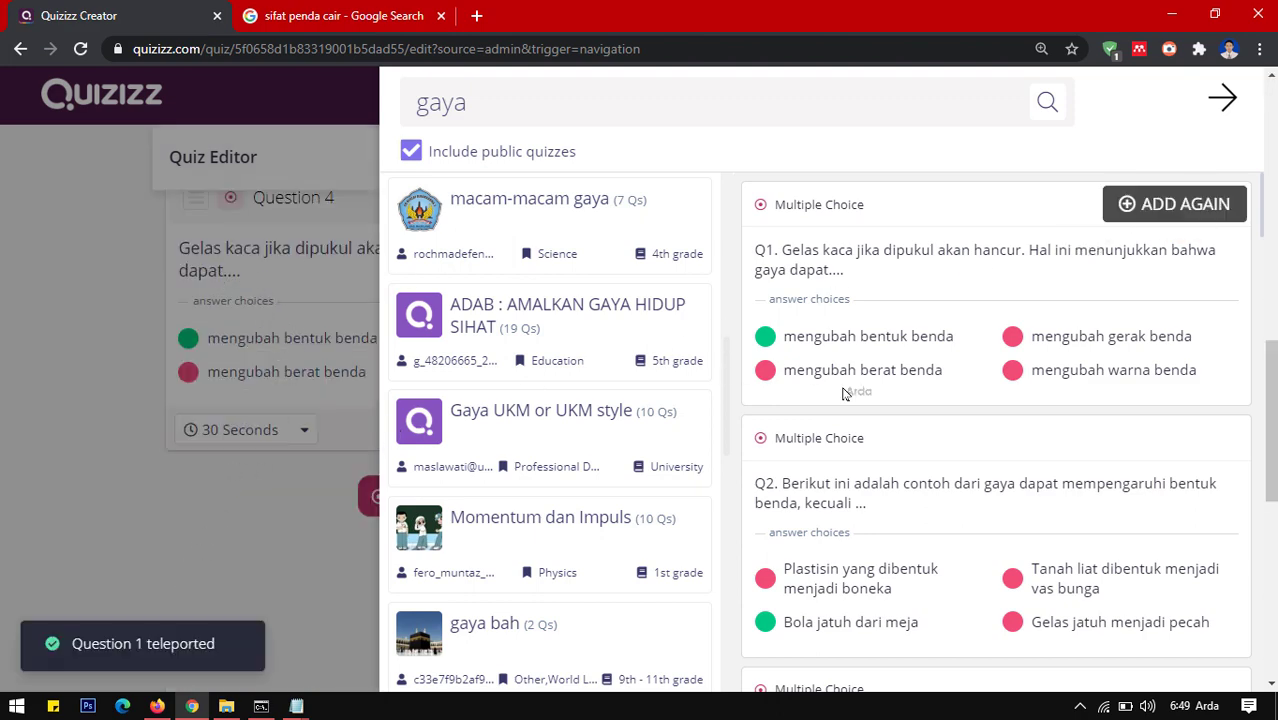
Add question 4 of the previewed quiz, "Meja dapat bergeser bila didorong. Hal tersebut menunjukkan bahwa gaya mempengaruhi ..."
scroll(900, 433, down, 4)
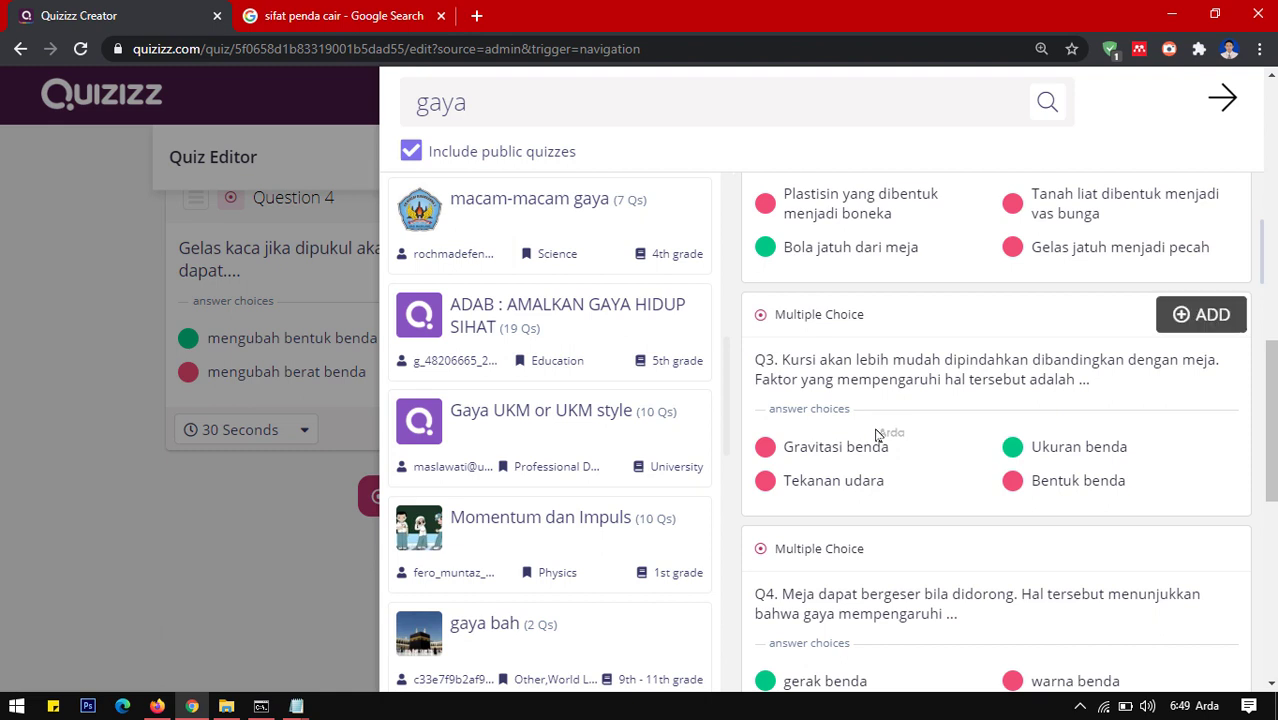
scroll(860, 440, down, 1)
scroll(857, 442, down, 1)
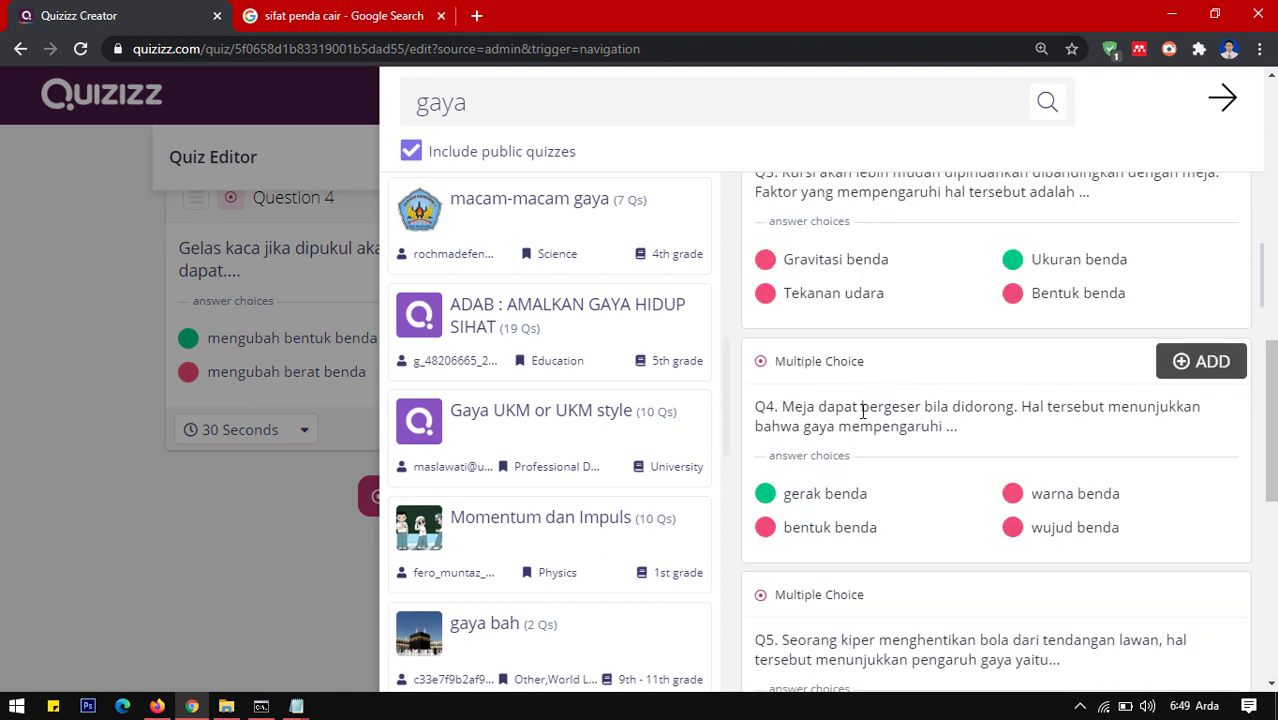
click(1184, 364)
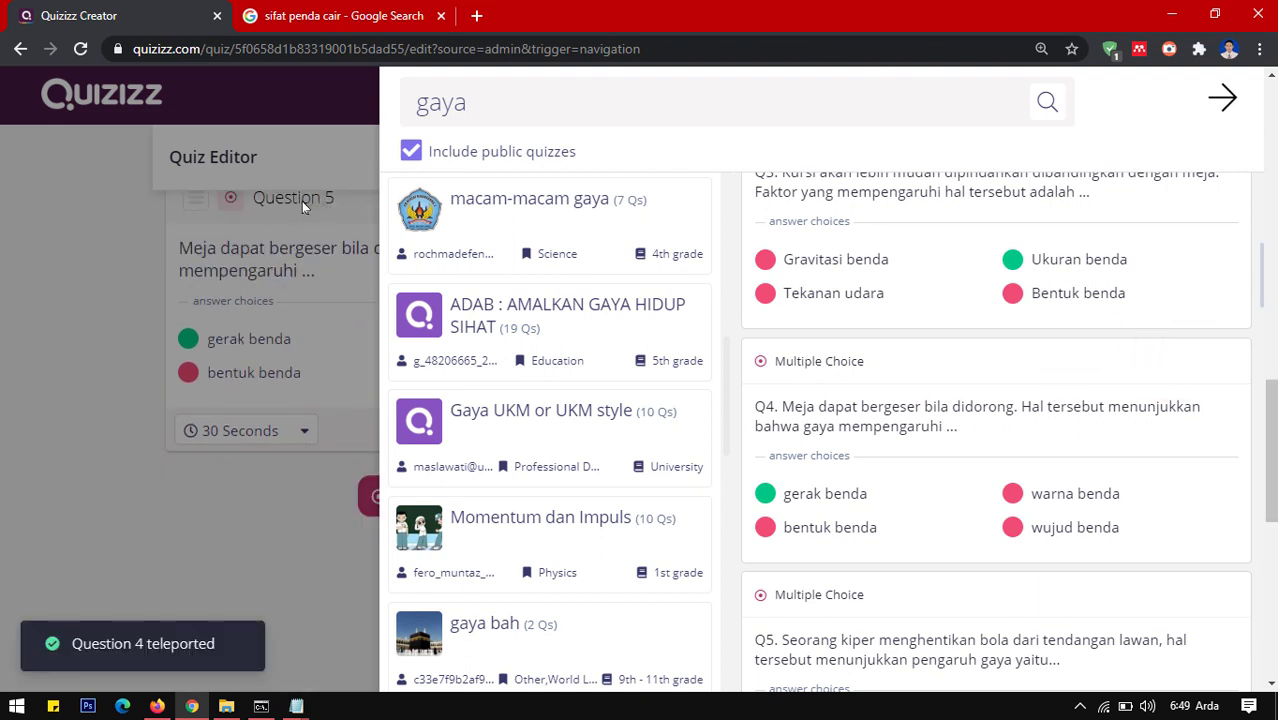
Add question 7, "Di bawah ini yang tidak mendapat pengaruh dari gaya adalah...", and return to the quiz editor
scroll(862, 414, down, 5)
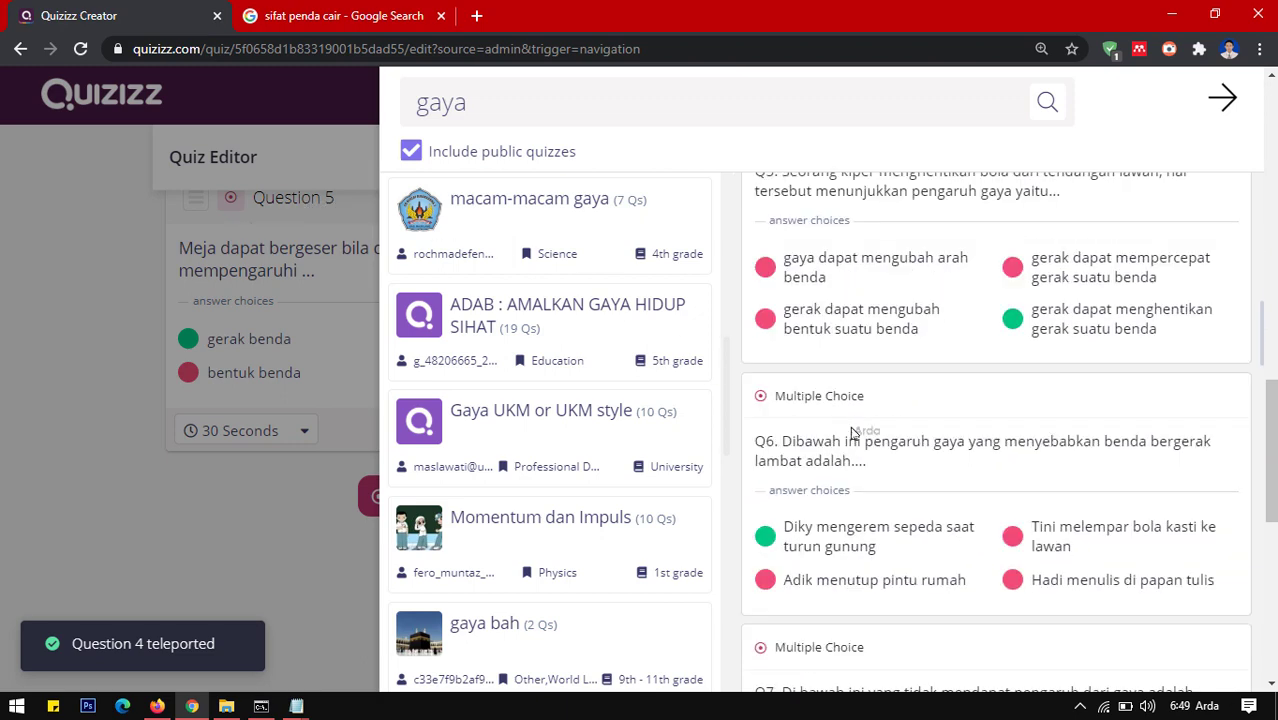
scroll(838, 426, down, 2)
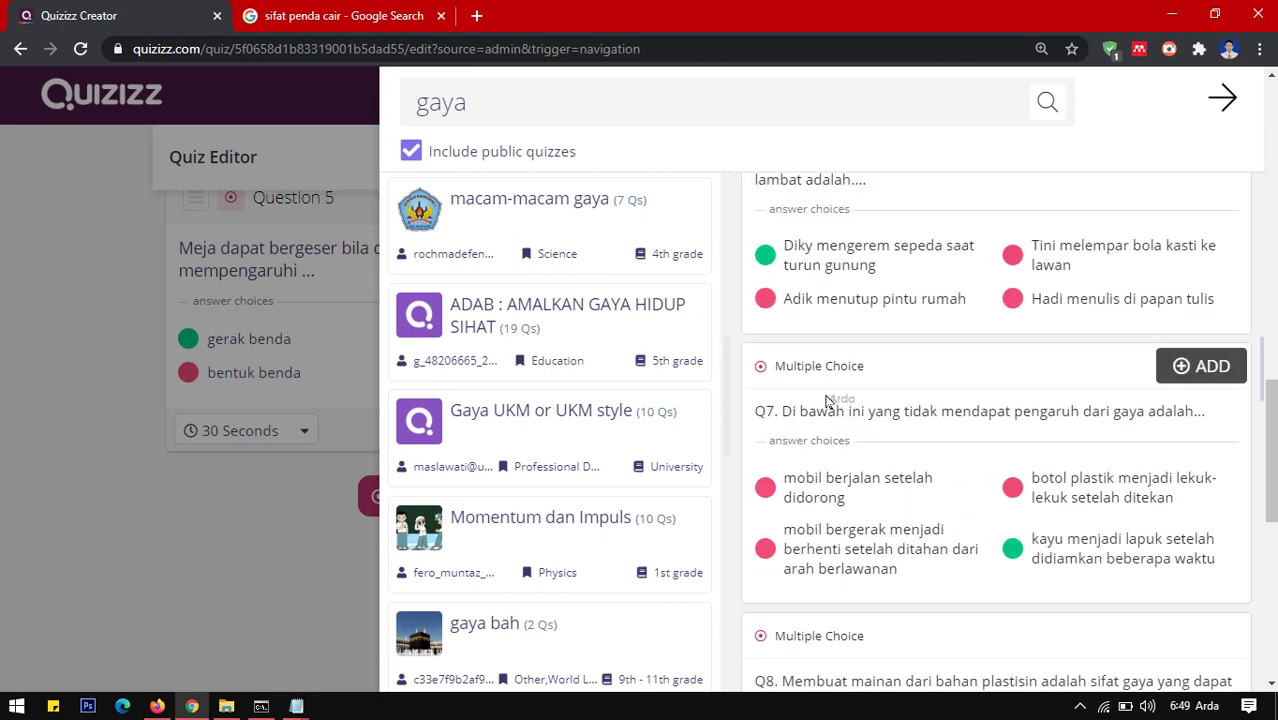
click(1201, 367)
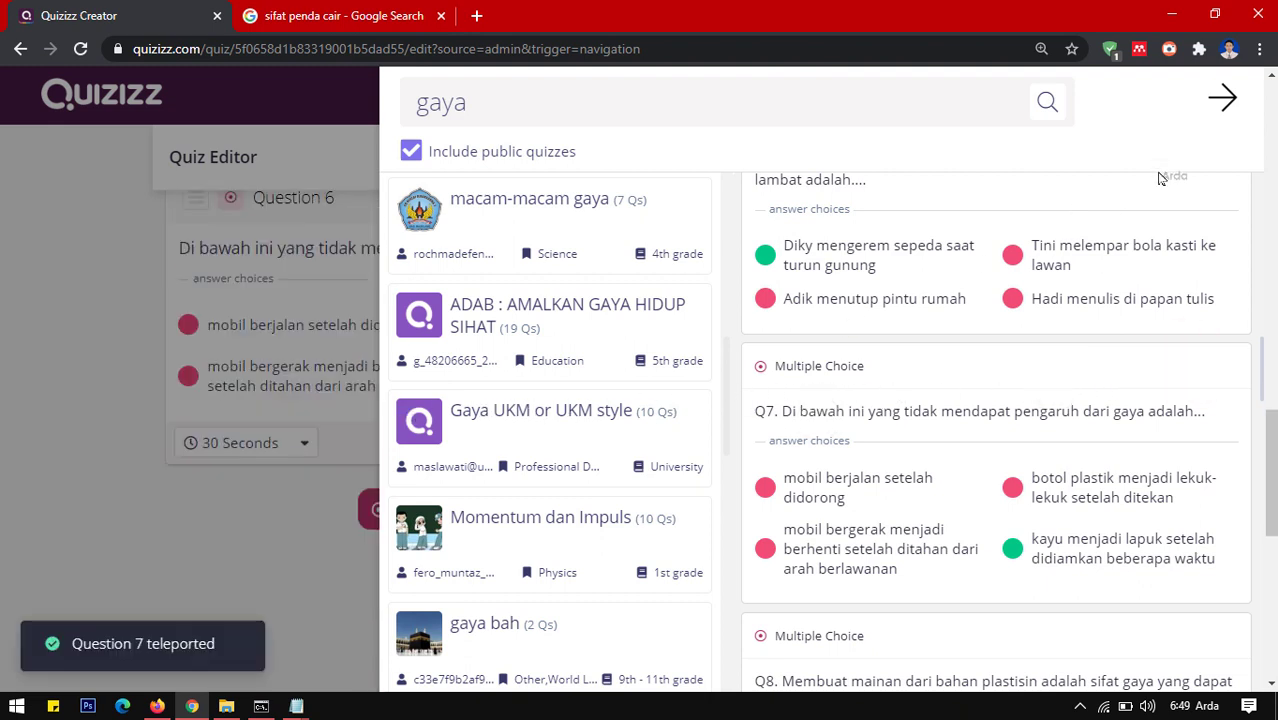
click(1222, 100)
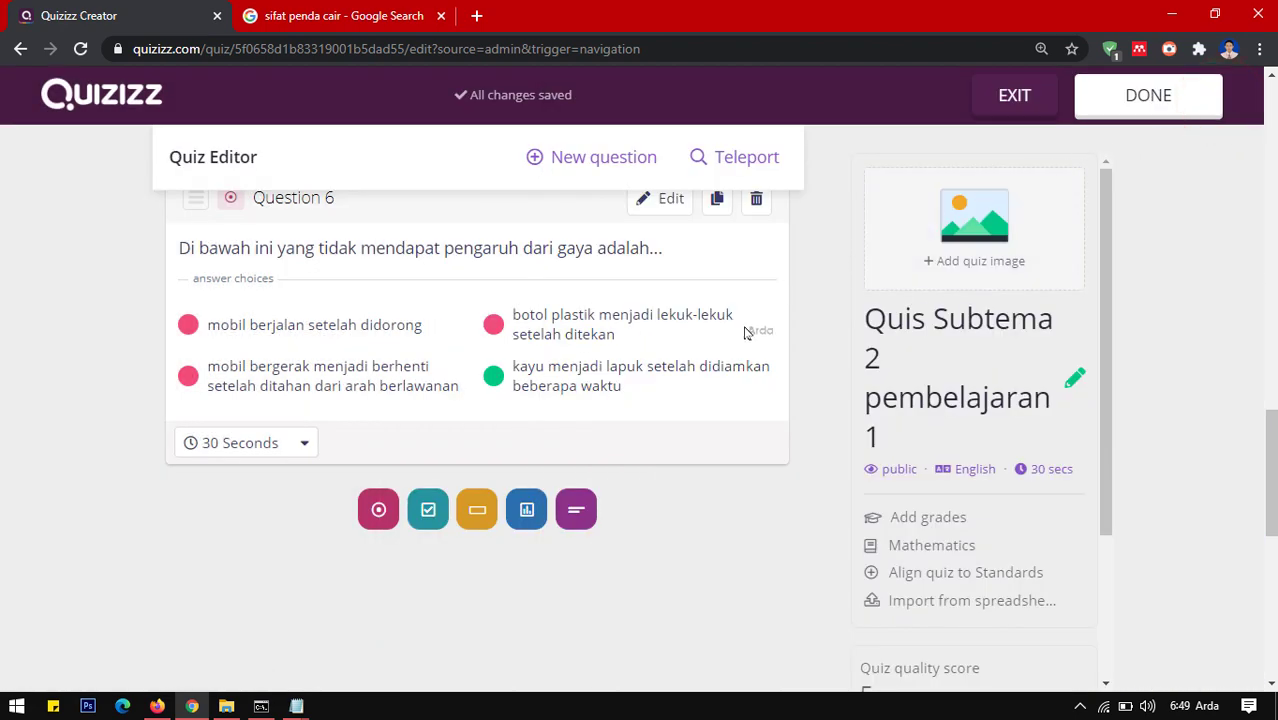
scroll(605, 314, up, 2)
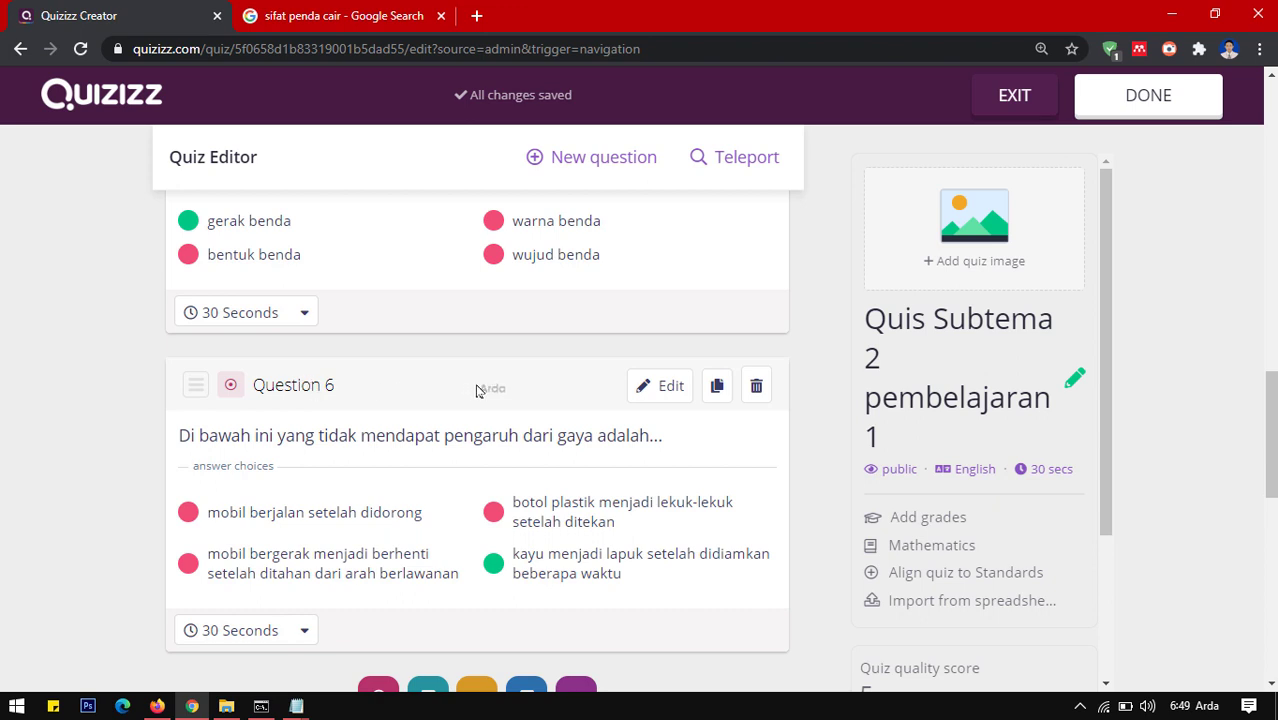
scroll(624, 410, down, 3)
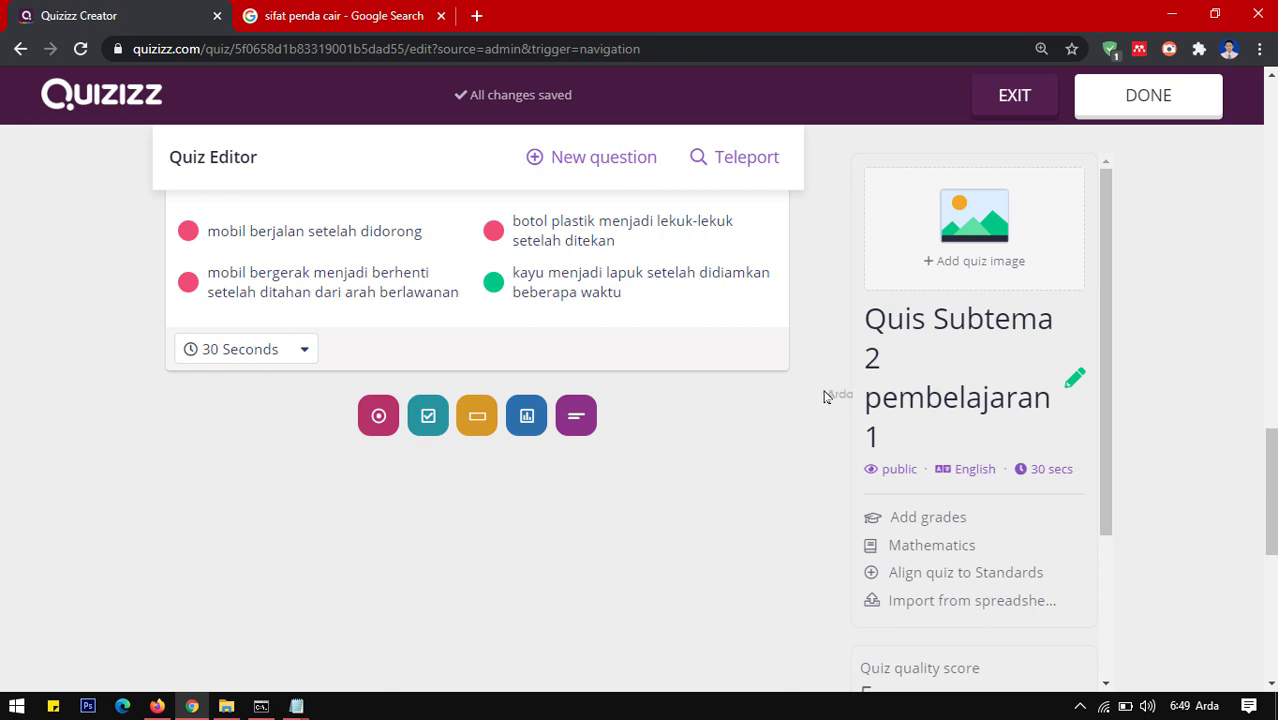
scroll(1155, 460, down, 1)
scroll(1155, 462, up, 3)
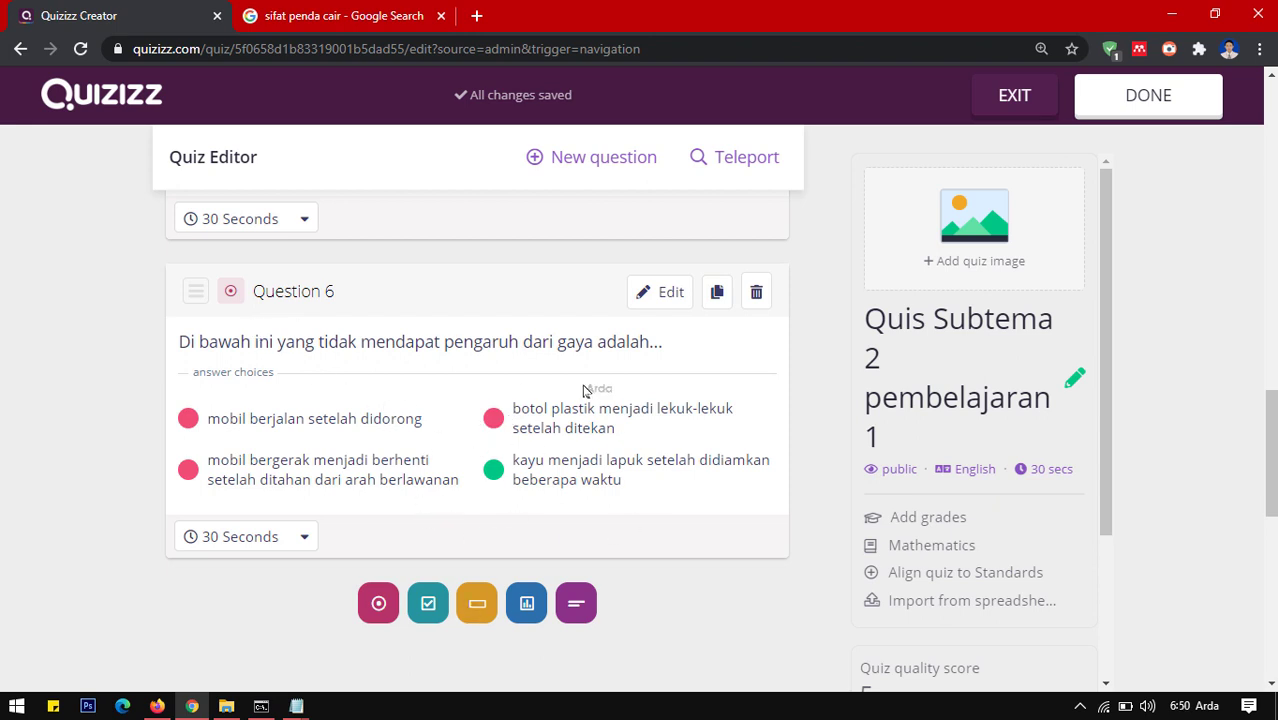
Download the template for importing questions from a spreadsheet and open the downloaded file in Excel
click(940, 603)
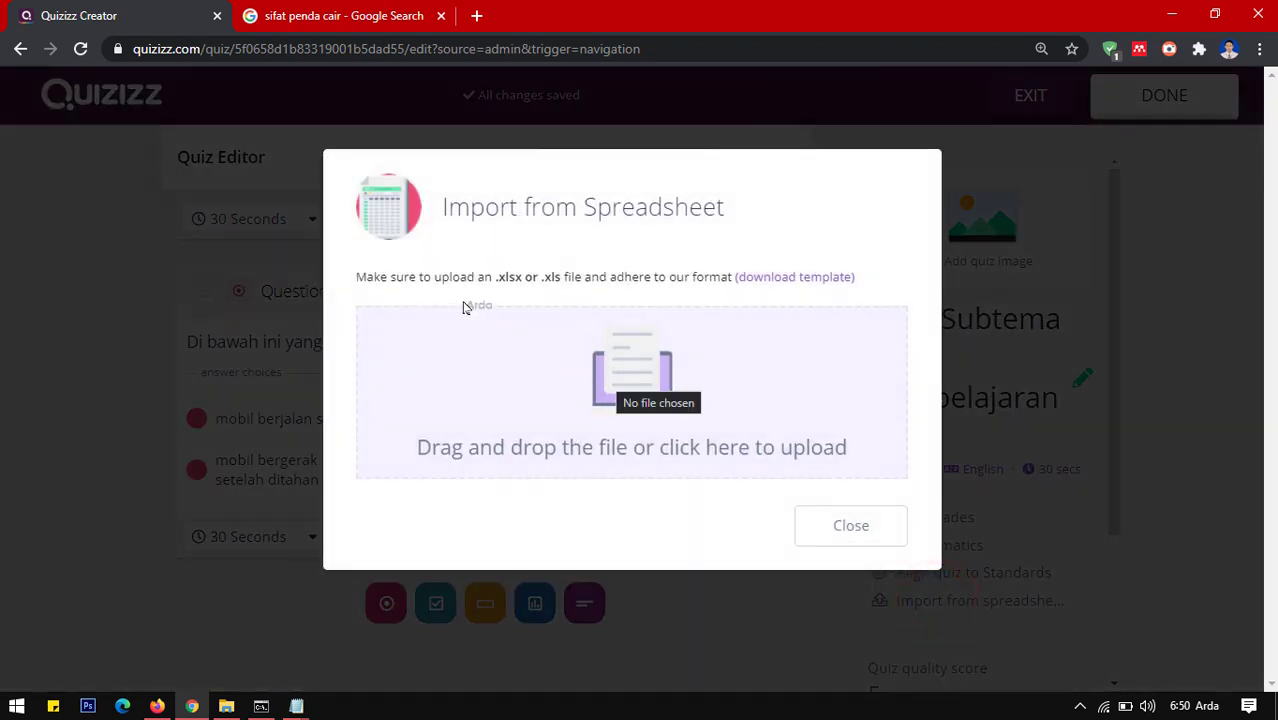
click(815, 281)
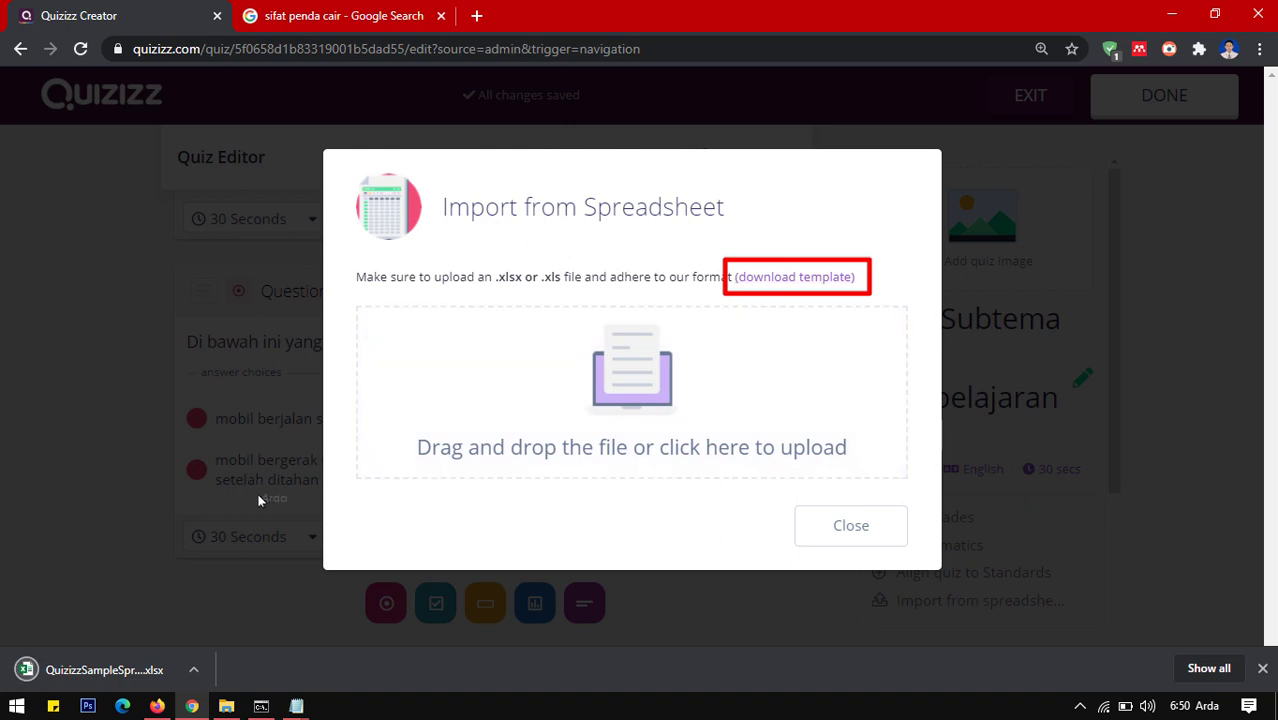
click(113, 669)
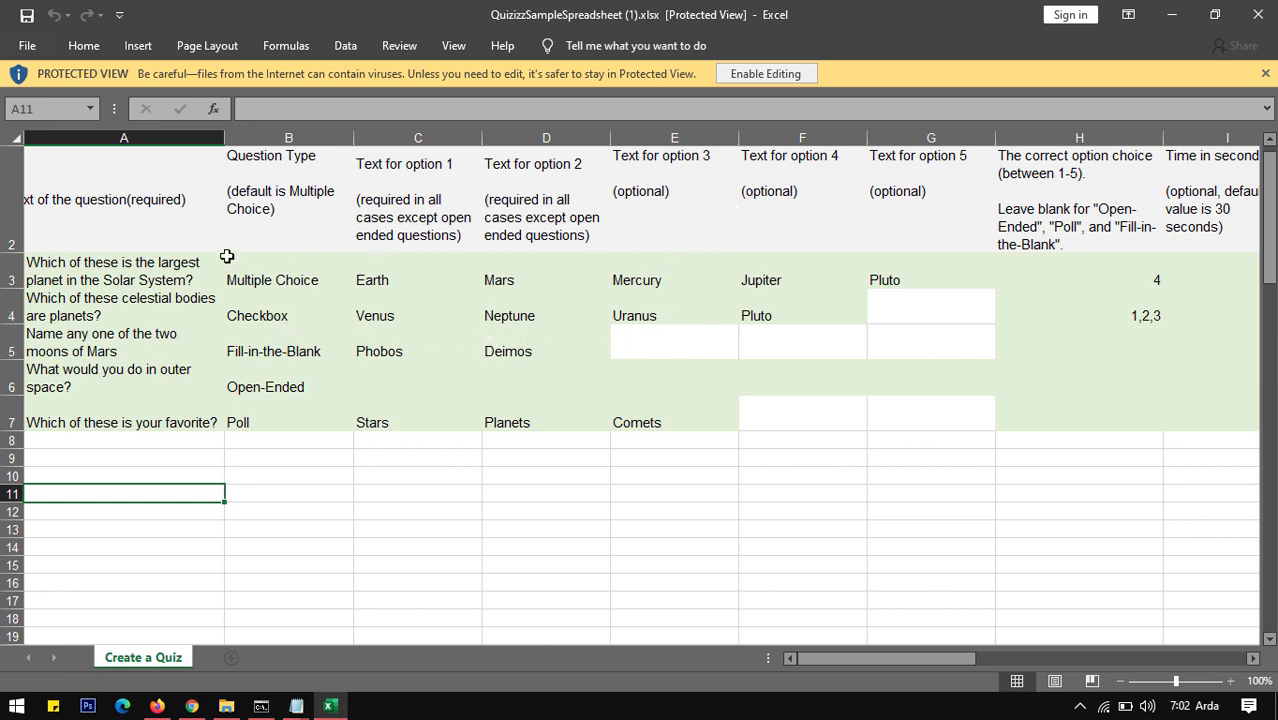
Examine the template's columns for question text, type, options 1 to 5, correct choice, time and image link, and the sample rows
click(66, 268)
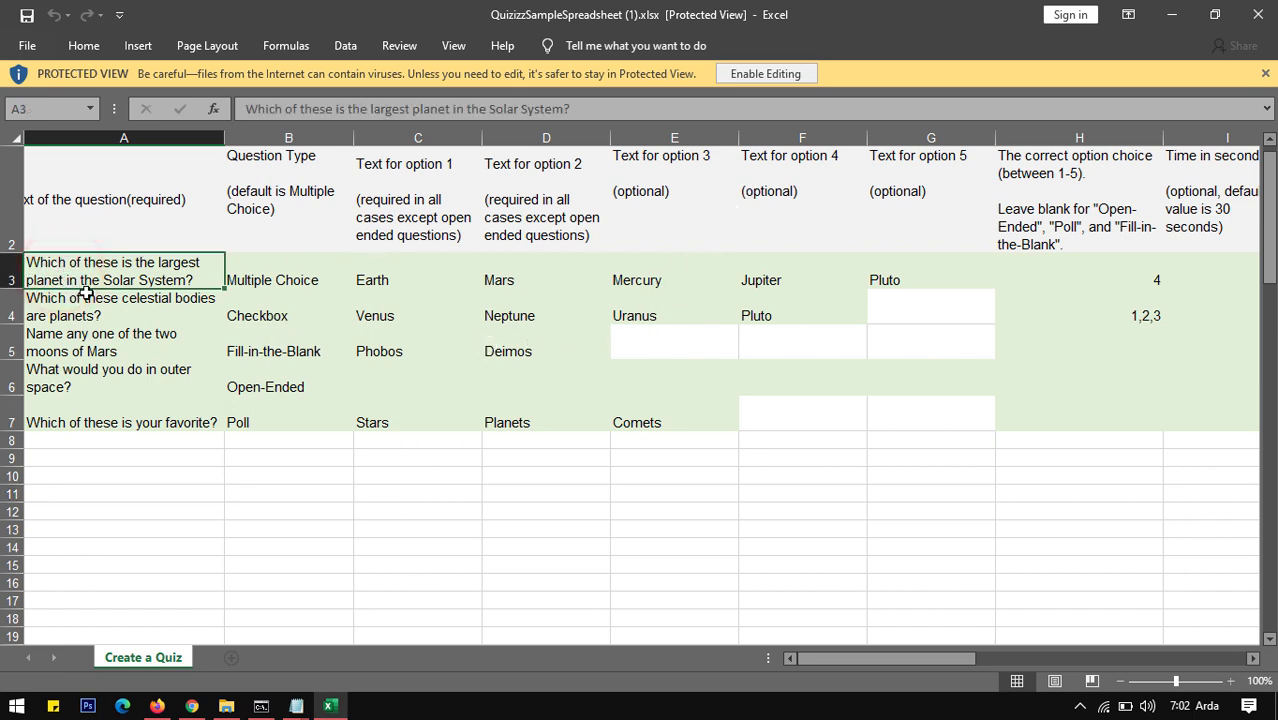
click(268, 274)
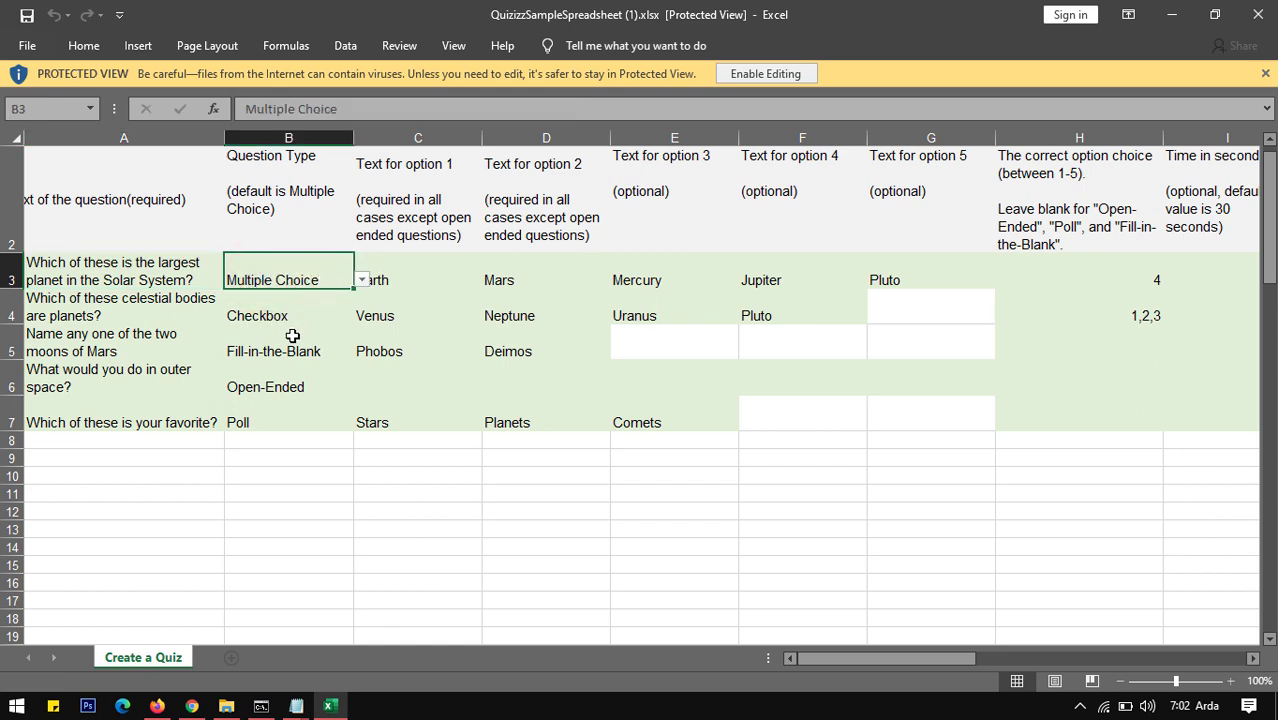
click(412, 266)
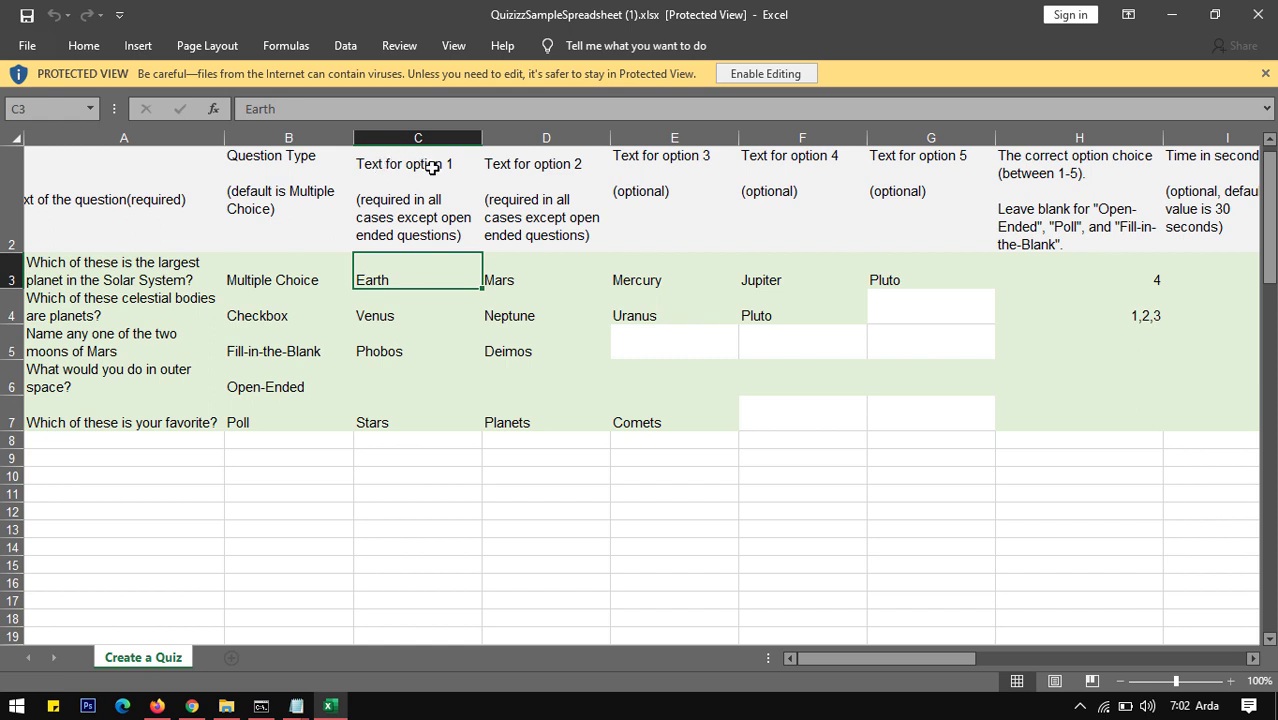
click(530, 268)
click(642, 278)
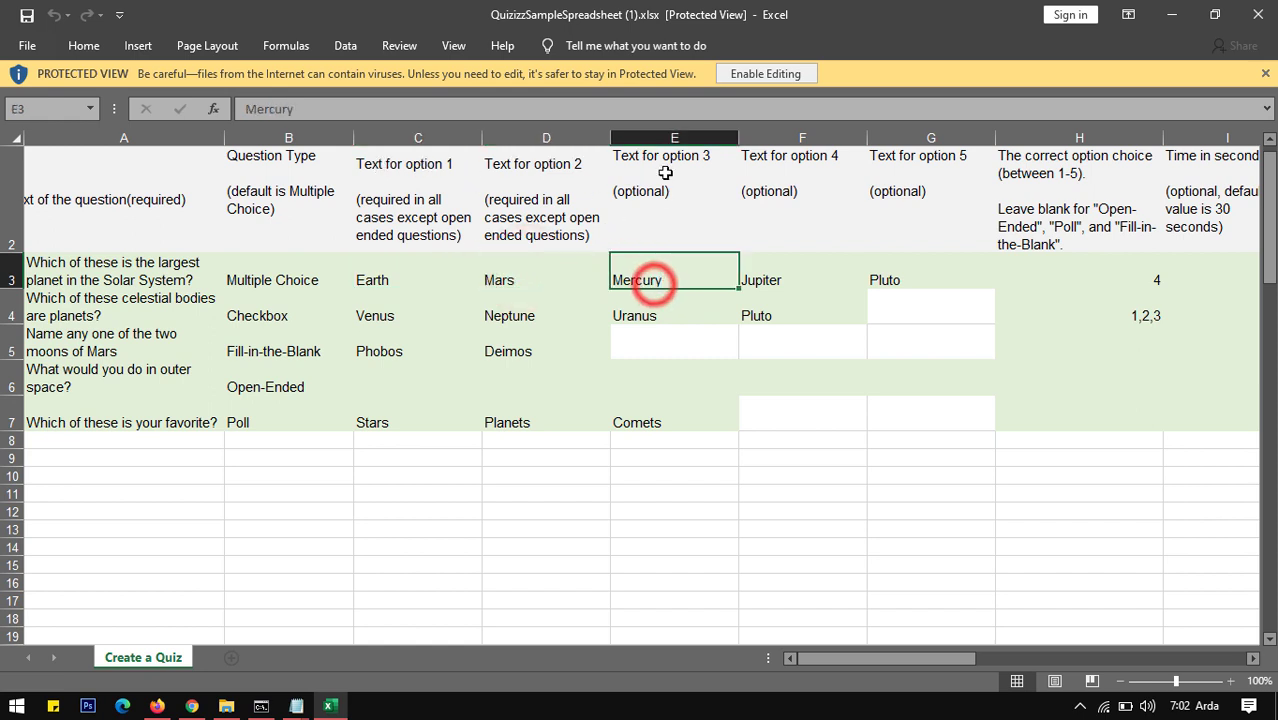
click(792, 281)
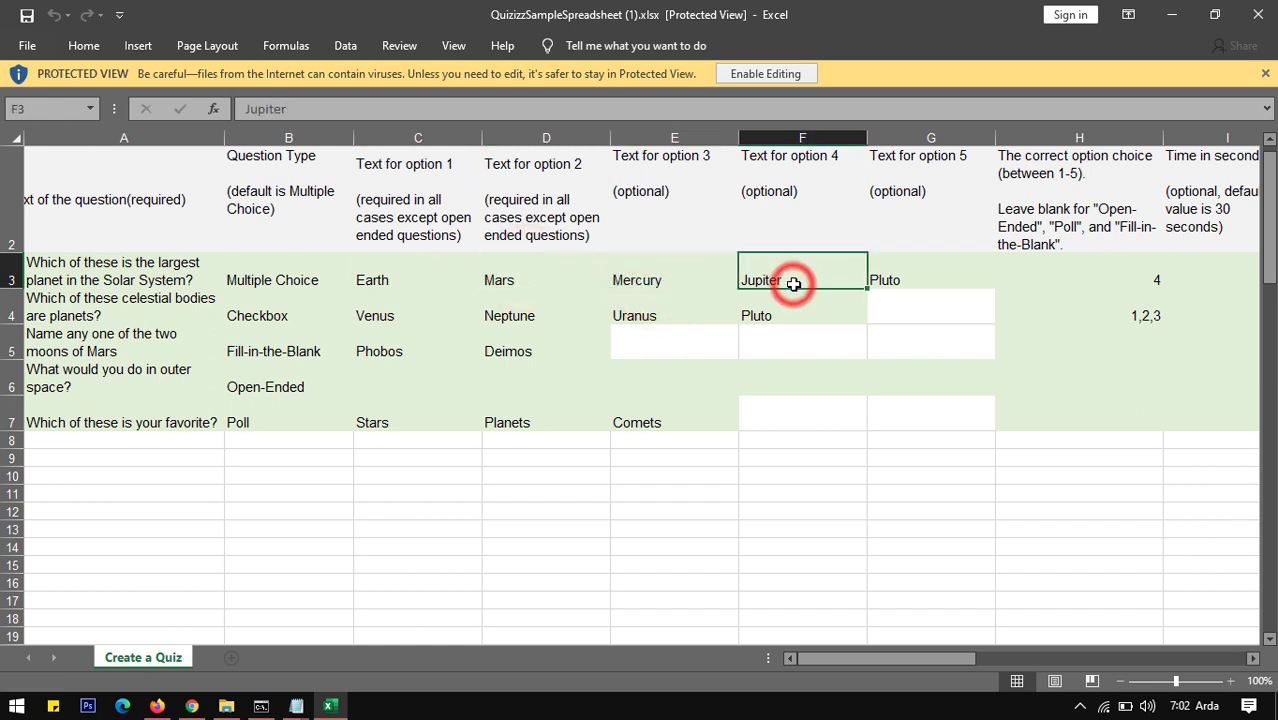
click(905, 279)
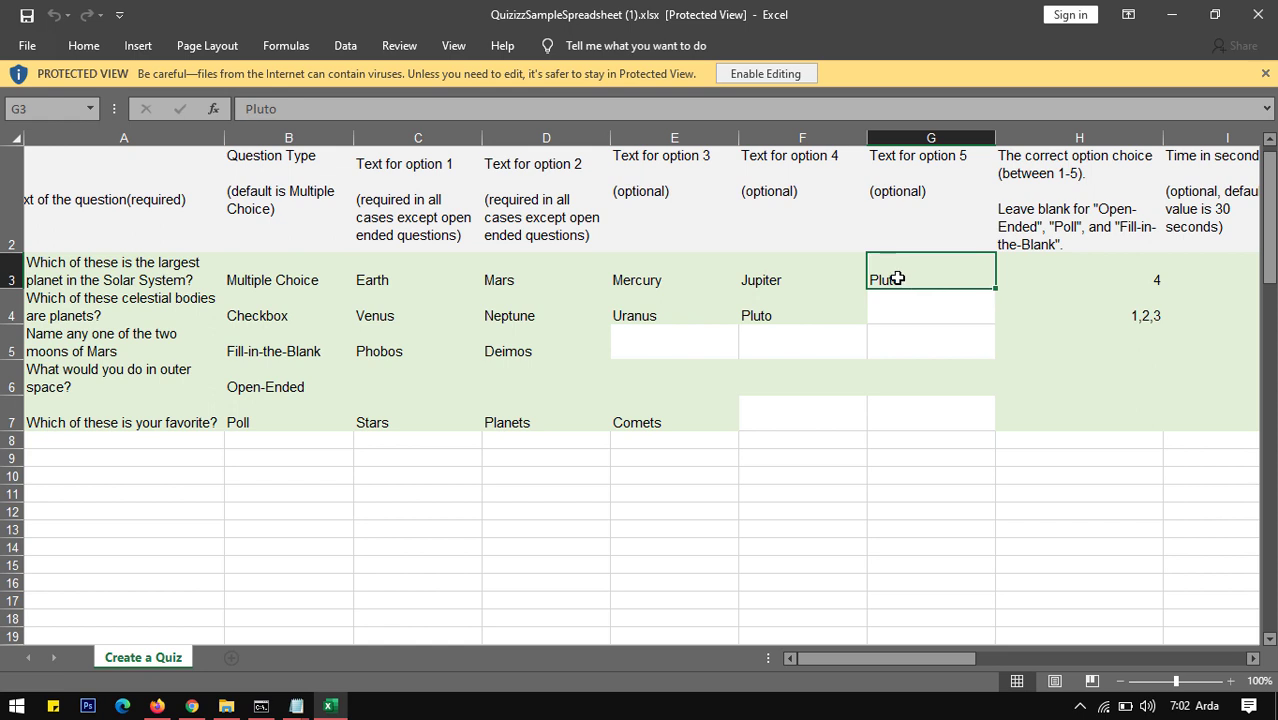
click(1070, 268)
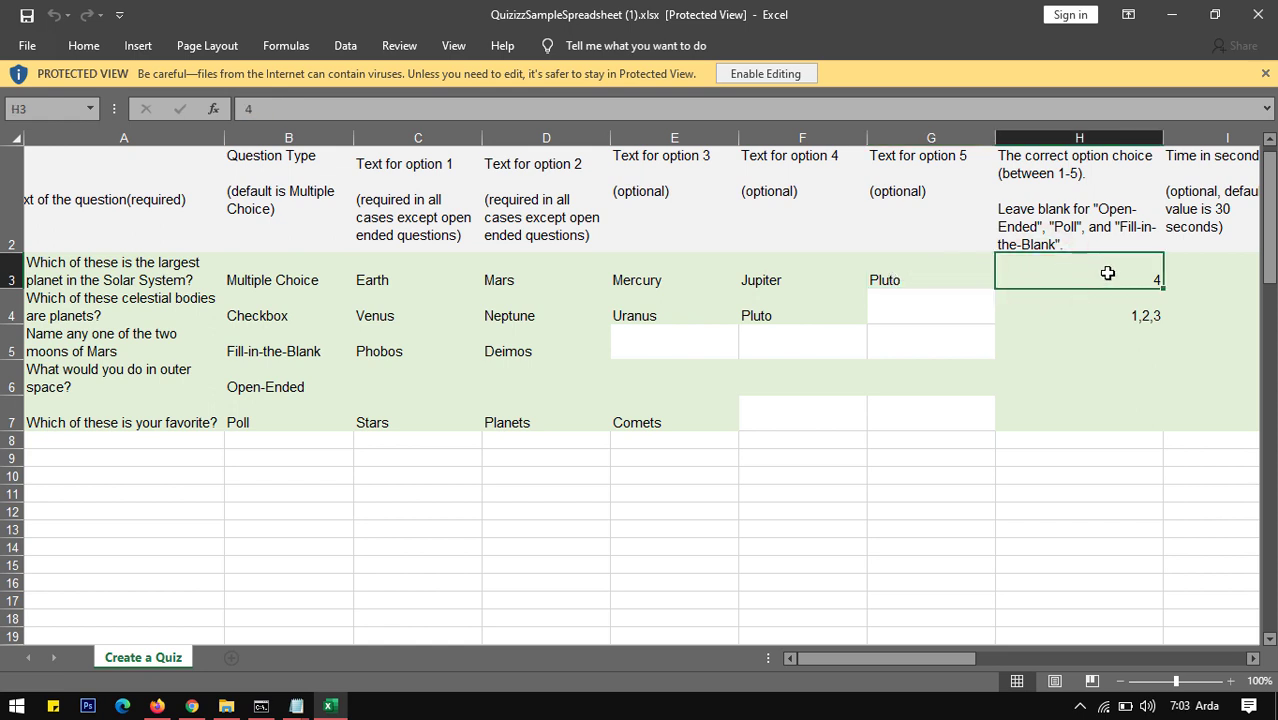
click(1202, 259)
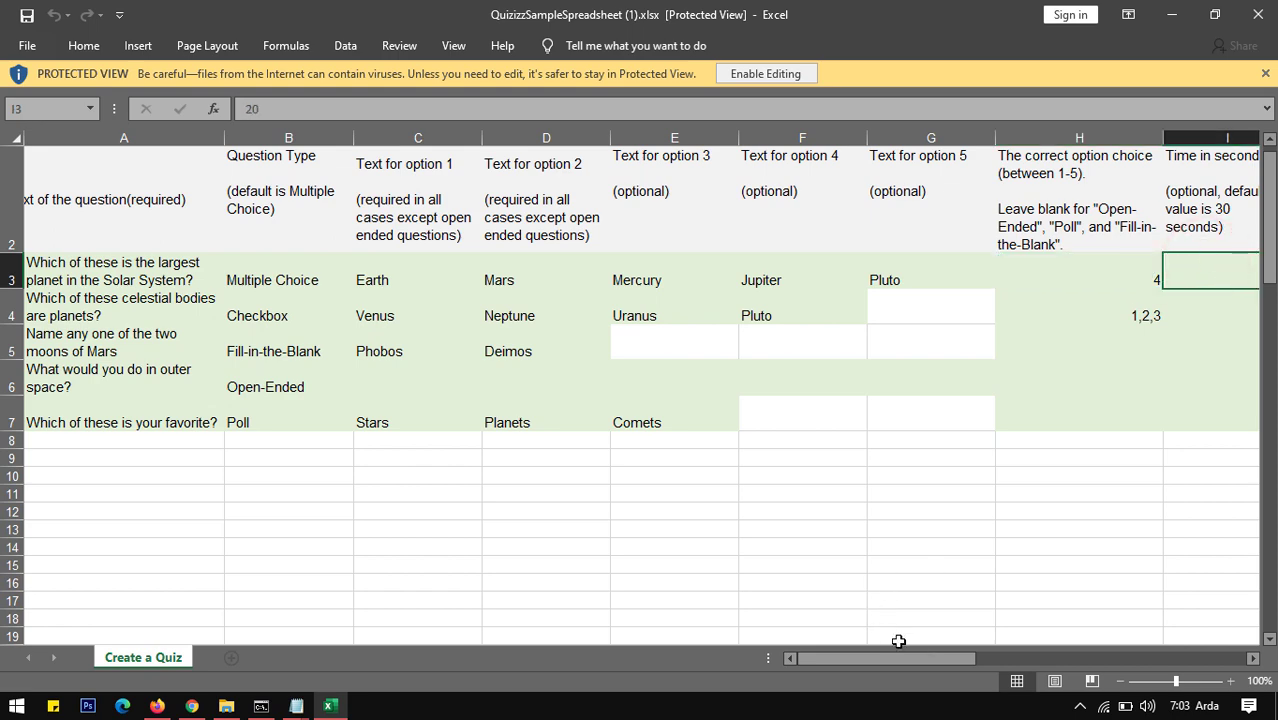
drag(912, 658, 995, 660)
drag(65, 265, 1021, 434)
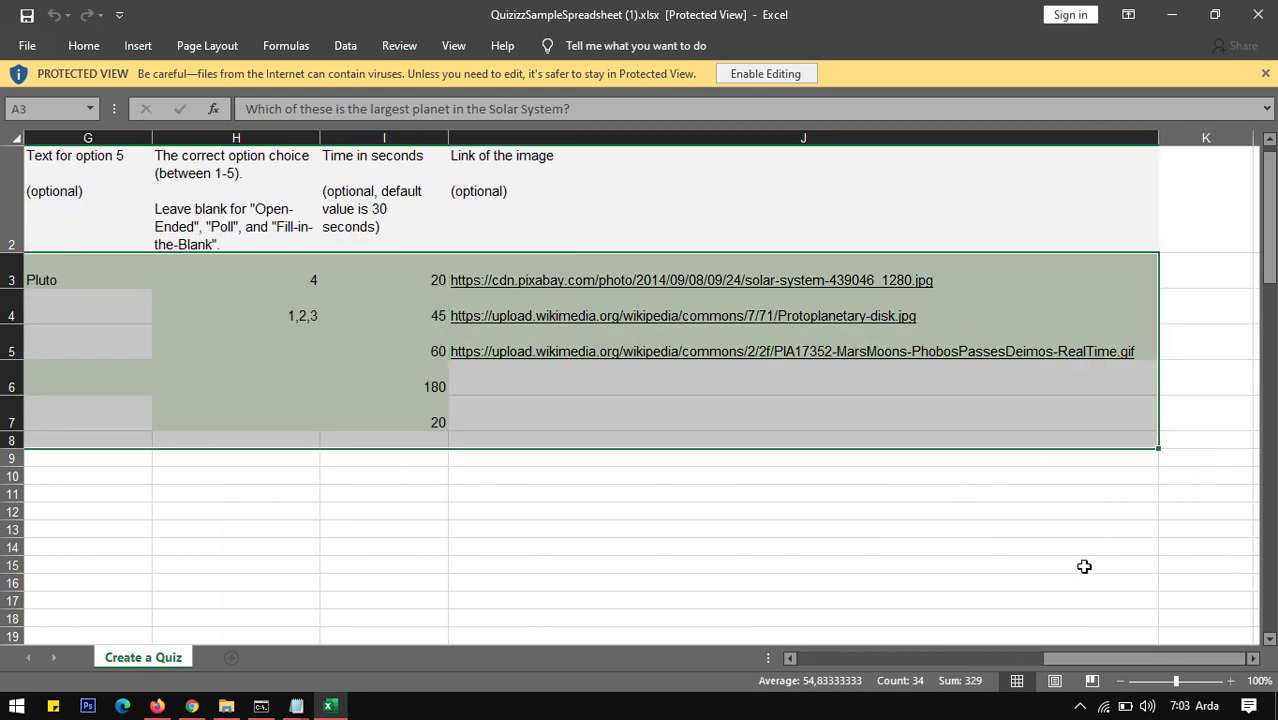
drag(1055, 658, 808, 688)
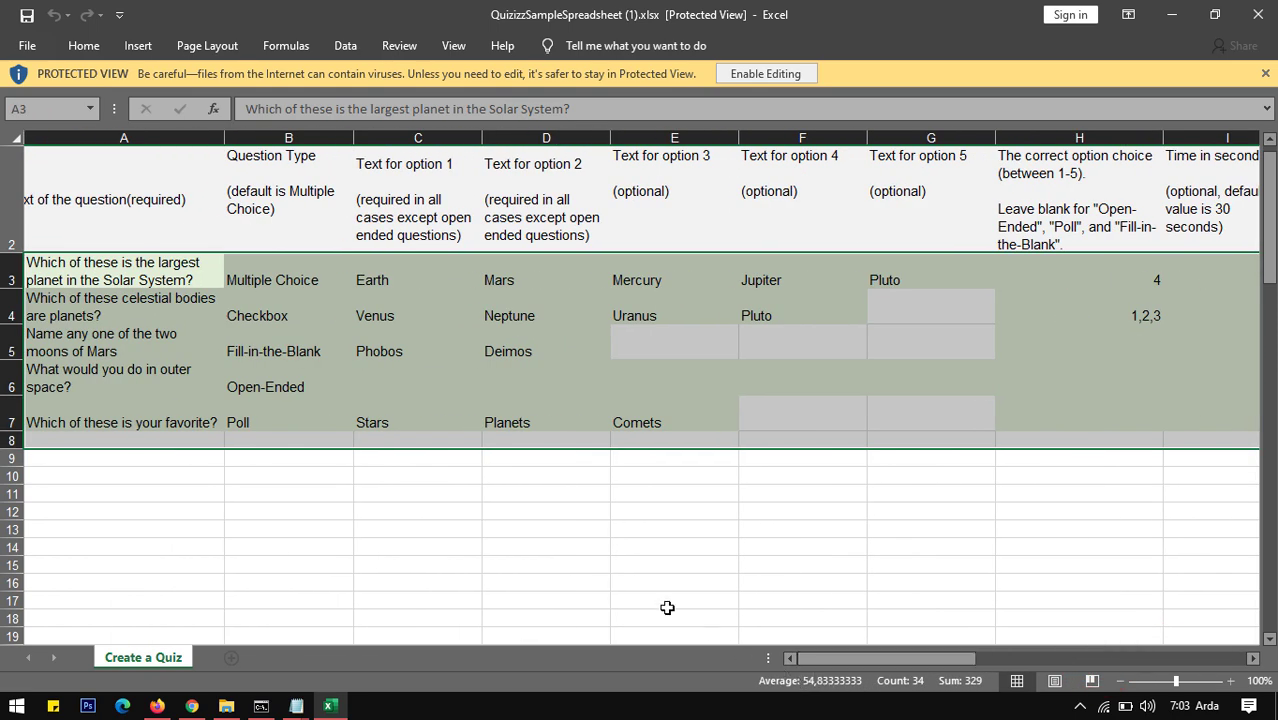
Enable editing of the protected sample spreadsheet
click(752, 77)
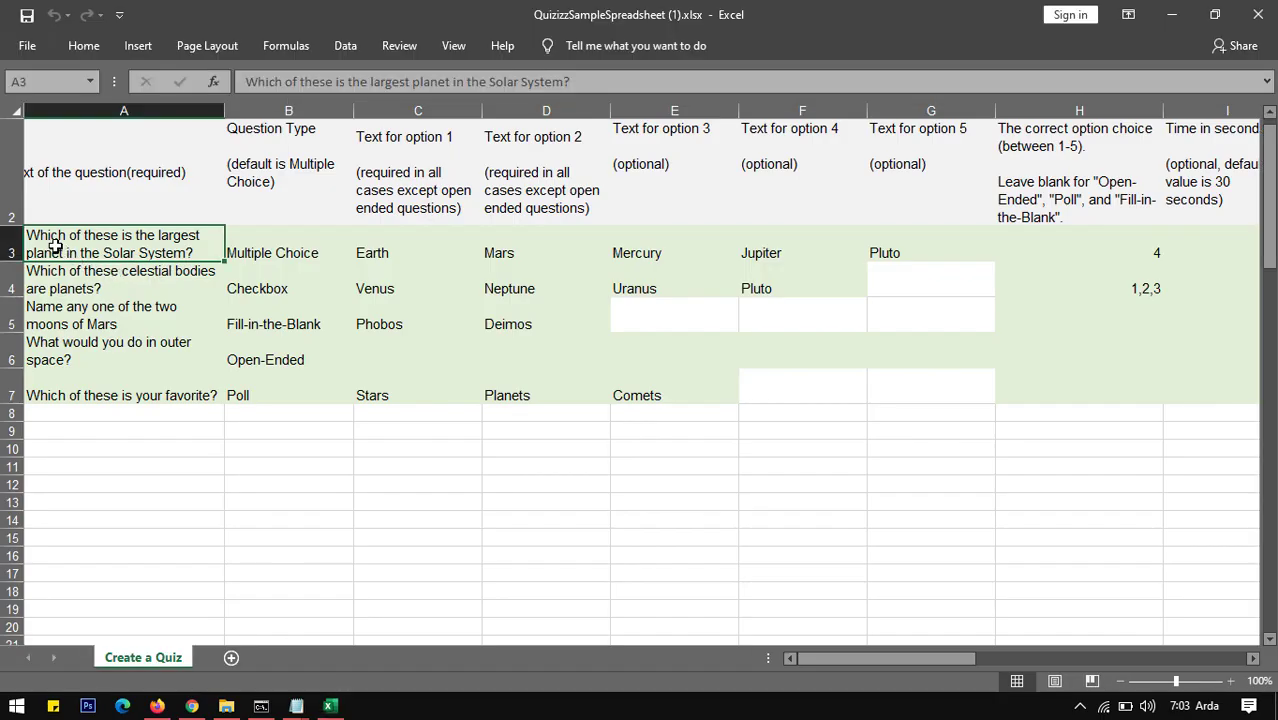
Examine the template's sample questions, the selectable question types, and how the correct-answer column is filled for each type
click(55, 245)
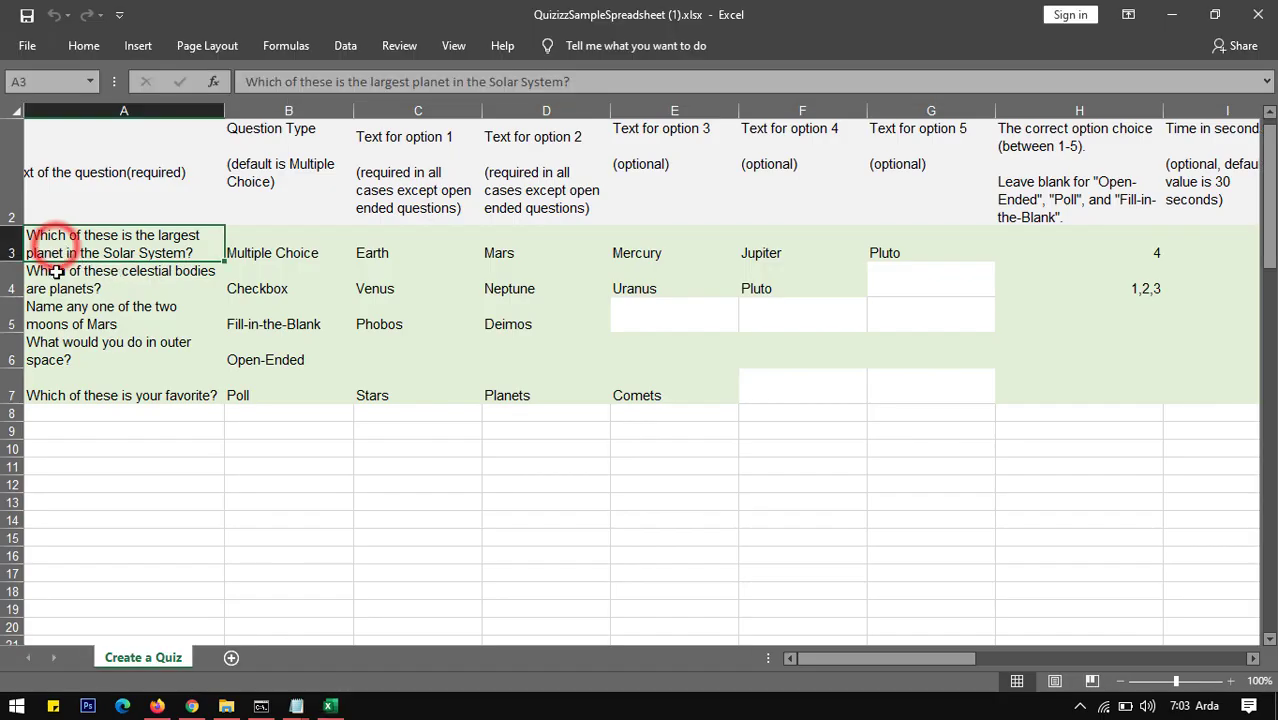
click(63, 305)
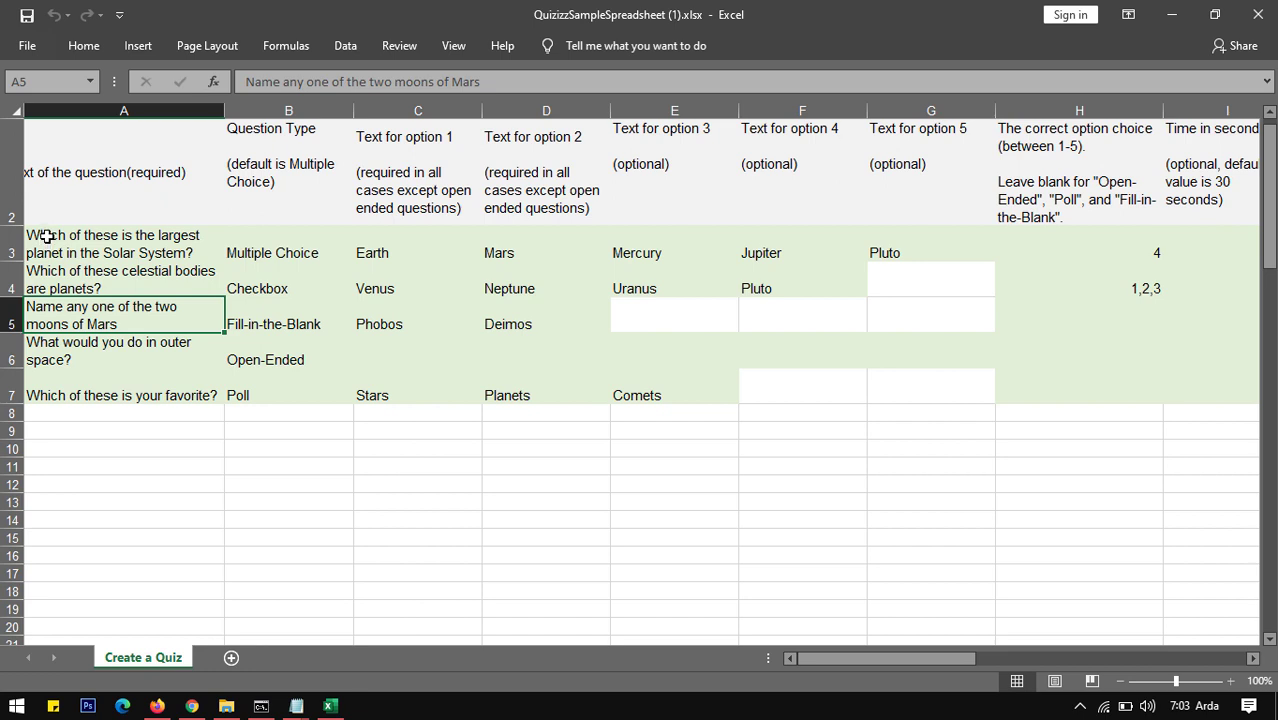
click(46, 236)
click(316, 241)
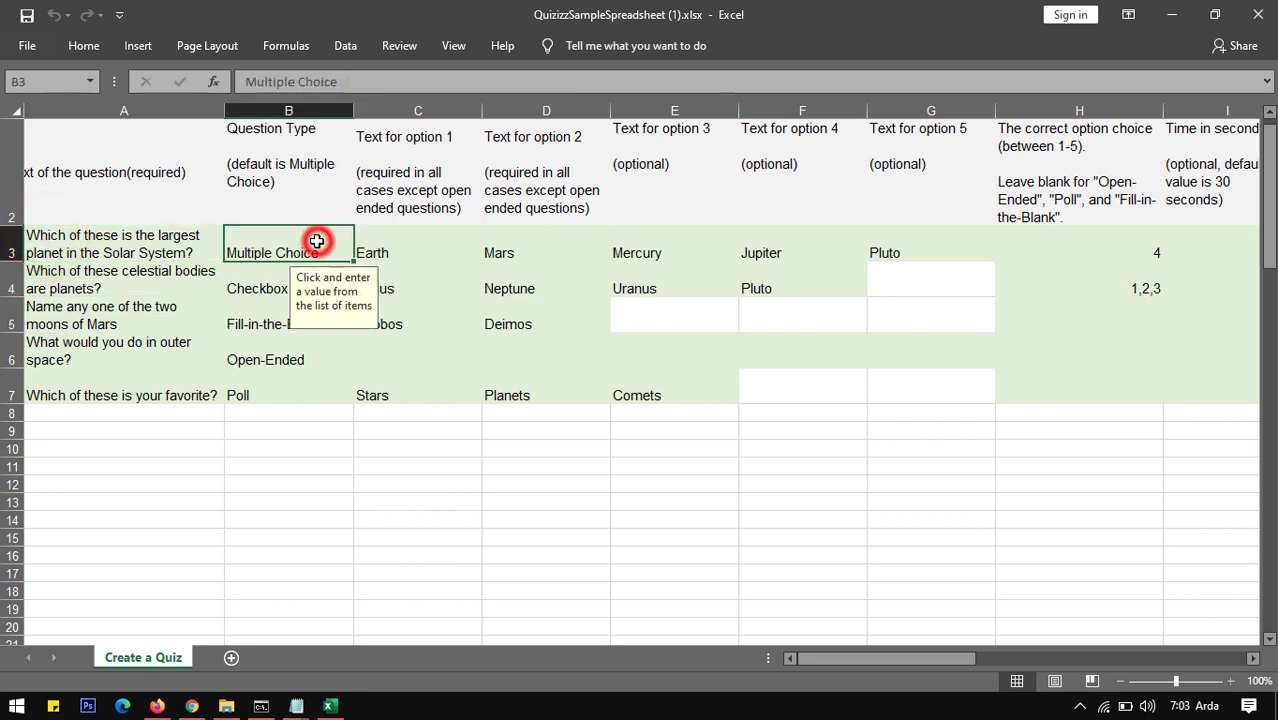
click(361, 253)
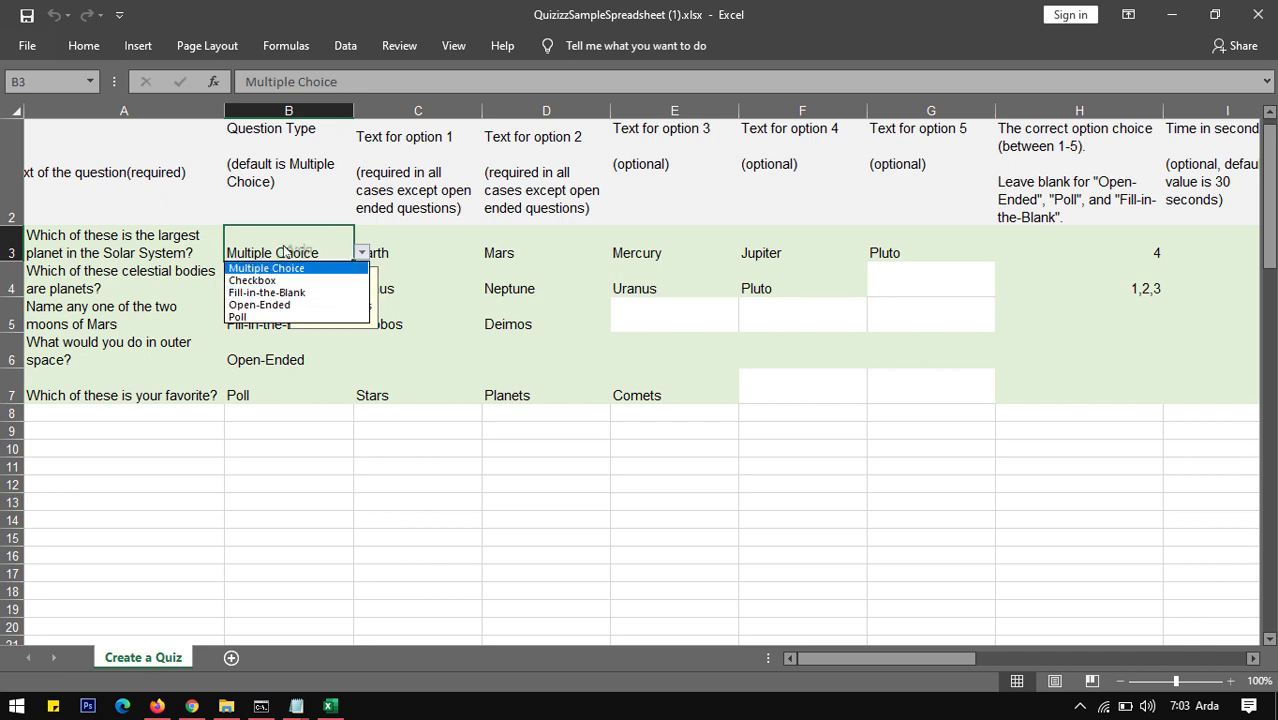
click(285, 403)
click(277, 352)
click(280, 310)
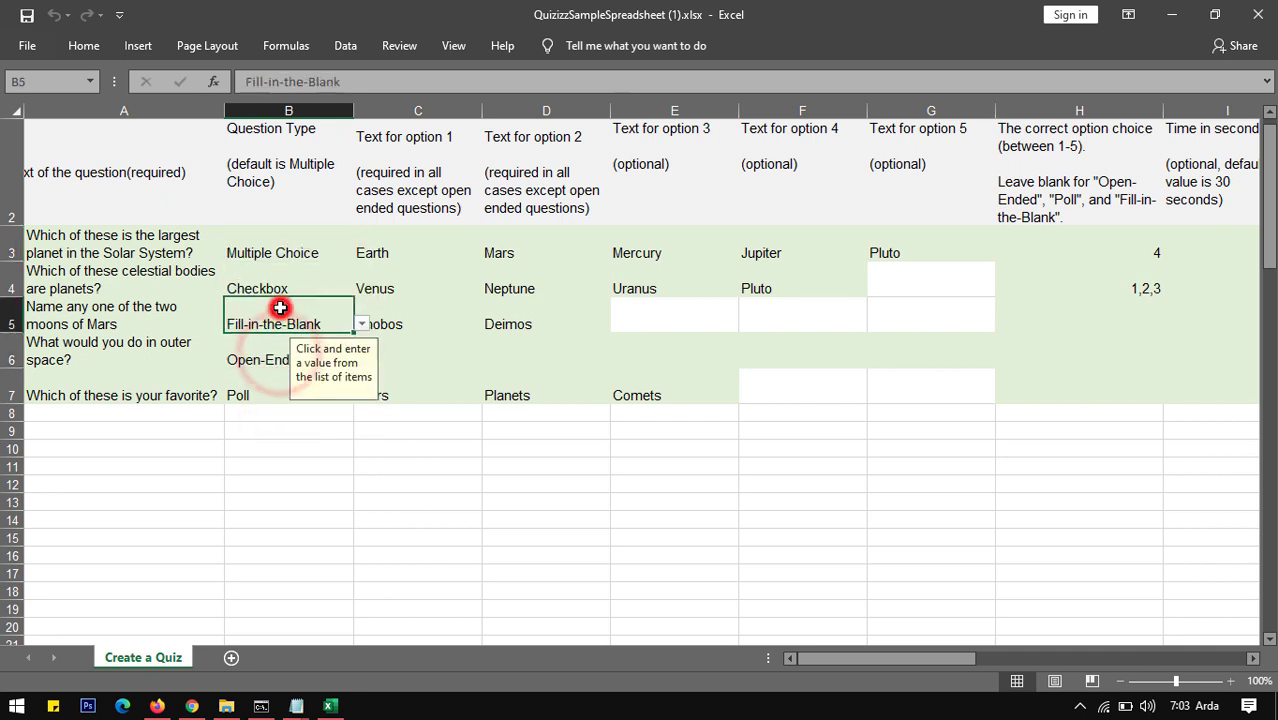
click(318, 285)
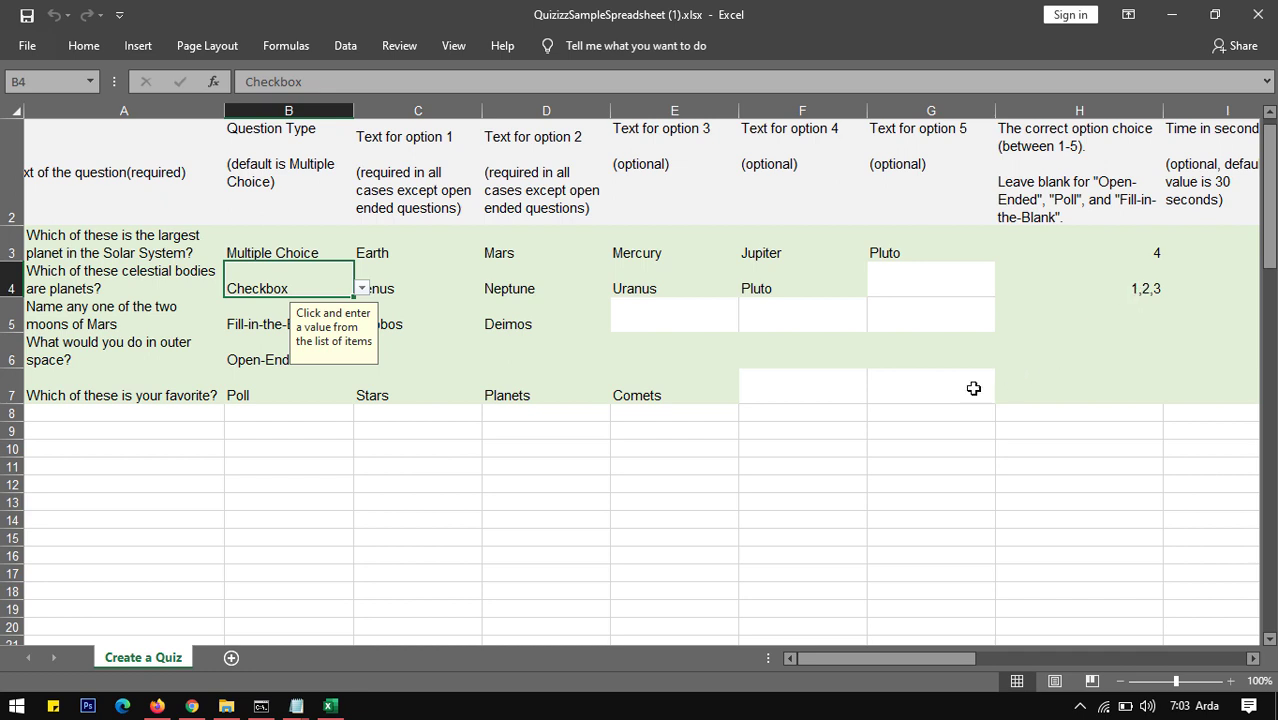
click(258, 328)
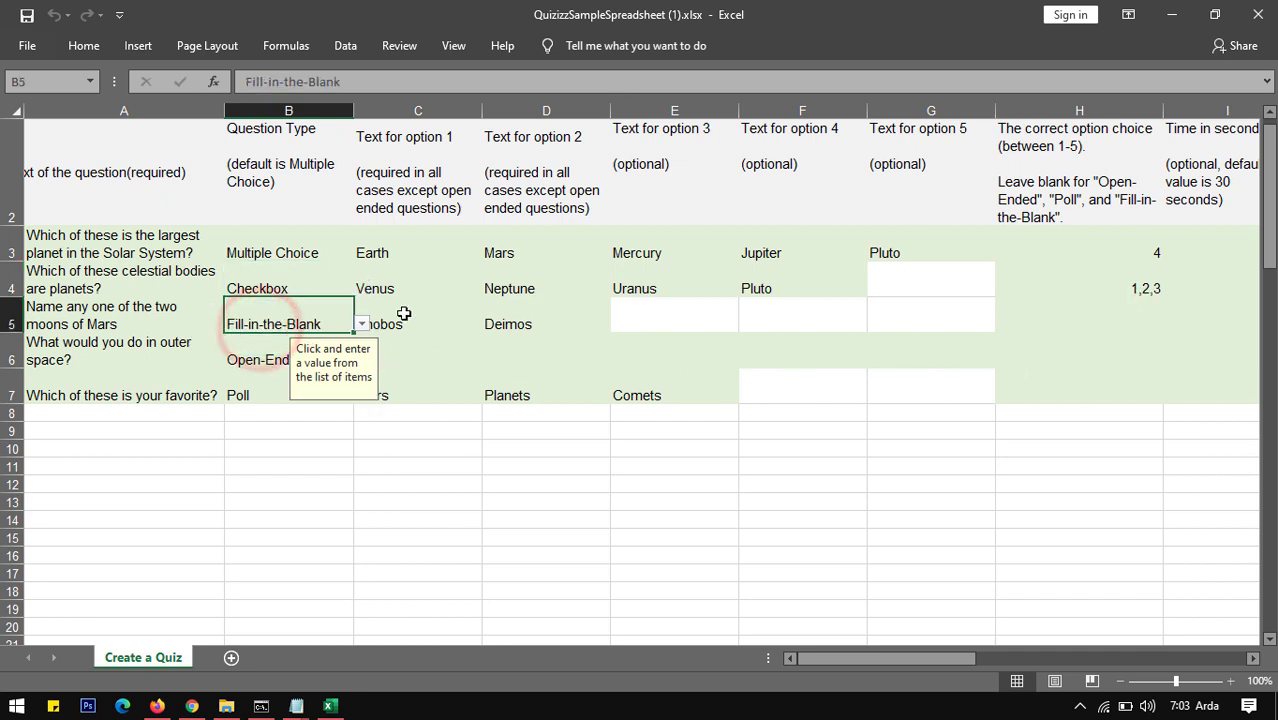
click(1110, 314)
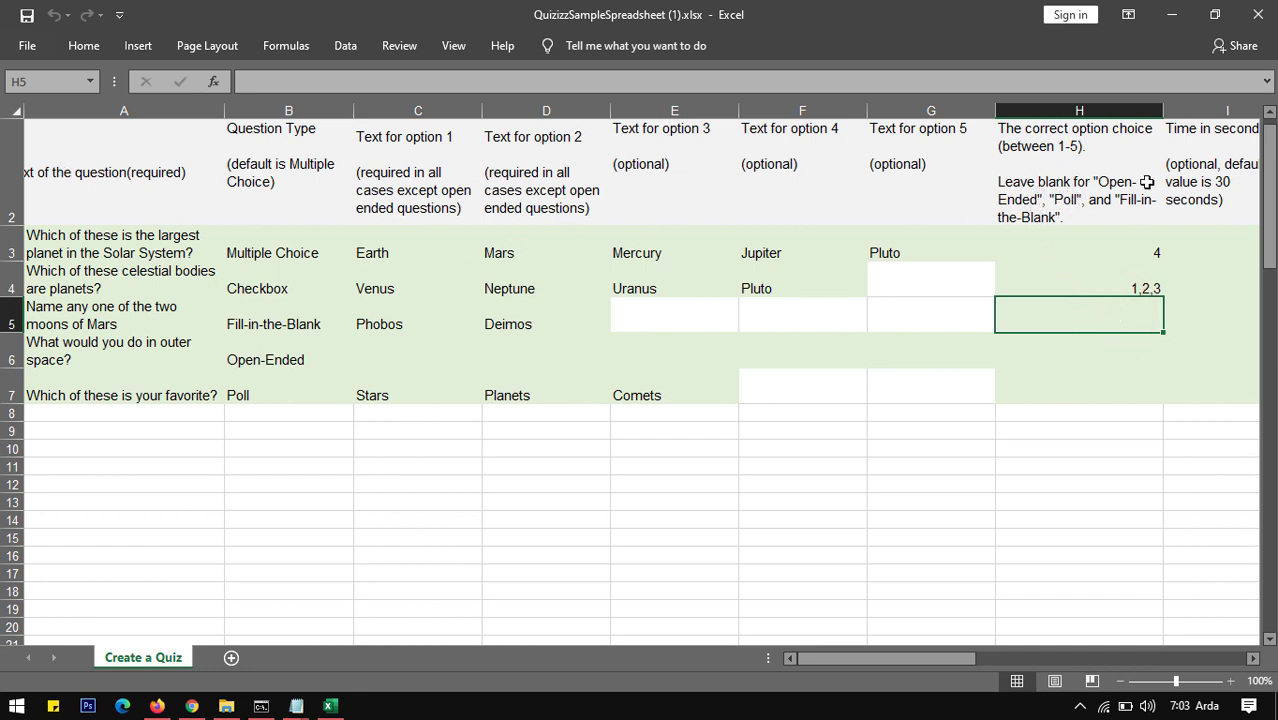
scroll(619, 400, up, 1)
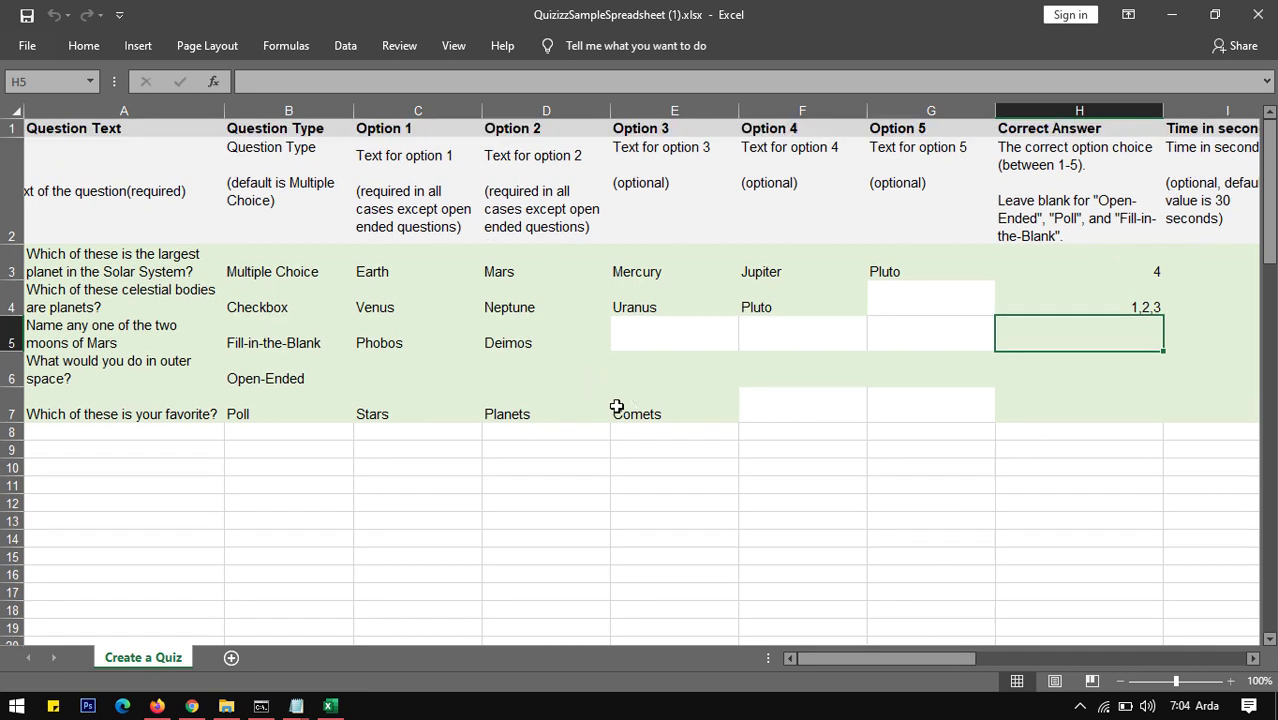
Close the sample spreadsheet without saving and dismiss the spreadsheet import dialog without uploading a file
click(1262, 14)
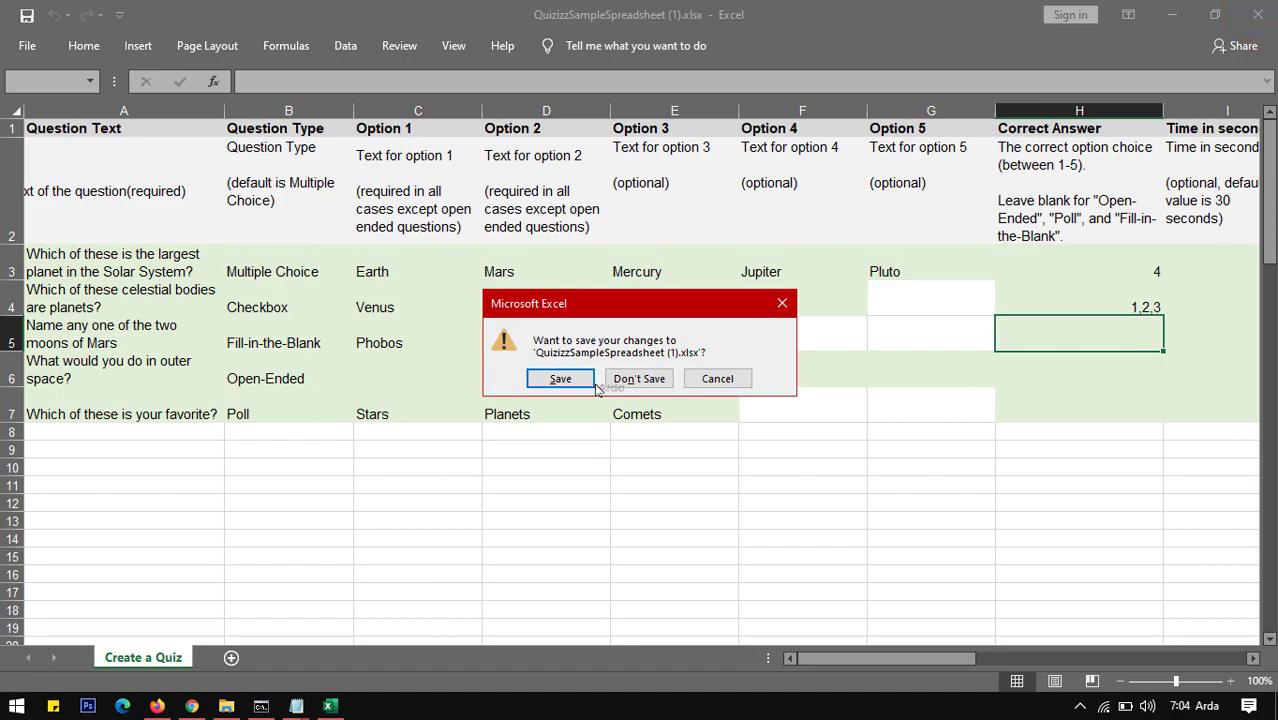
click(637, 384)
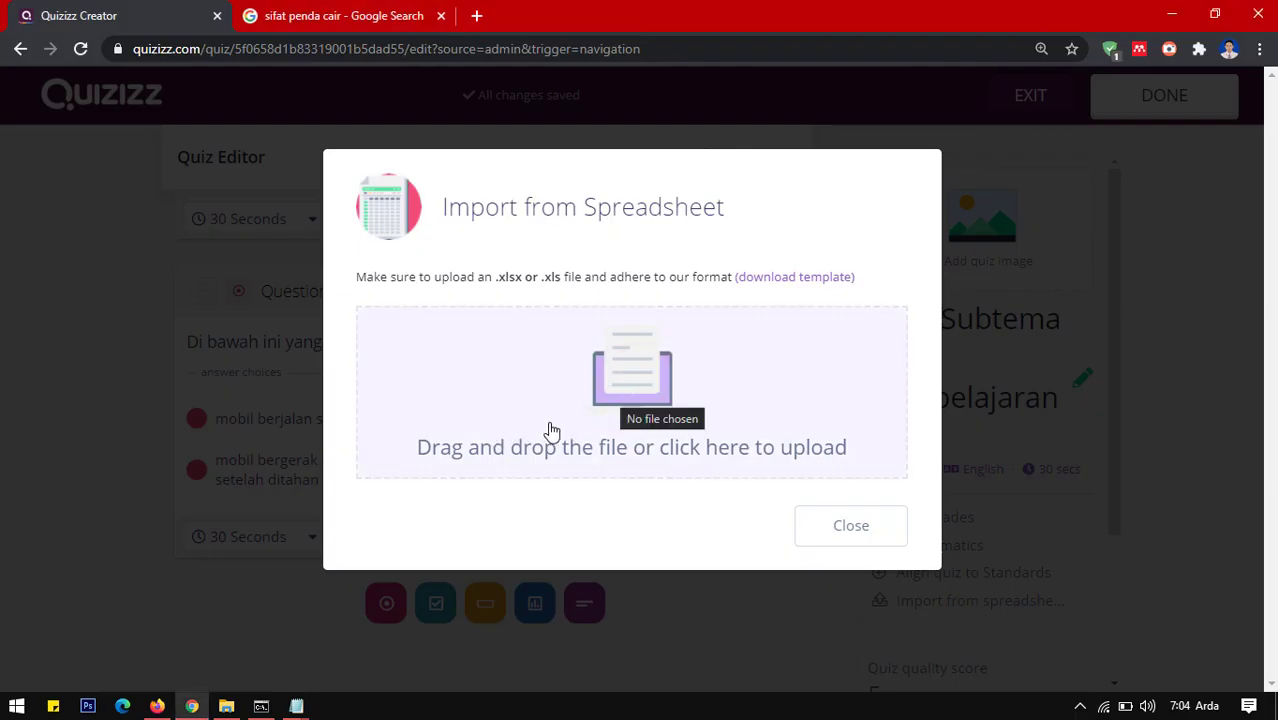
click(610, 385)
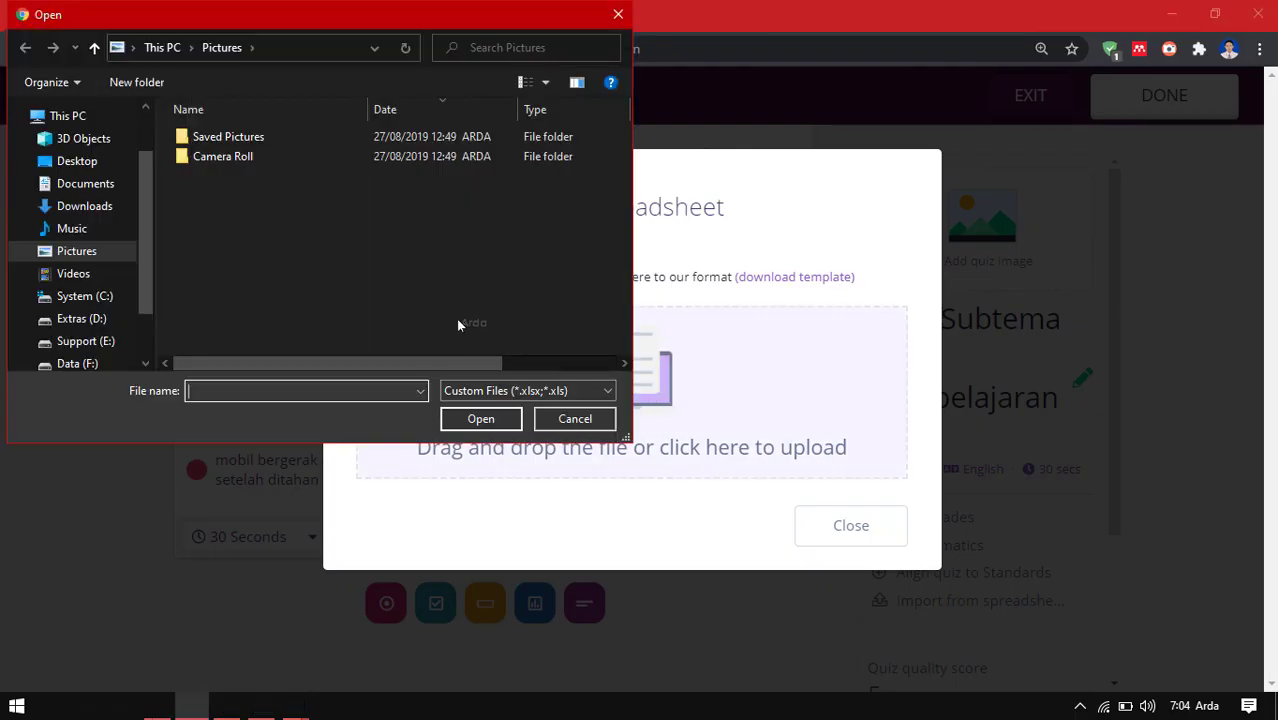
click(618, 15)
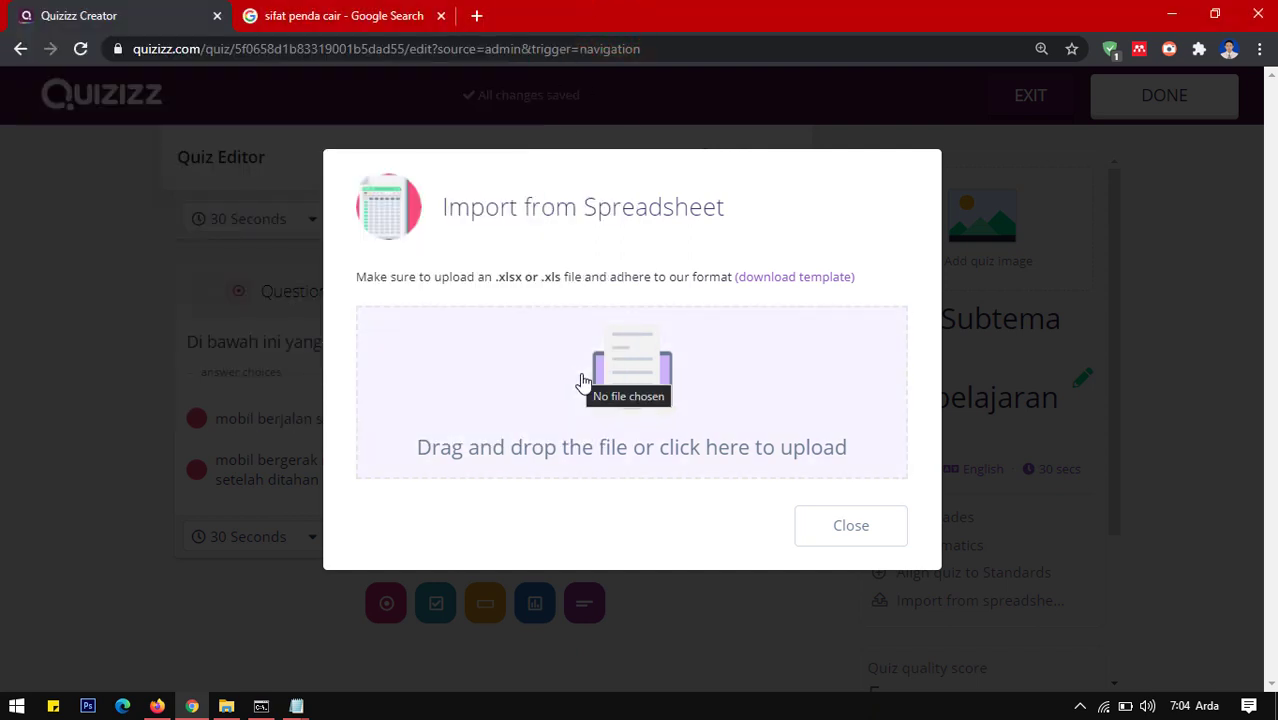
click(869, 542)
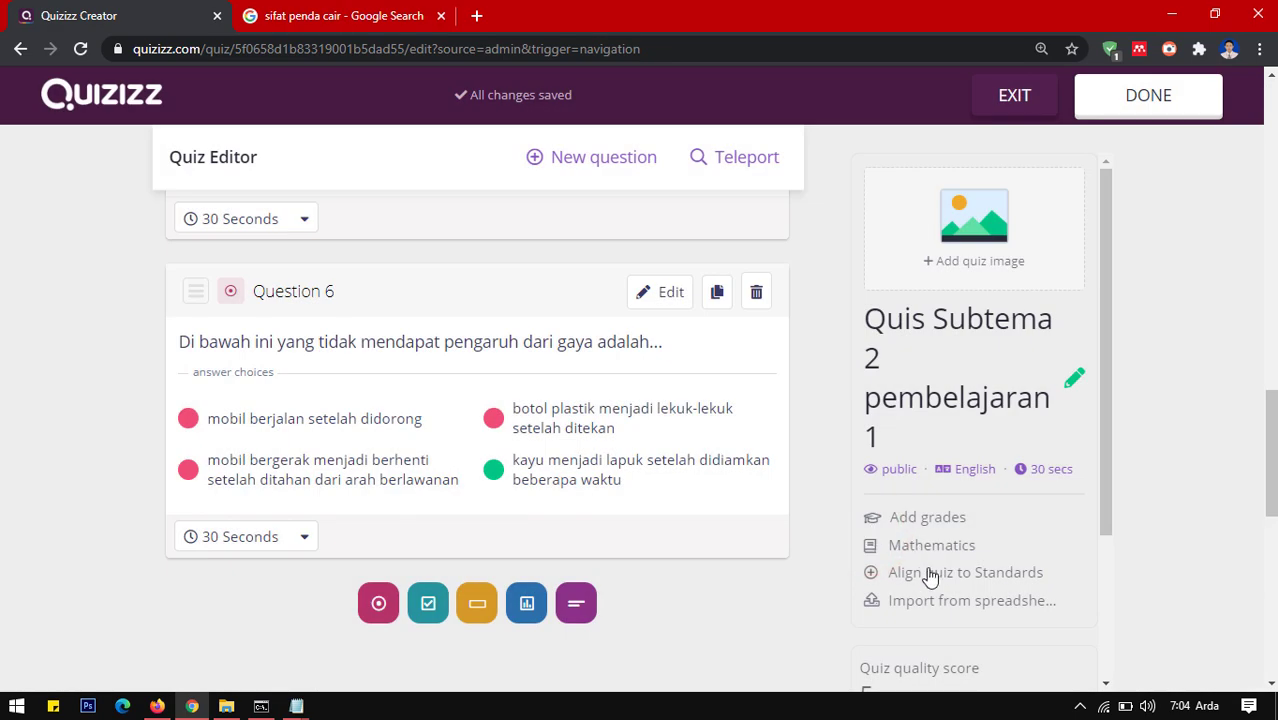
Review the quiz's questions and details in the editor, from the last question up to the first
scroll(953, 608, down, 1)
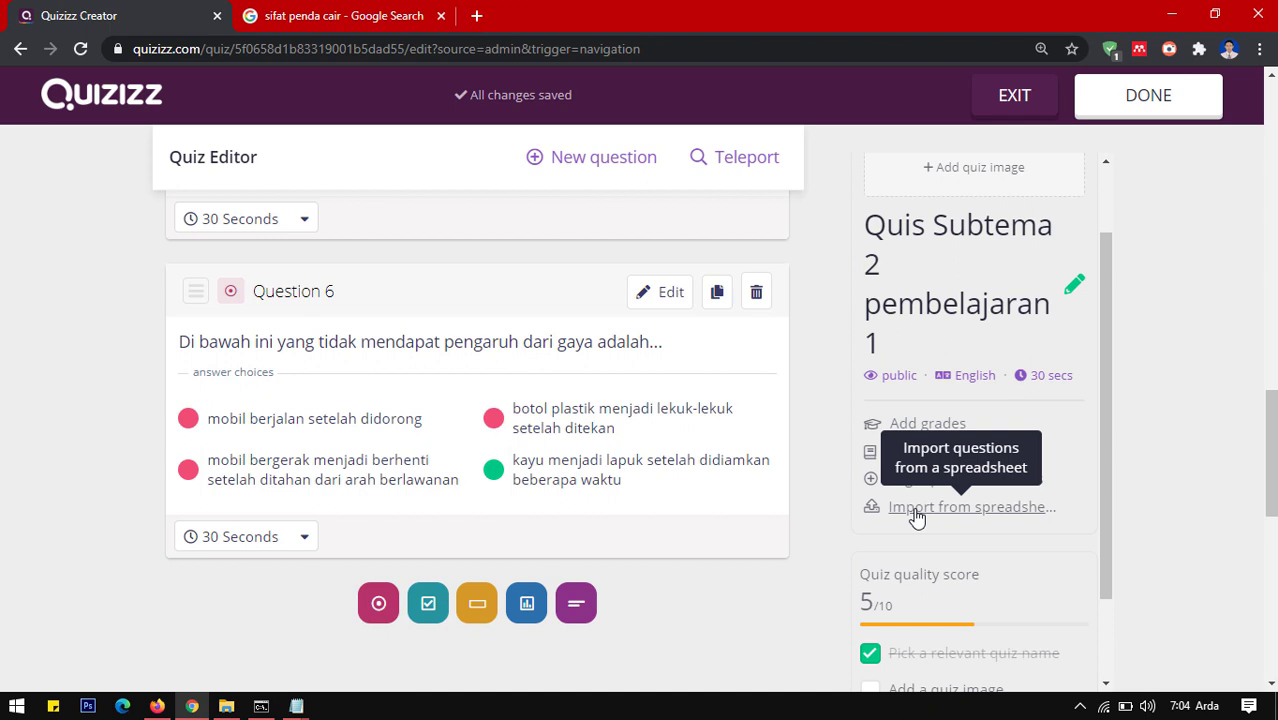
scroll(917, 517, up, 1)
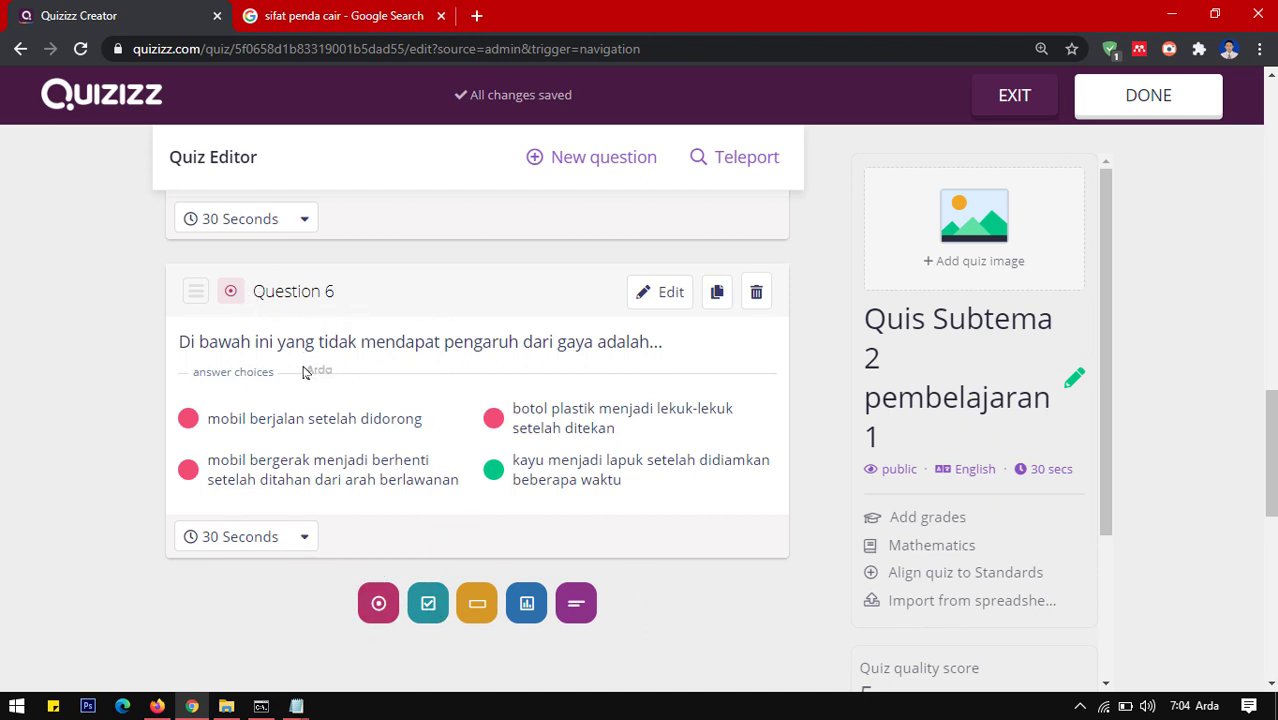
scroll(298, 400, down, 1)
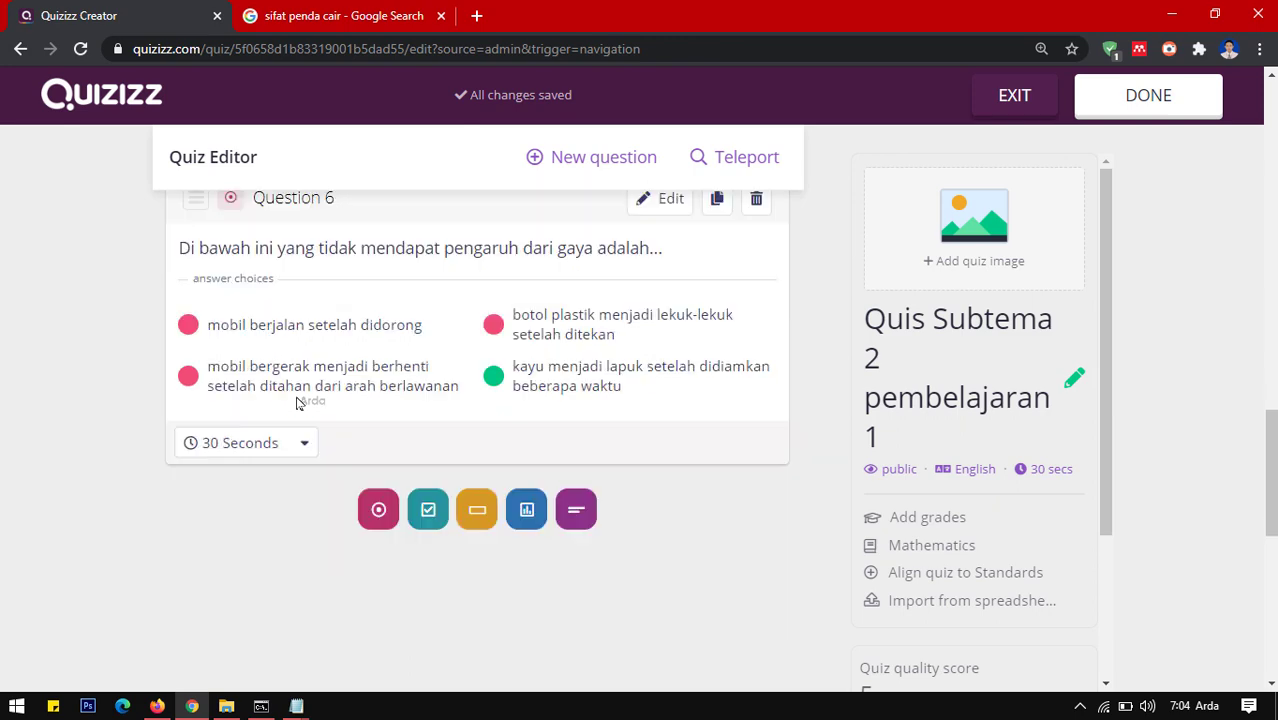
scroll(297, 416, up, 2)
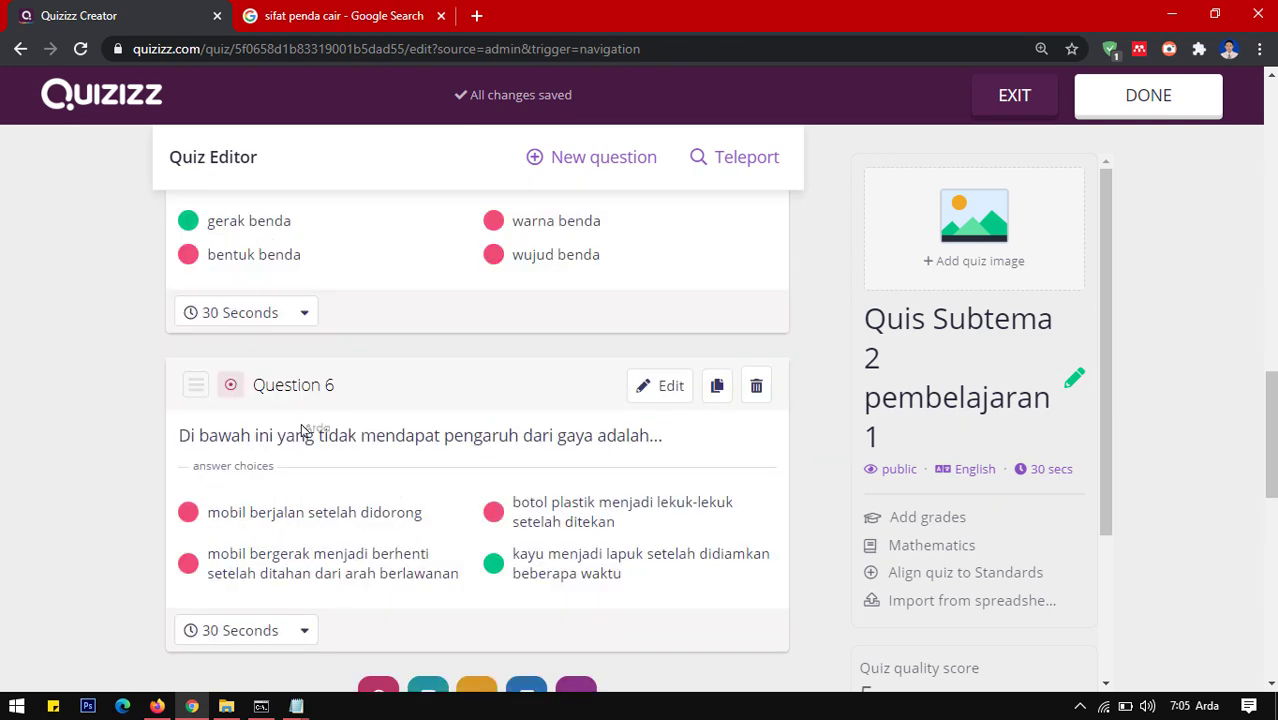
scroll(302, 428, down, 2)
scroll(651, 389, up, 10)
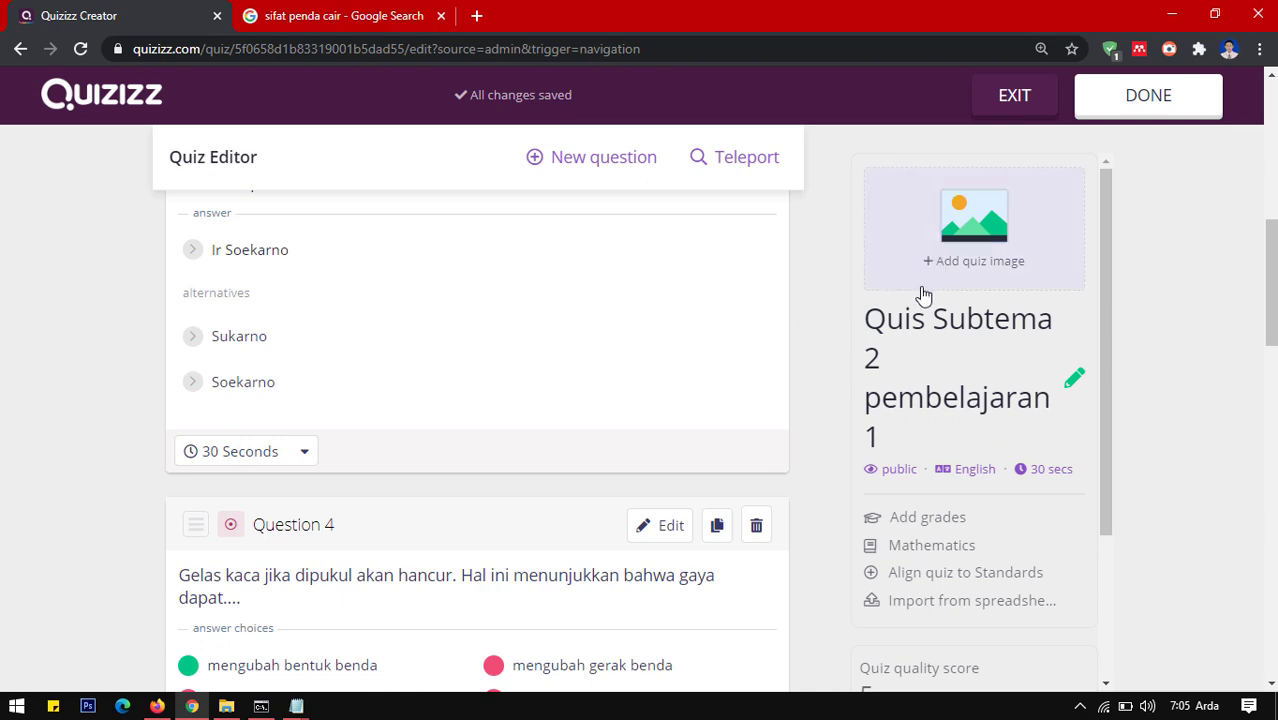
scroll(776, 320, up, 5)
scroll(726, 335, up, 2)
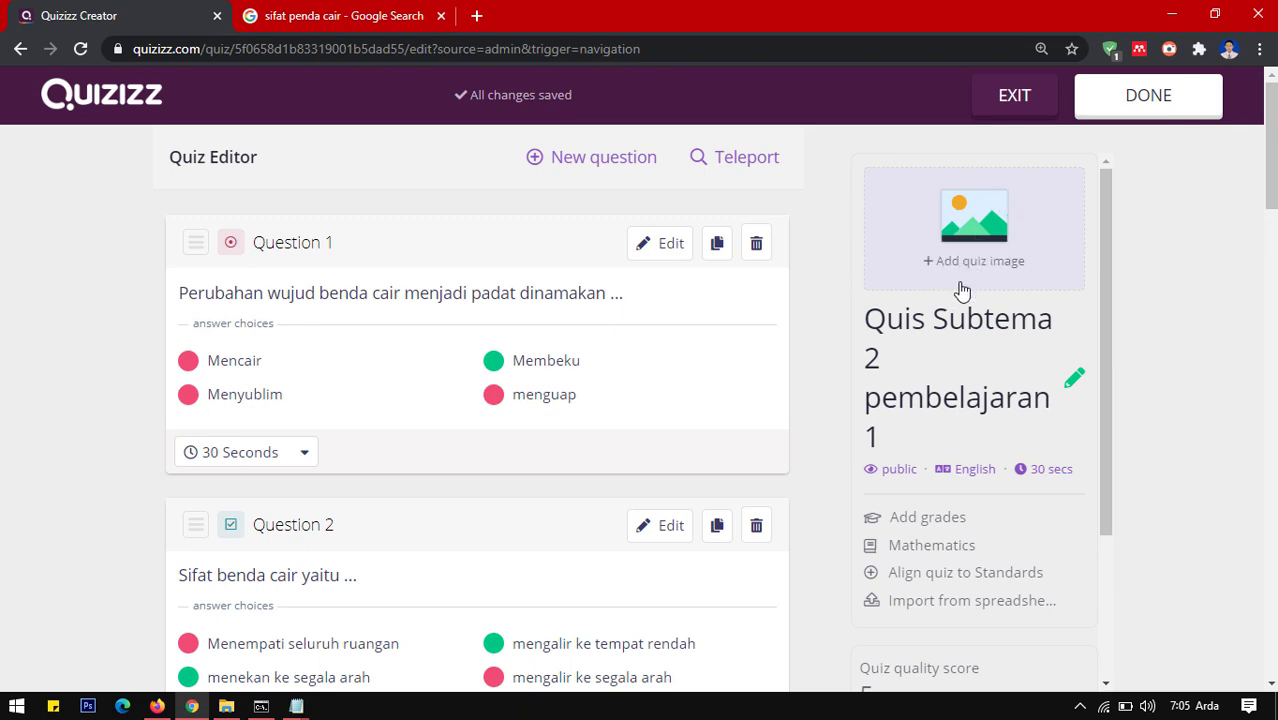
scroll(958, 290, down, 2)
Finish editing the quiz and set its language to Indonesian in the quiz details
click(1138, 112)
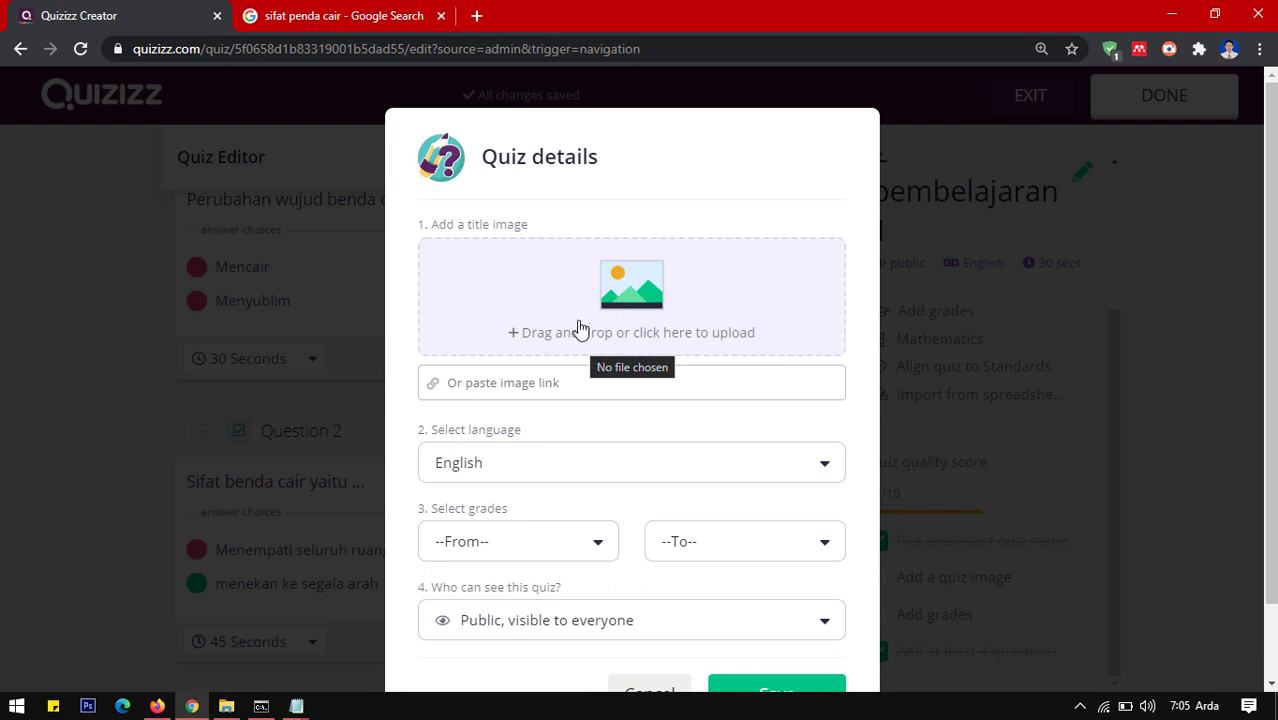
click(502, 460)
scroll(541, 540, down, 5)
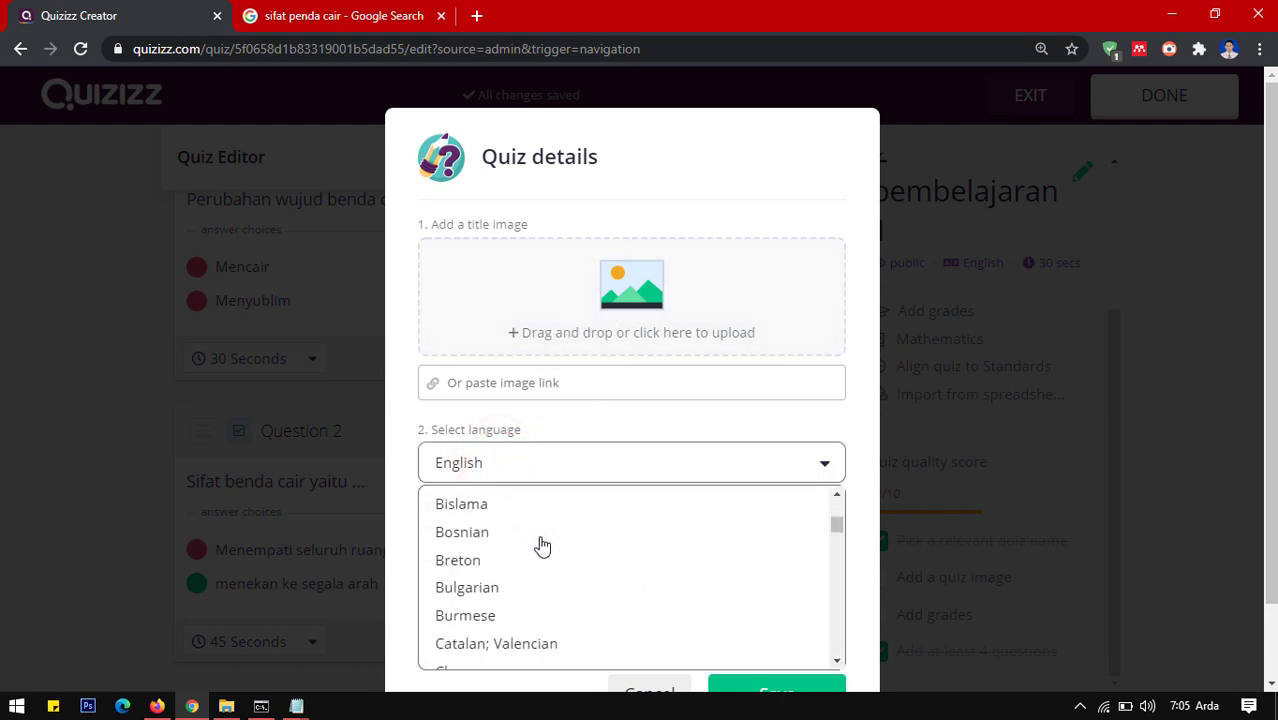
scroll(538, 547, down, 12)
scroll(535, 548, up, 1)
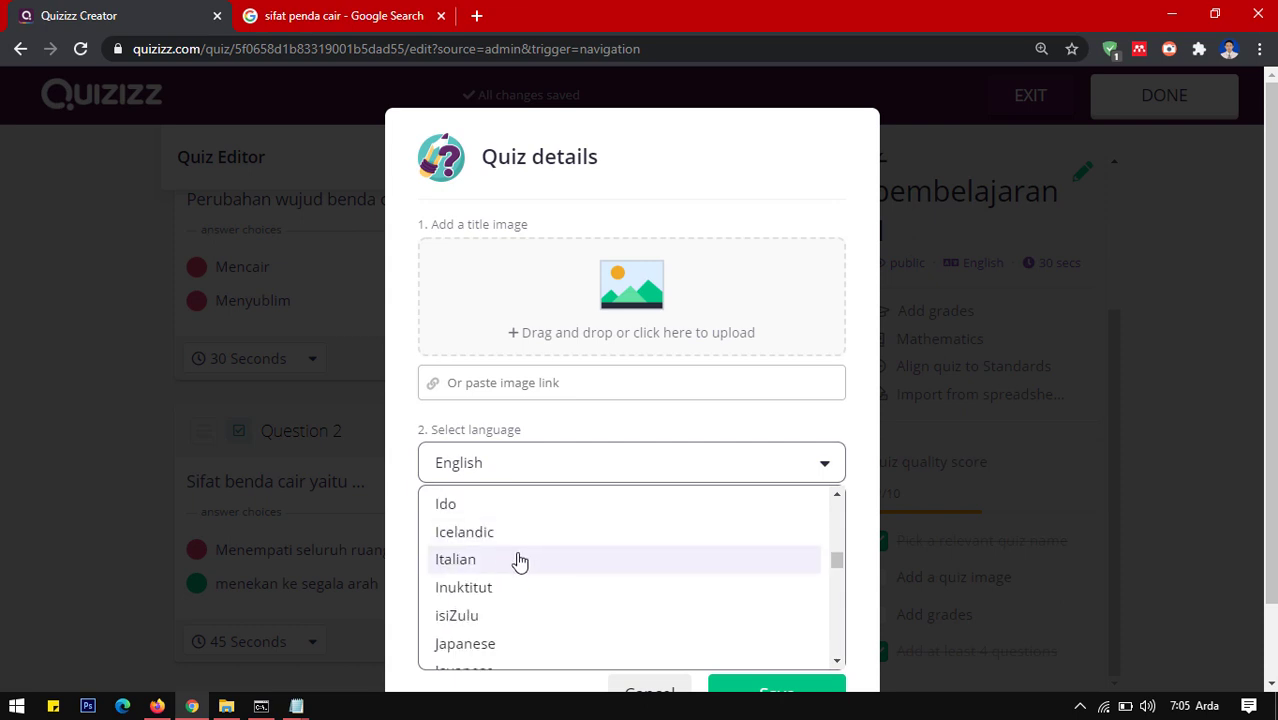
scroll(519, 561, up, 2)
click(490, 556)
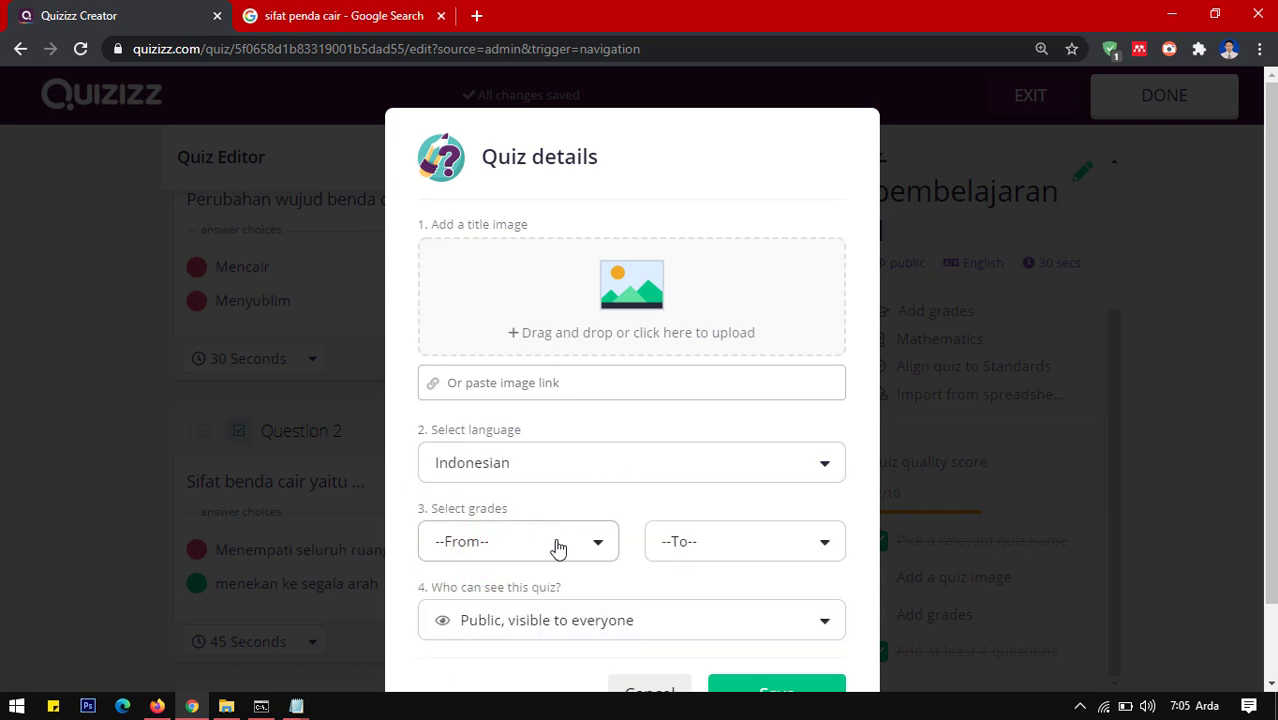
Set the quiz's grade range from 4th to 4th
click(557, 545)
scroll(608, 462, down, 1)
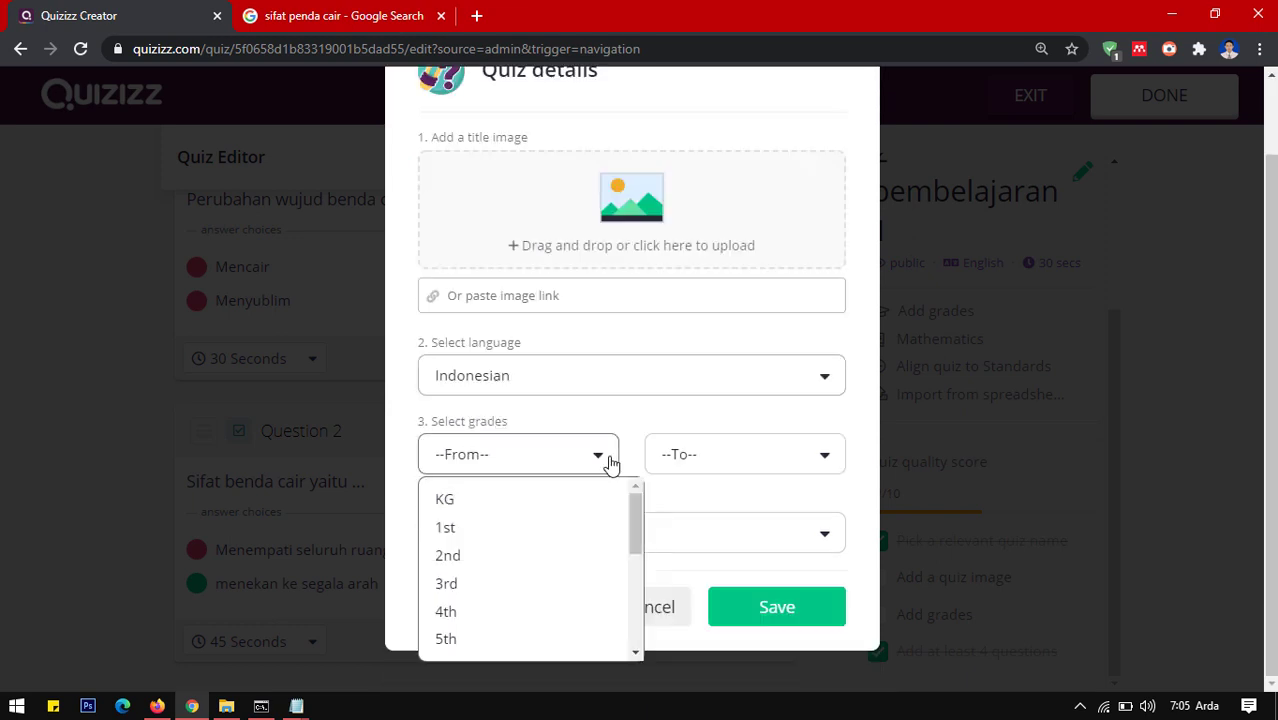
scroll(519, 515, down, 1)
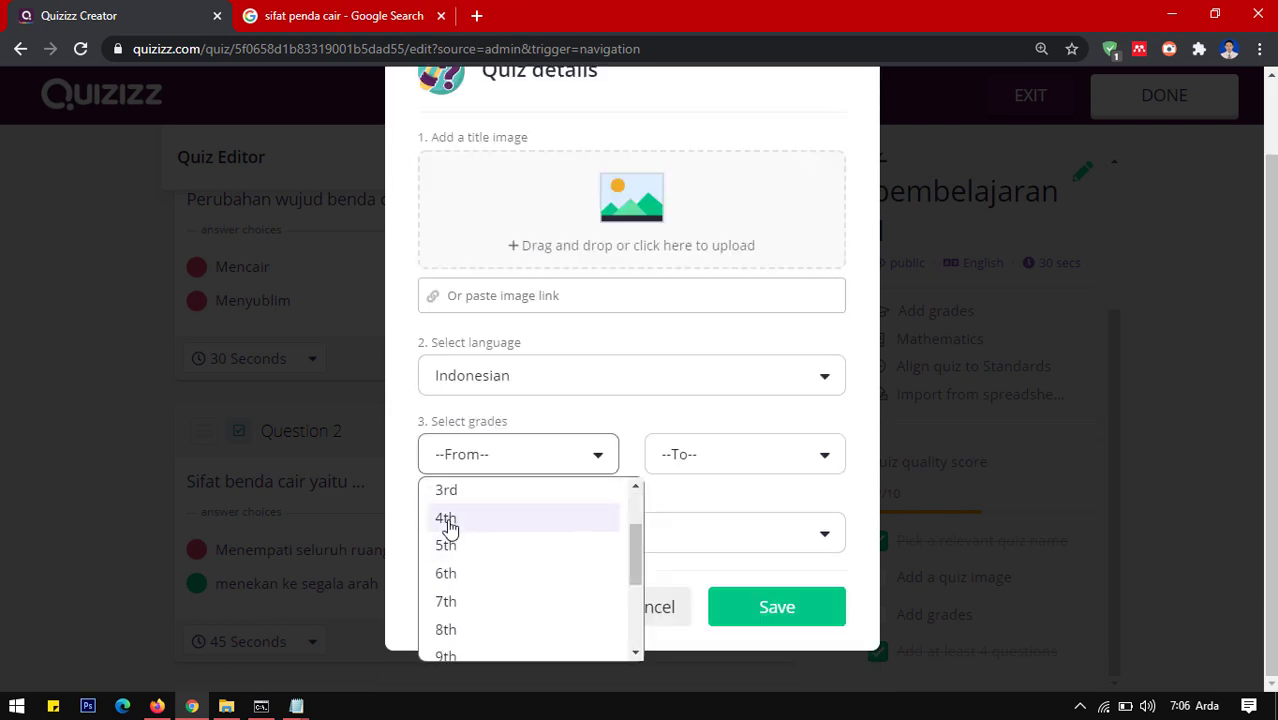
click(446, 519)
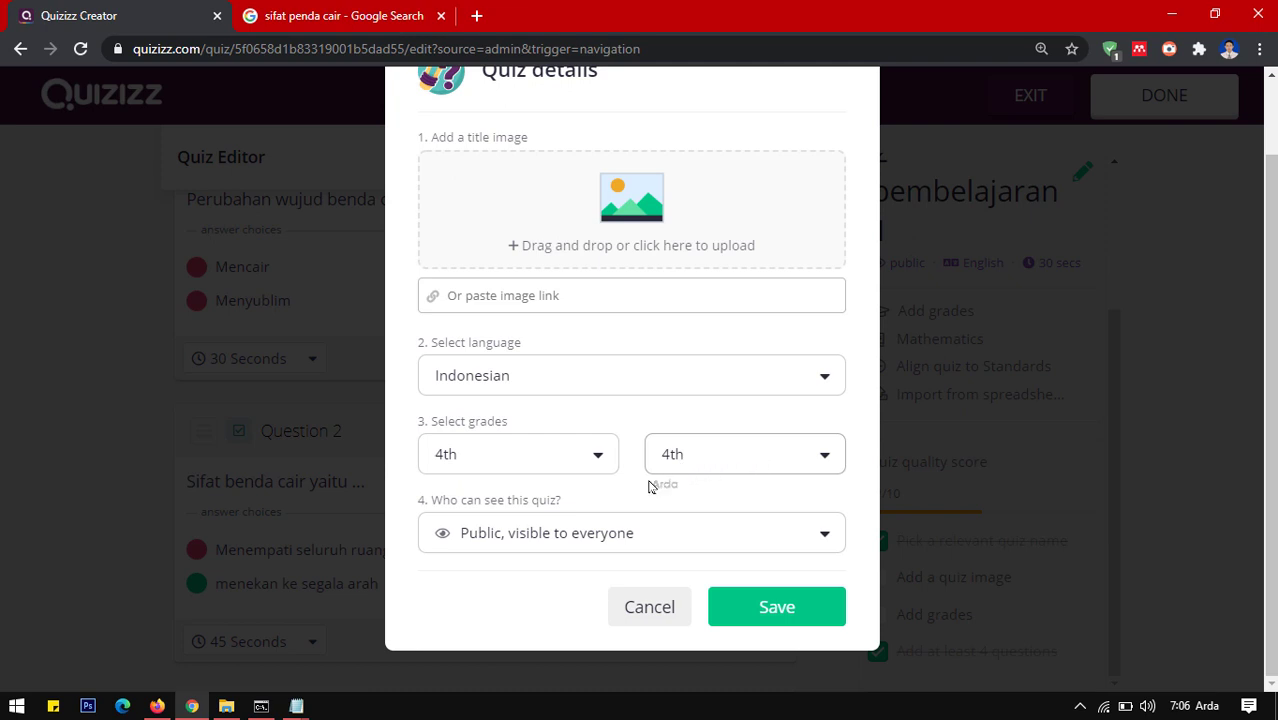
Make the quiz private, visible only to its creator, and save the quiz details
click(545, 538)
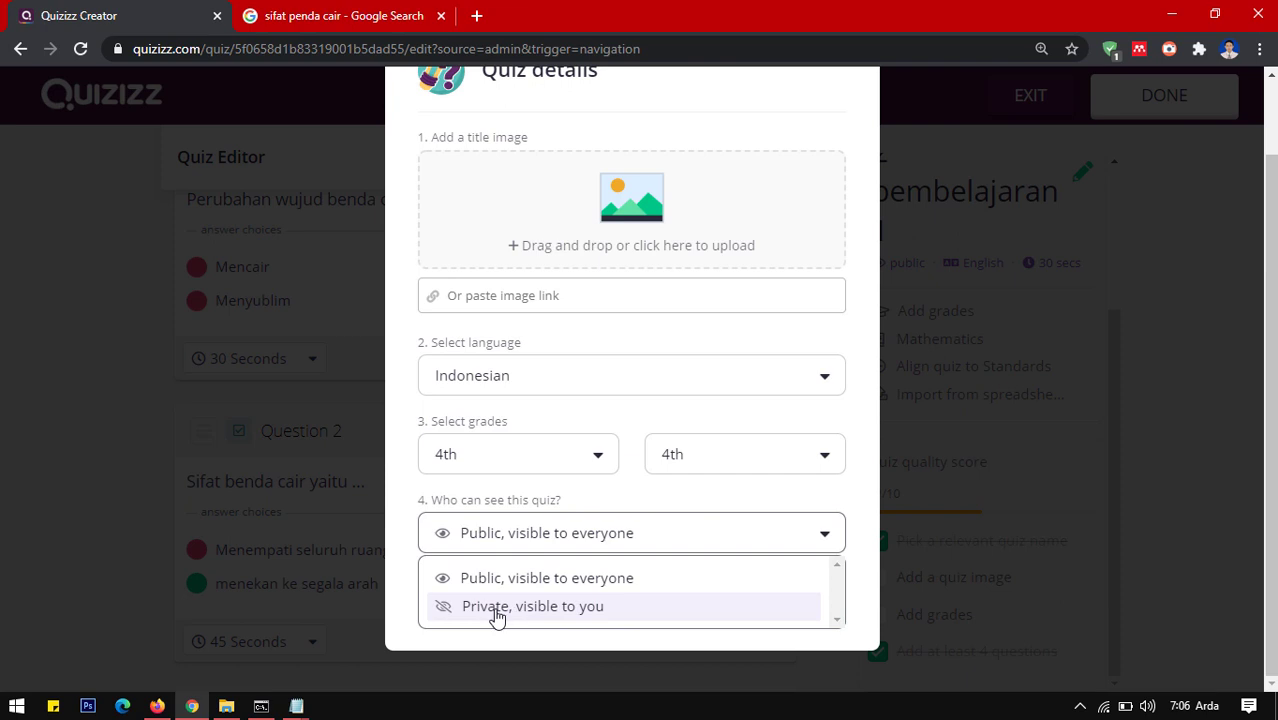
click(494, 612)
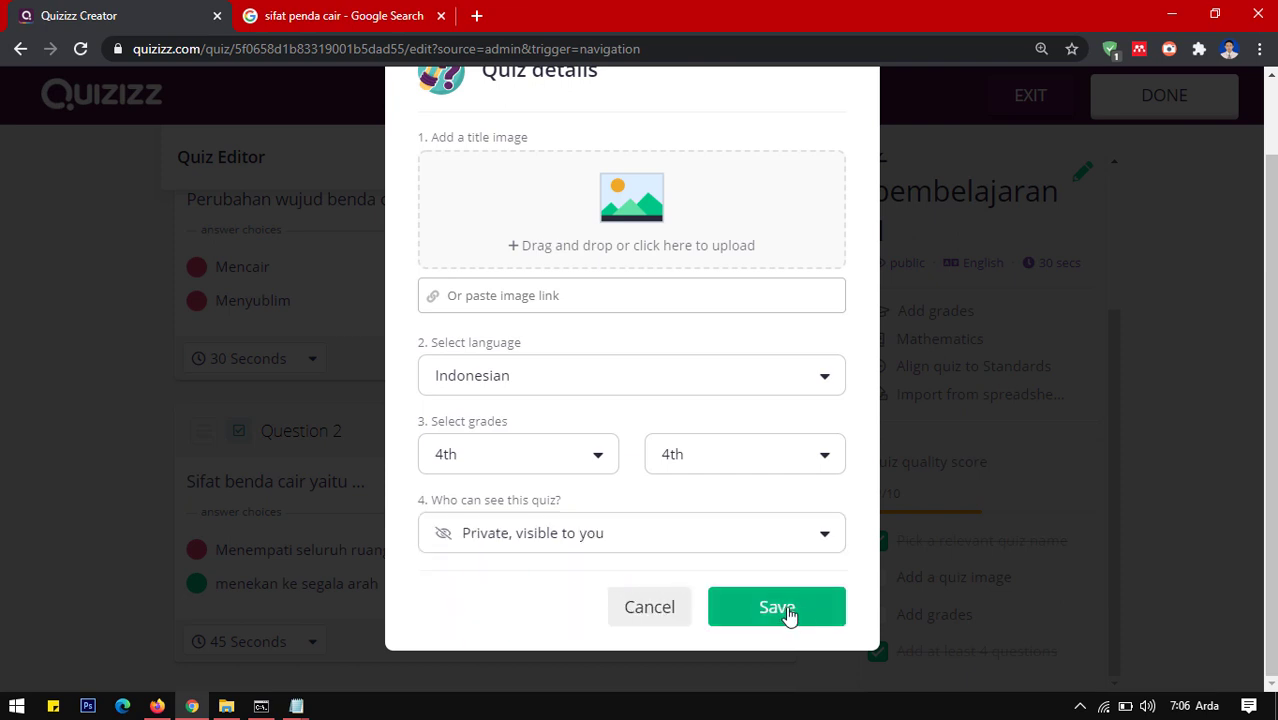
click(782, 610)
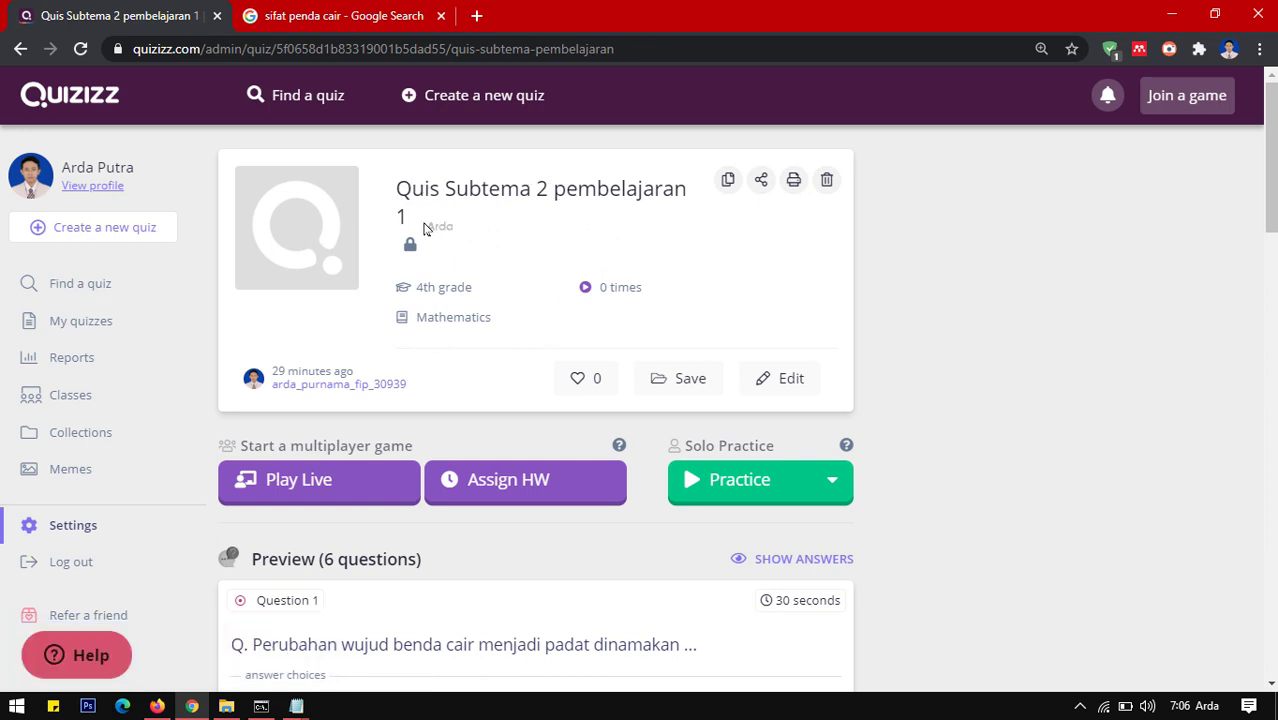
Review the saved quiz's question preview and return to its summary
scroll(424, 229, down, 2)
scroll(322, 365, down, 8)
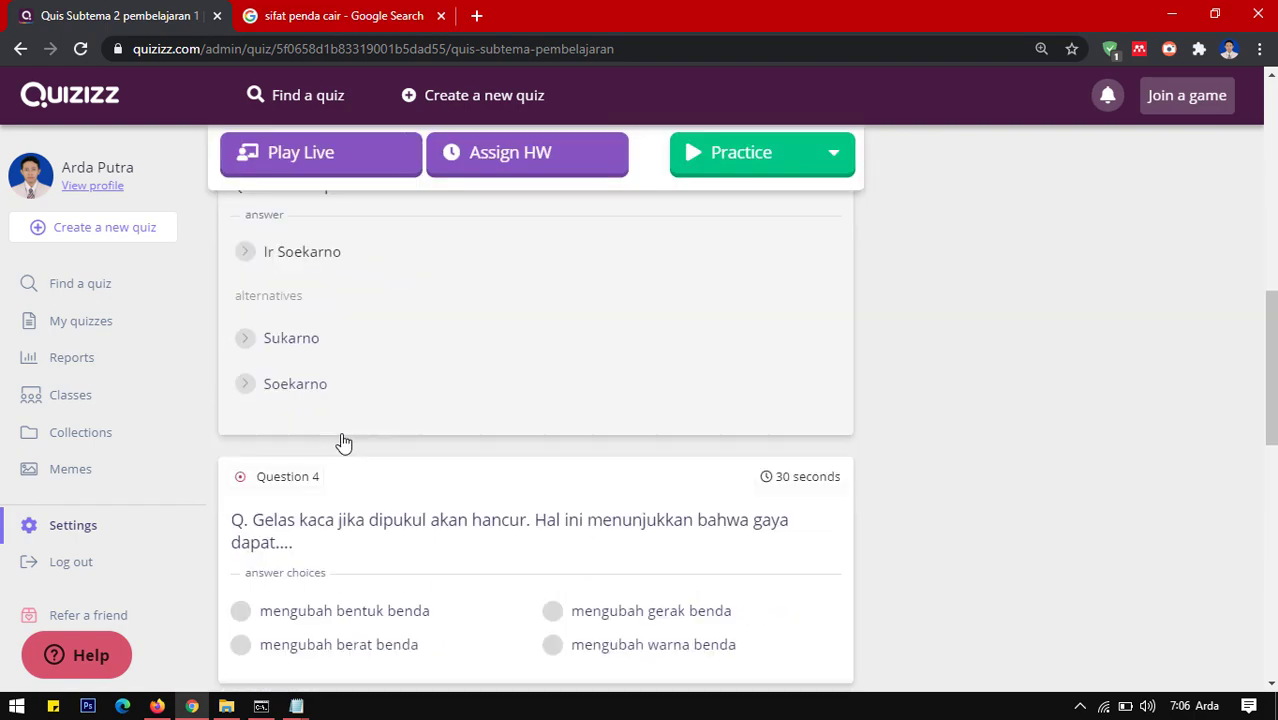
scroll(362, 485, down, 8)
scroll(362, 491, up, 9)
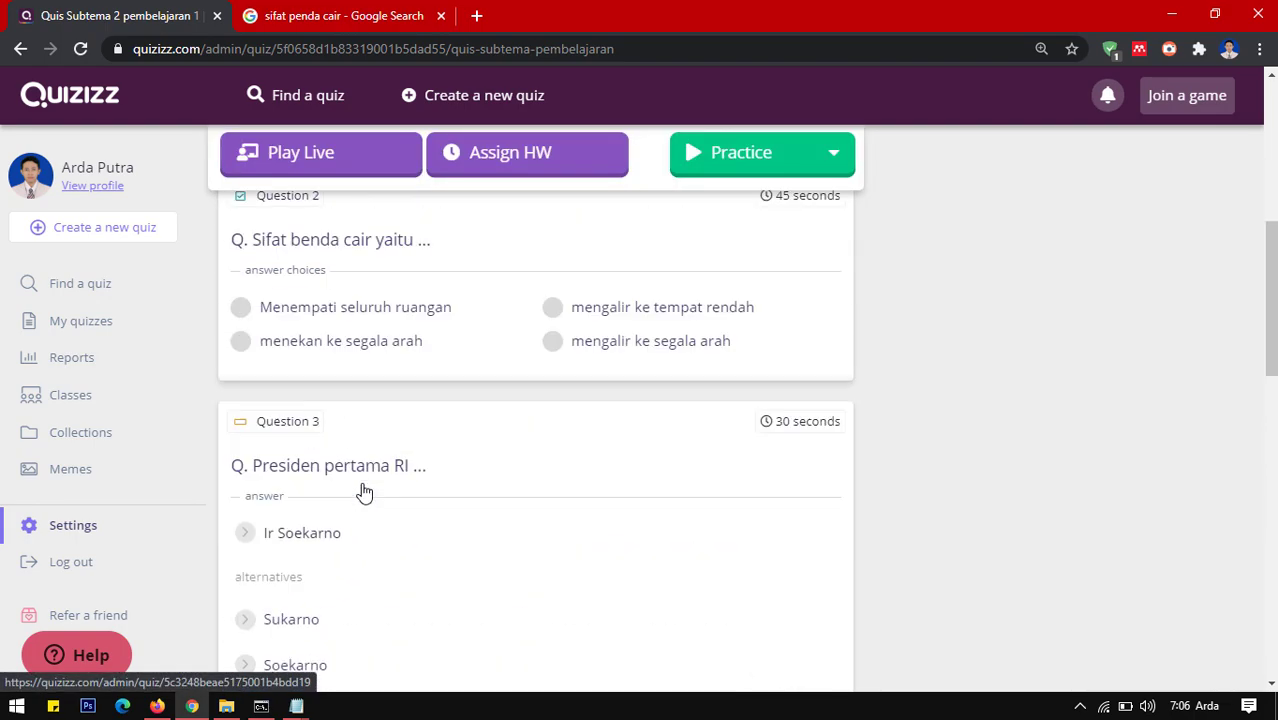
scroll(363, 491, up, 6)
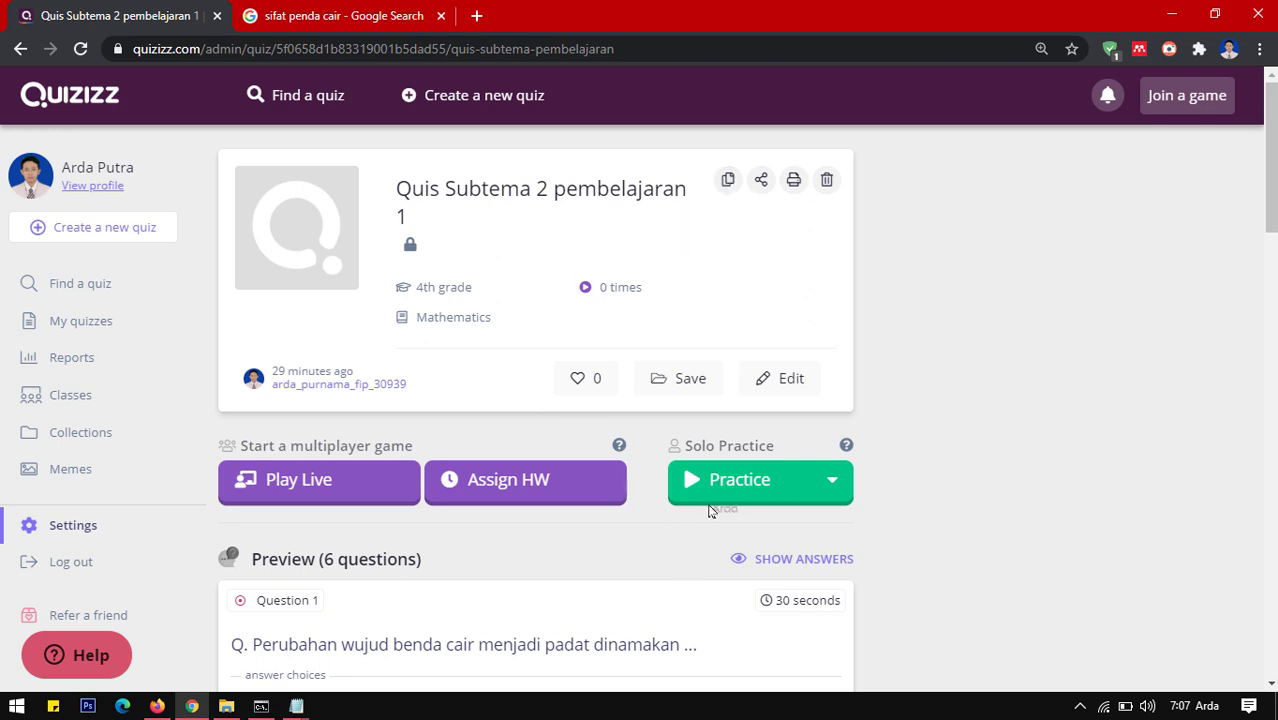
Open the printable version of the quiz and enable shuffling of both the answers and the questions
click(794, 181)
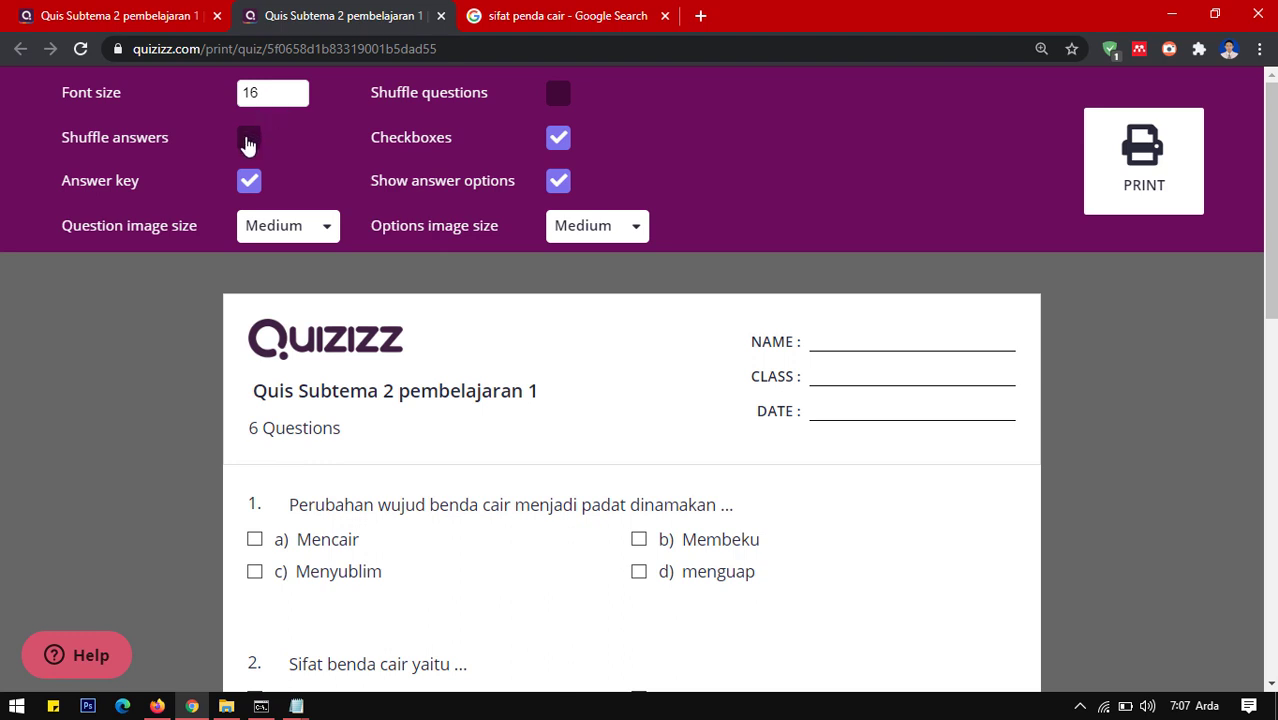
click(248, 141)
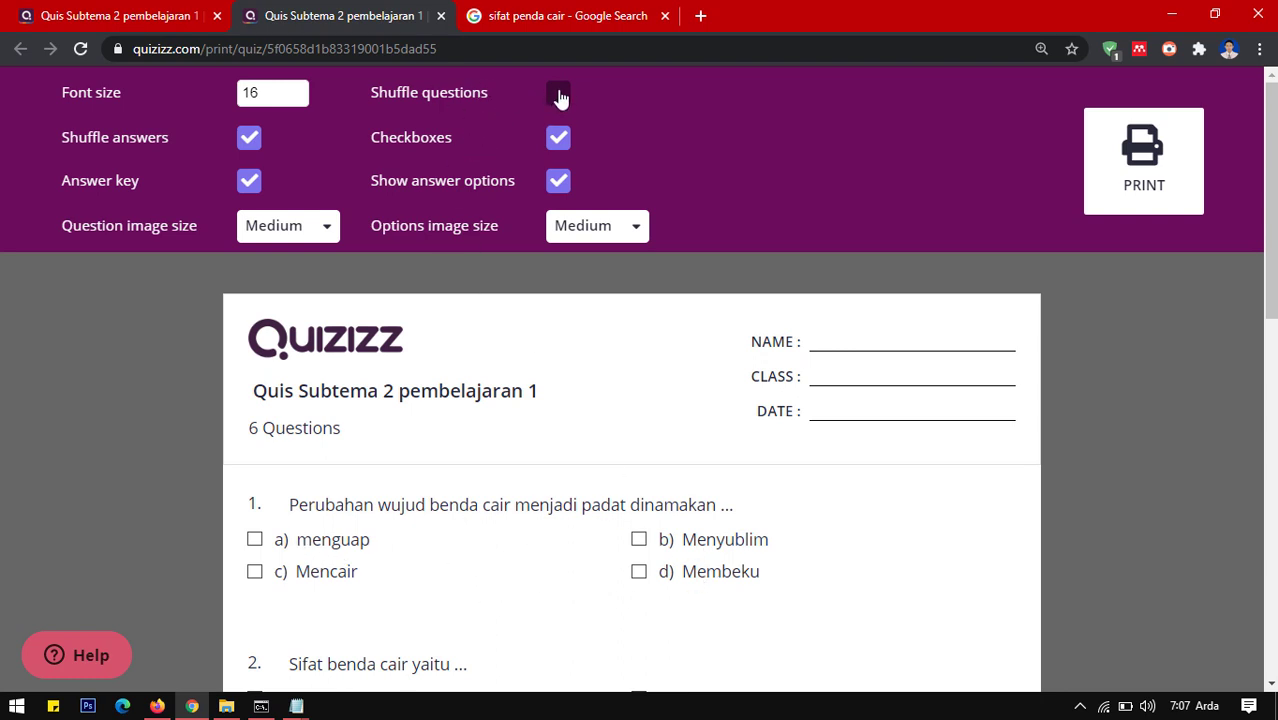
click(558, 94)
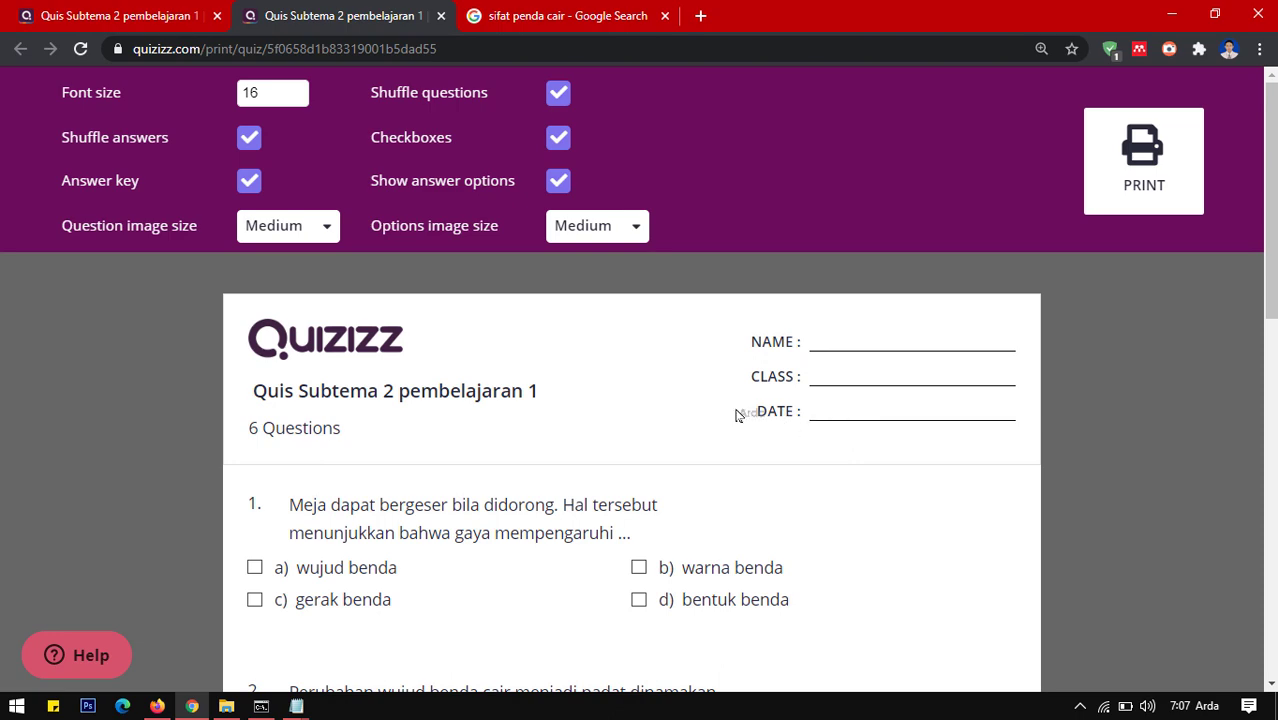
Remove the answer key from the end of the printable quiz
scroll(700, 438, down, 10)
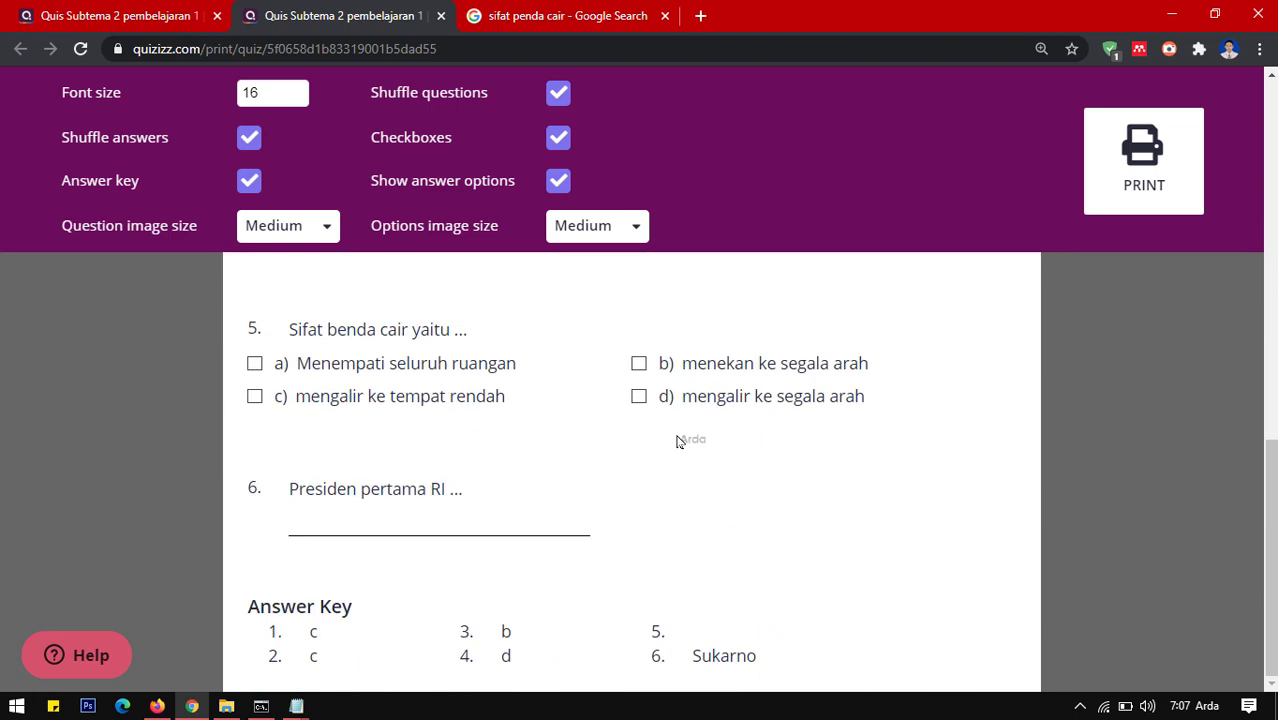
scroll(683, 438, up, 1)
scroll(683, 438, down, 1)
click(249, 183)
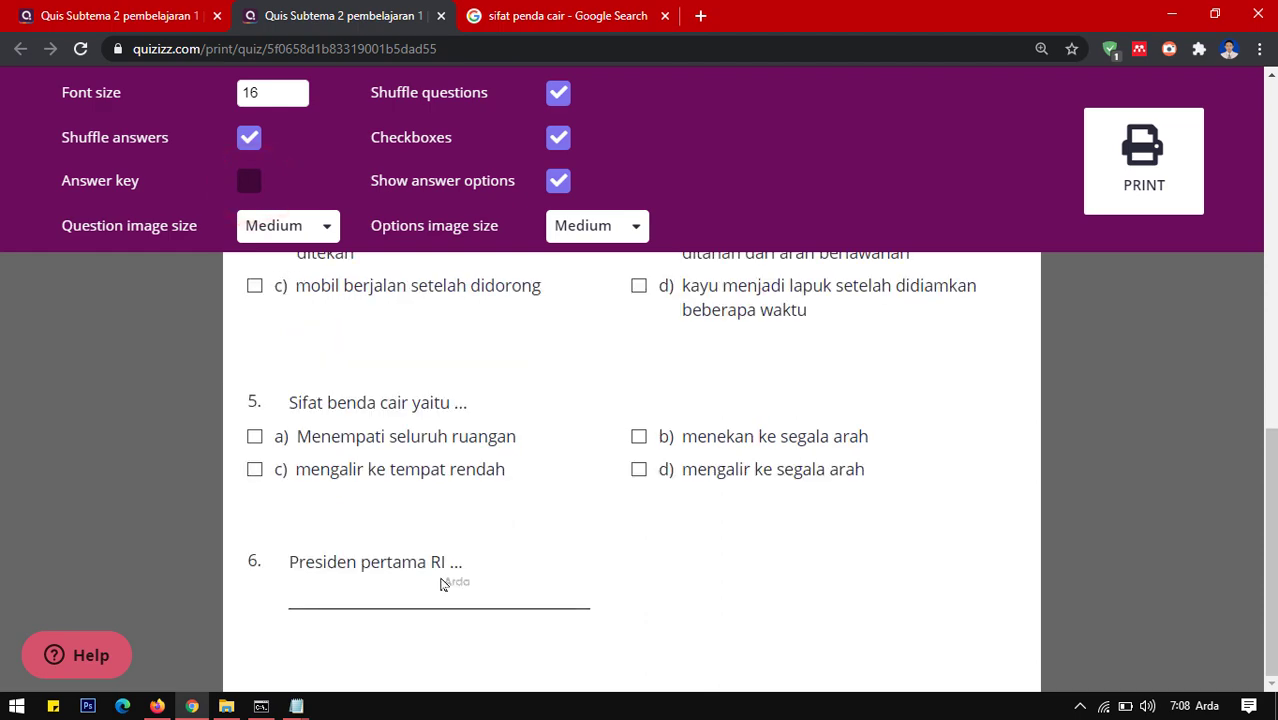
Remove the checkboxes in front of the answer options in the printable quiz
scroll(440, 584, up, 5)
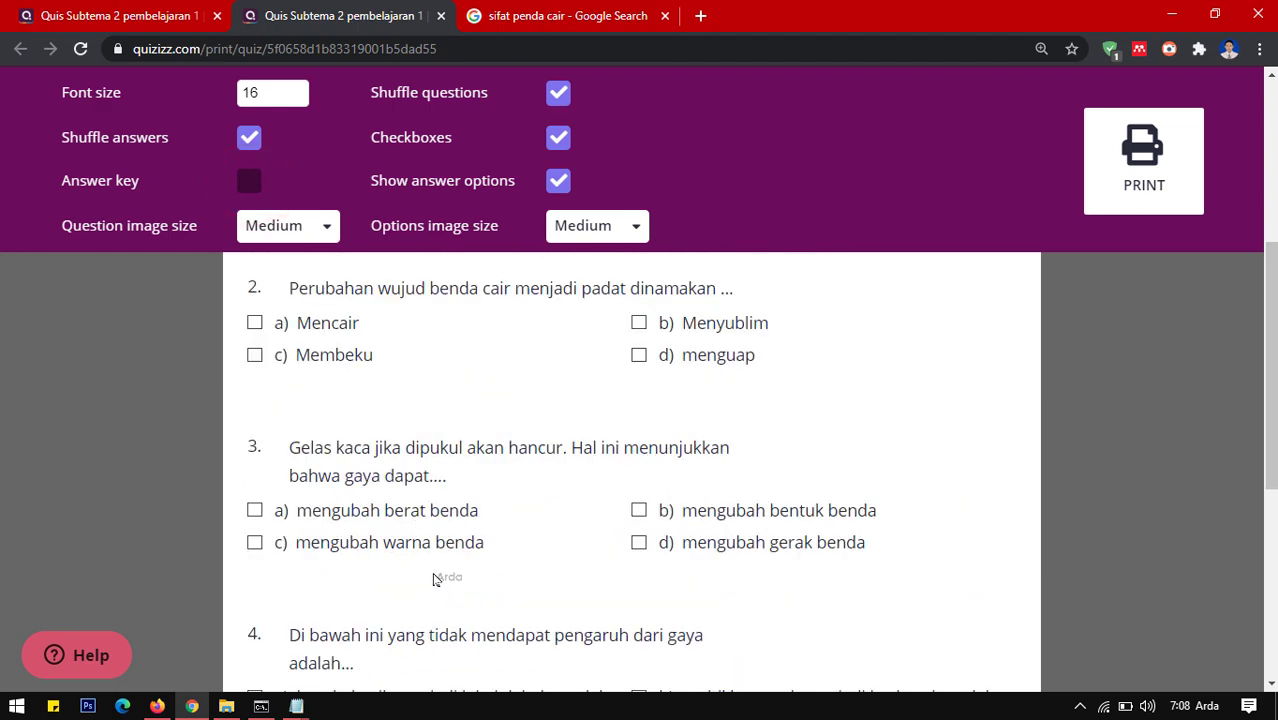
scroll(440, 576, up, 2)
scroll(455, 450, down, 1)
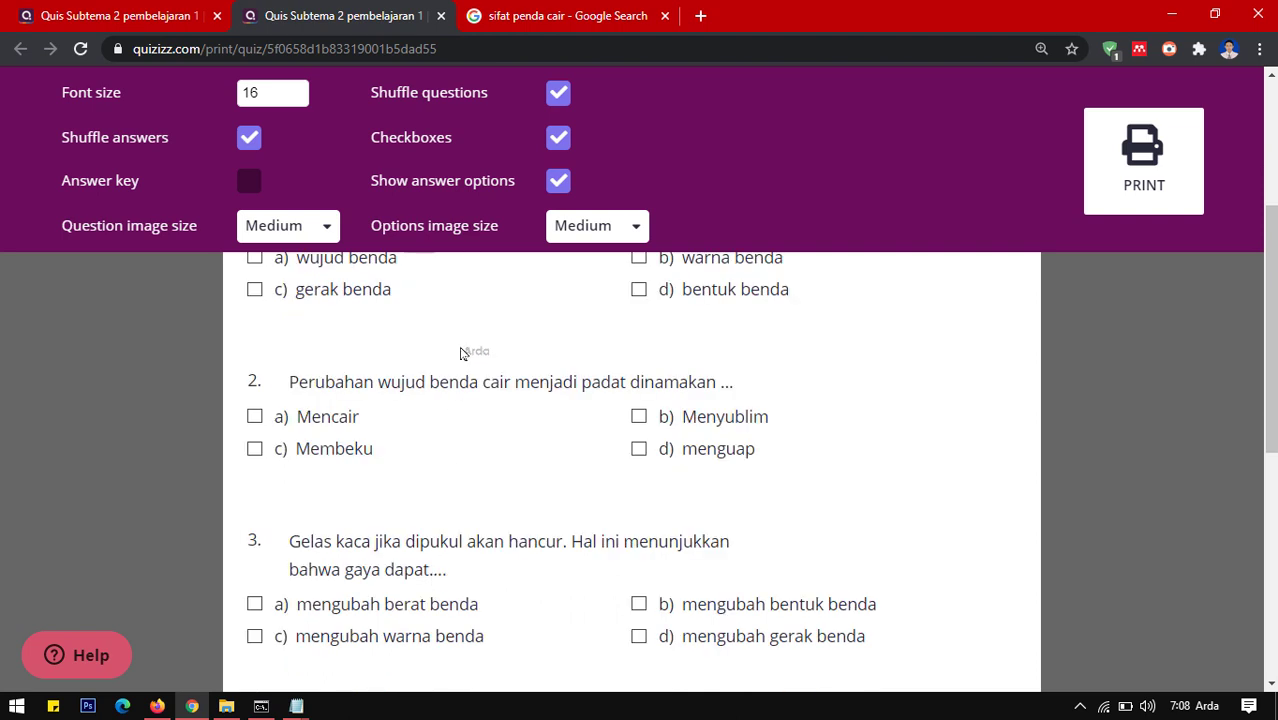
click(558, 138)
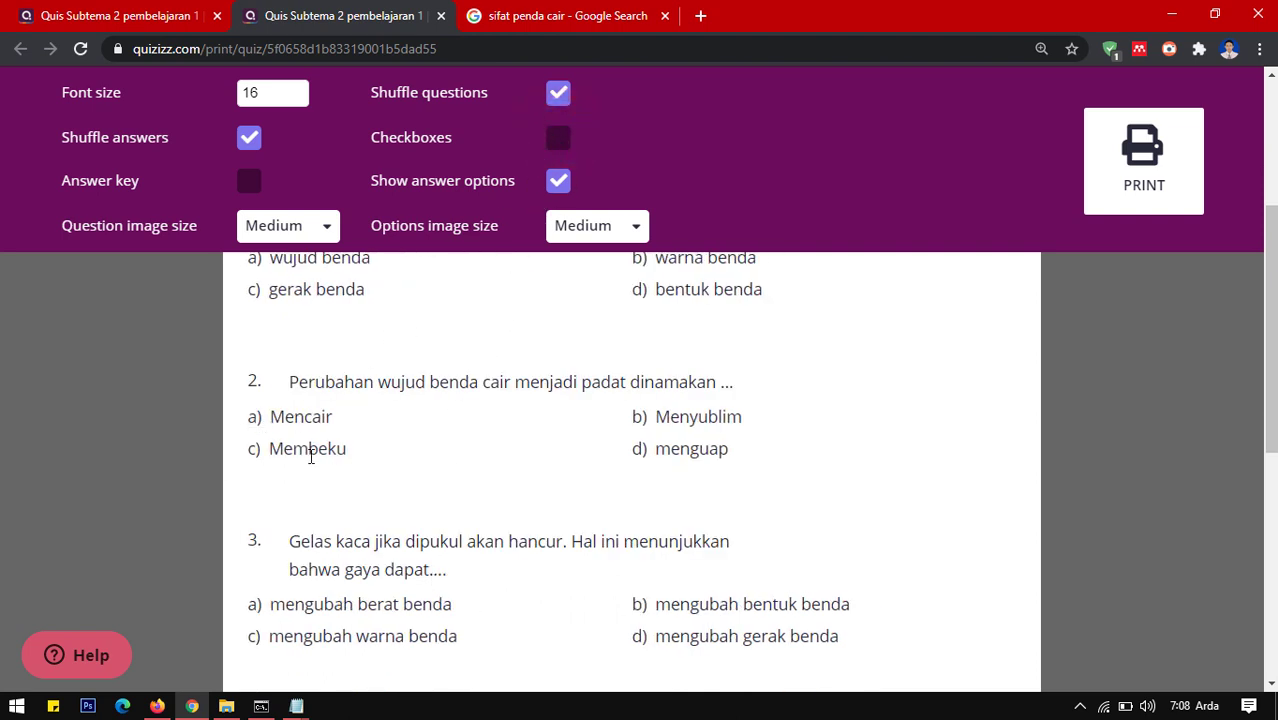
click(558, 138)
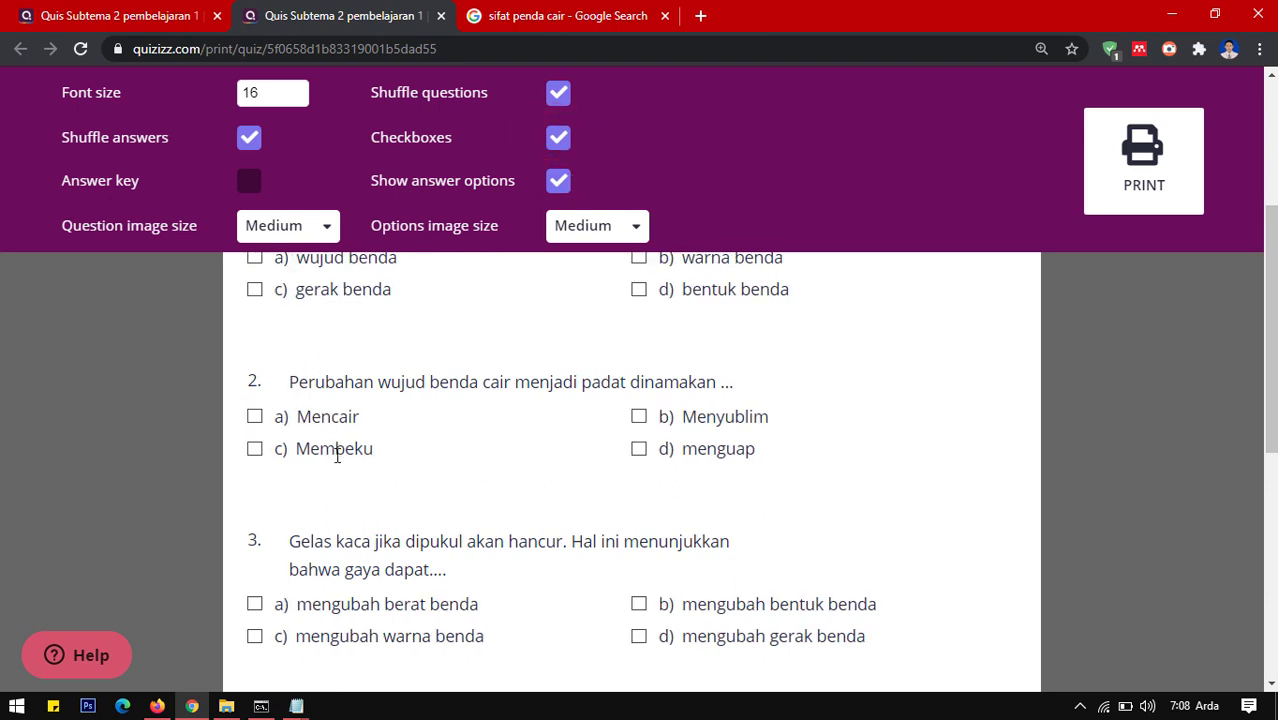
click(558, 138)
scroll(495, 517, up, 3)
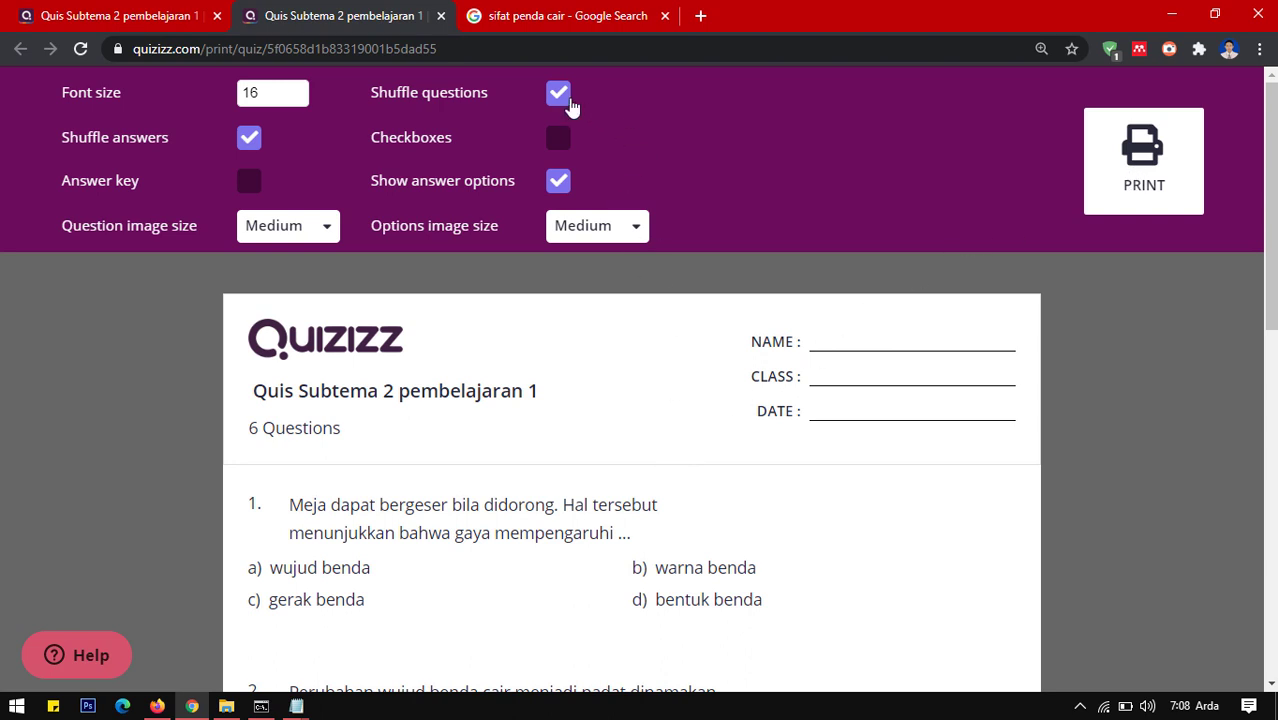
Reshuffle the printable quiz's answers once and its questions several times to generate new orders, leaving both shuffle options enabled
click(559, 94)
click(559, 95)
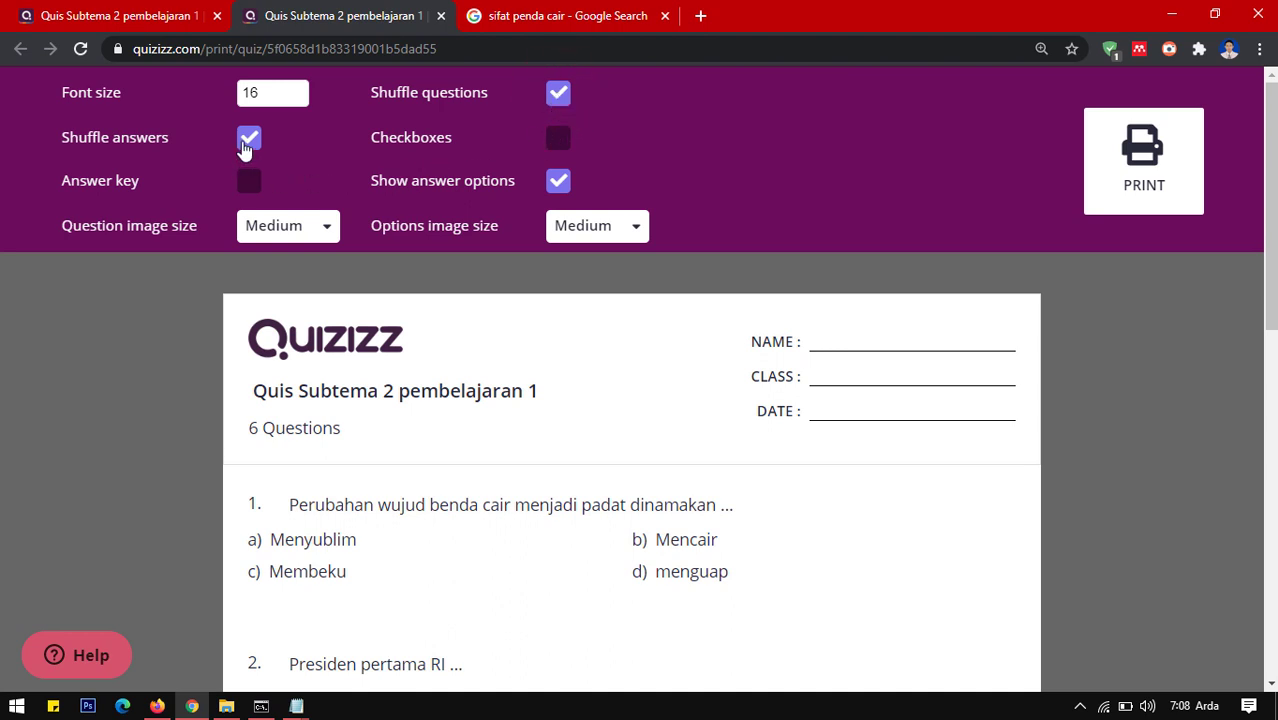
click(246, 145)
click(246, 145)
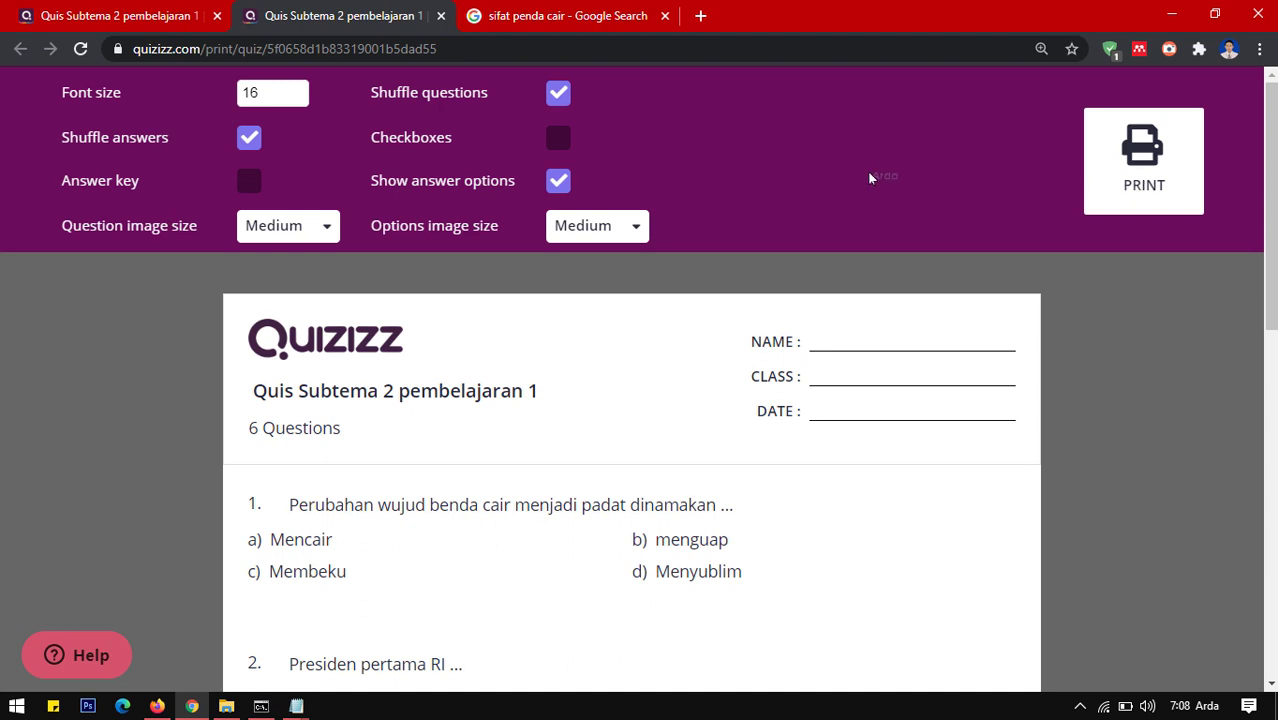
click(558, 94)
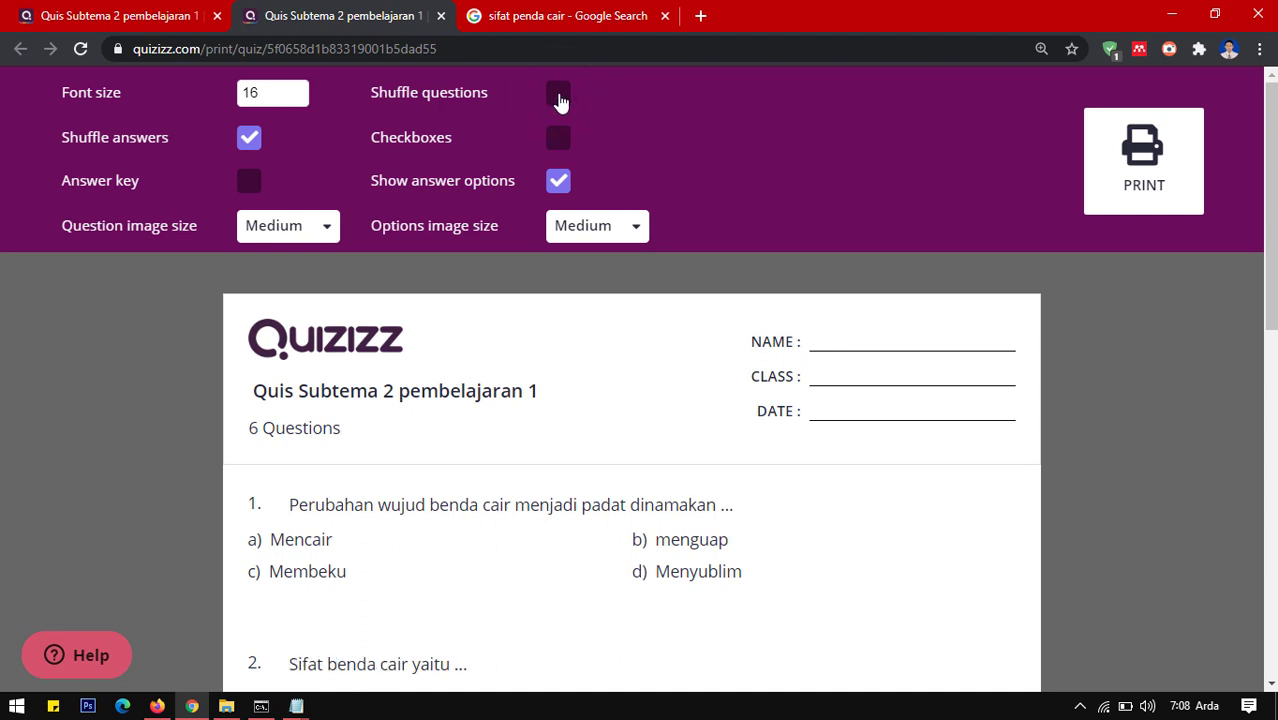
click(559, 97)
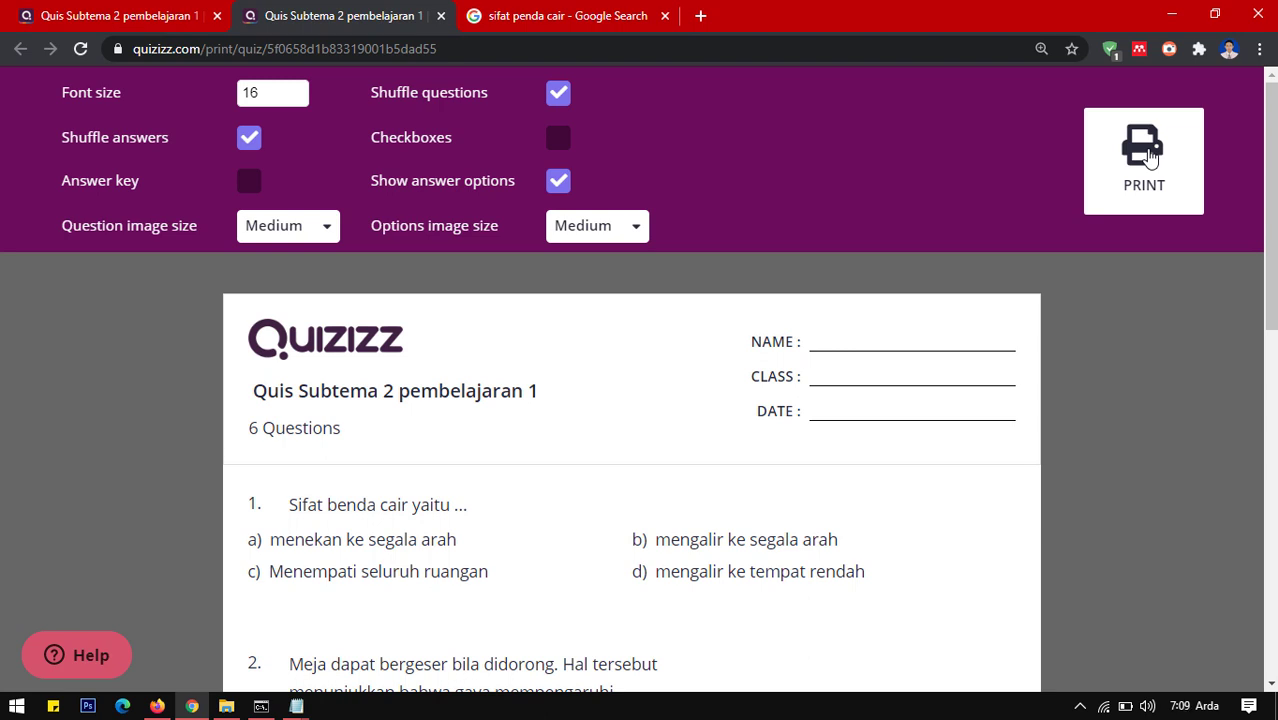
click(556, 98)
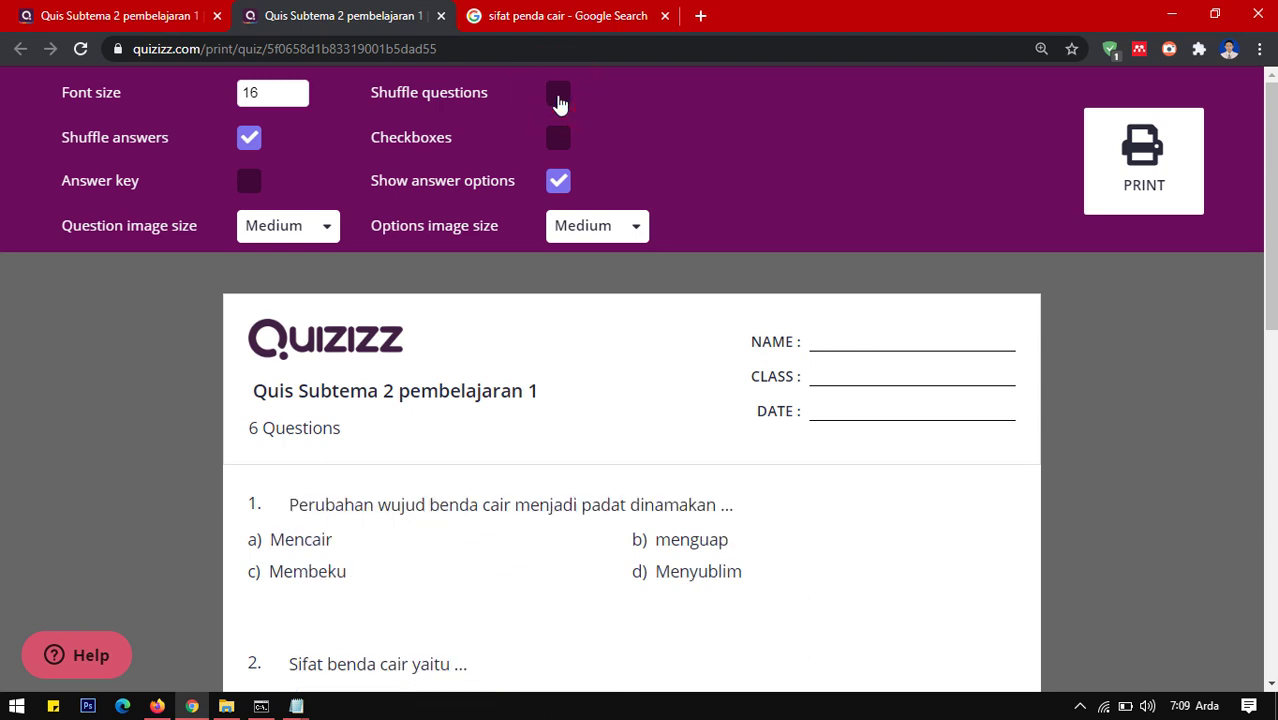
click(557, 97)
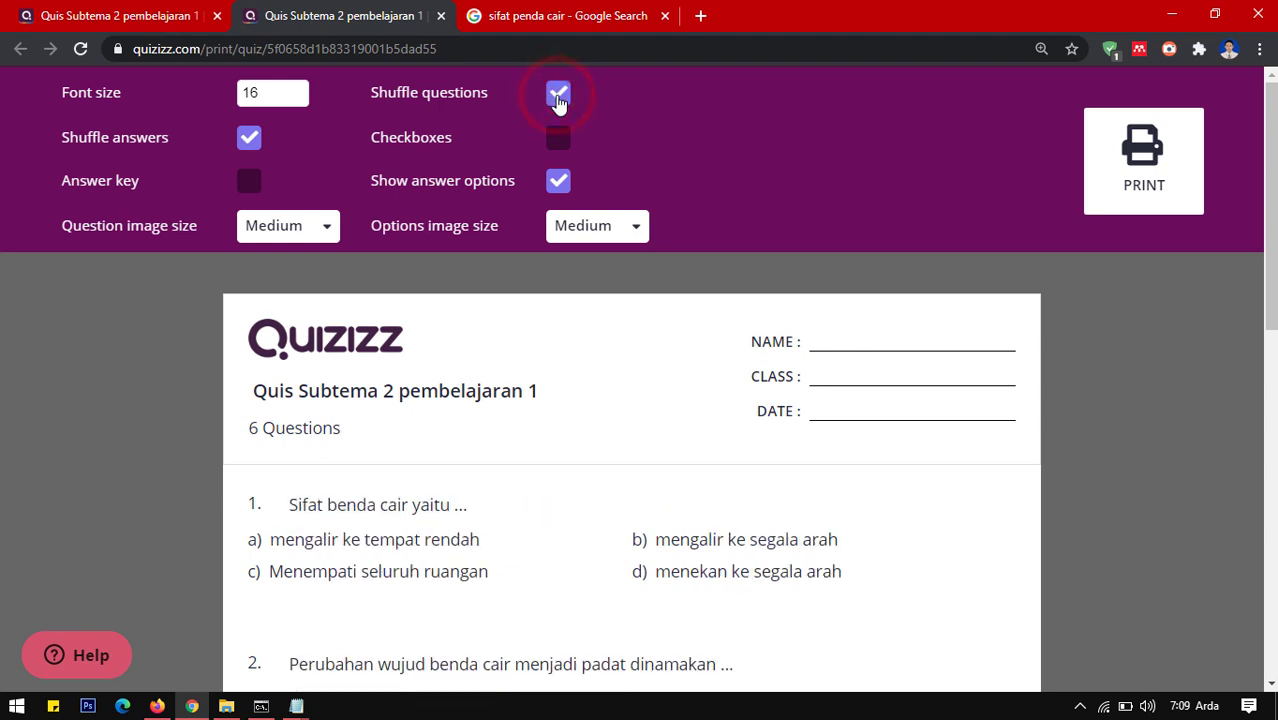
click(557, 97)
click(557, 97)
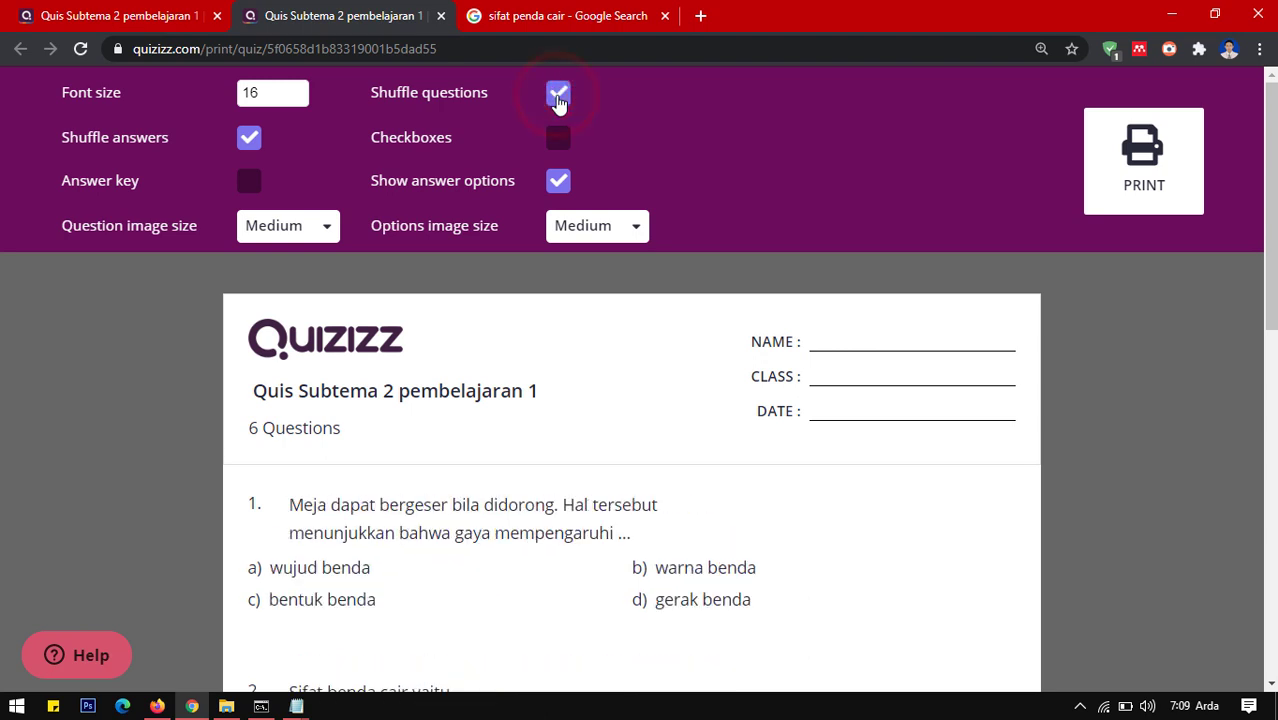
click(557, 97)
click(557, 97)
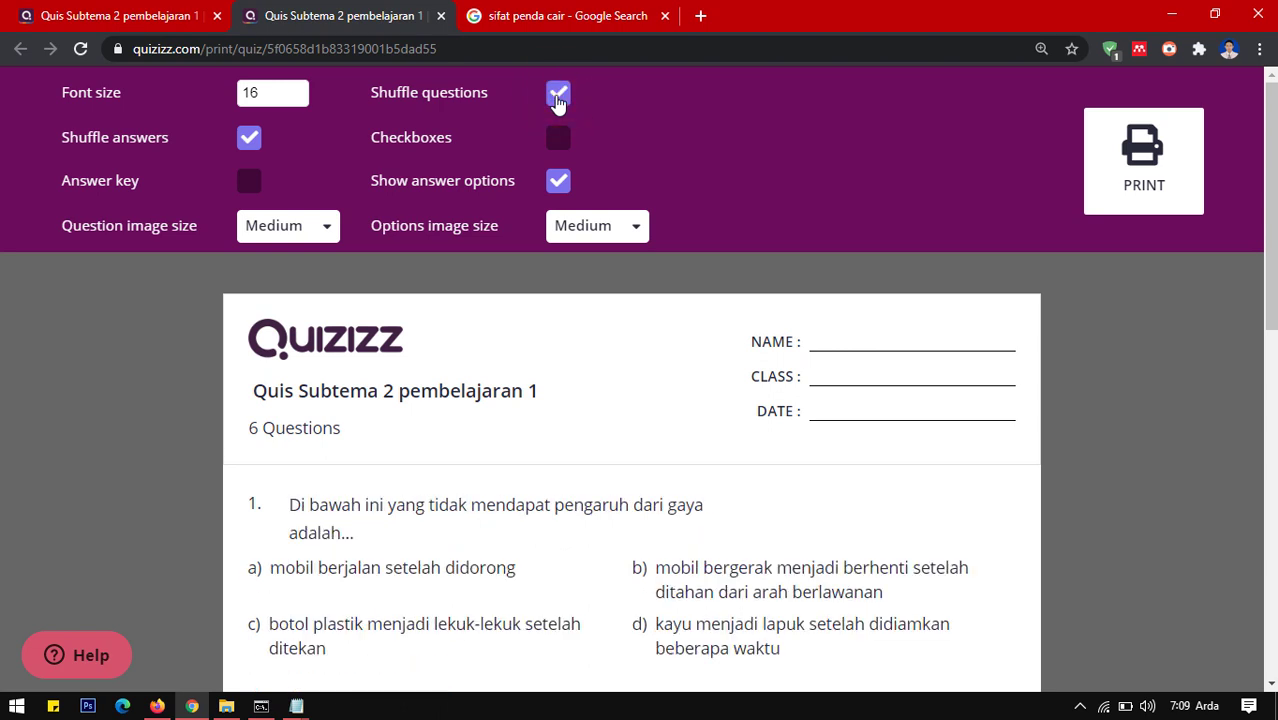
click(557, 97)
click(557, 97)
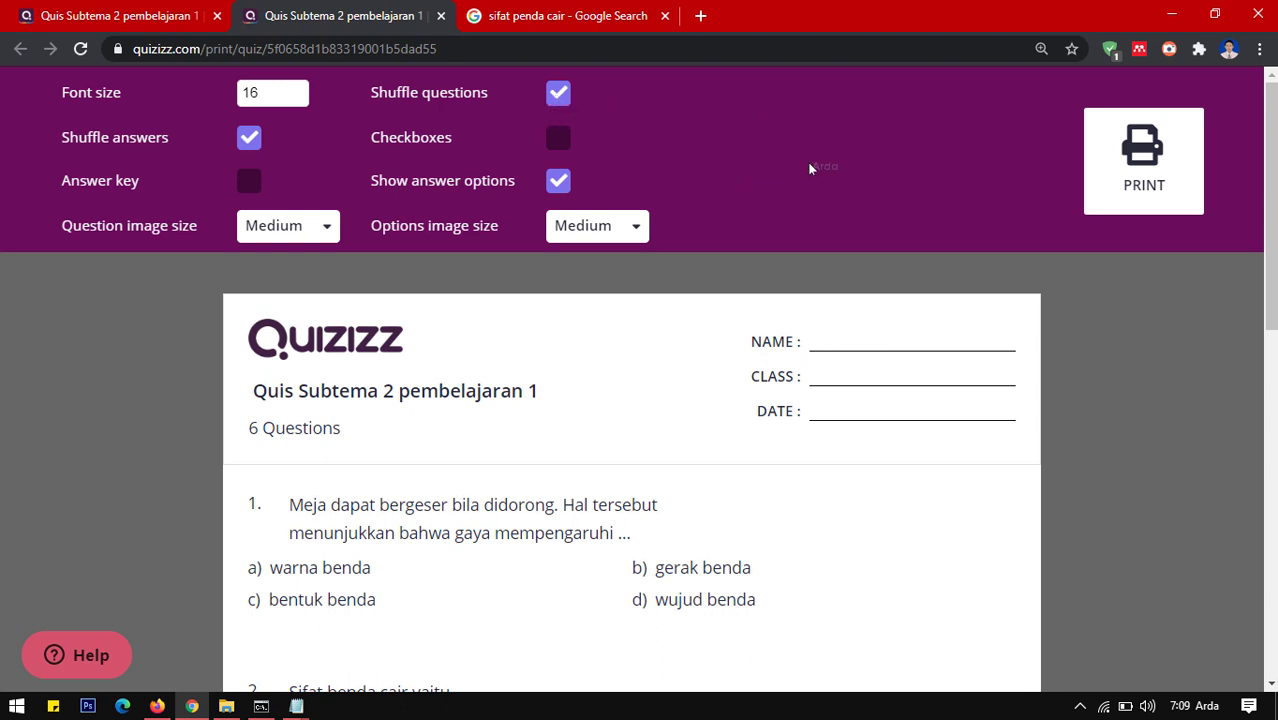
Check the quiz's print preview and the available print destinations, and cancel without printing
click(1138, 158)
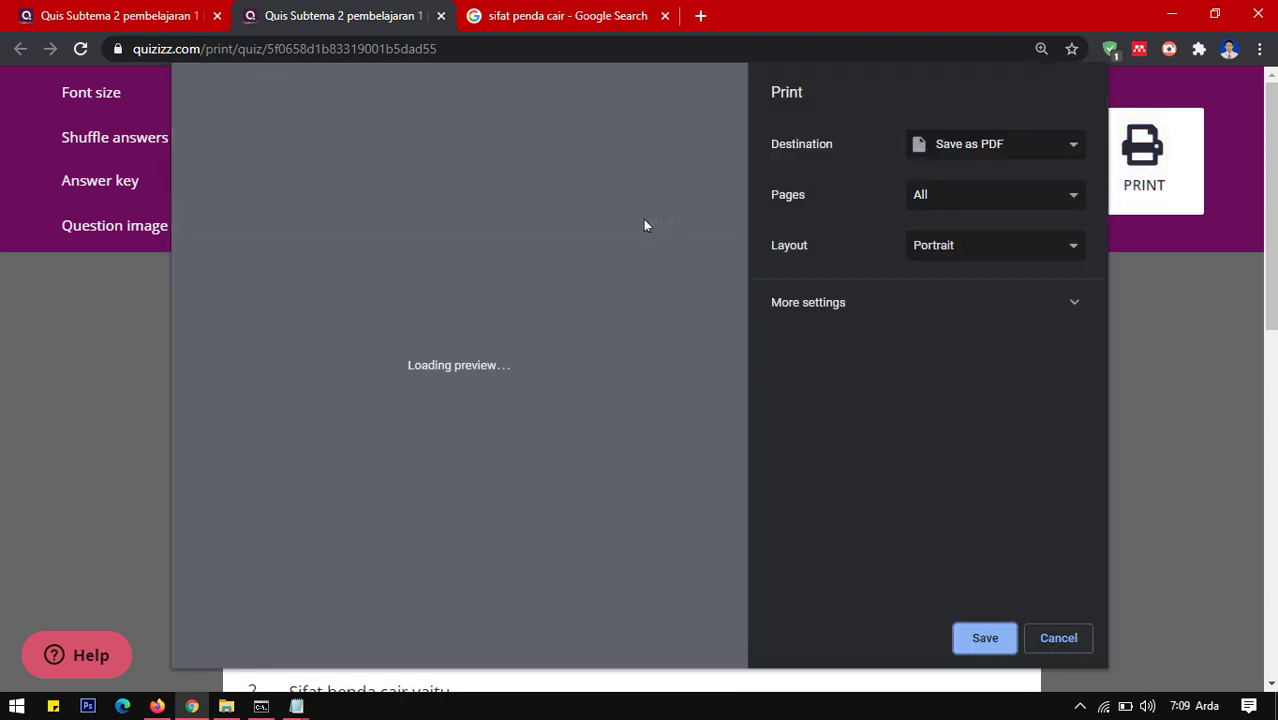
click(970, 160)
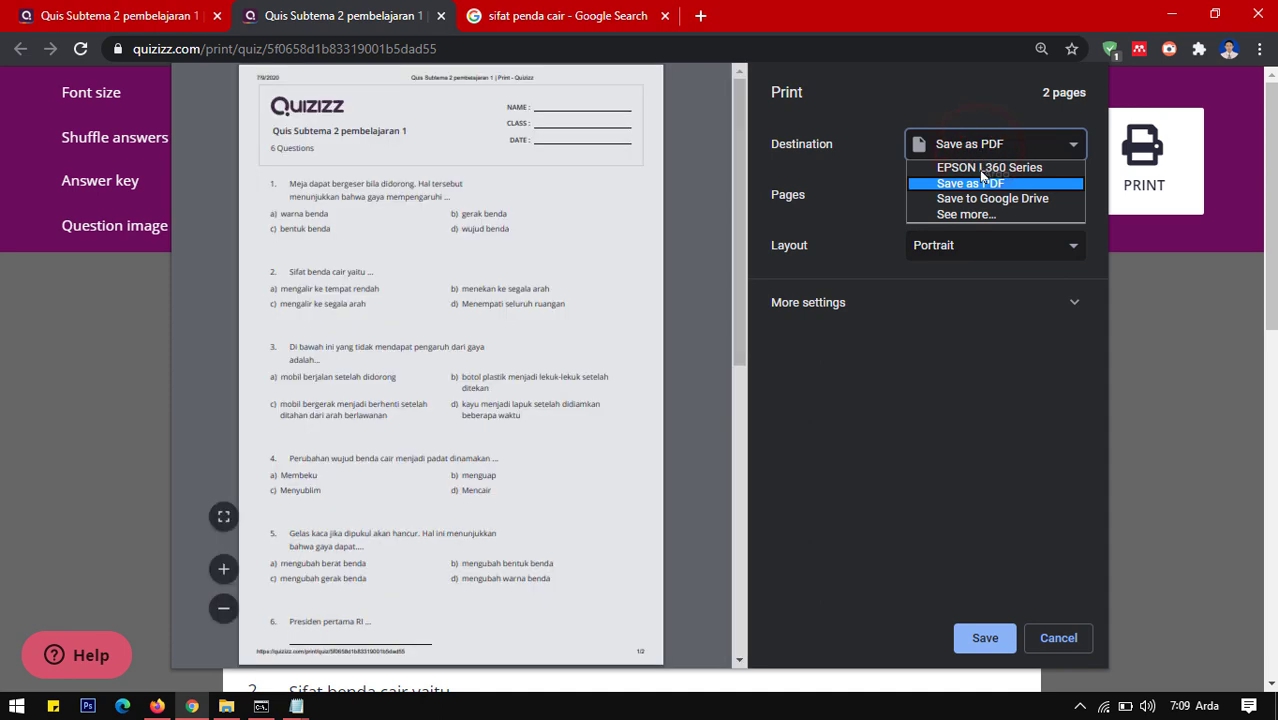
click(880, 110)
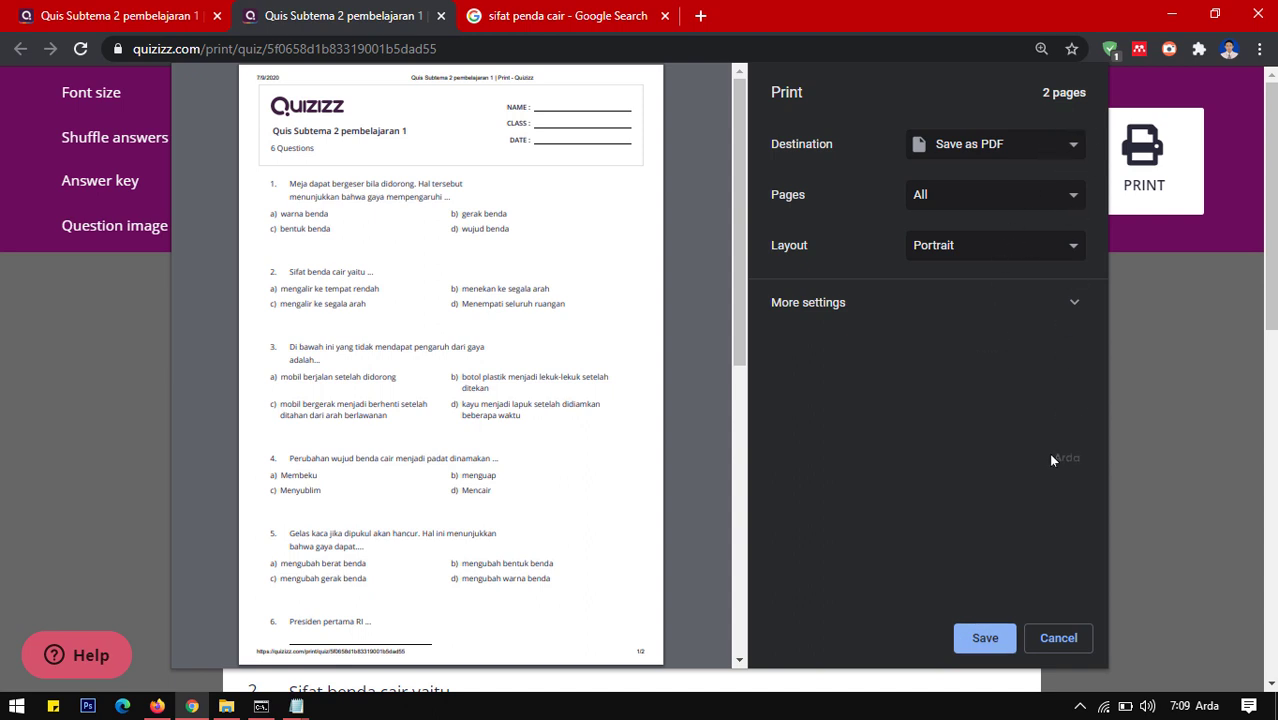
click(1066, 638)
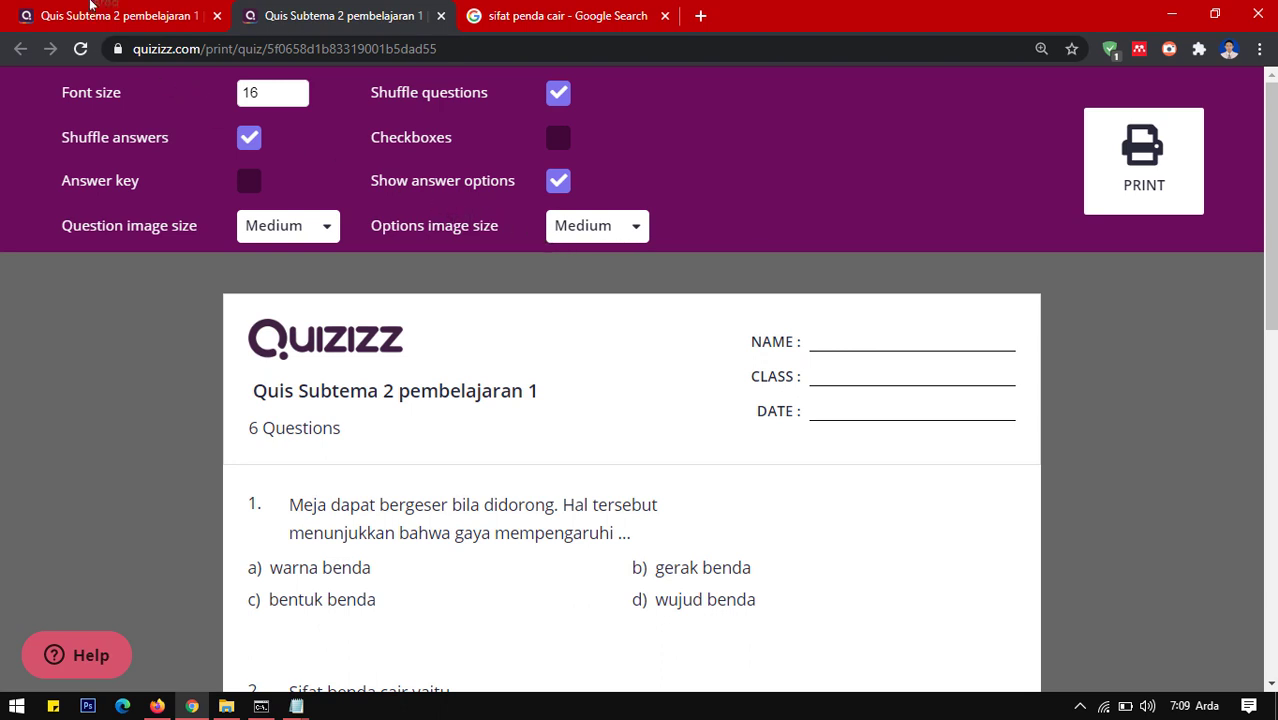
Return to the quiz's summary page and look over its question preview
click(143, 14)
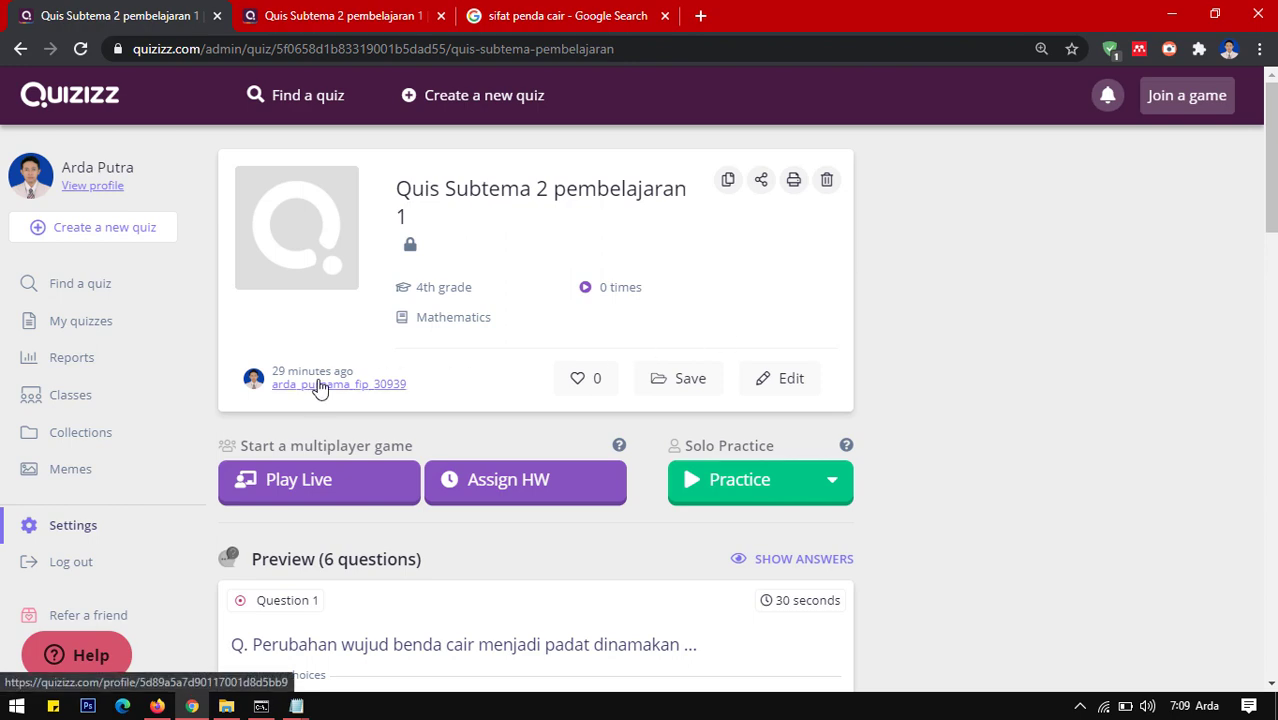
scroll(600, 280, down, 5)
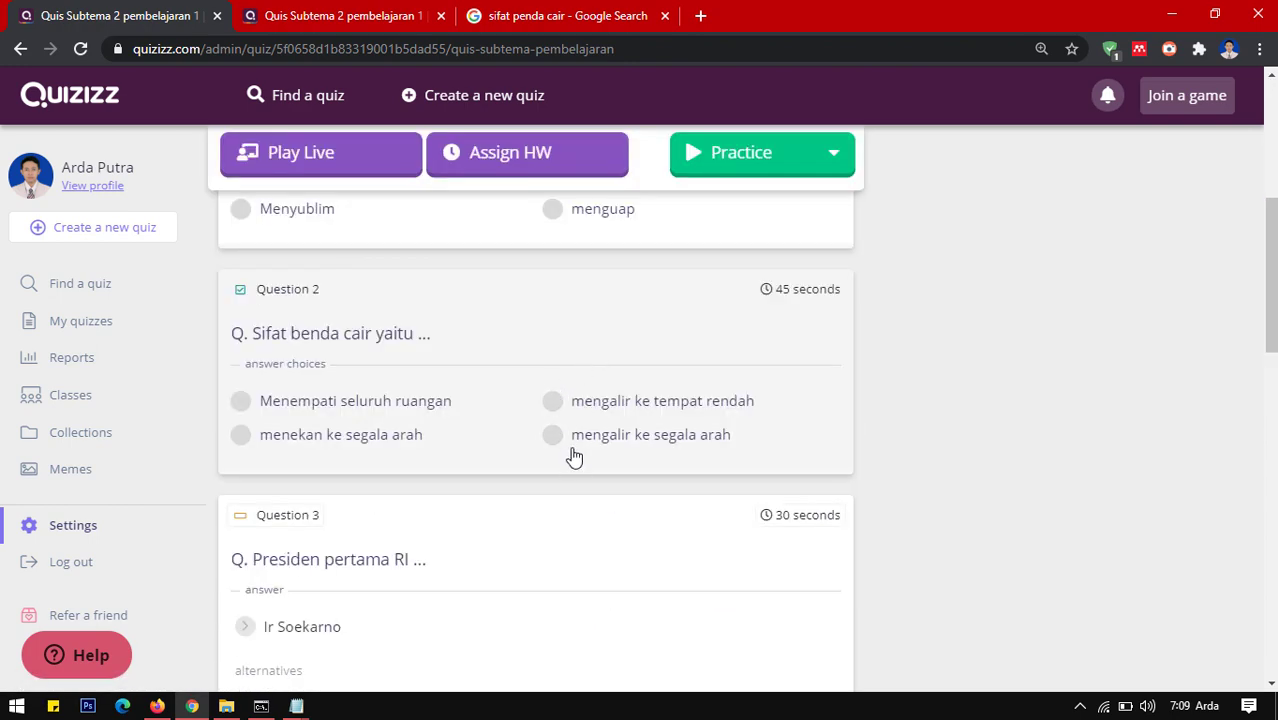
scroll(574, 456, up, 1)
scroll(574, 456, up, 4)
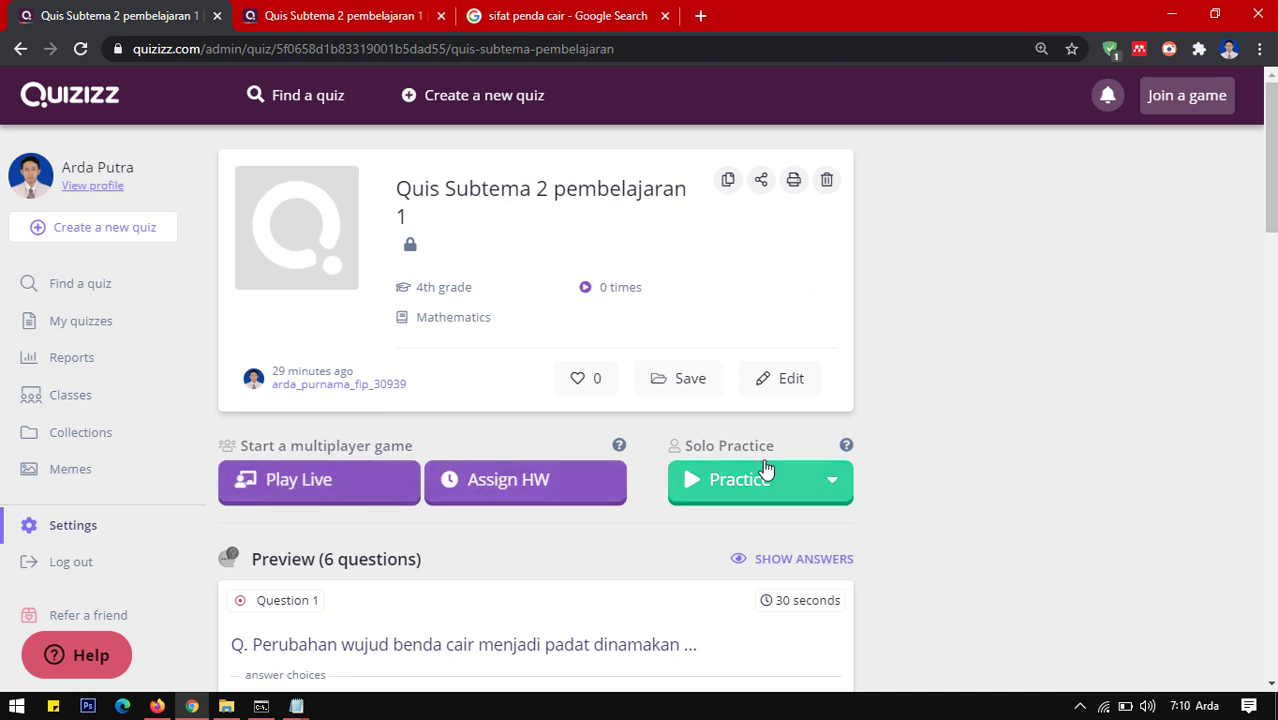
Open the solo practice start page for the quiz using the Play option
click(834, 488)
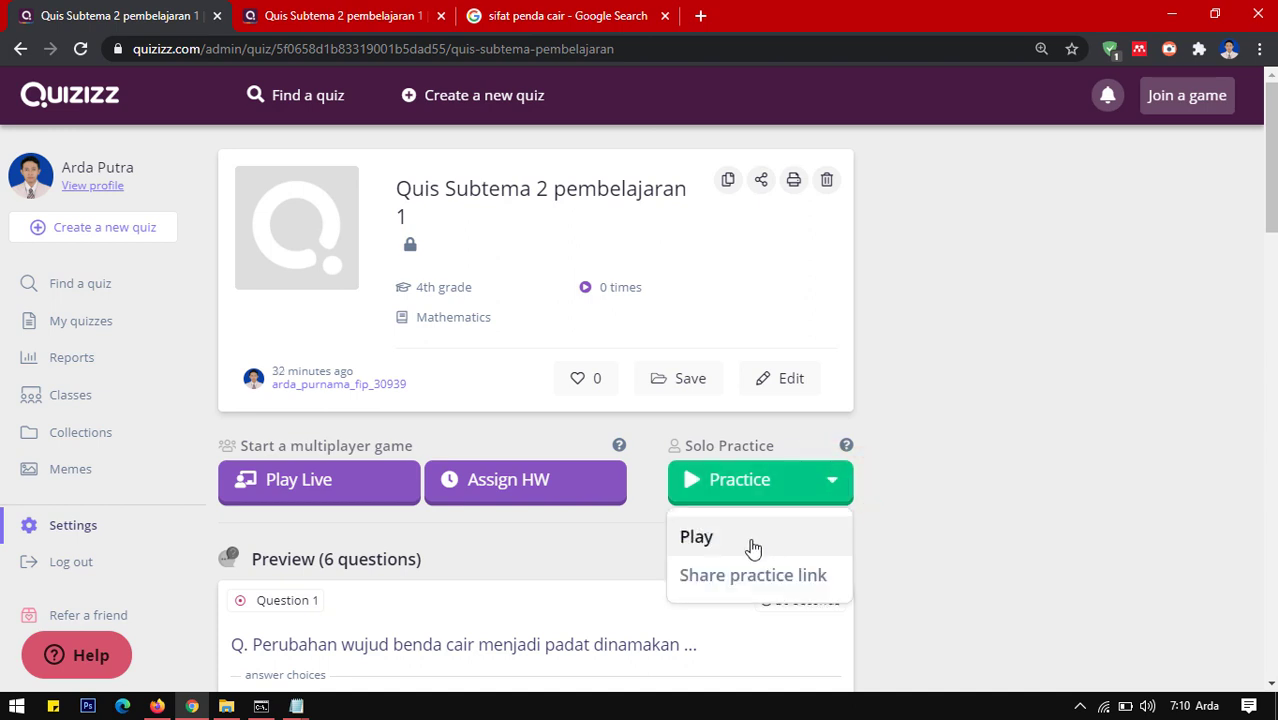
click(1012, 450)
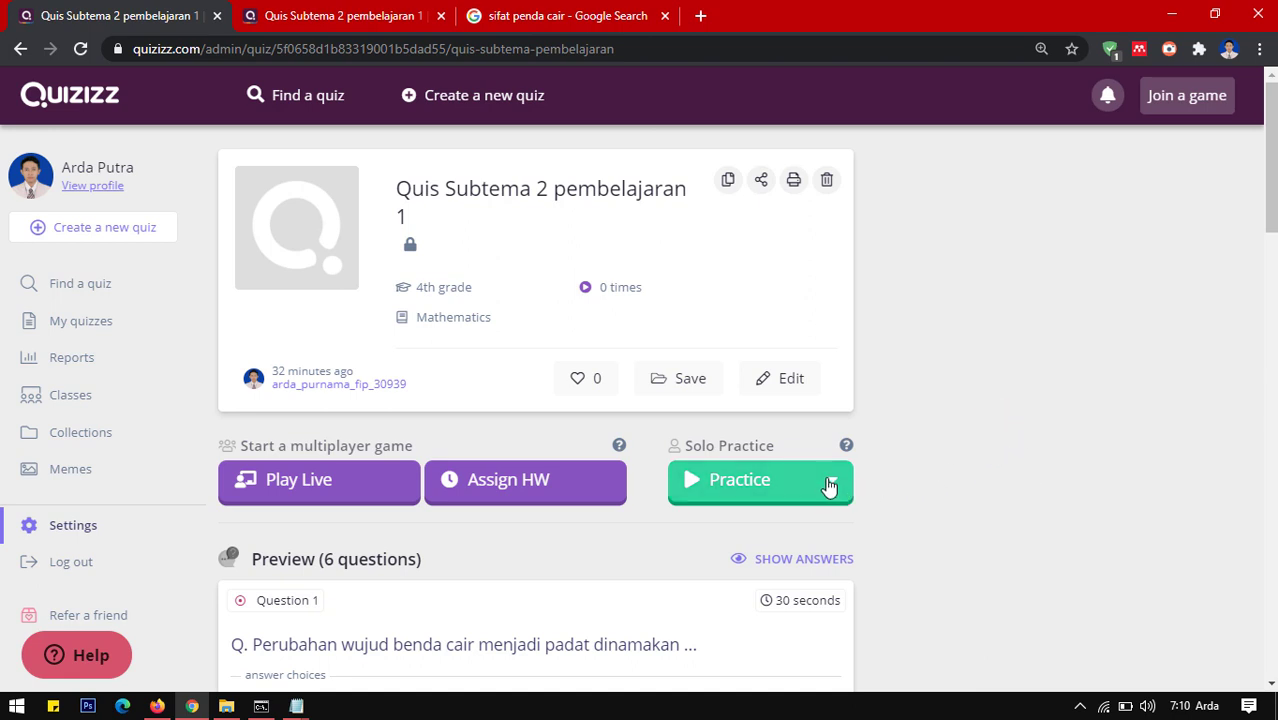
click(829, 486)
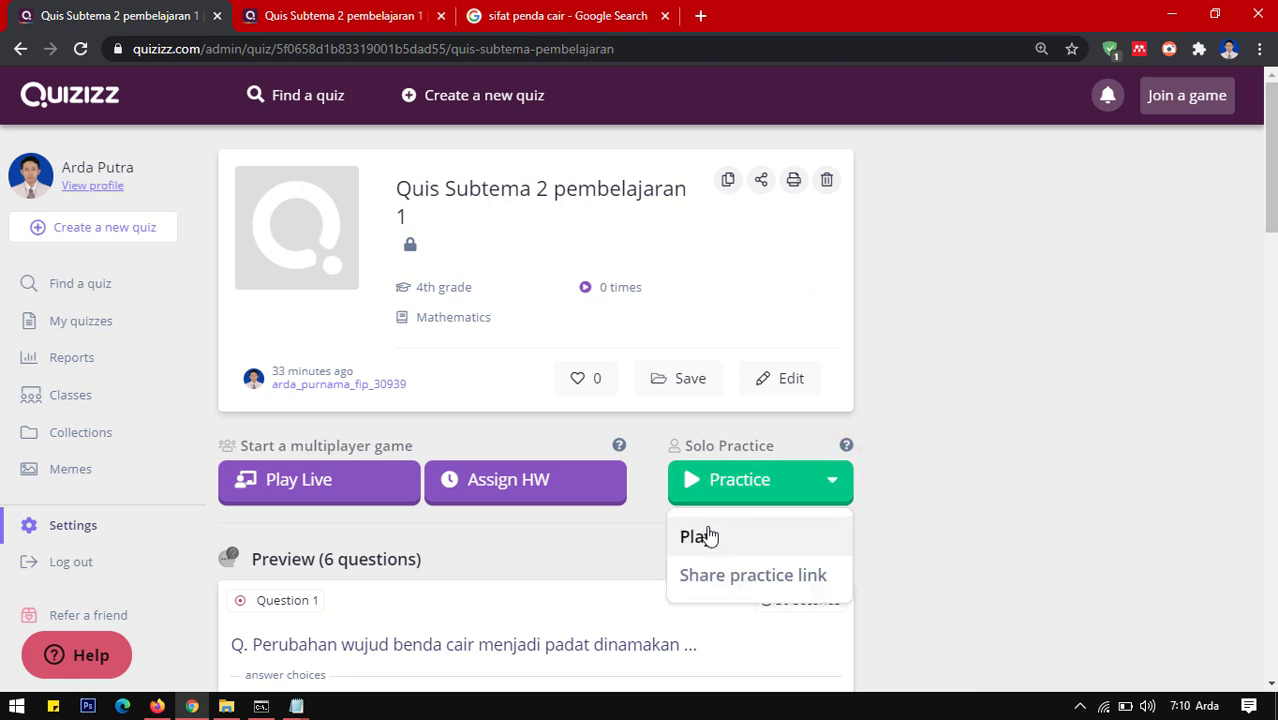
click(705, 537)
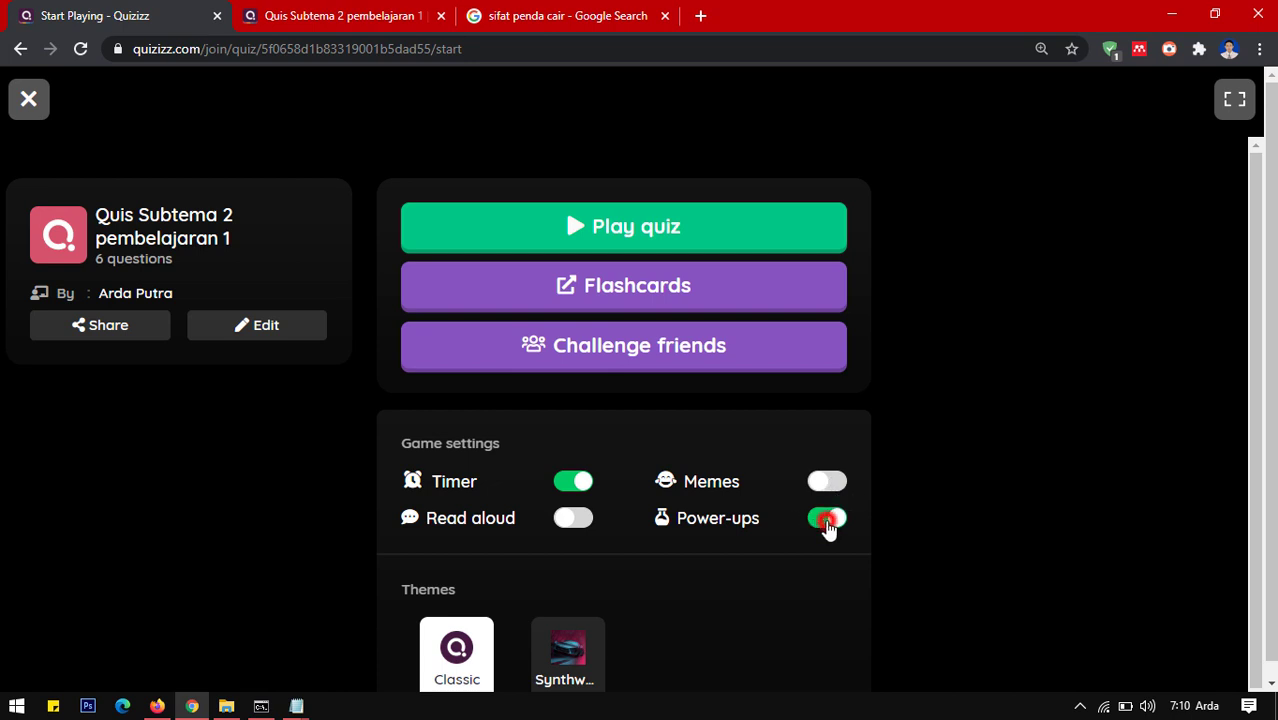
Disable power-ups in the practice game settings and start playing the quiz
click(828, 518)
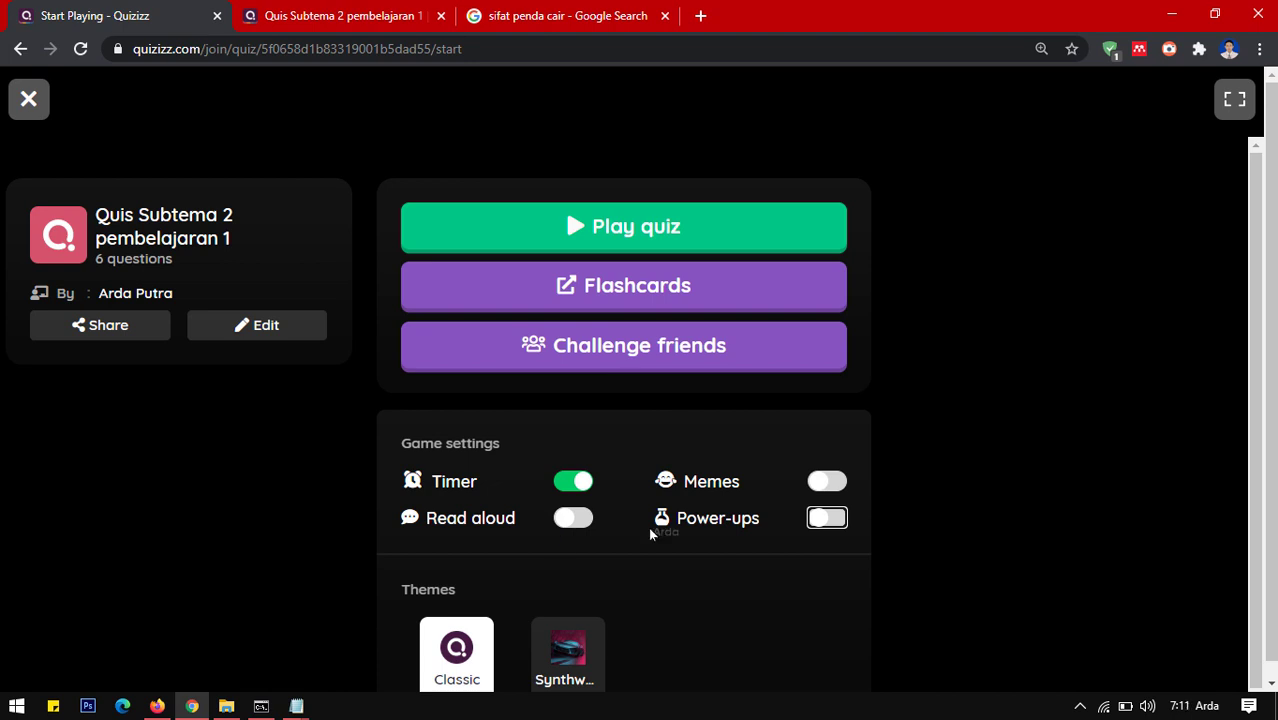
scroll(728, 536, down, 1)
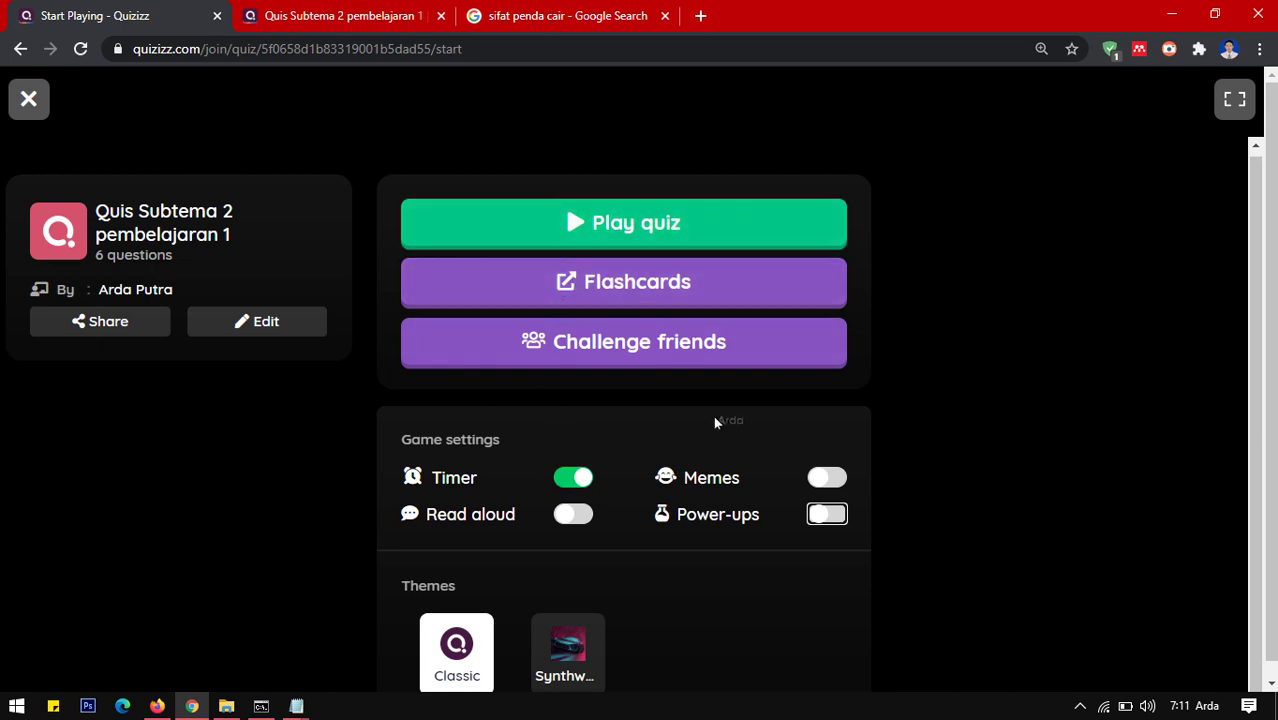
click(620, 224)
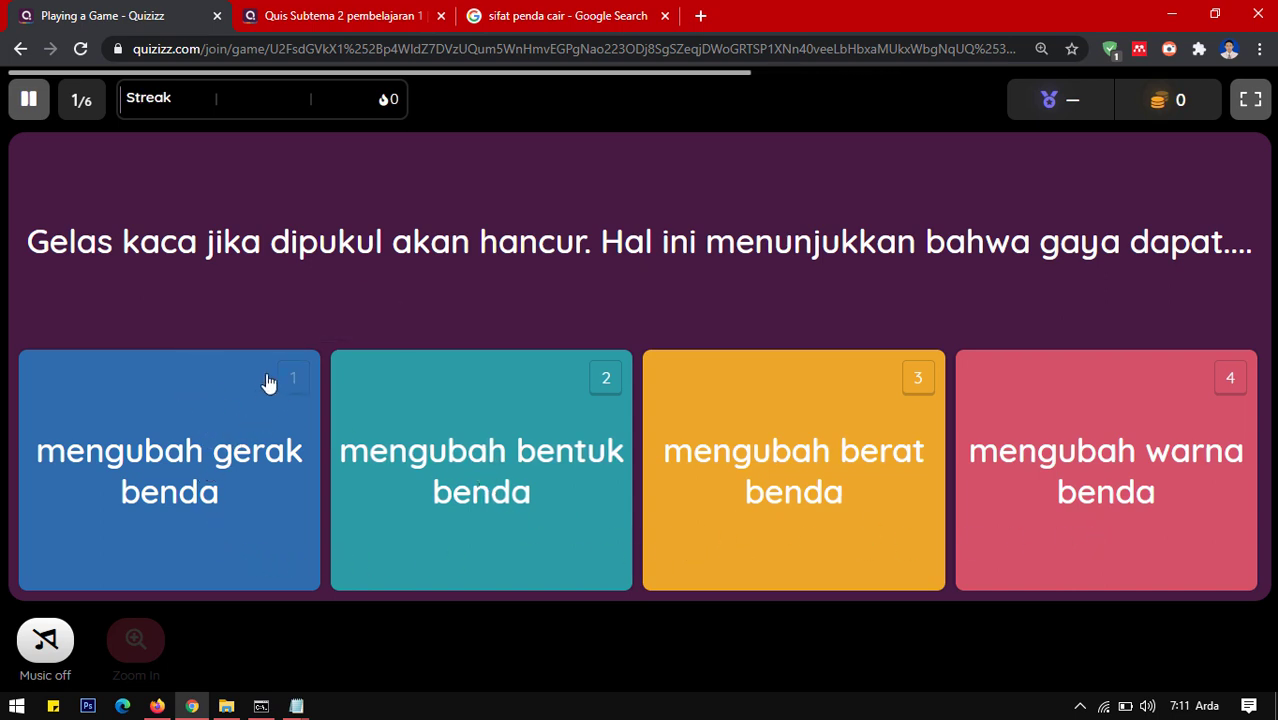
Answer the broken-glass question with "mengubah gerak benda" and the liquid-to-solid question with "Membeku"
click(184, 458)
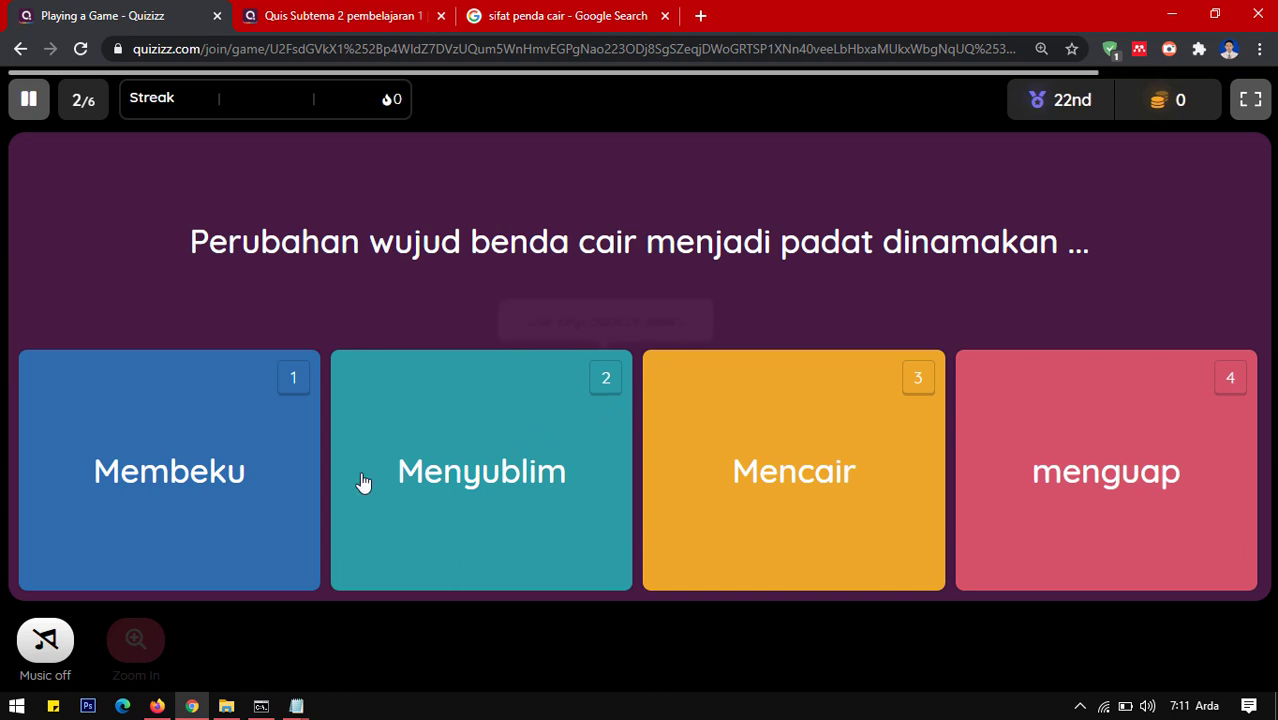
click(234, 488)
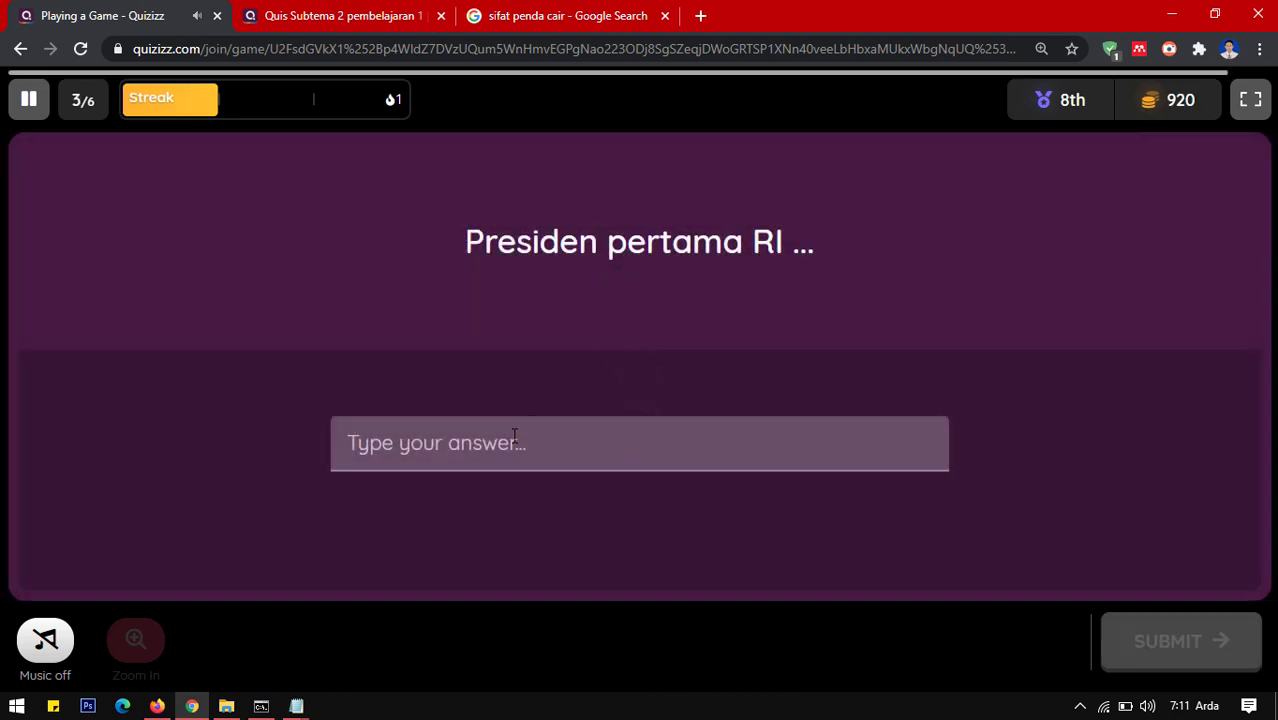
Answer the first-president question with "sukarno" and the pushed-table question with "bentuk benda"
click(511, 441)
text(sukarno)
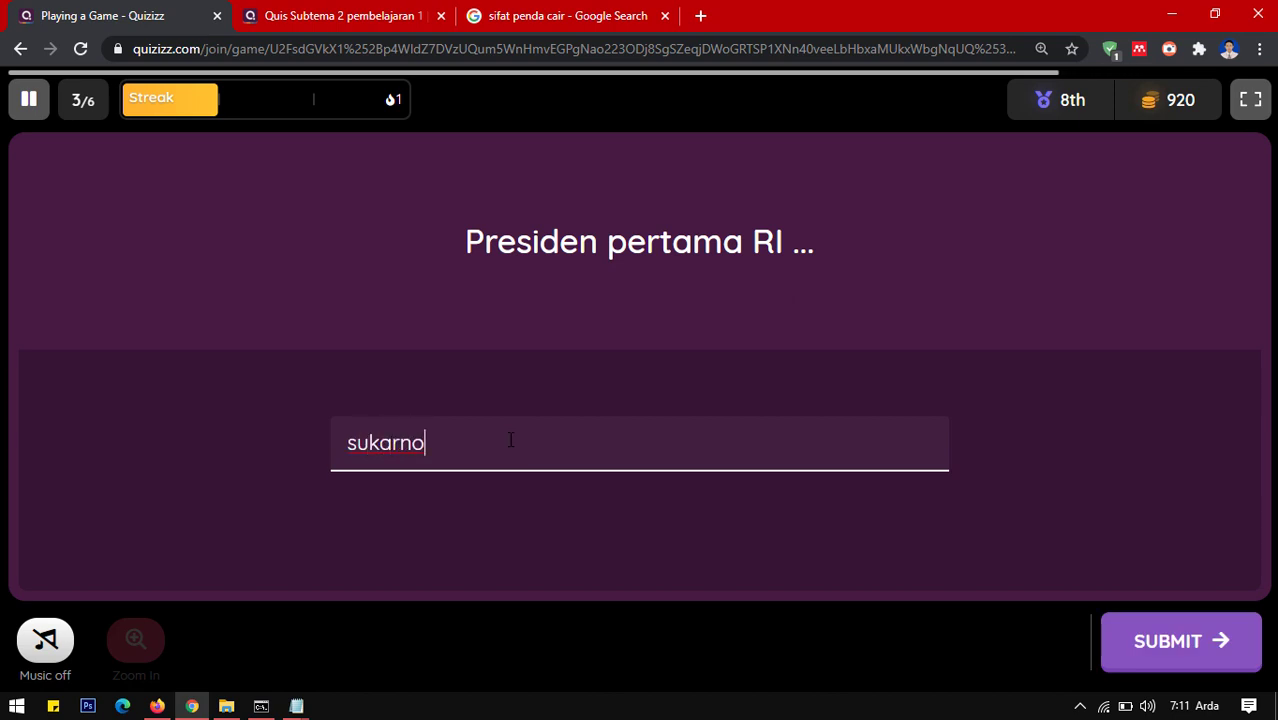
click(1115, 660)
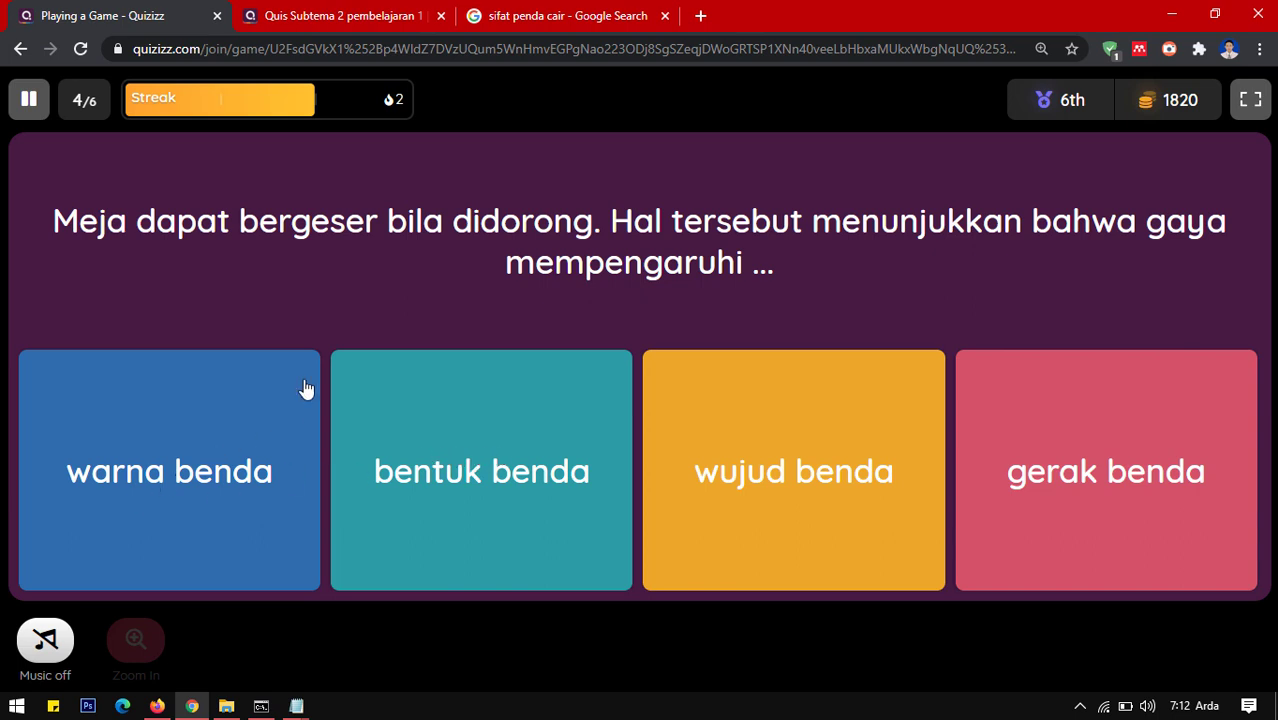
click(497, 464)
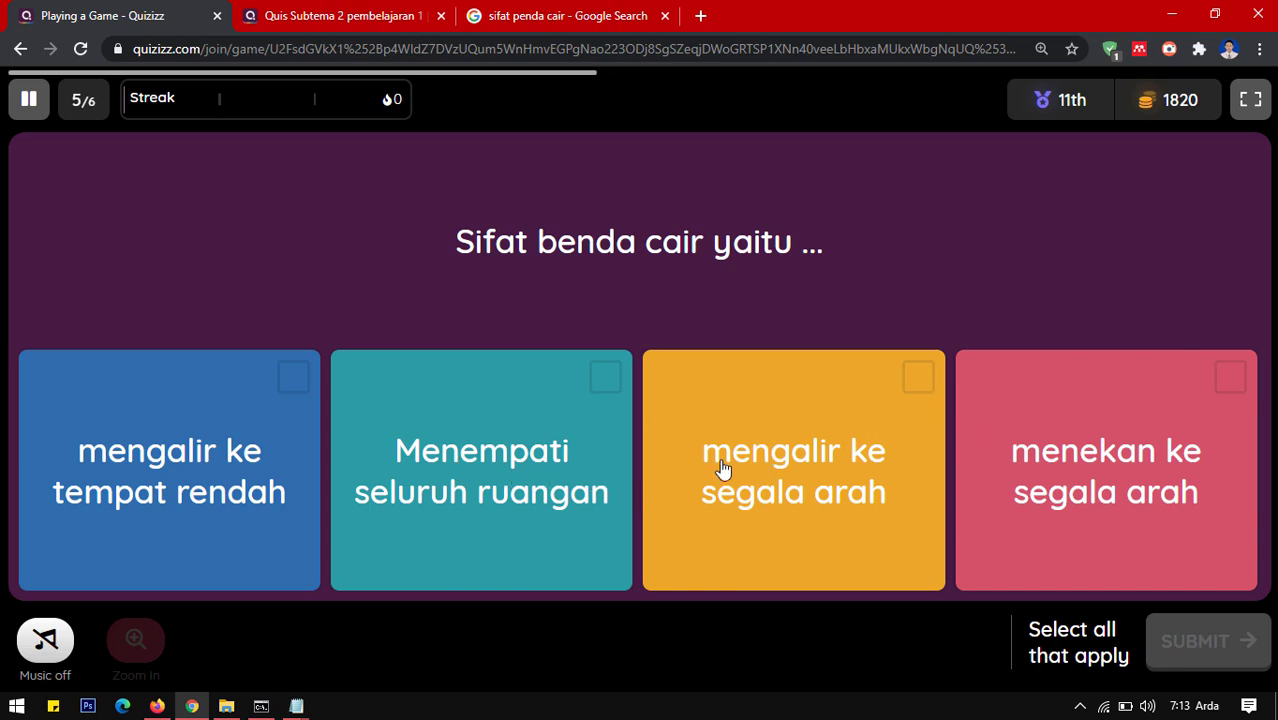
Answer the liquid-properties question with "mengalir ke tempat rendah" and "menekan ke segala arah", and the final question with "mobil bergerak menjadi berhenti setelah ditahan dari arah berlawanan"
click(297, 374)
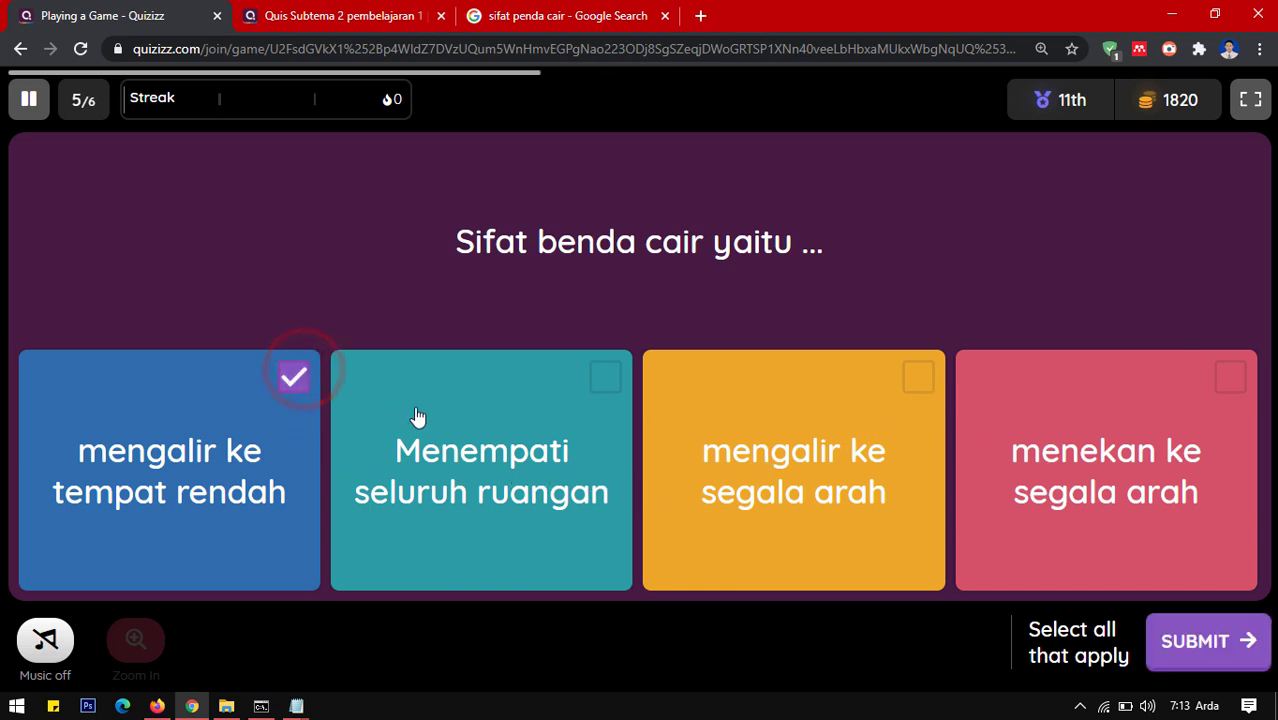
click(1222, 382)
click(1190, 640)
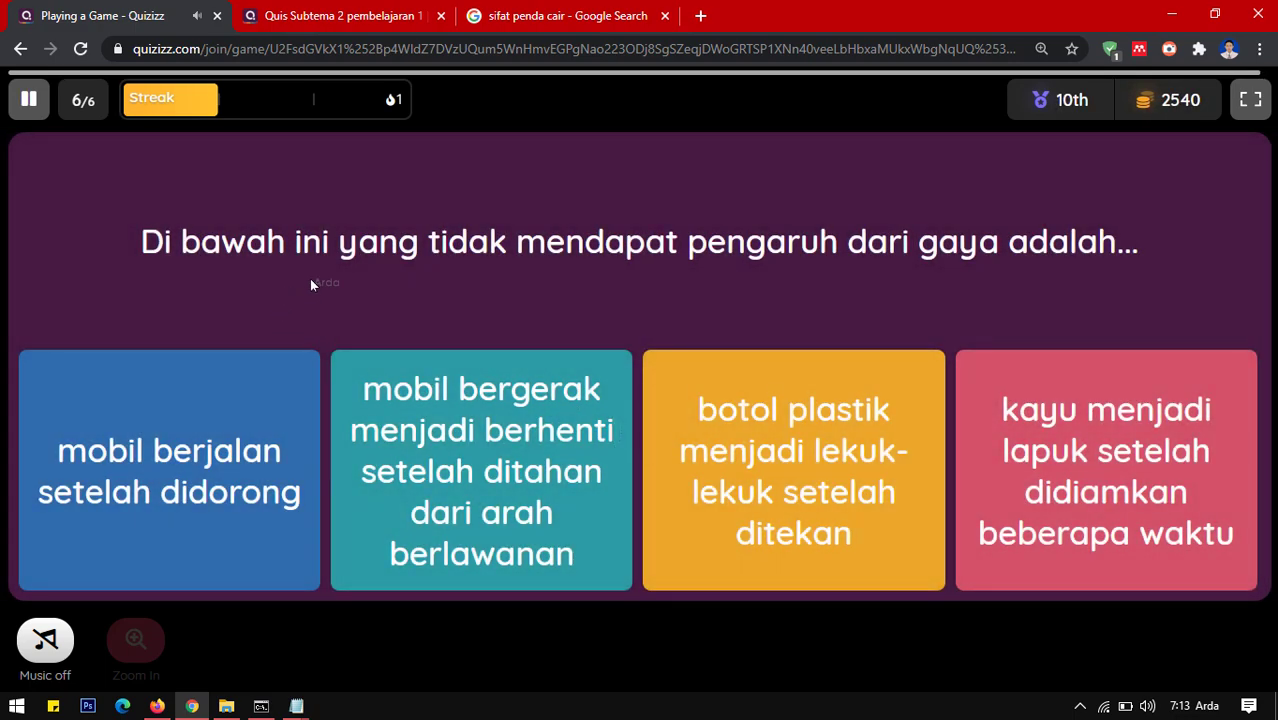
click(471, 436)
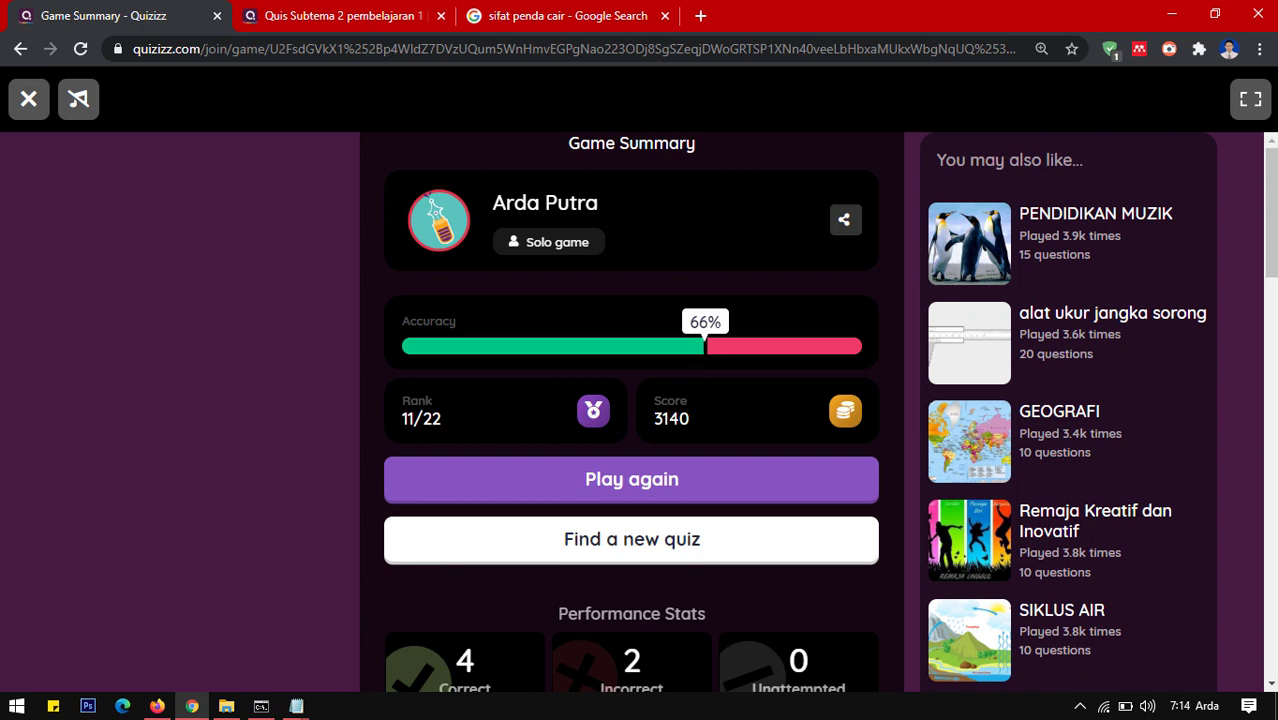
Look over the score, performance stats and reviewed questions in the game summary, and exit the game
double_click(656, 418)
scroll(725, 417, down, 15)
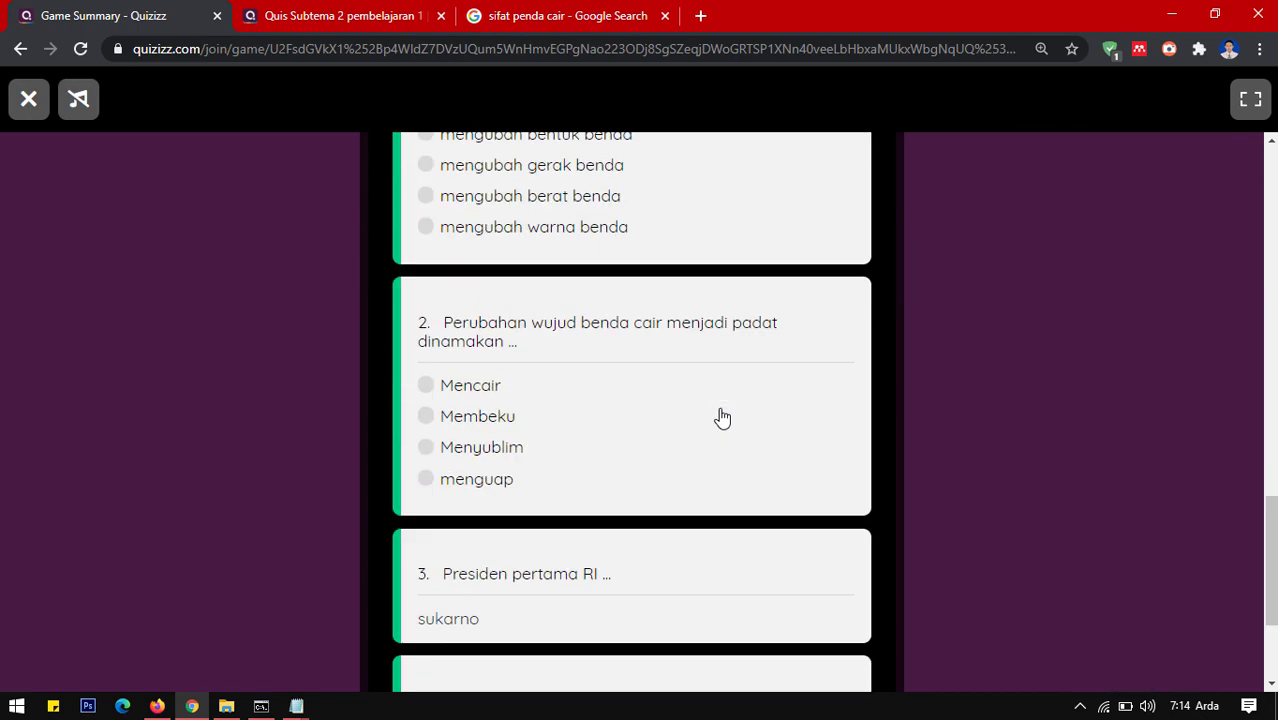
scroll(722, 417, down, 2)
scroll(584, 485, down, 5)
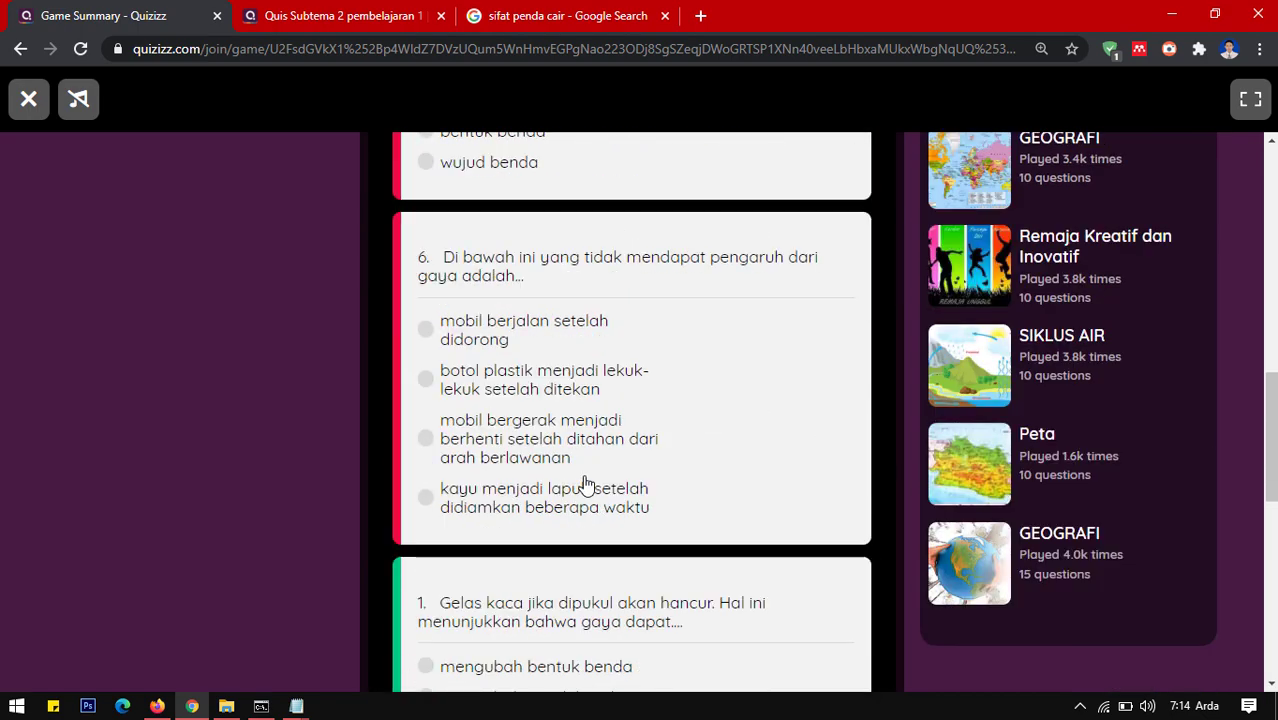
scroll(586, 485, up, 8)
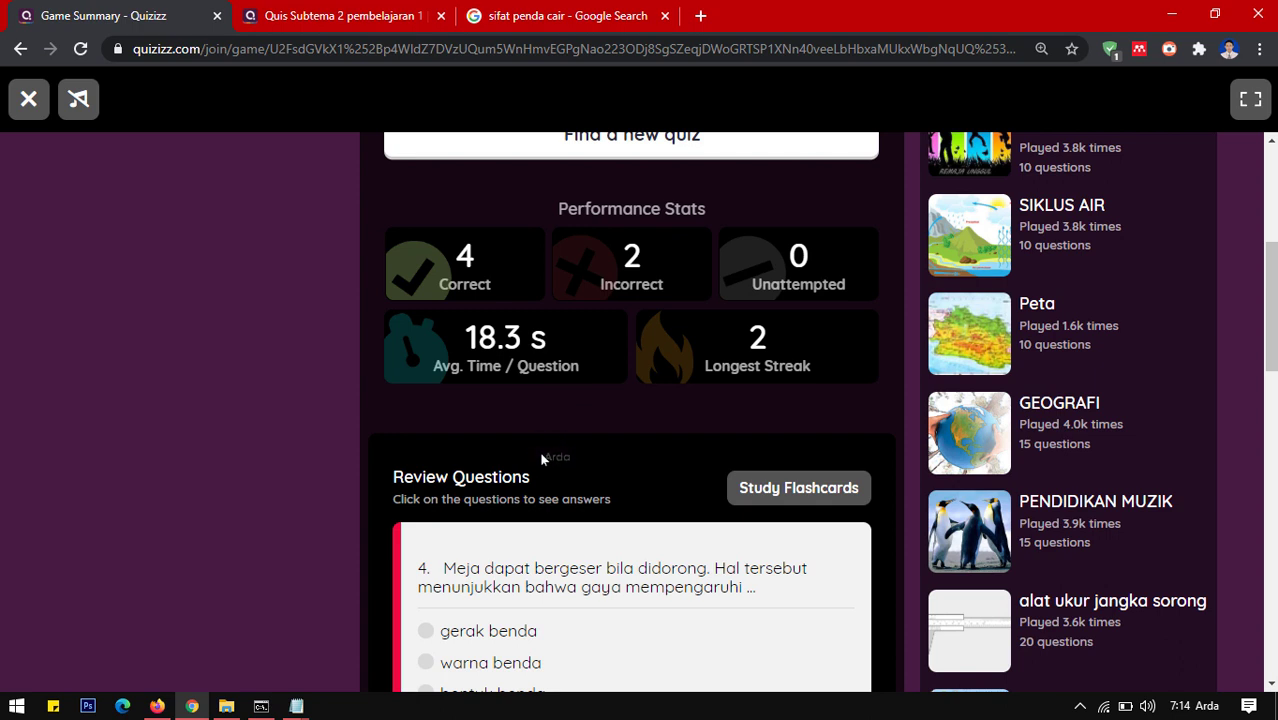
scroll(541, 458, up, 1)
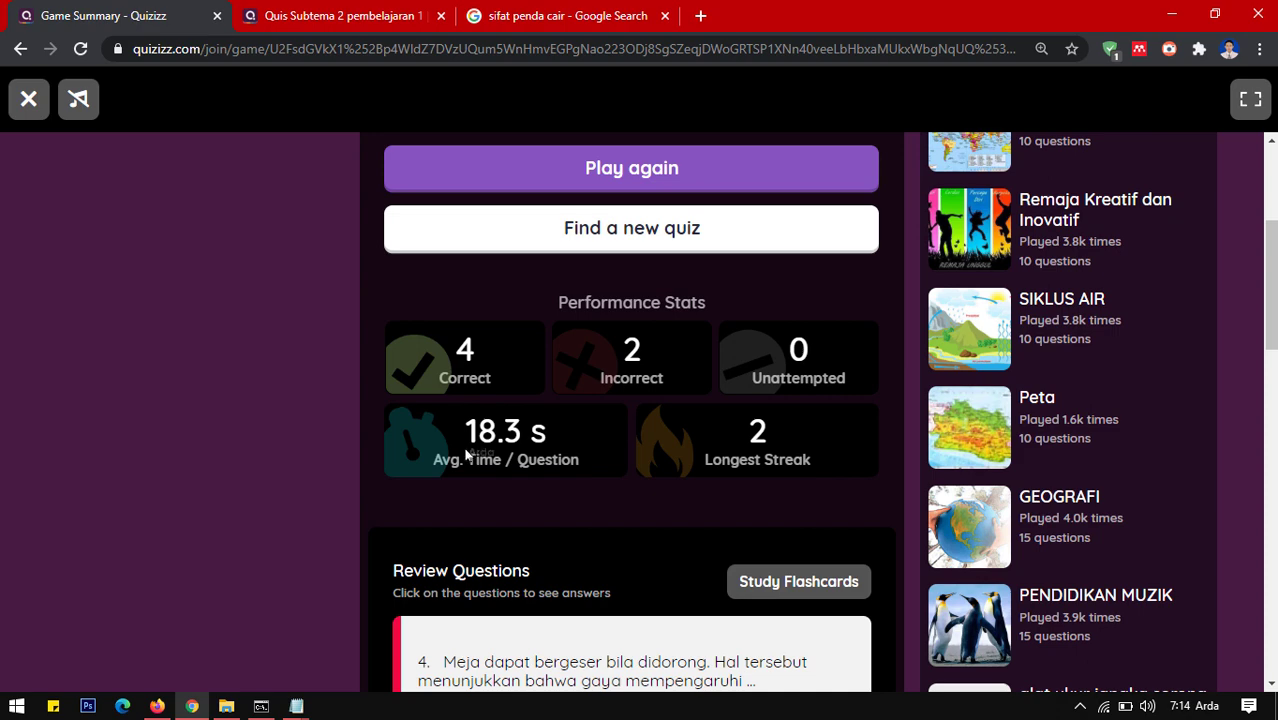
scroll(706, 480, up, 3)
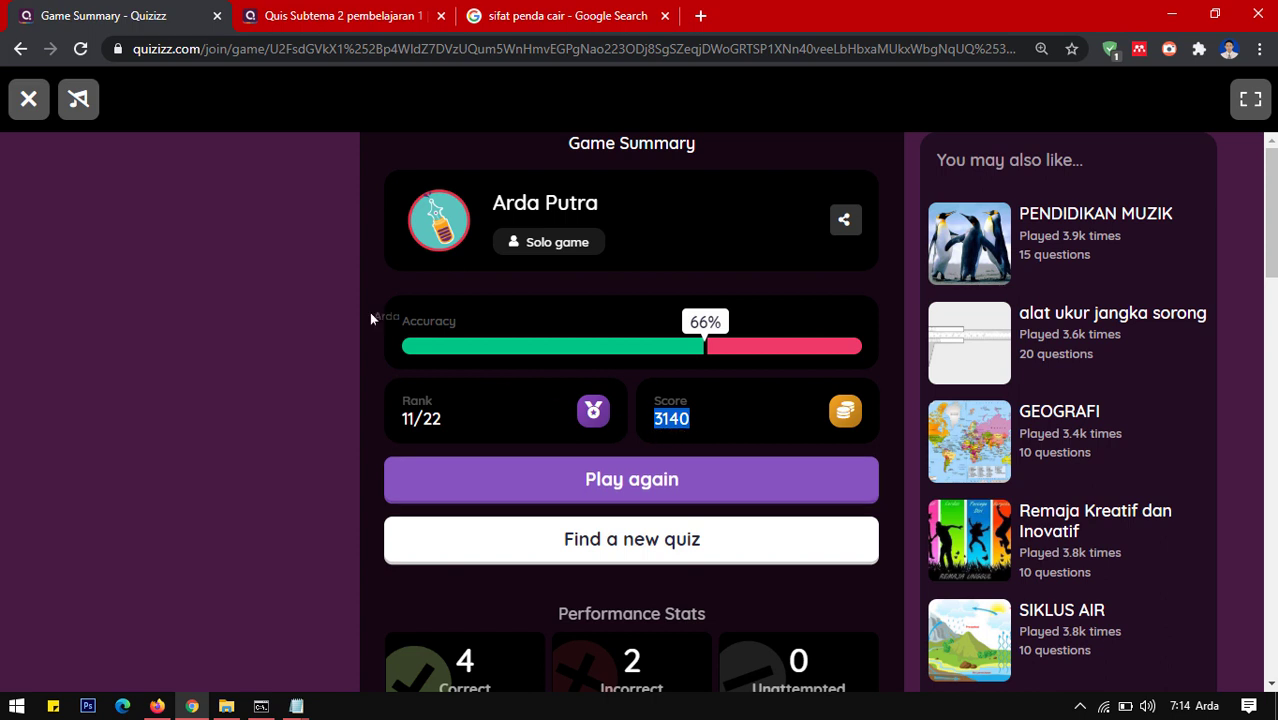
click(28, 98)
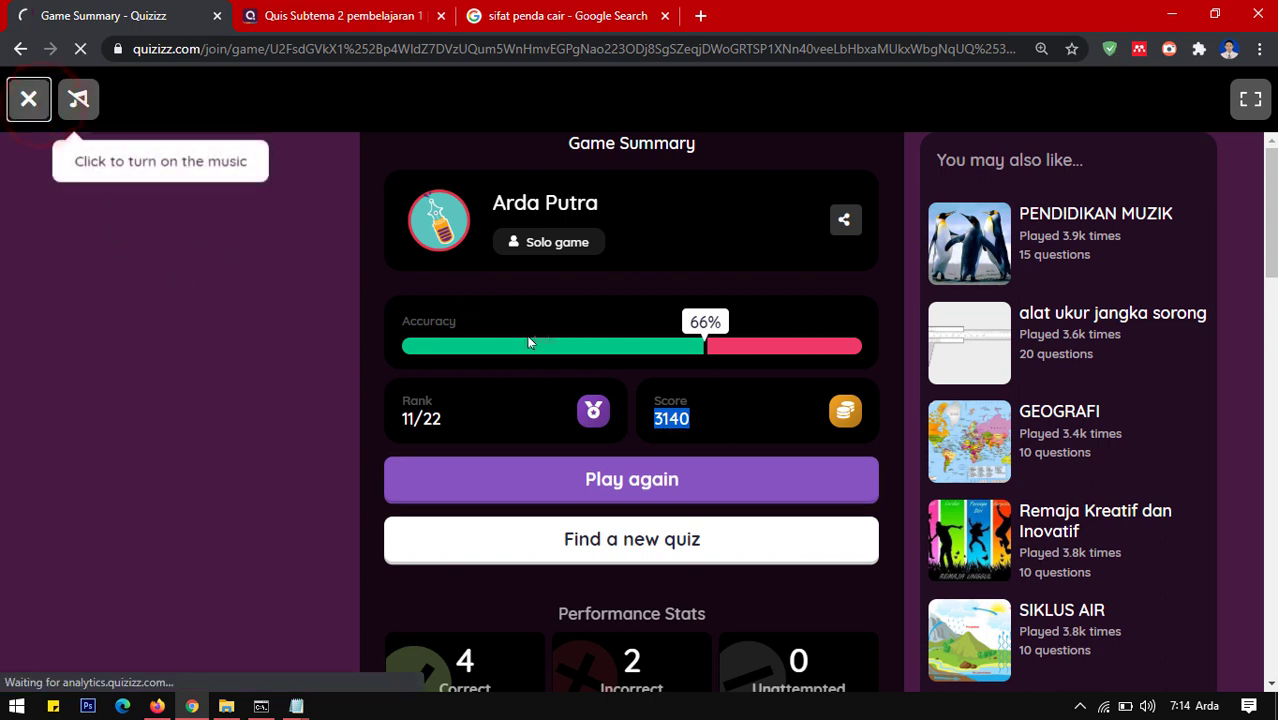
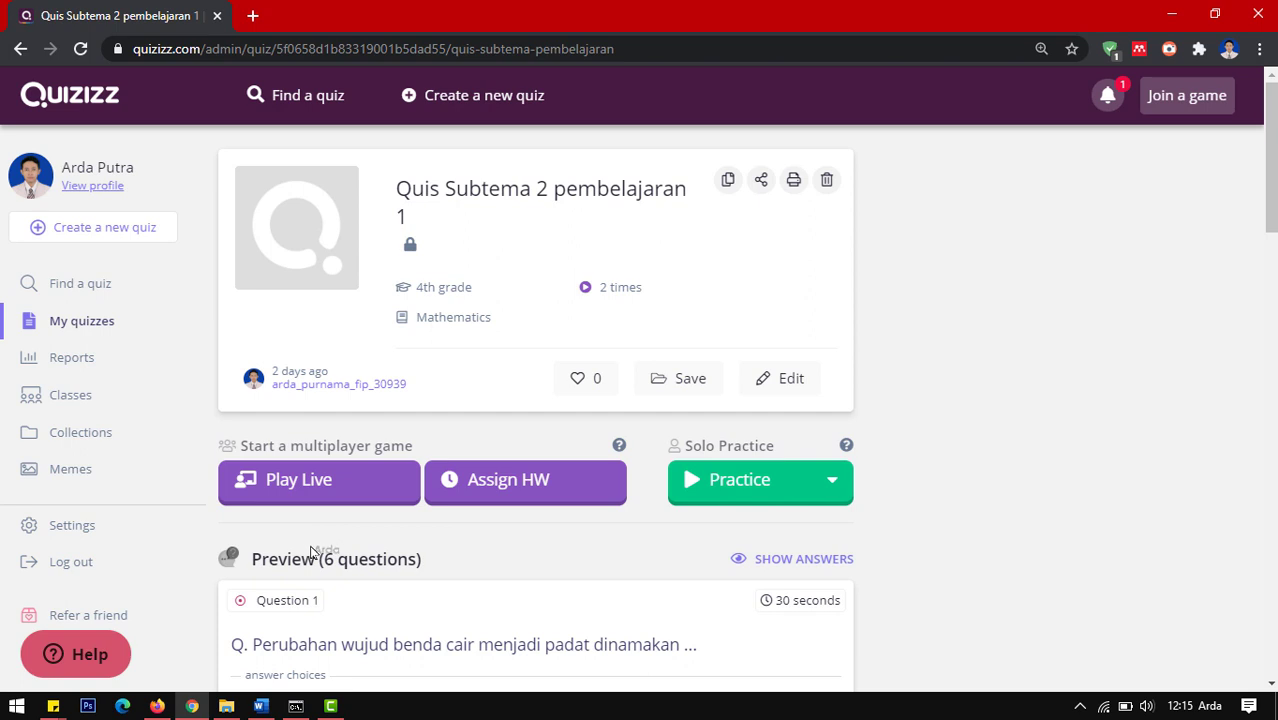
Open the live game setup for the quiz and look over its game modes and general settings
click(301, 493)
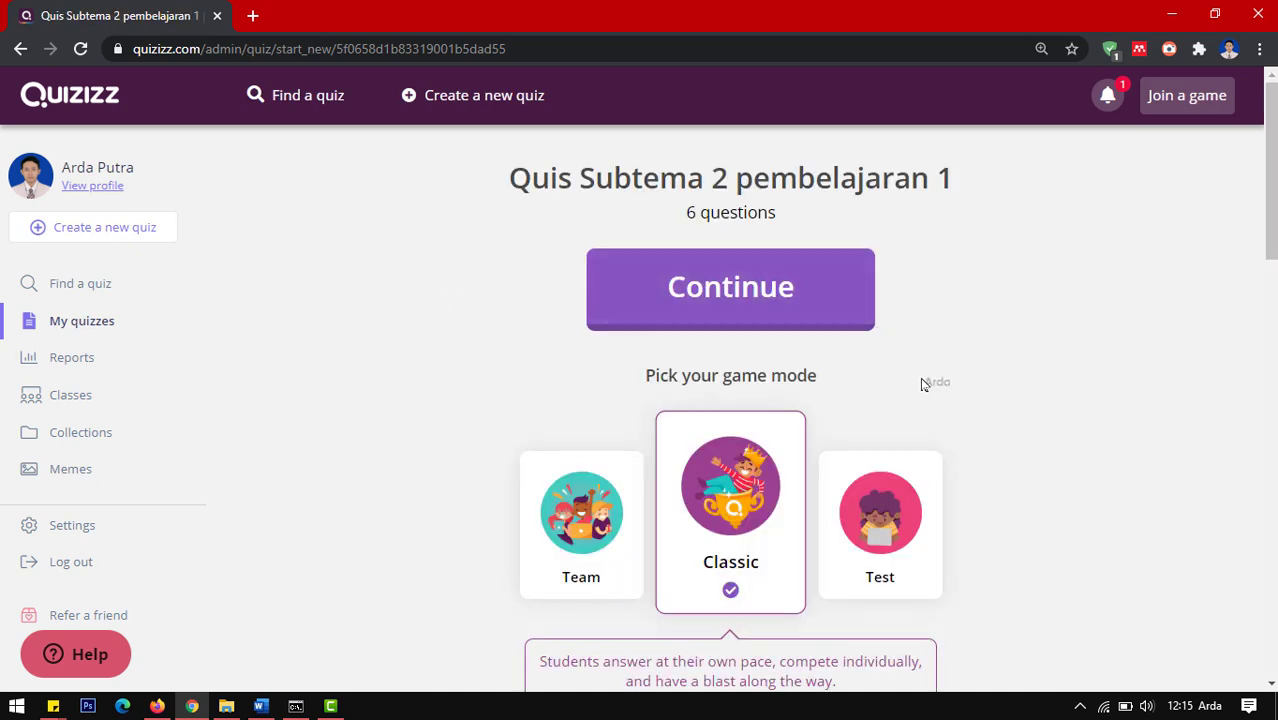
scroll(928, 395, down, 1)
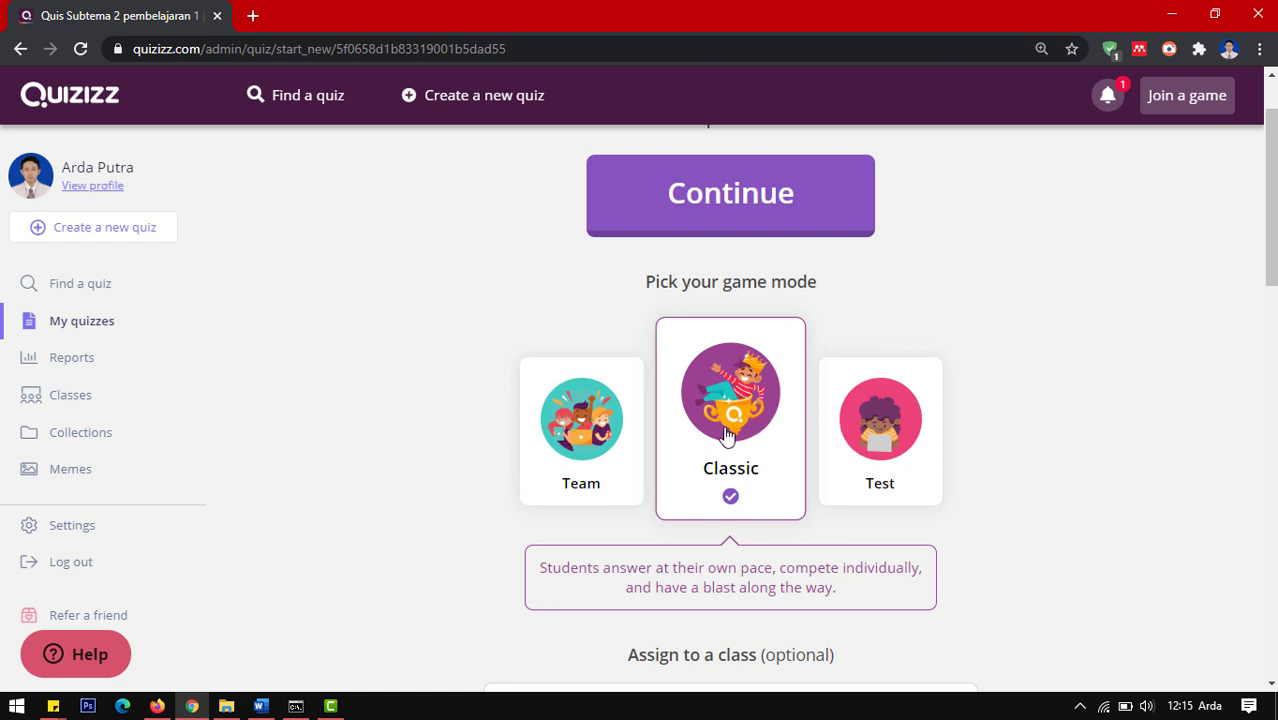
scroll(990, 457, down, 5)
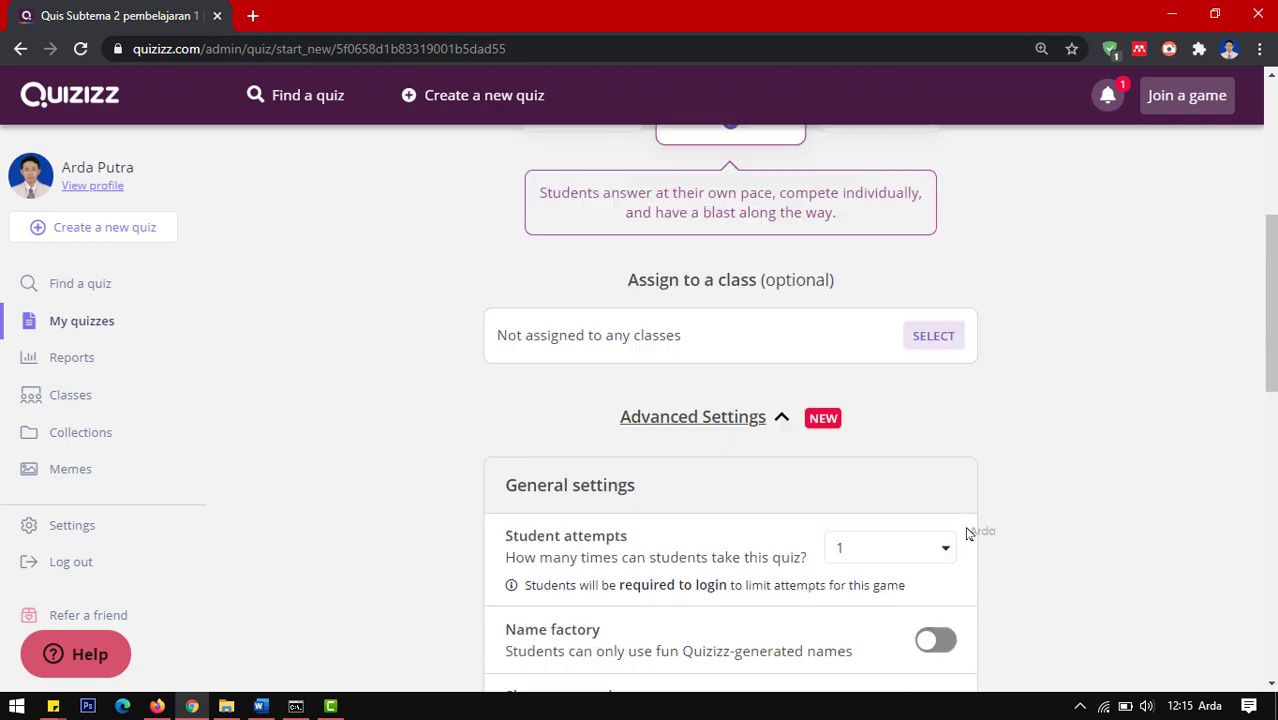
scroll(962, 531, up, 4)
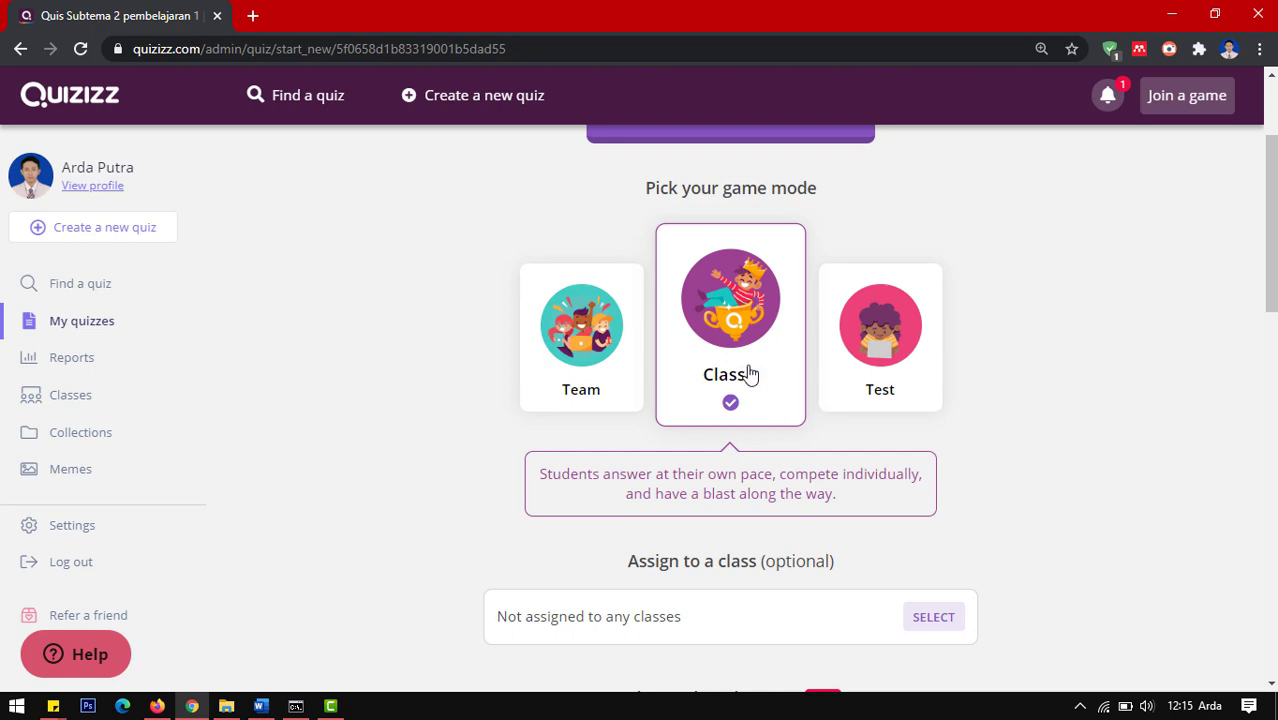
scroll(752, 378, down, 5)
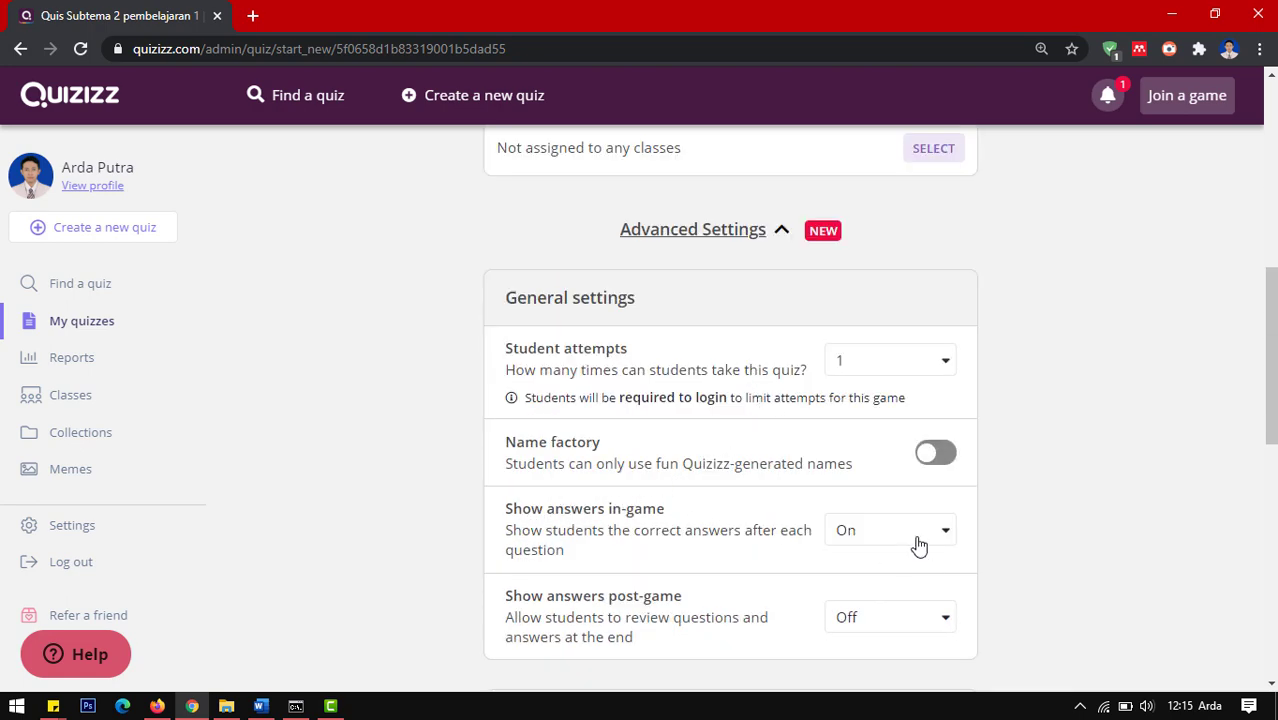
scroll(1012, 524, up, 3)
scroll(1012, 524, up, 1)
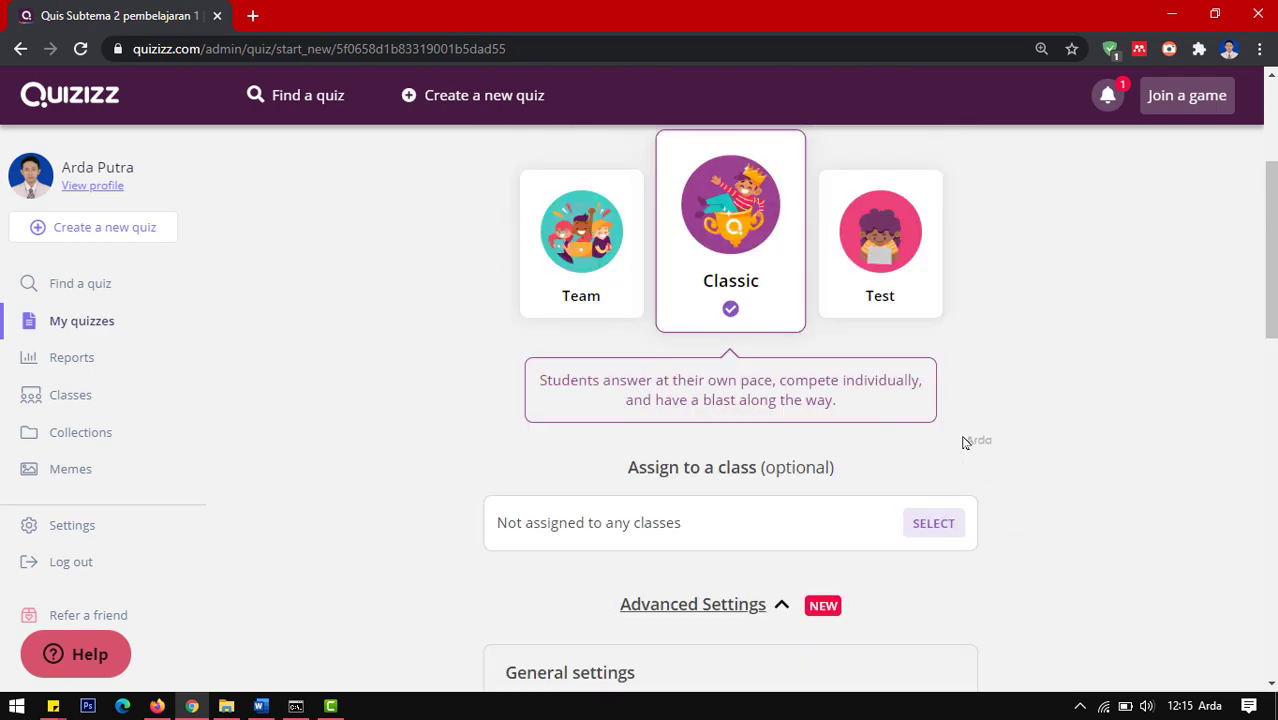
Try the Test game mode, examine its general and gameplay settings, and switch back to Classic
click(887, 277)
scroll(1022, 445, down, 5)
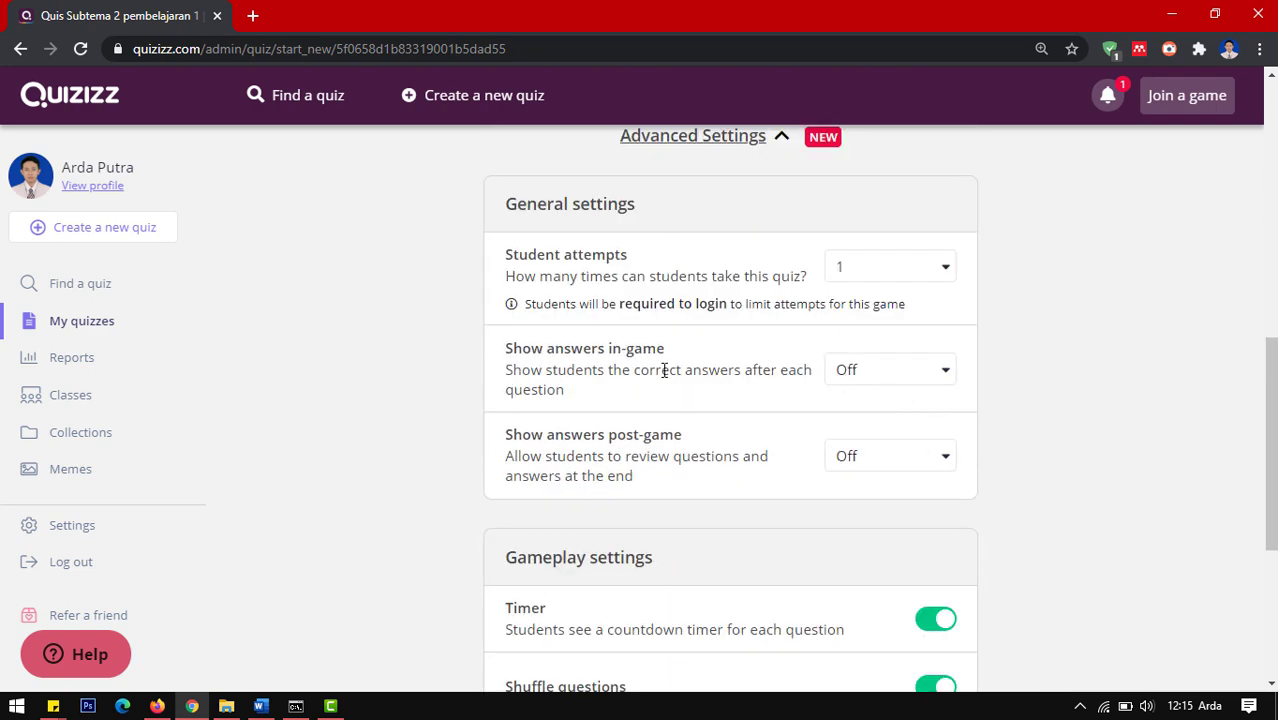
scroll(996, 429, down, 4)
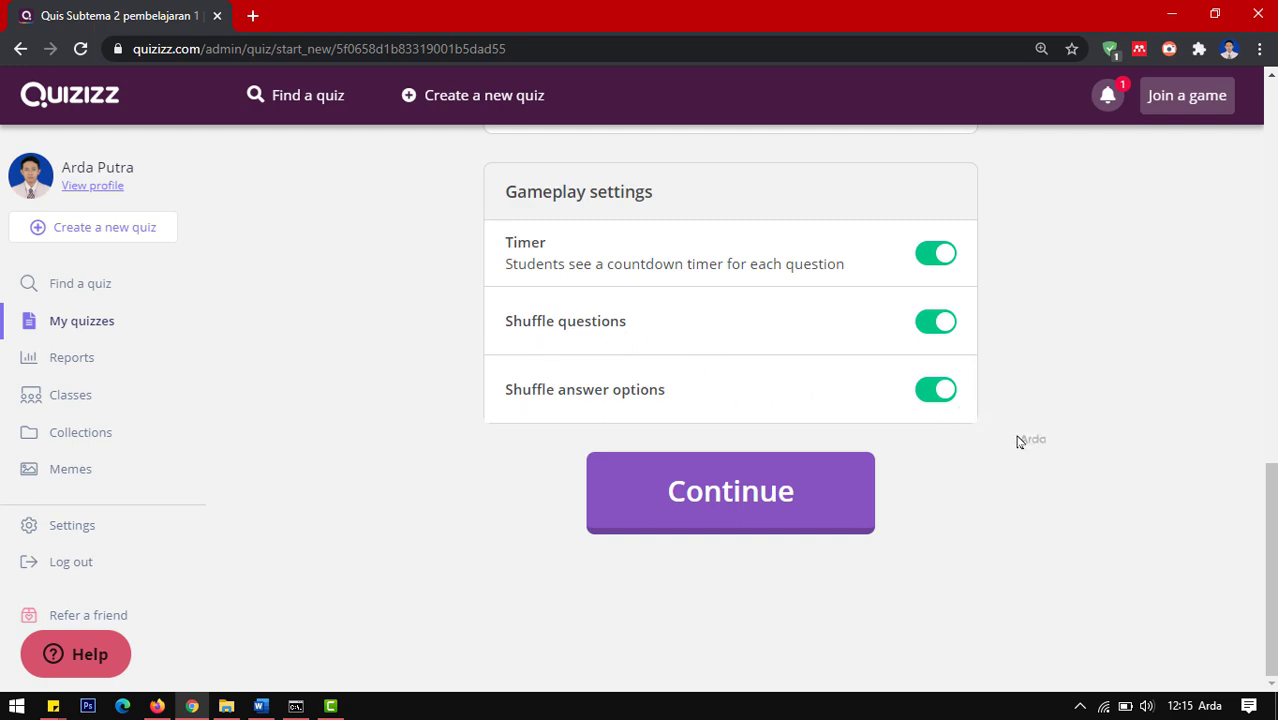
scroll(1017, 440, up, 6)
click(793, 290)
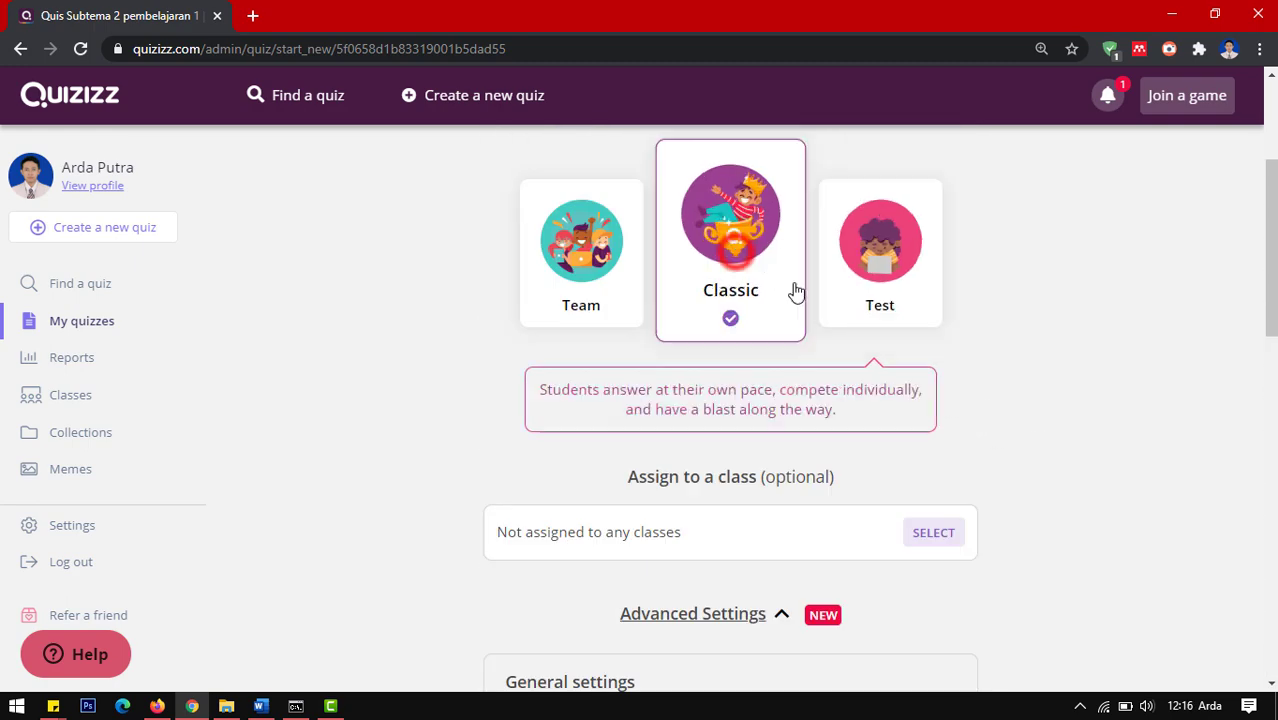
Examine the Classic mode's class assignment, general settings and gameplay settings
scroll(1058, 425, down, 8)
scroll(1058, 427, down, 1)
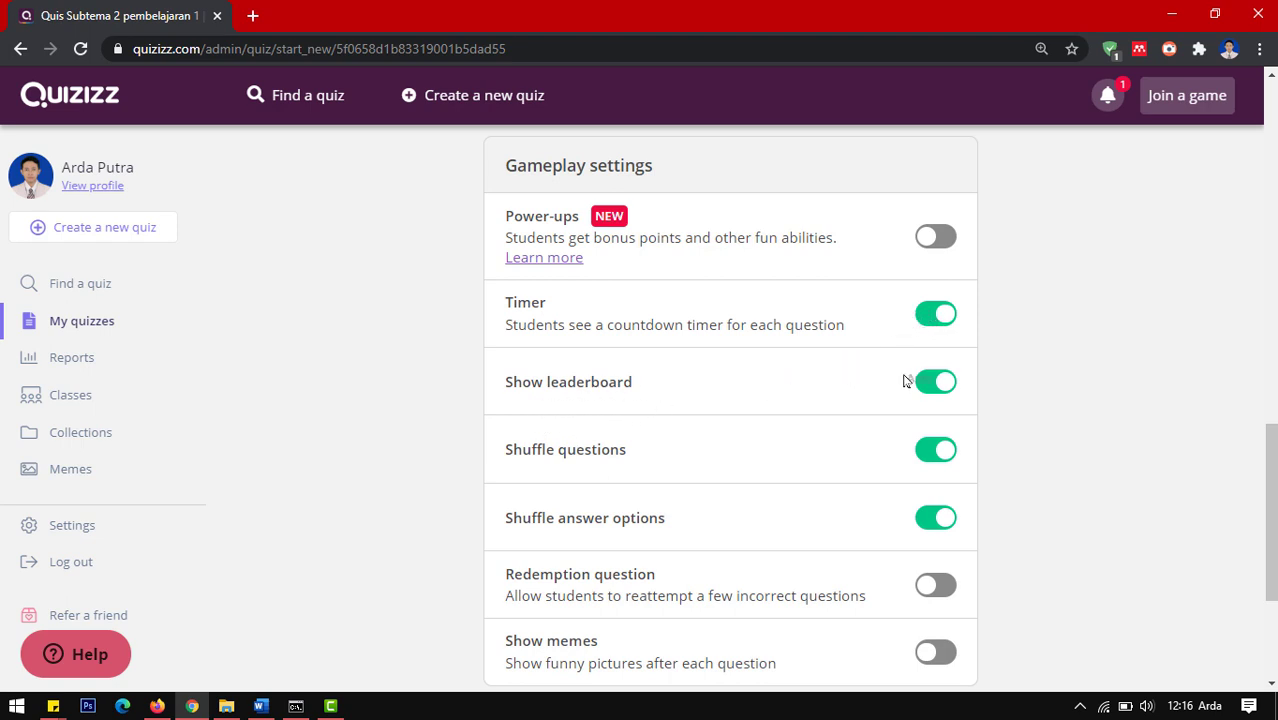
scroll(673, 499, down, 1)
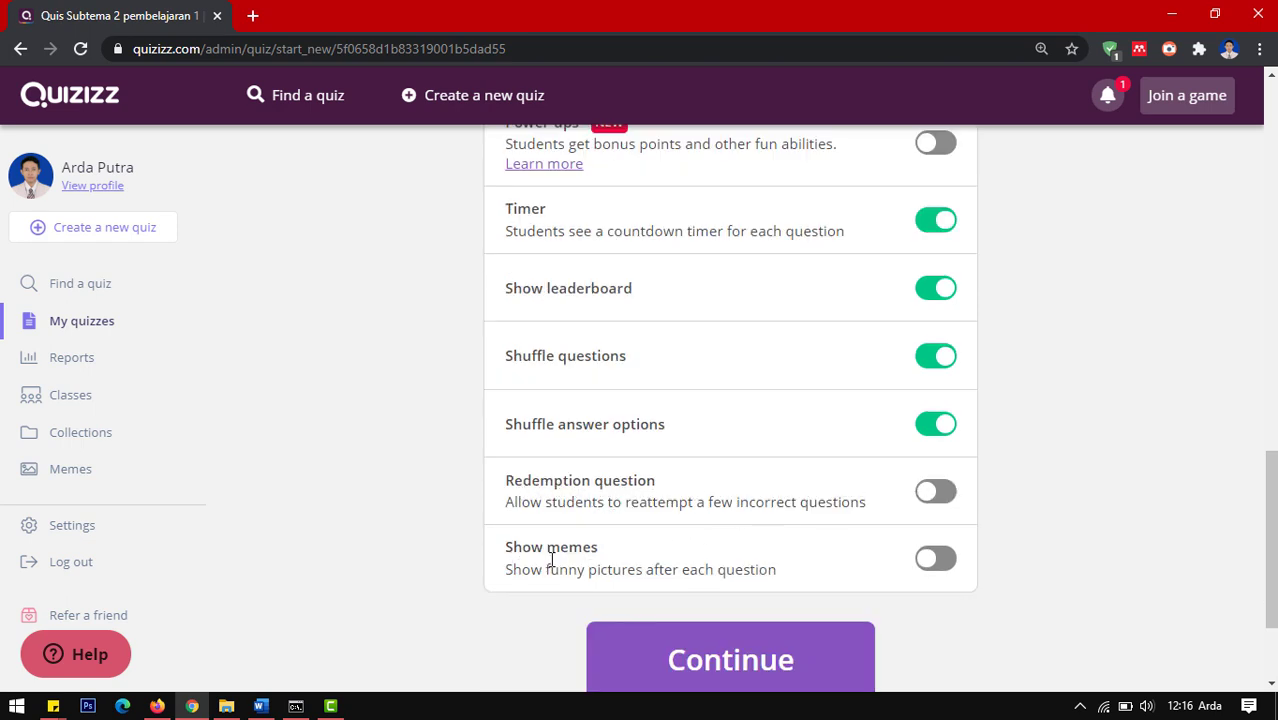
scroll(986, 553, up, 8)
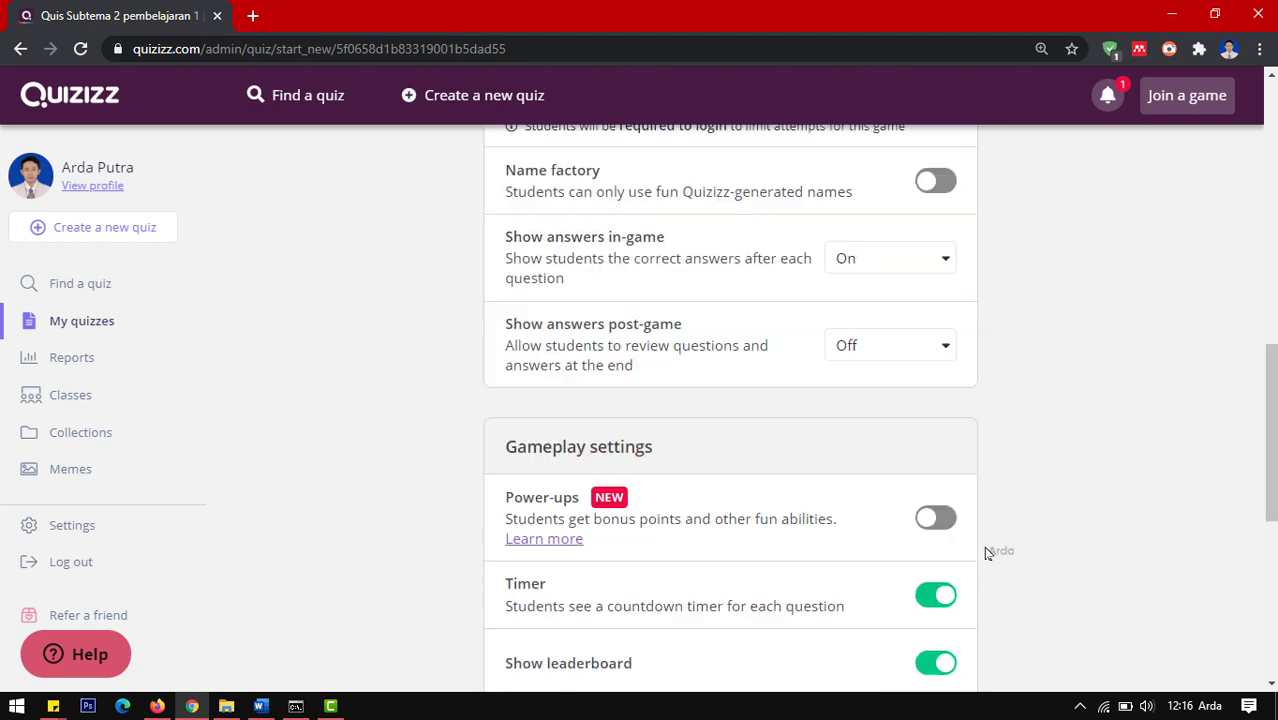
scroll(986, 553, up, 2)
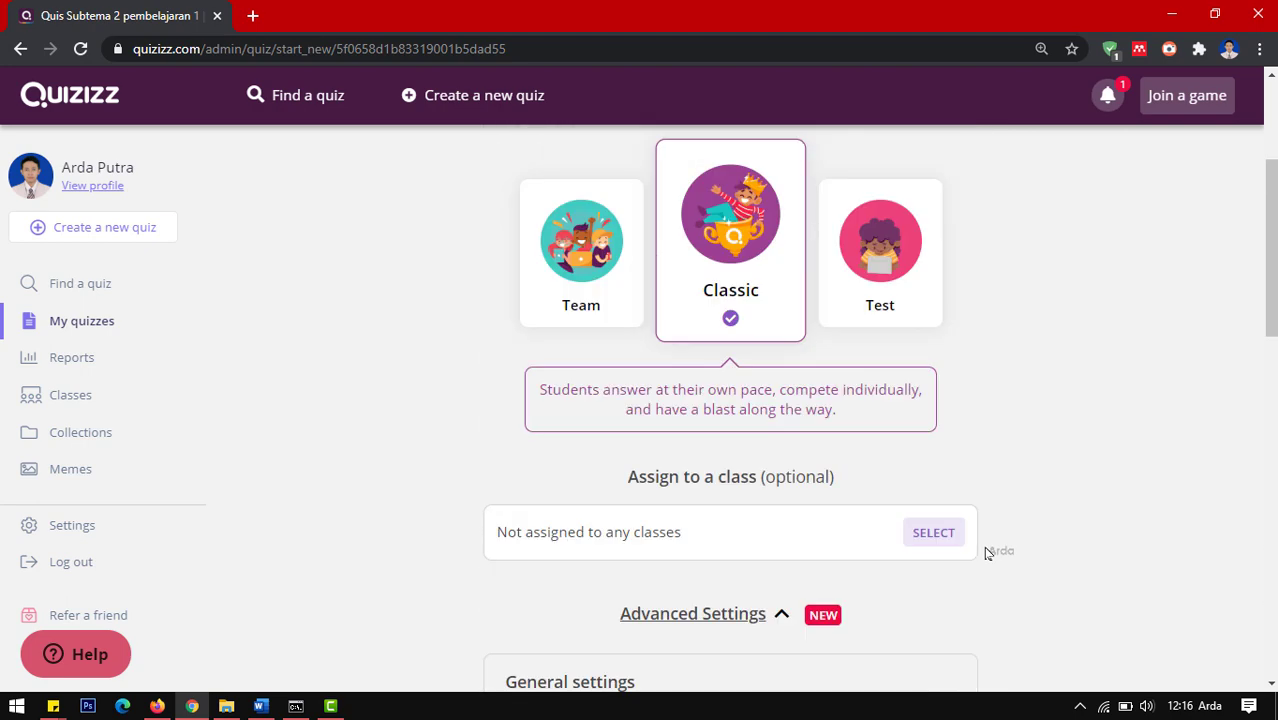
scroll(986, 553, down, 7)
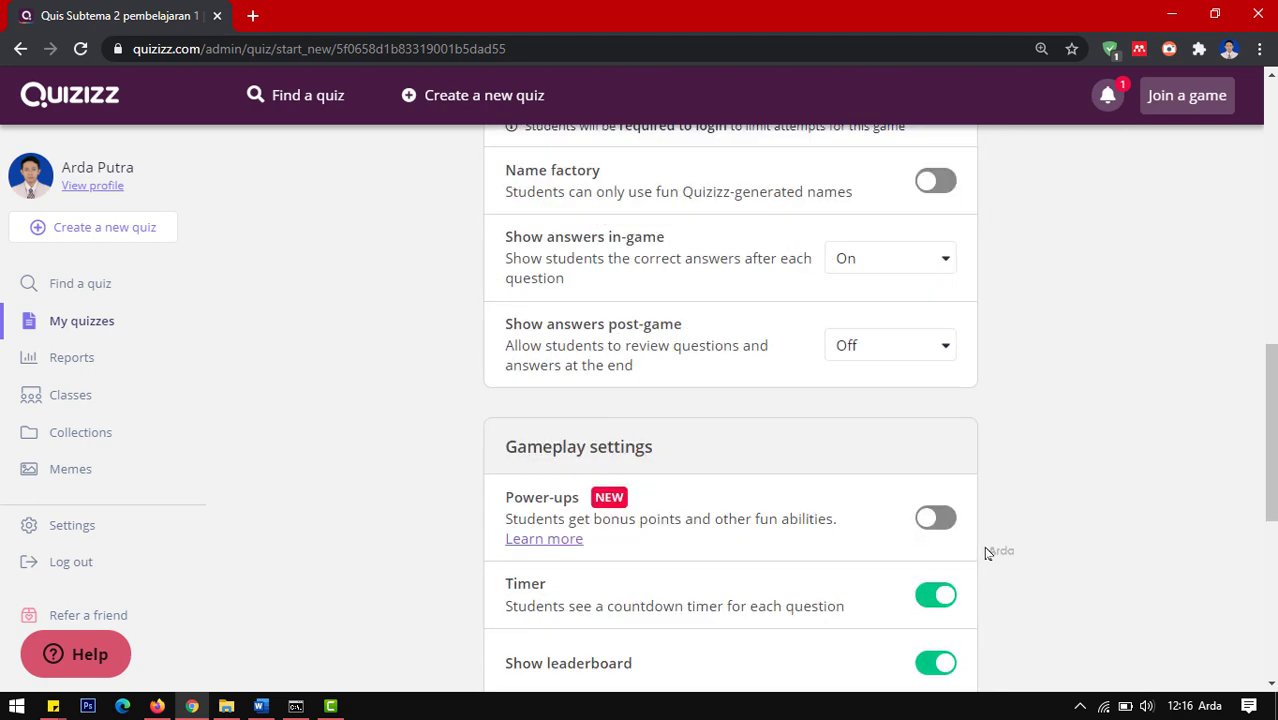
scroll(986, 553, down, 2)
scroll(986, 553, up, 9)
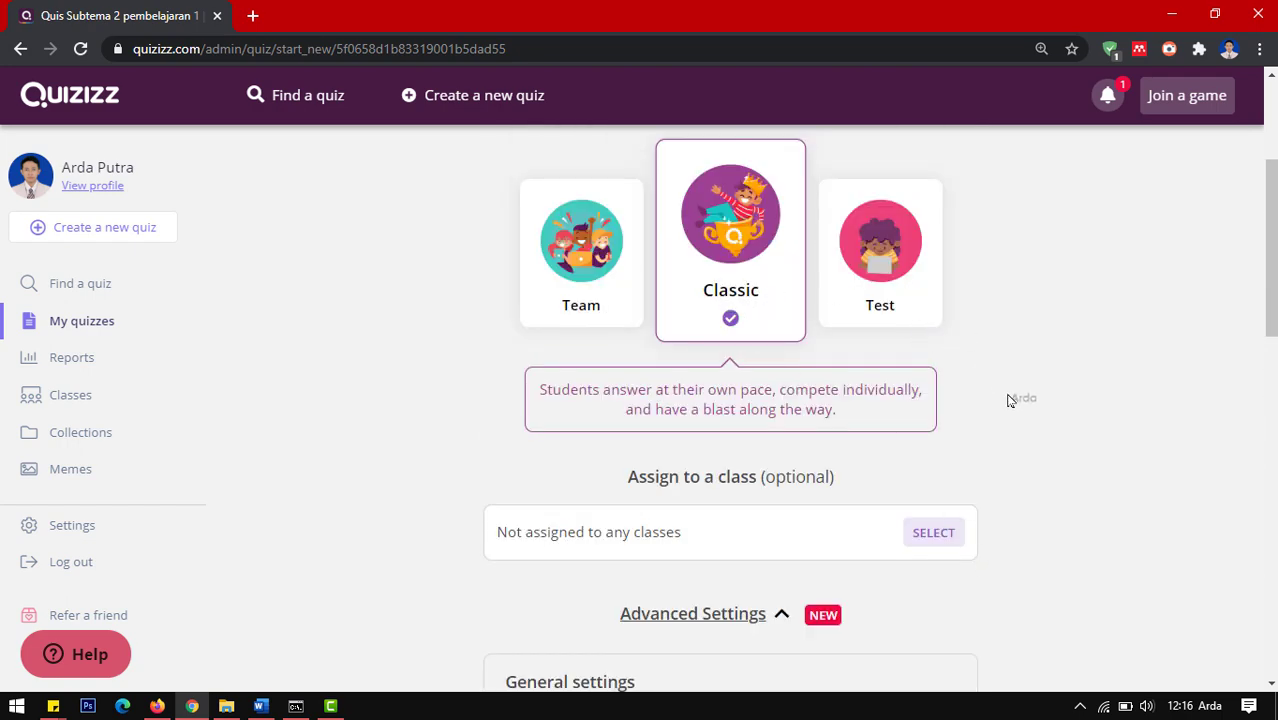
scroll(1007, 400, down, 9)
scroll(976, 497, up, 5)
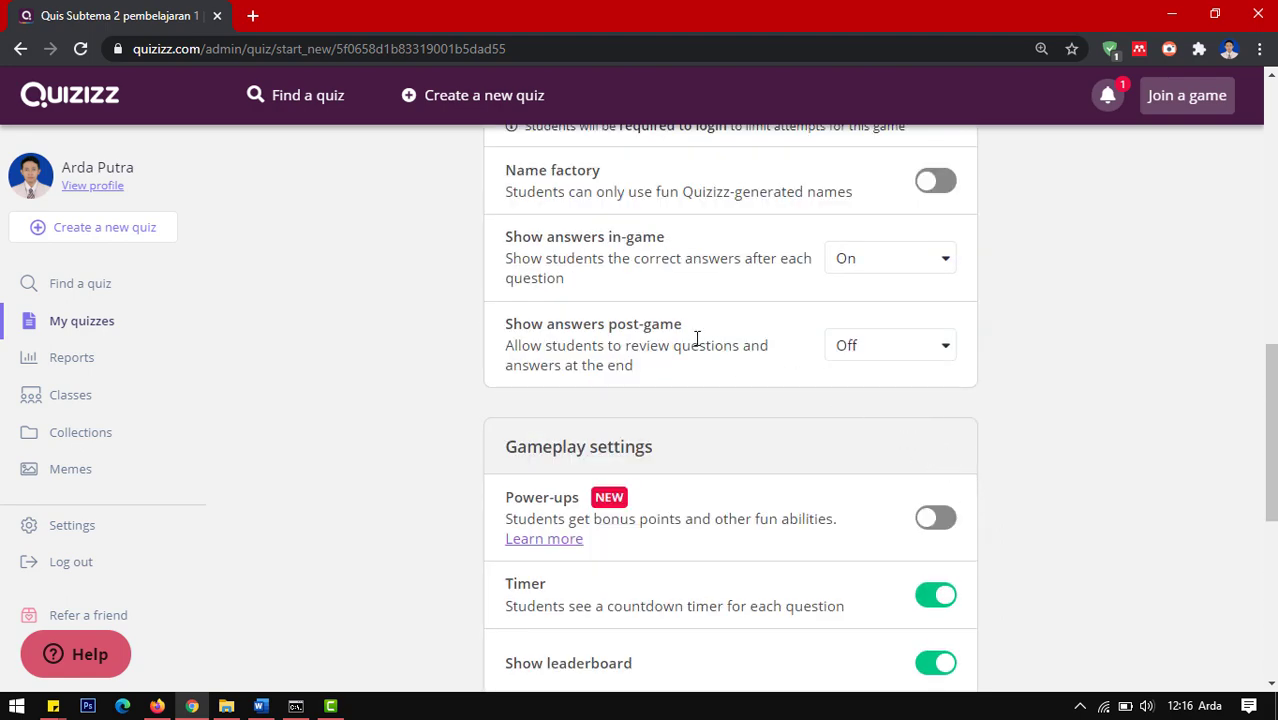
scroll(673, 337, up, 1)
scroll(626, 348, up, 1)
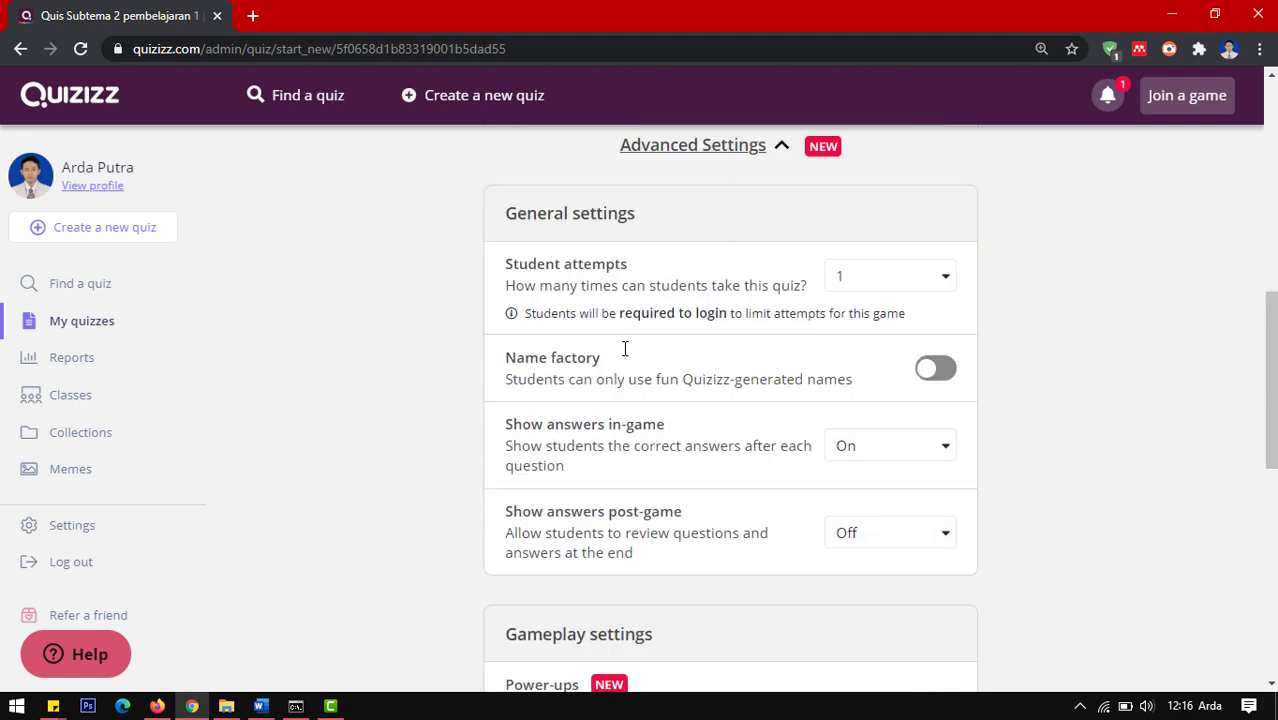
scroll(908, 271, up, 2)
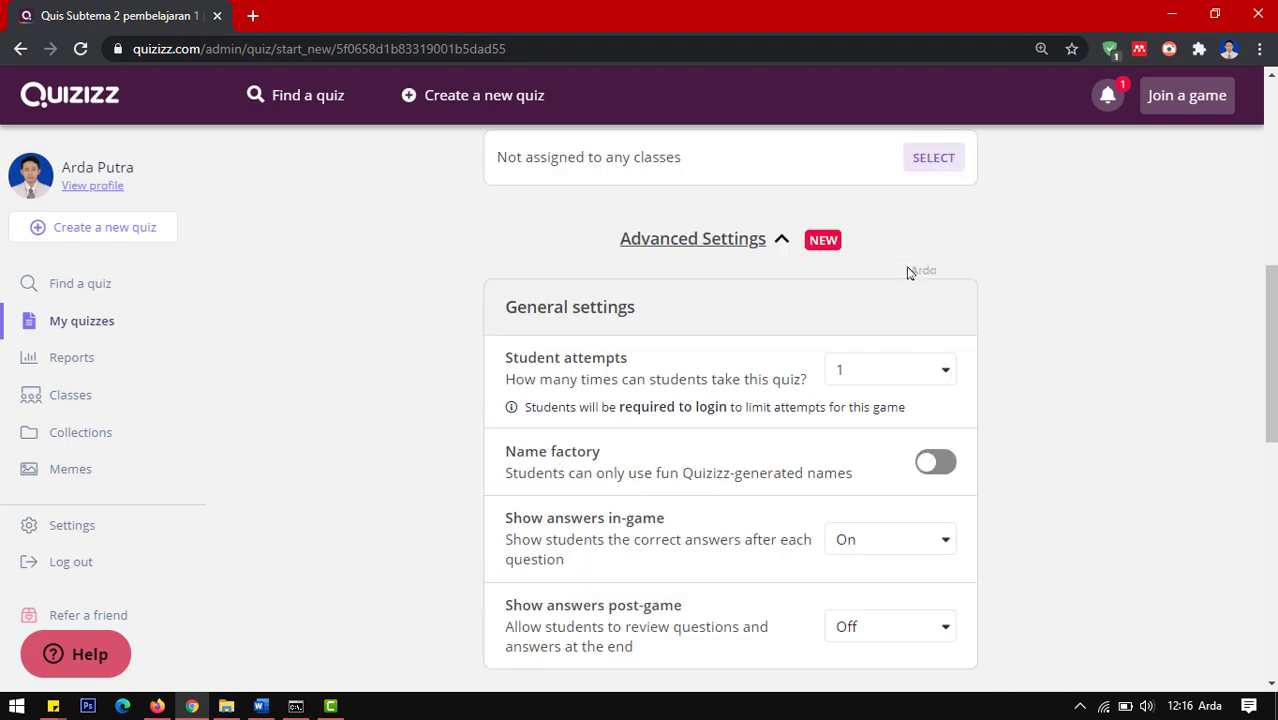
Set the number of student attempts to Unlimited in the live game's general settings
scroll(900, 285, down, 1)
click(945, 375)
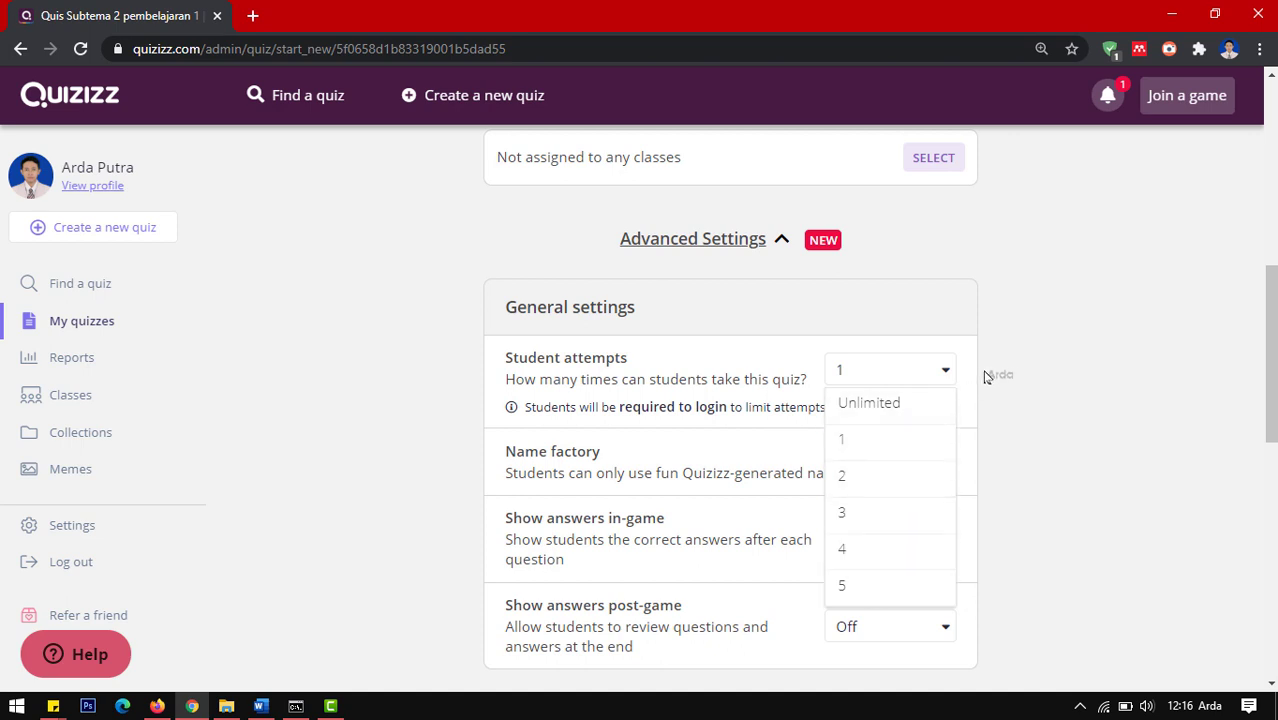
click(1022, 360)
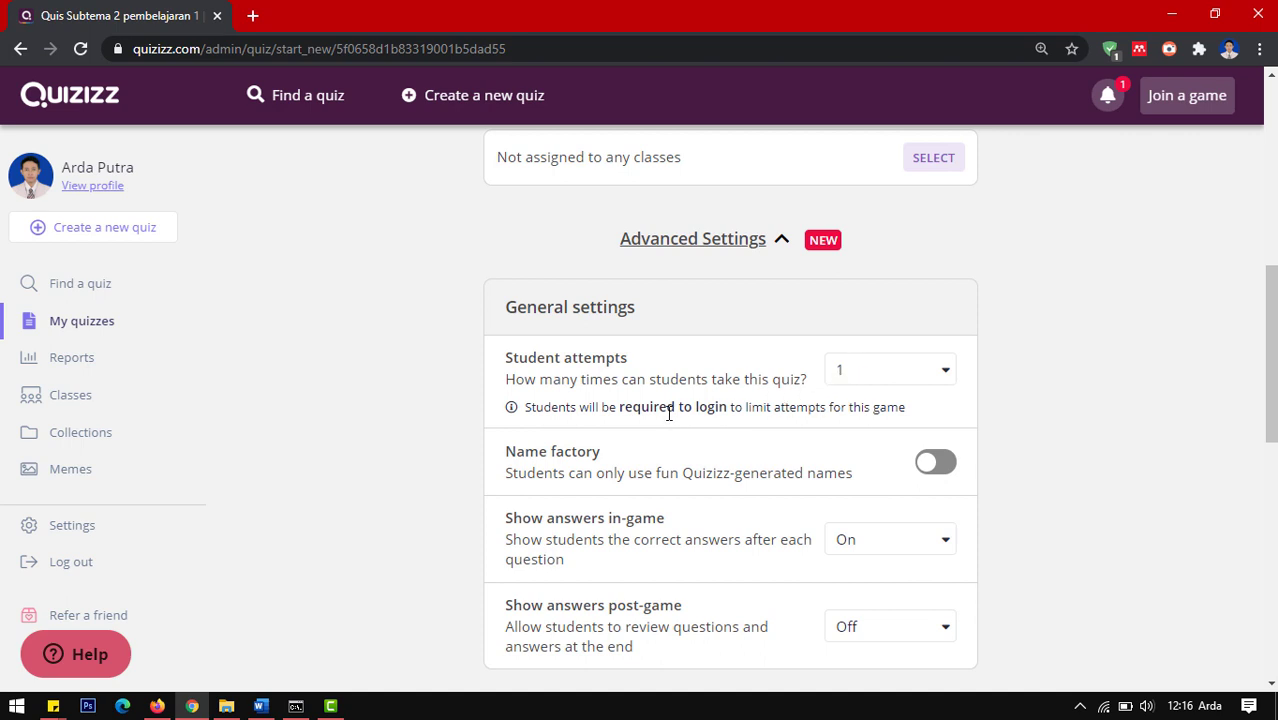
click(905, 367)
click(880, 402)
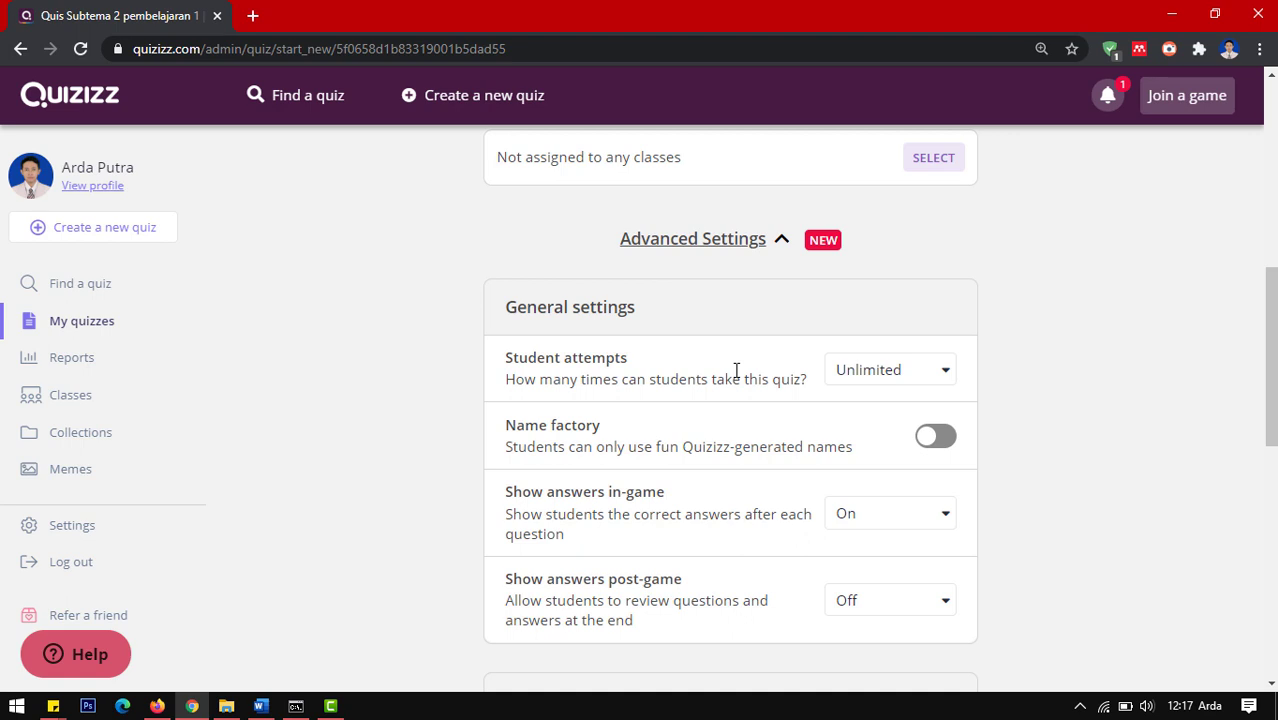
Limit the number of student attempts to 1 in the live game's general settings
click(913, 366)
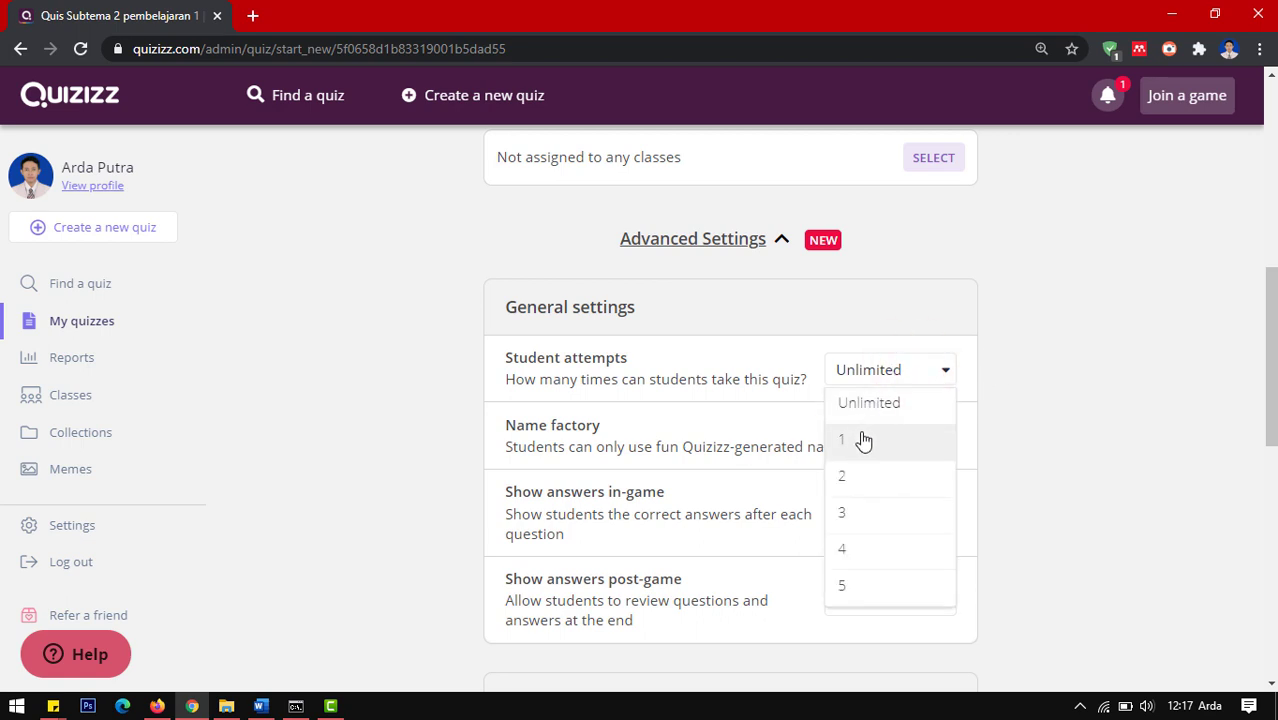
click(863, 442)
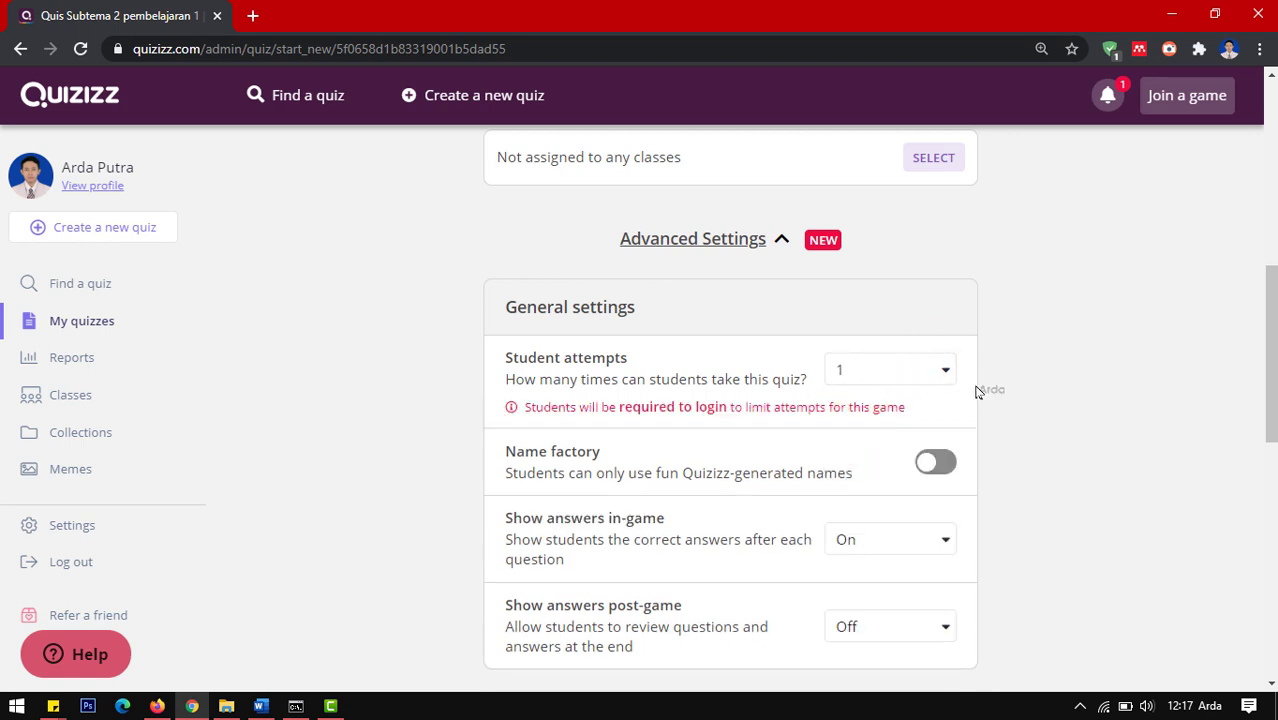
scroll(1040, 393, down, 1)
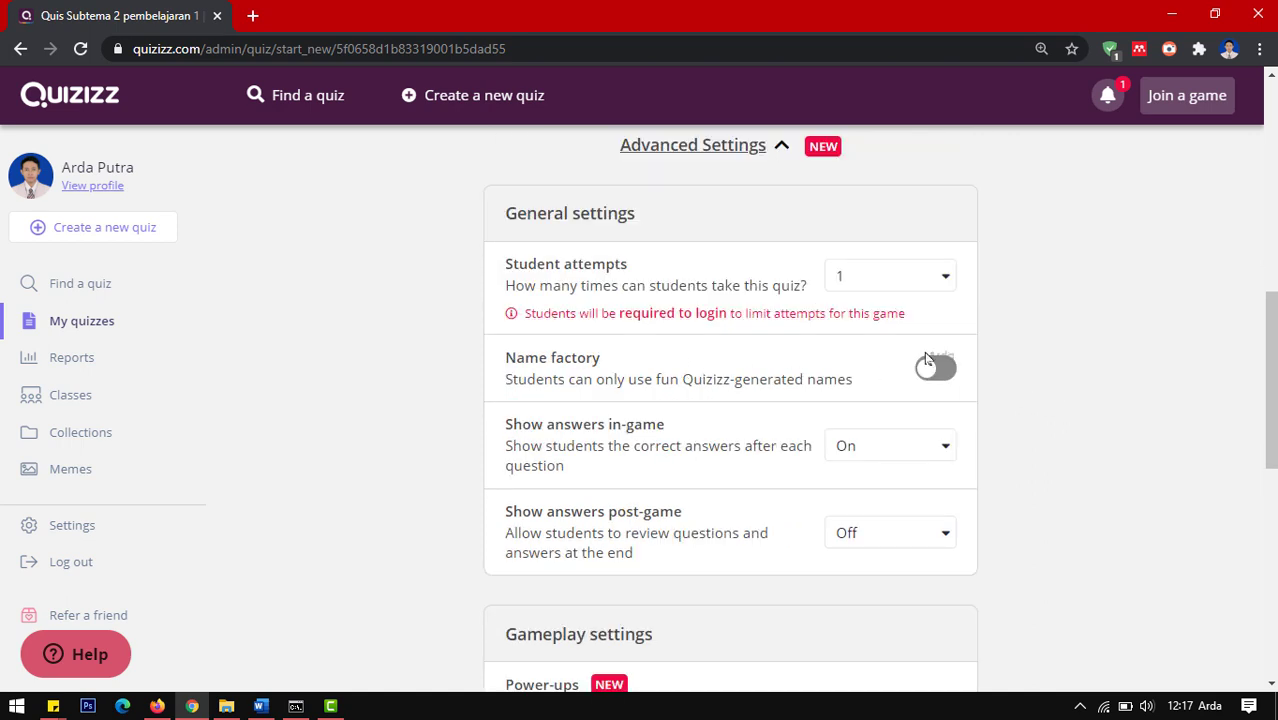
Try the Validate only option for showing answers in-game, and switch that setting to Off
scroll(1041, 367, down, 1)
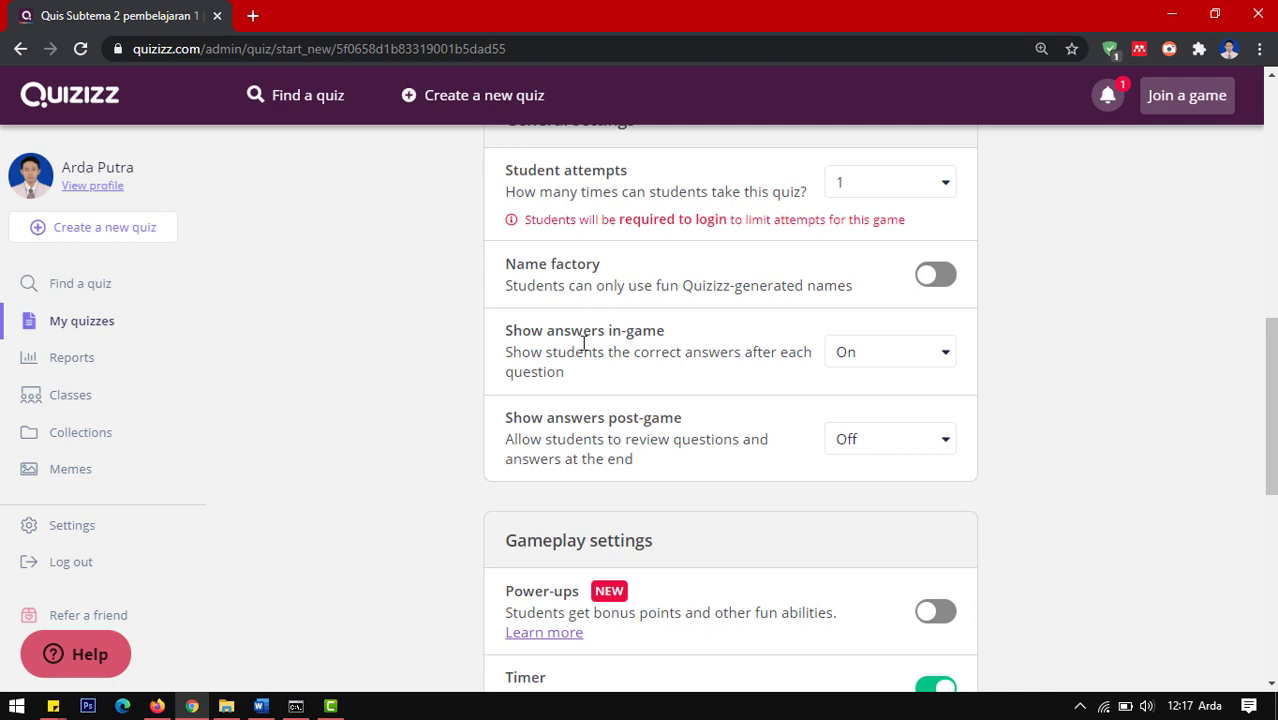
click(944, 358)
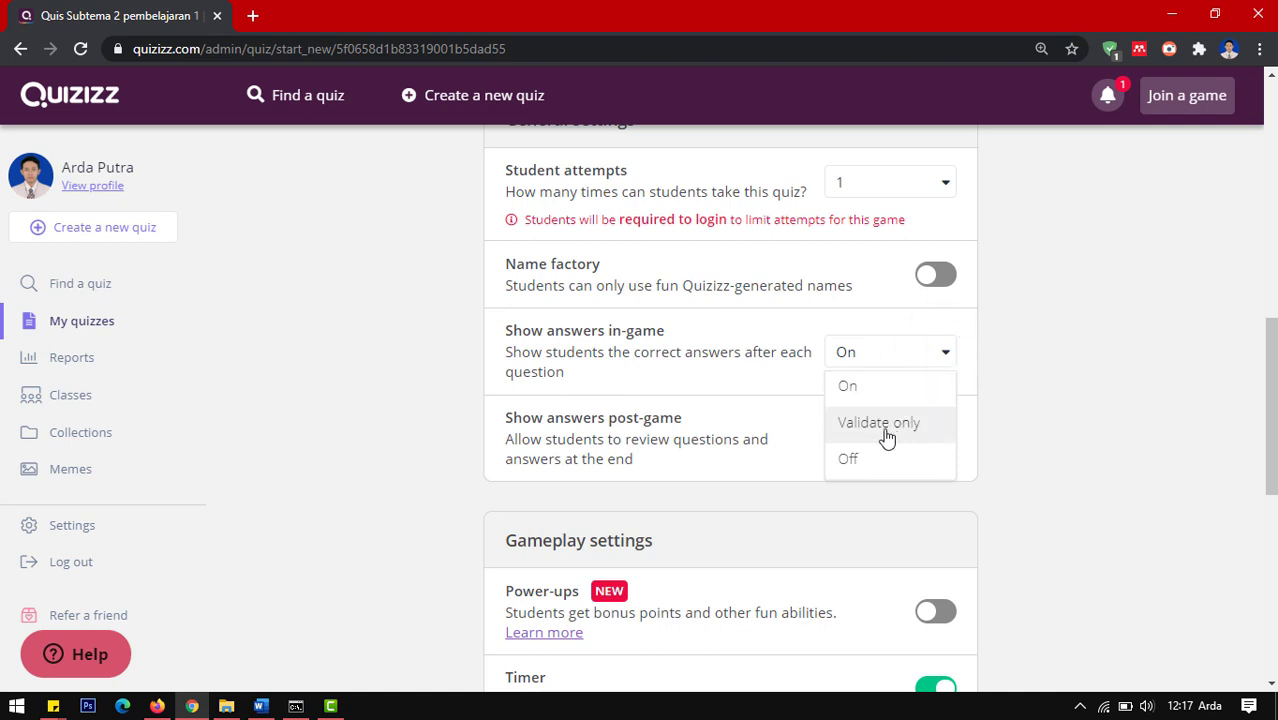
click(885, 433)
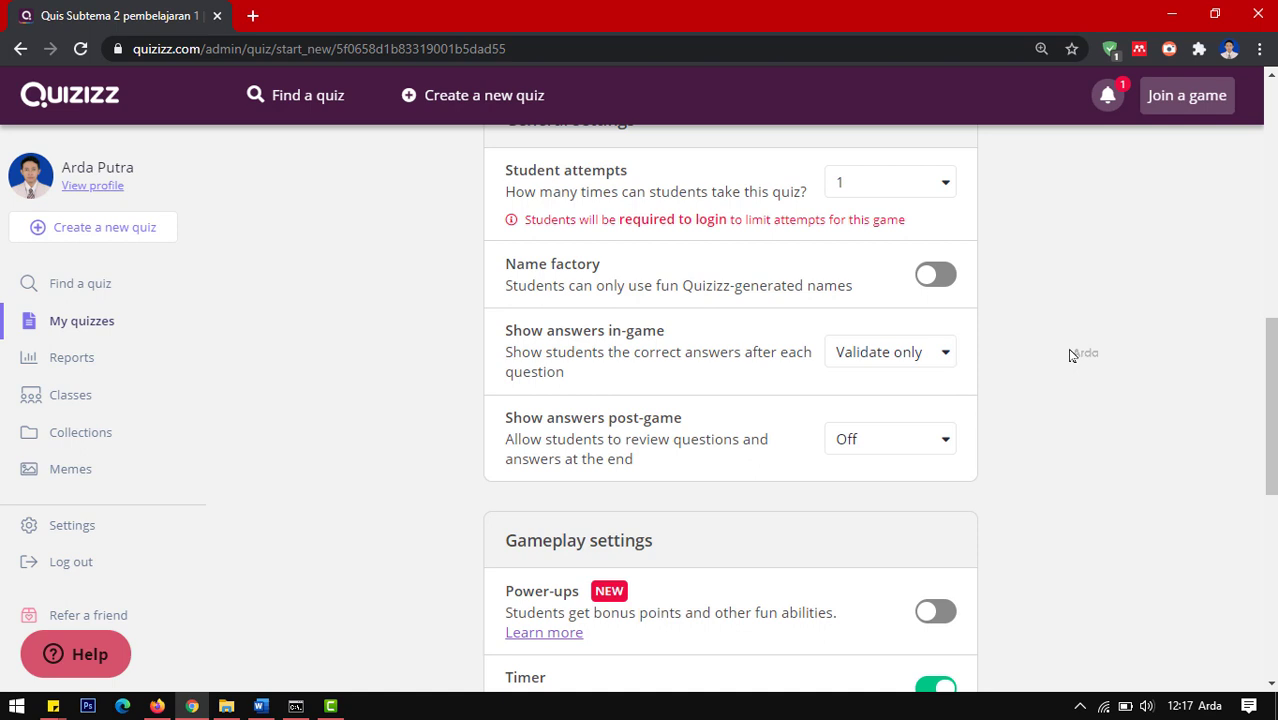
click(903, 360)
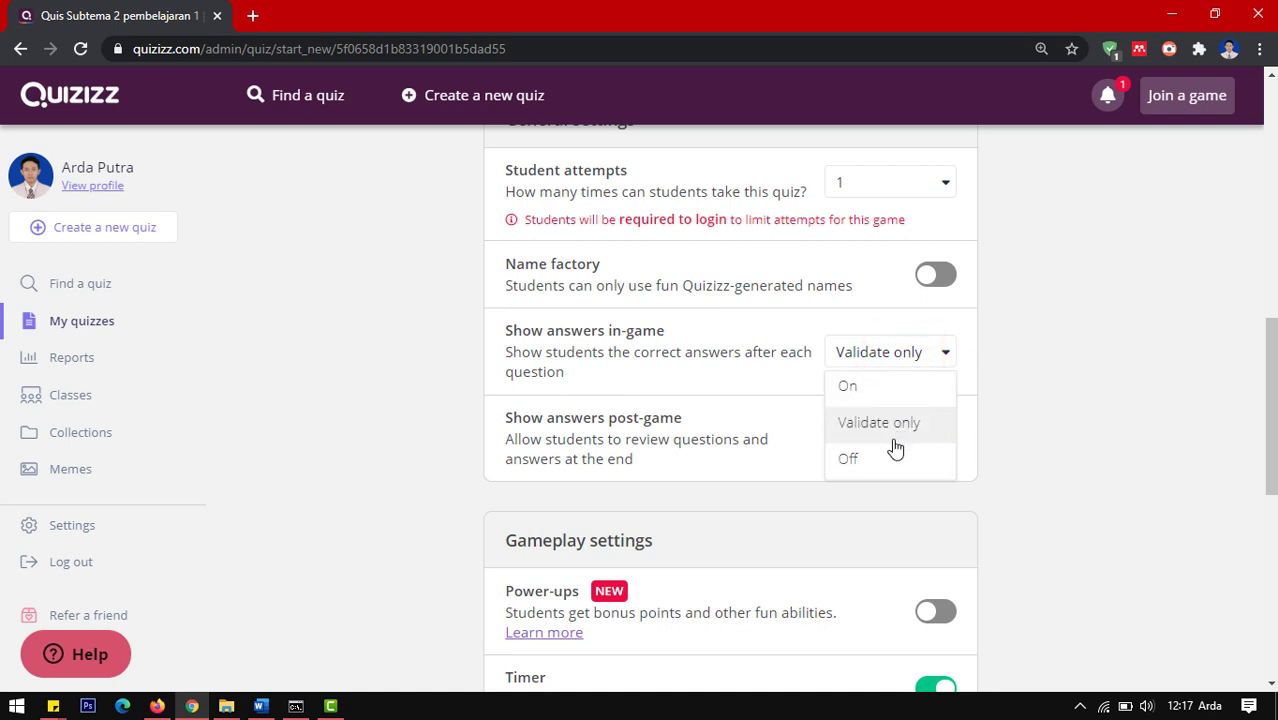
click(887, 457)
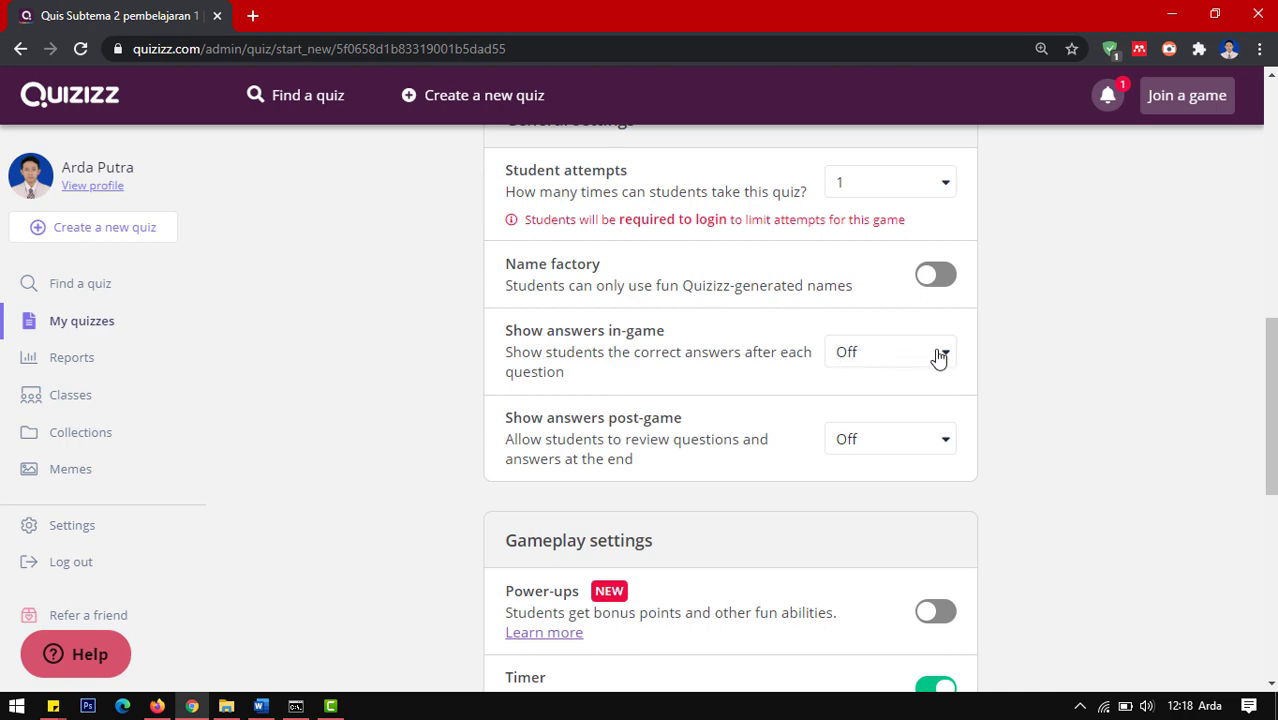
Try the On and Questions only options for showing answers post-game, and set it back to Off
scroll(928, 350, up, 4)
scroll(928, 326, up, 3)
scroll(924, 331, down, 5)
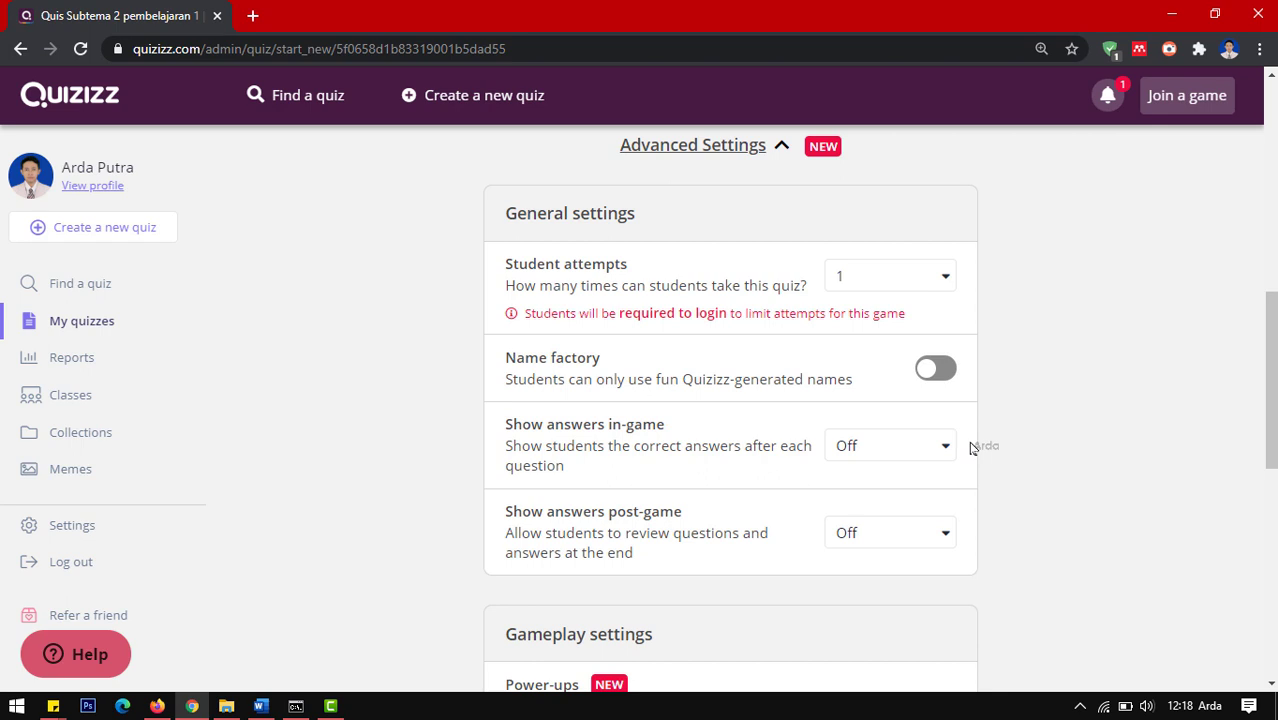
scroll(970, 447, down, 1)
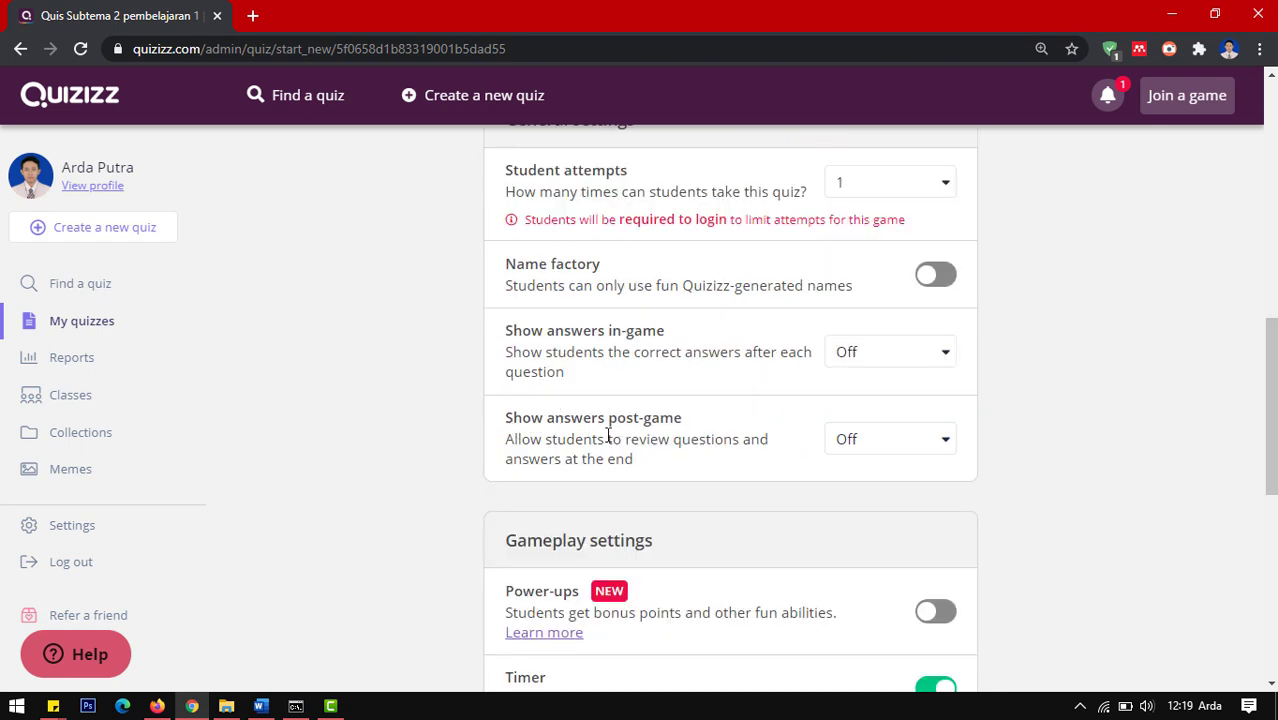
click(930, 440)
click(870, 476)
click(944, 446)
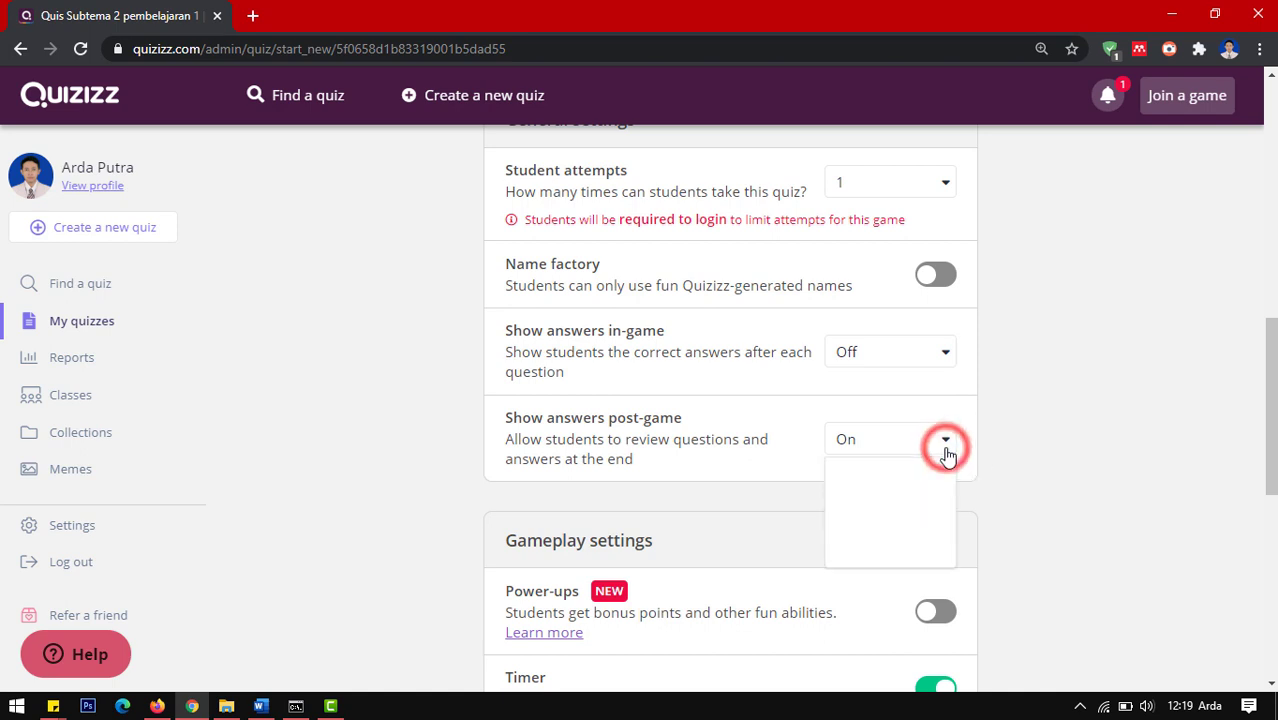
click(893, 512)
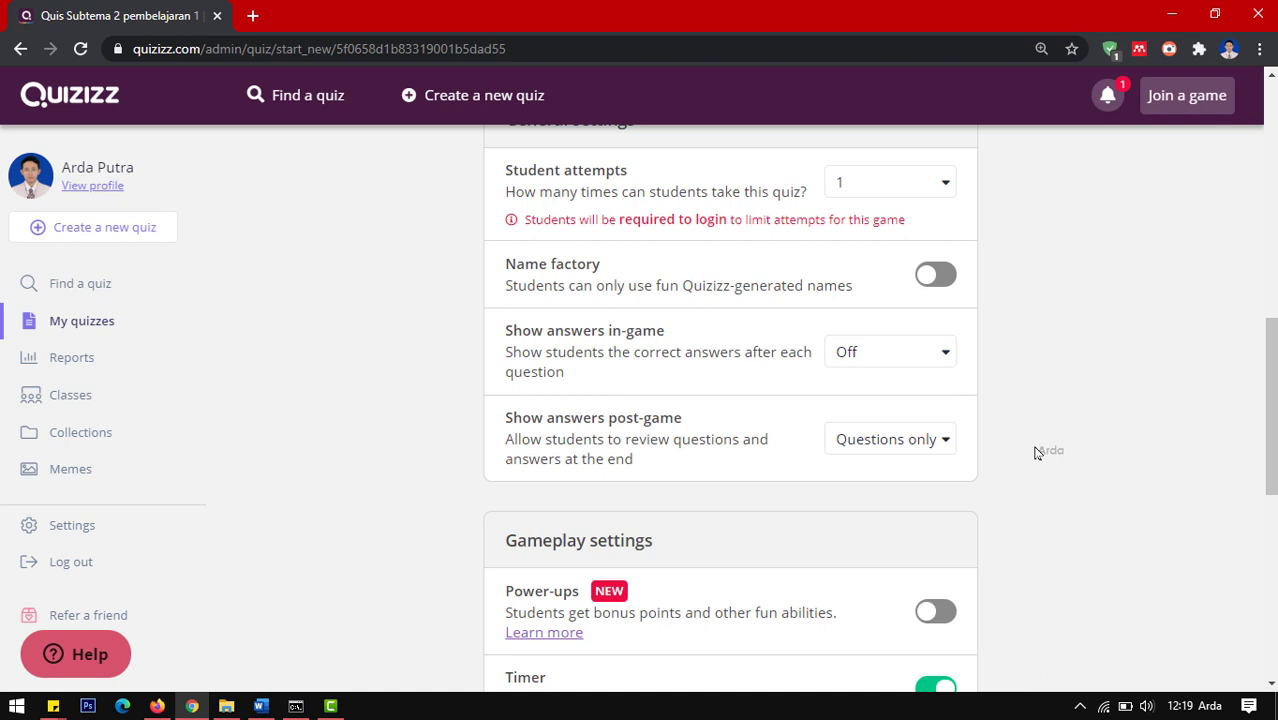
click(927, 443)
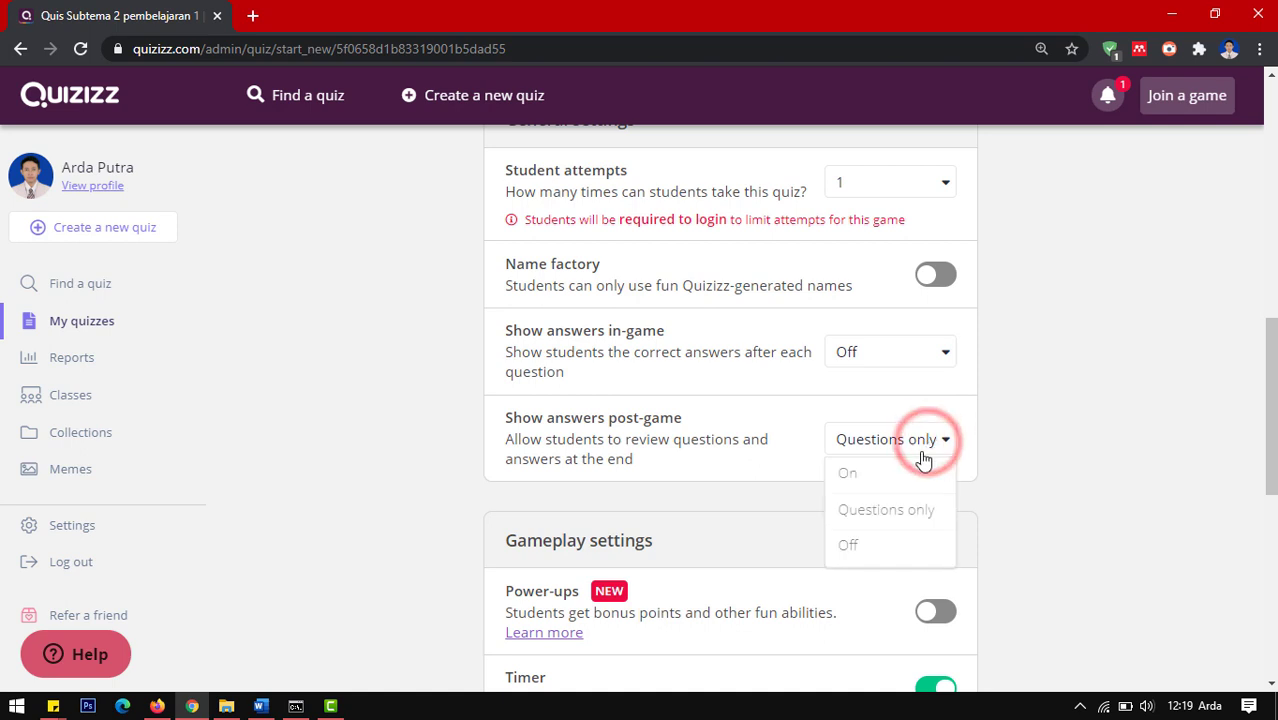
click(889, 545)
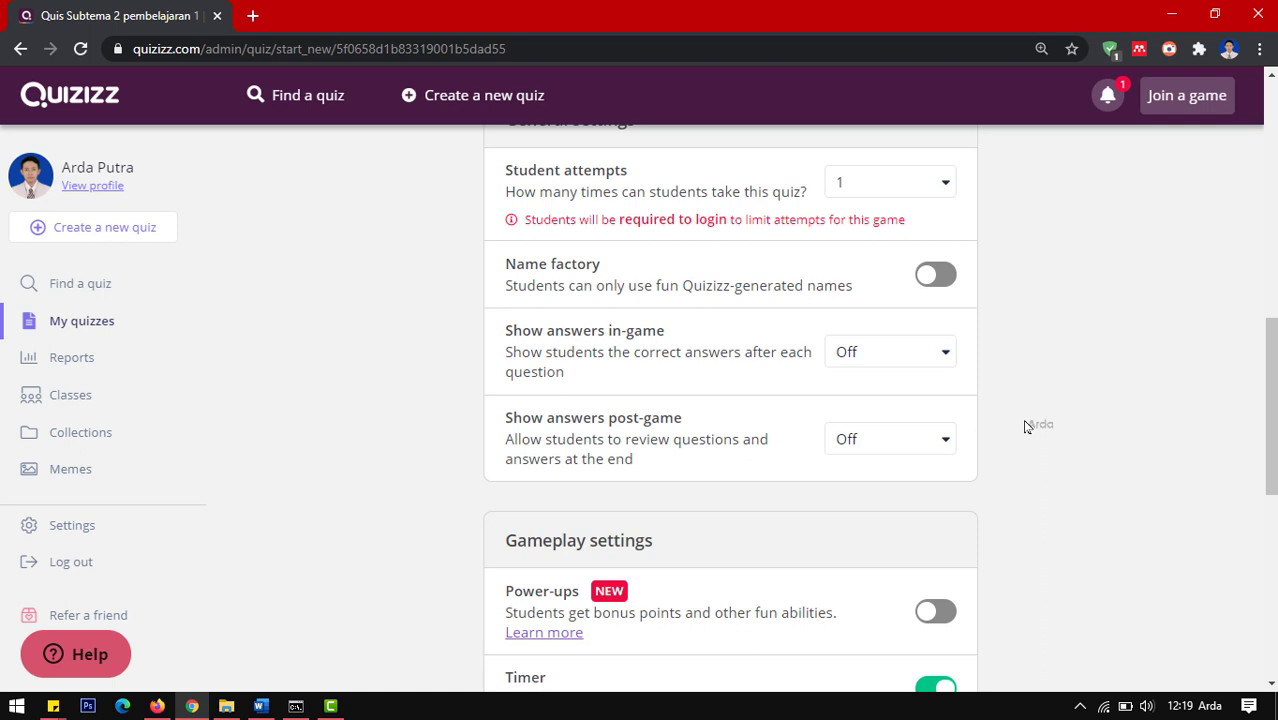
Examine the gameplay settings from Power-ups to Show memes, and review the general settings and class assignment
scroll(1024, 426, down, 3)
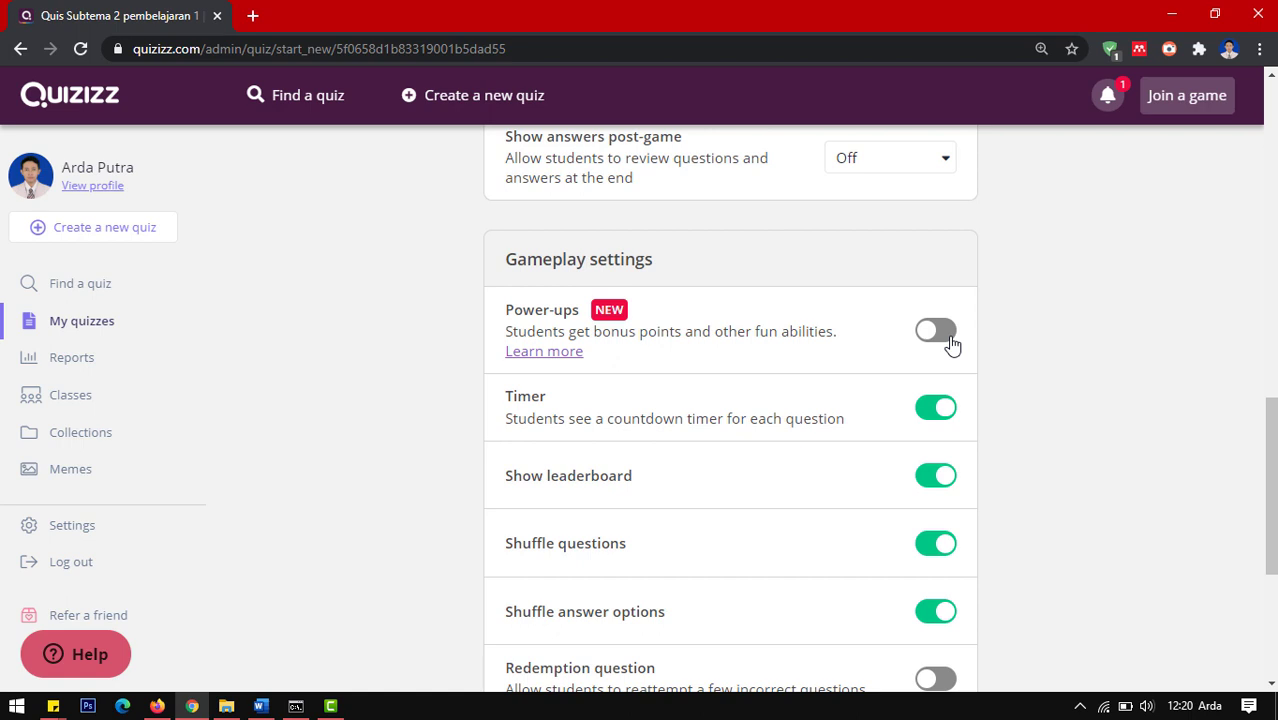
scroll(975, 360, down, 2)
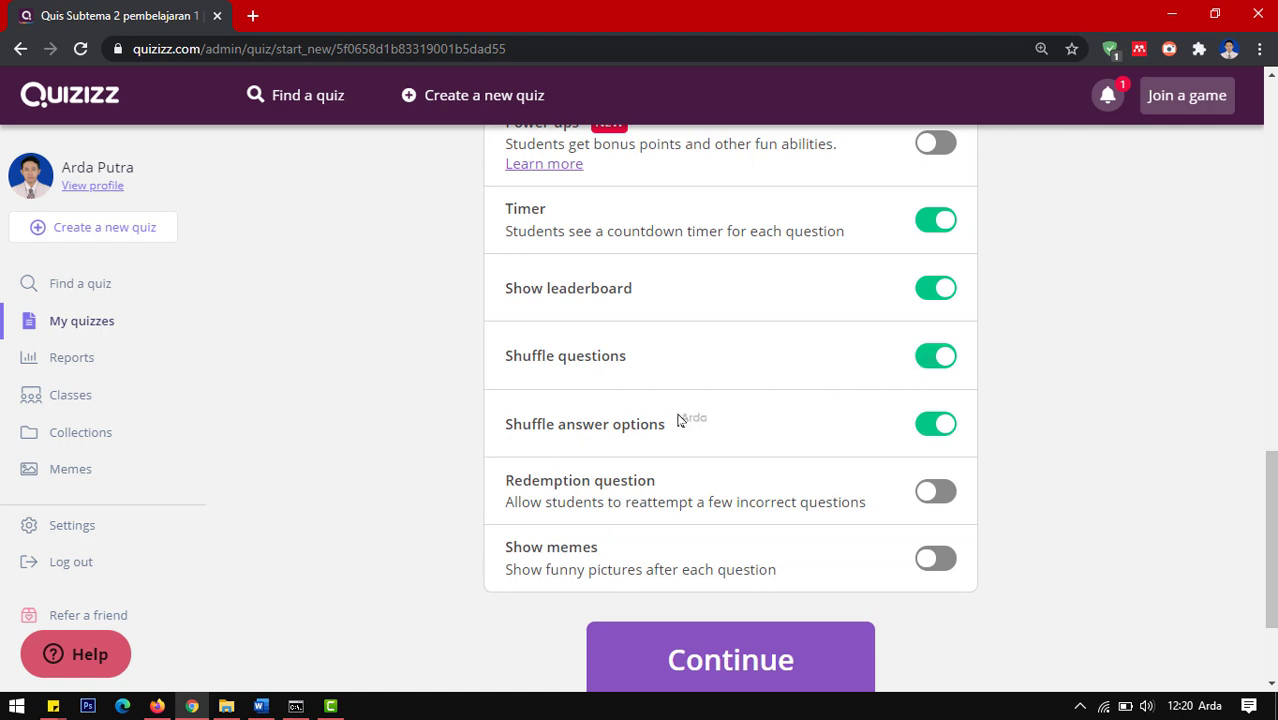
scroll(1062, 441, down, 1)
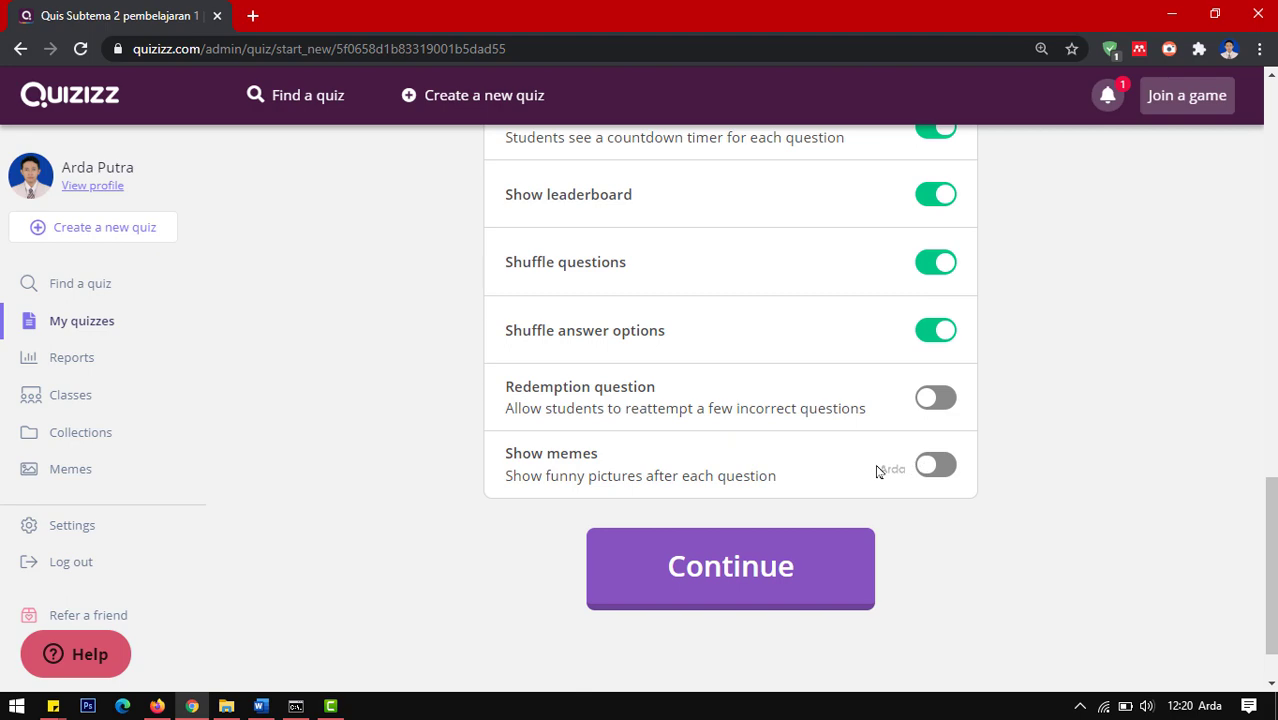
scroll(885, 470, up, 7)
scroll(878, 472, down, 7)
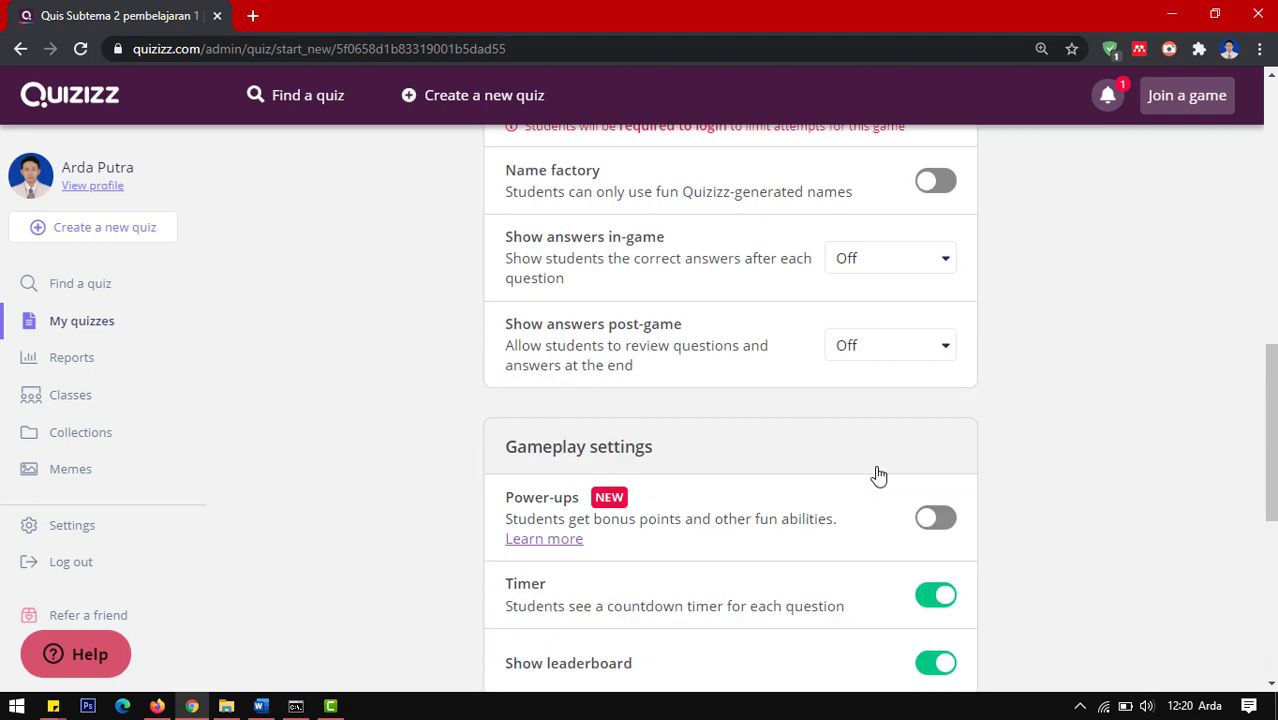
scroll(870, 478, up, 9)
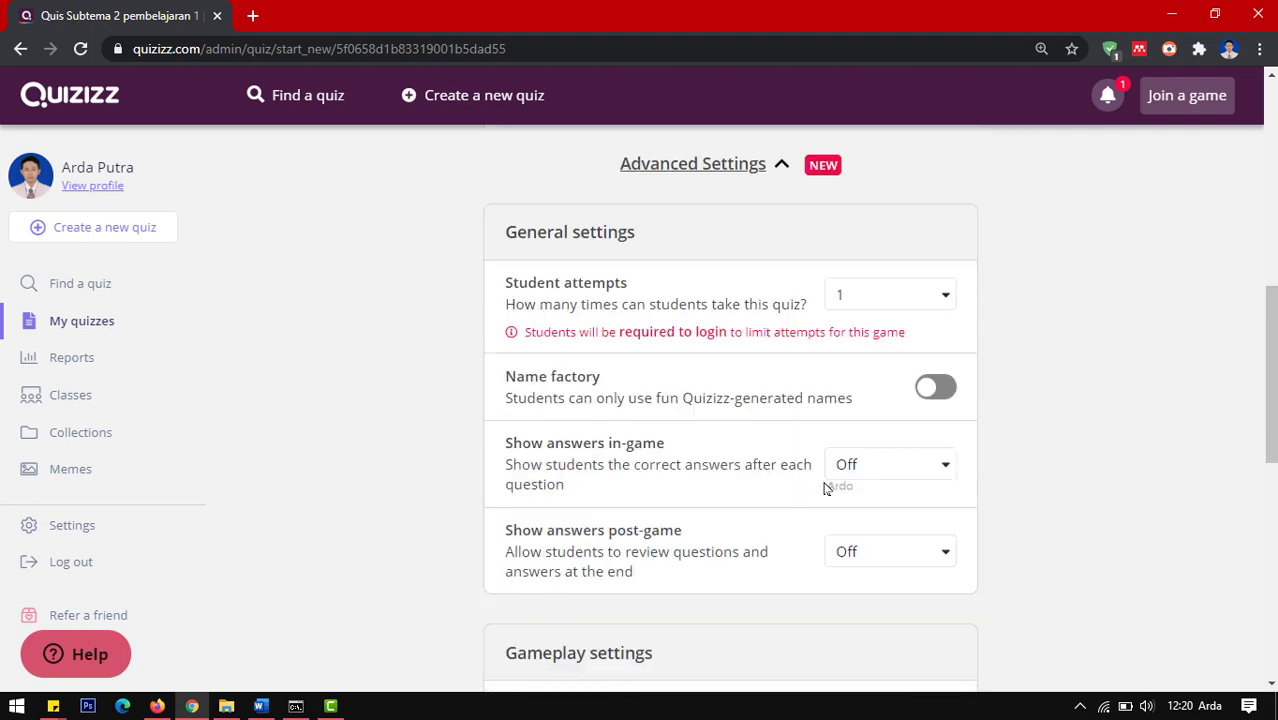
scroll(765, 310, down, 9)
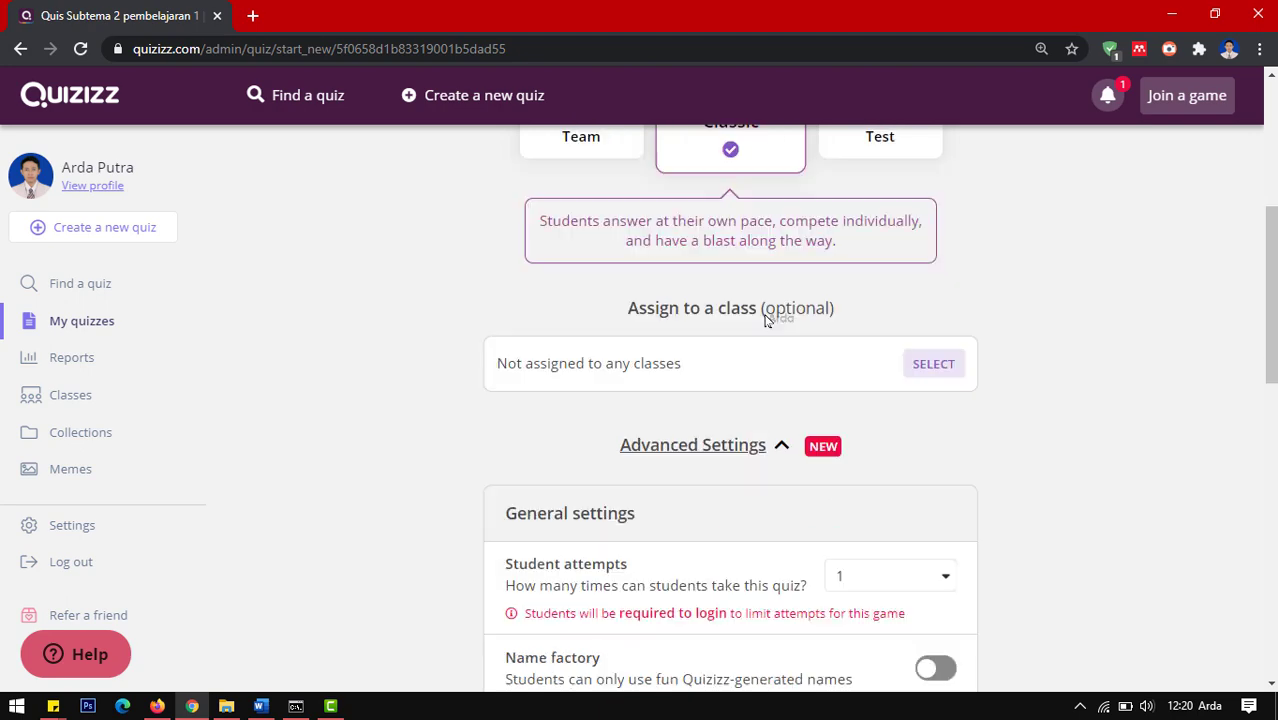
scroll(763, 350, up, 5)
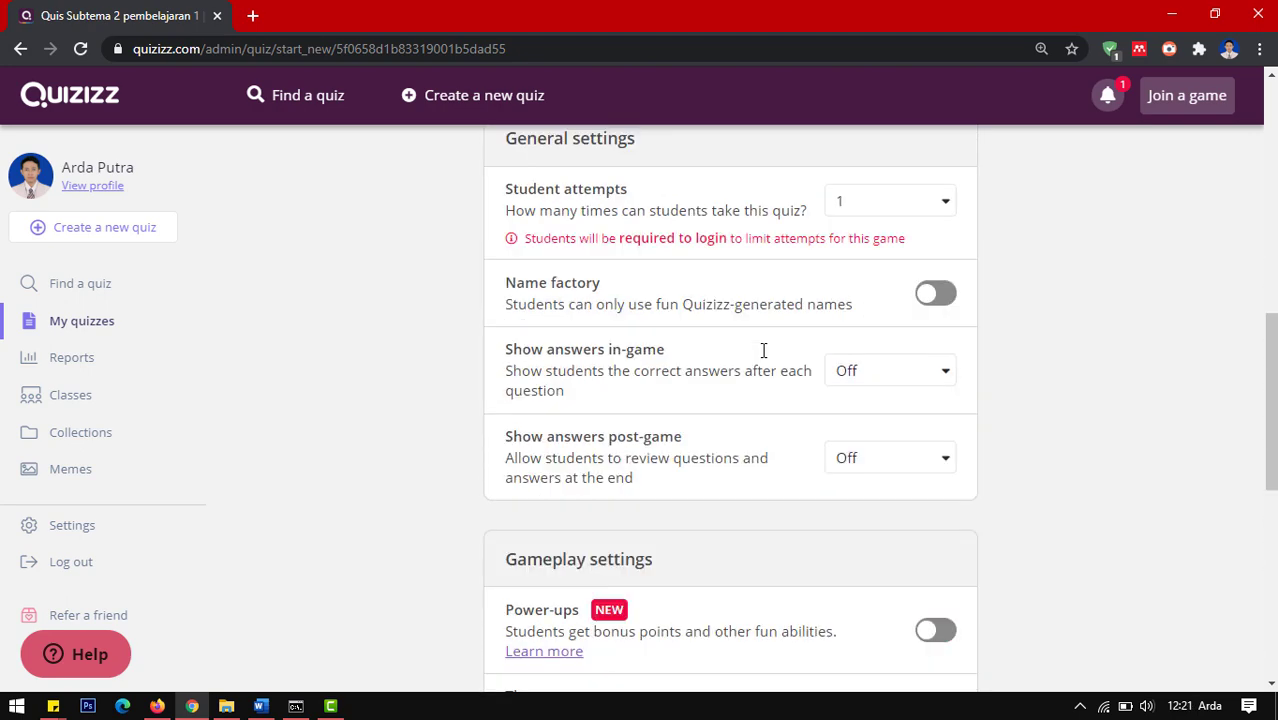
Set student attempts to Unlimited, turn on showing answers in-game and post-game, and continue to the live game's waiting lobby
click(936, 200)
click(885, 240)
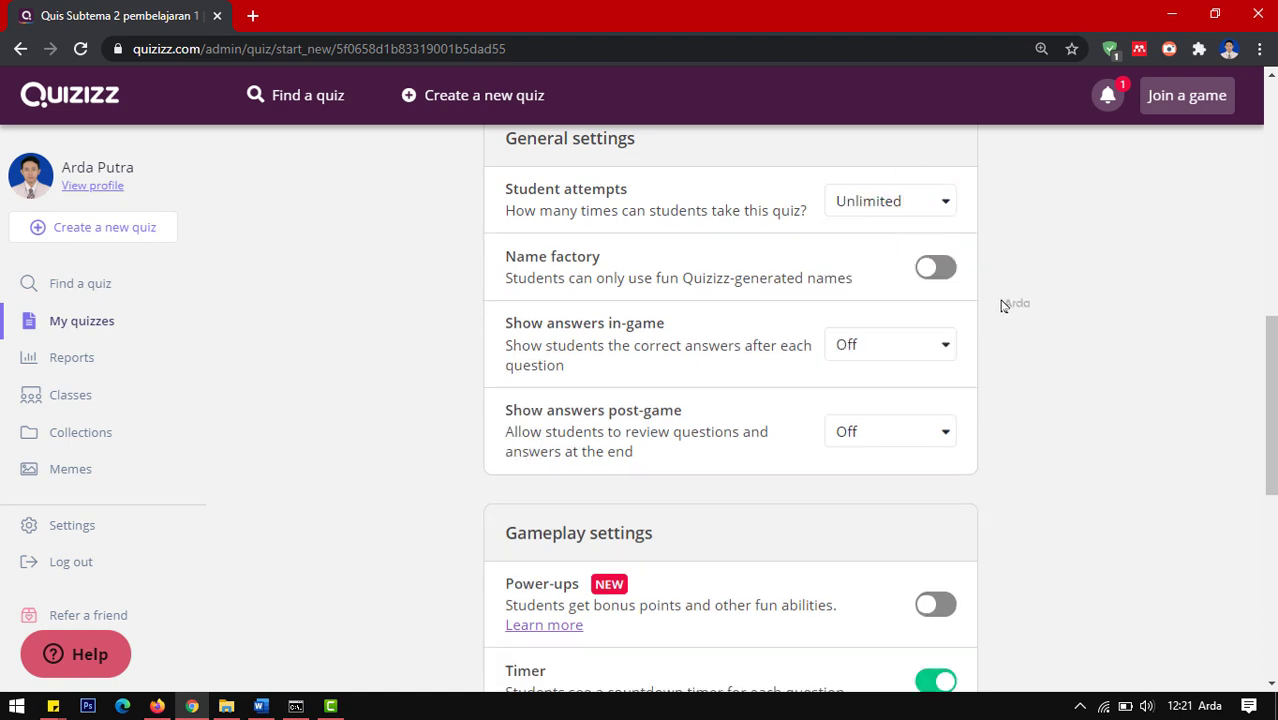
click(929, 342)
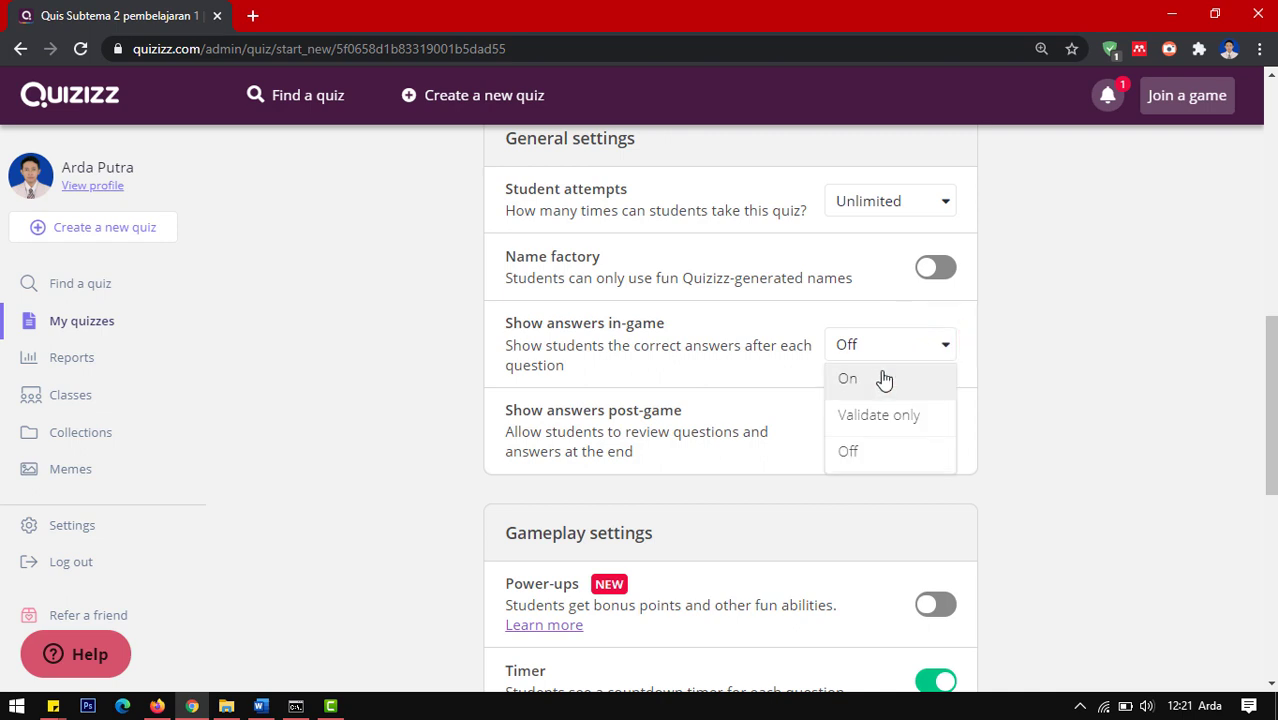
click(873, 381)
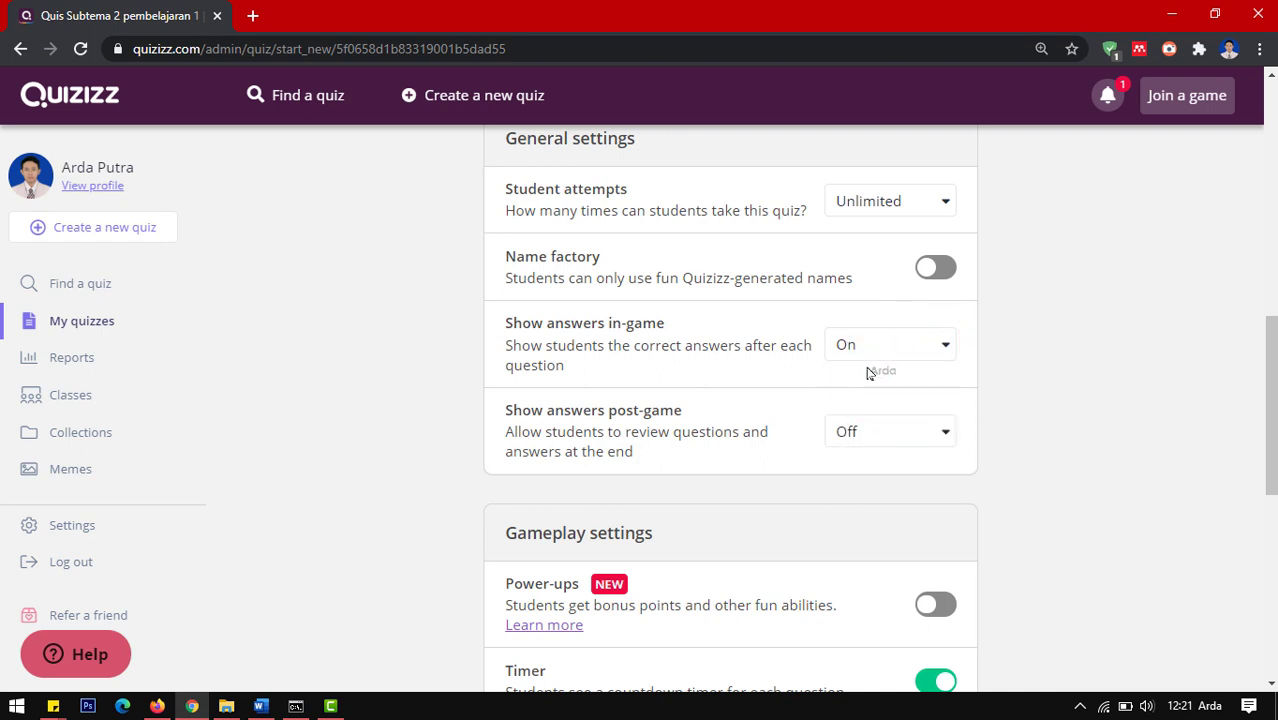
click(937, 430)
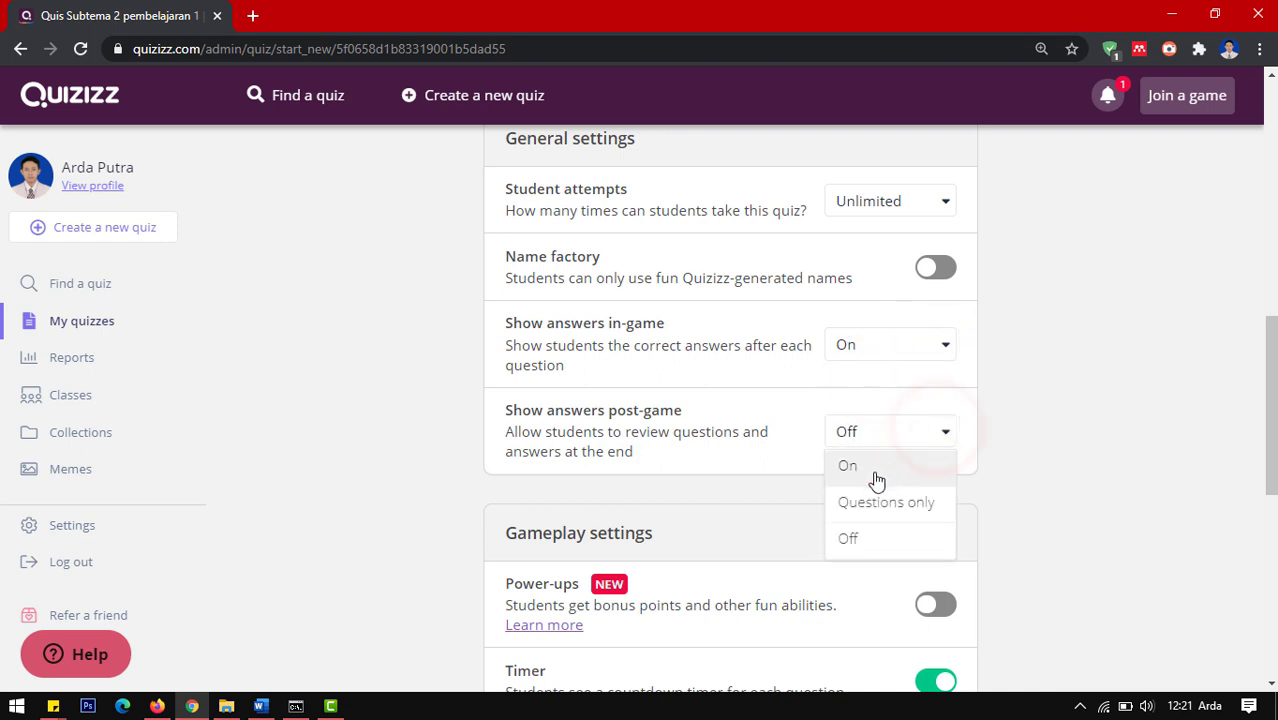
click(857, 470)
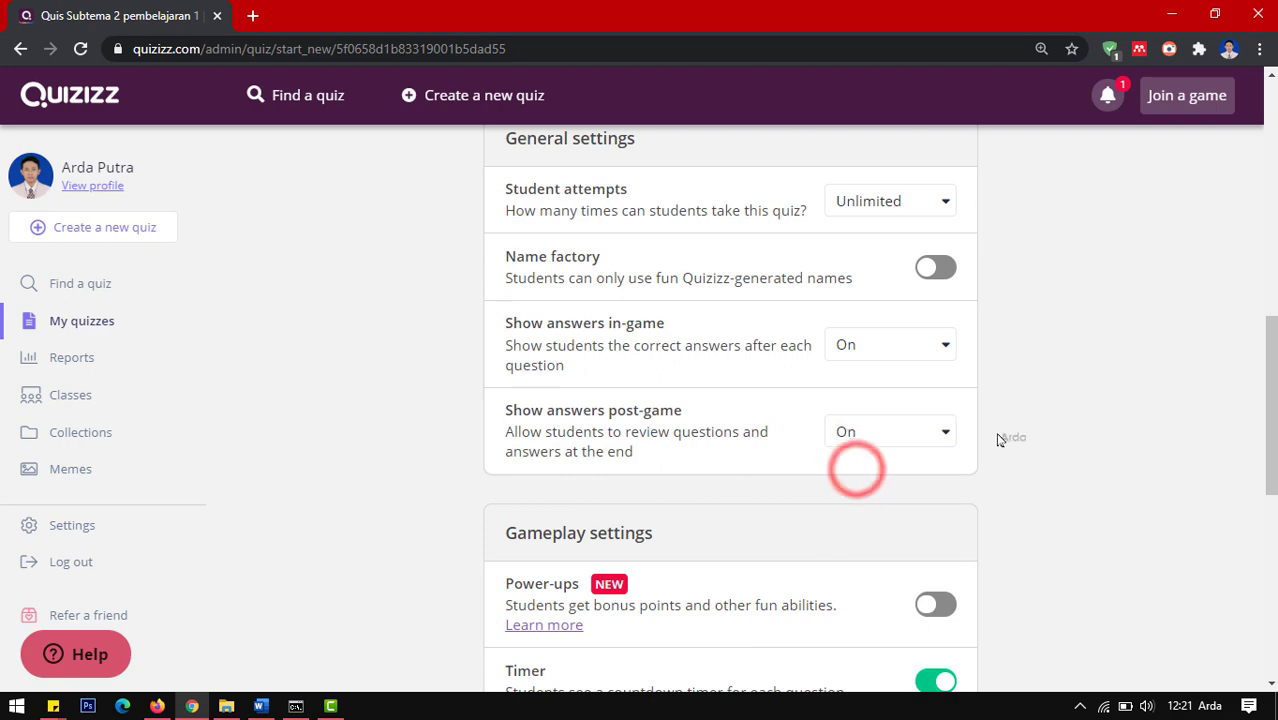
scroll(1000, 435, down, 6)
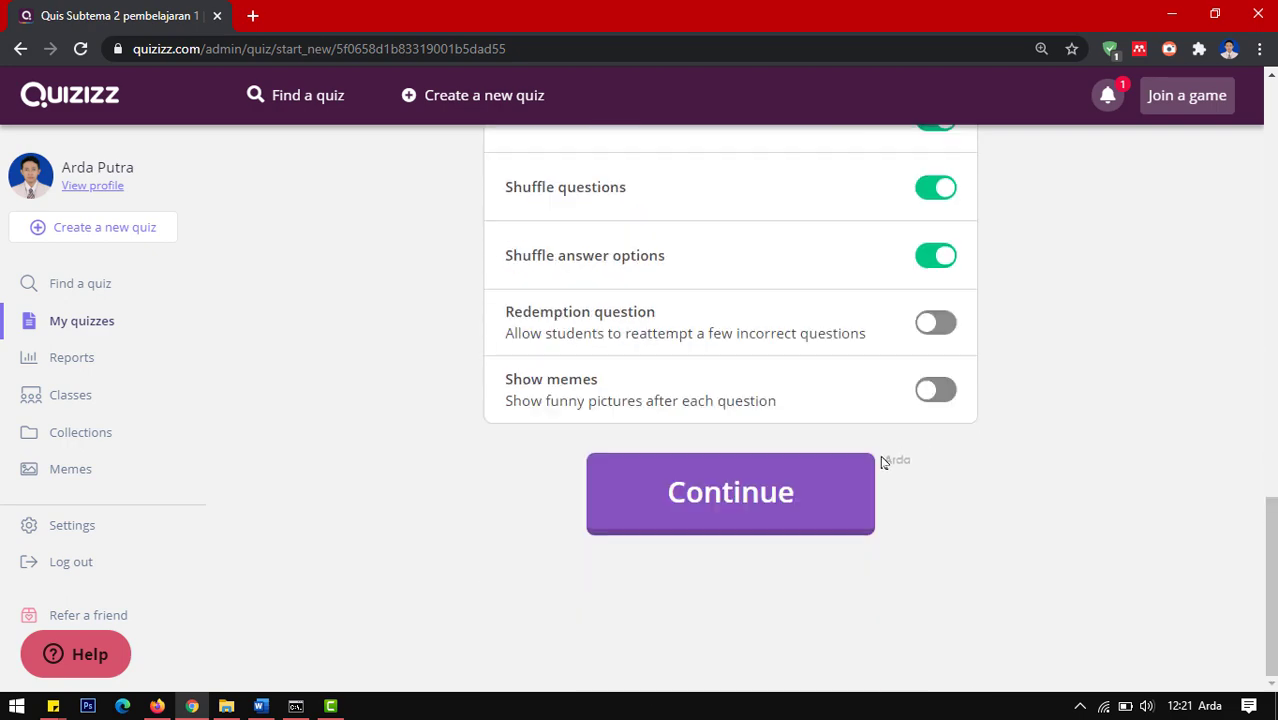
click(769, 489)
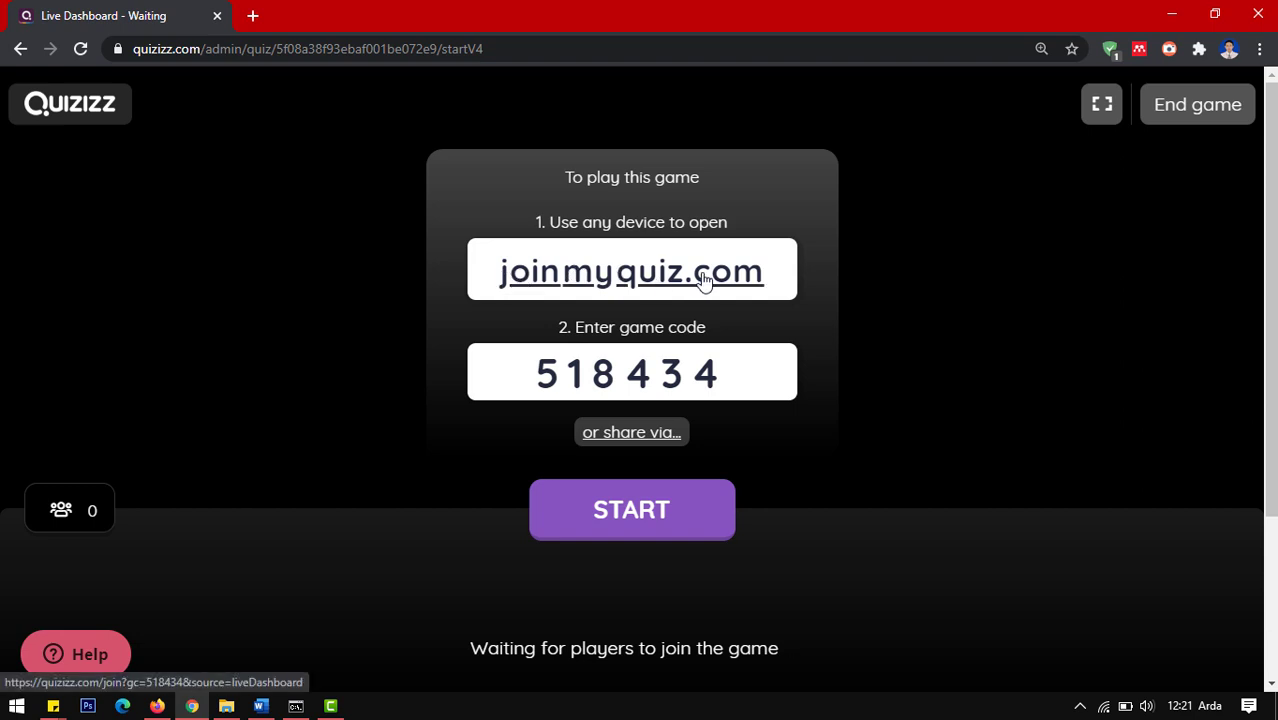
Switch to Firefox and open the game's join address, joinmyquiz.com
drag(784, 274, 491, 287)
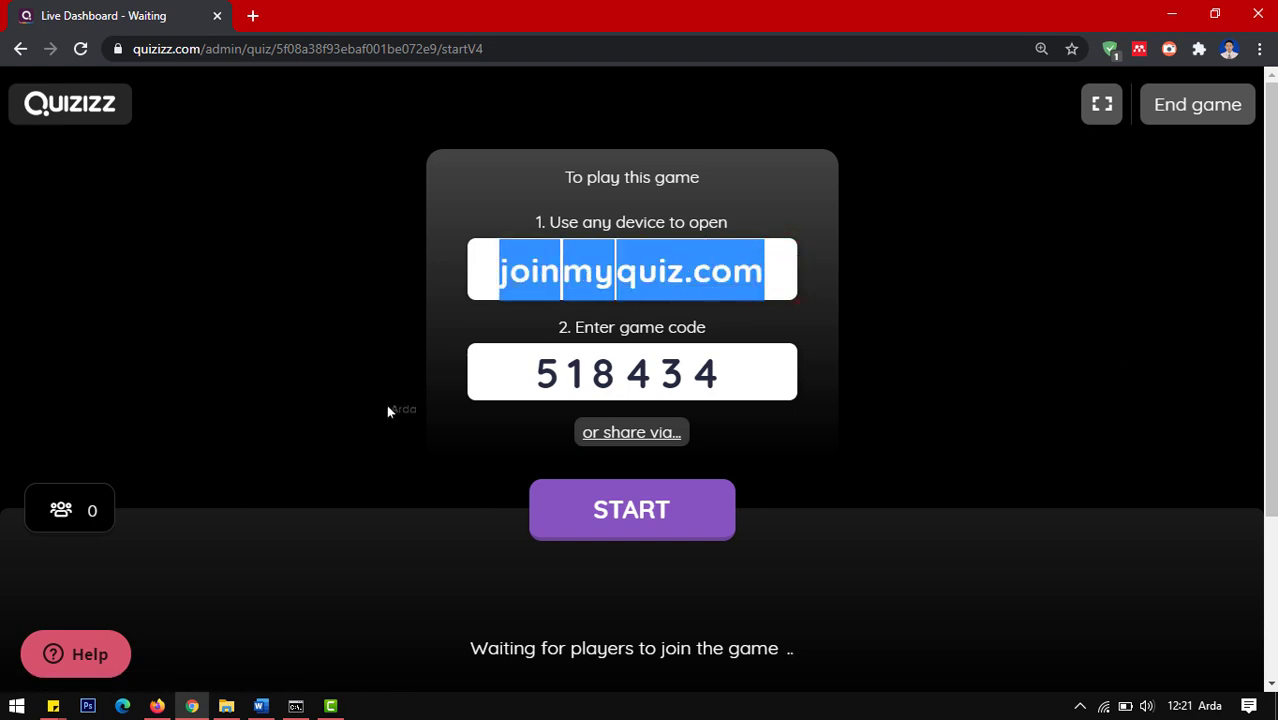
click(157, 706)
click(253, 50)
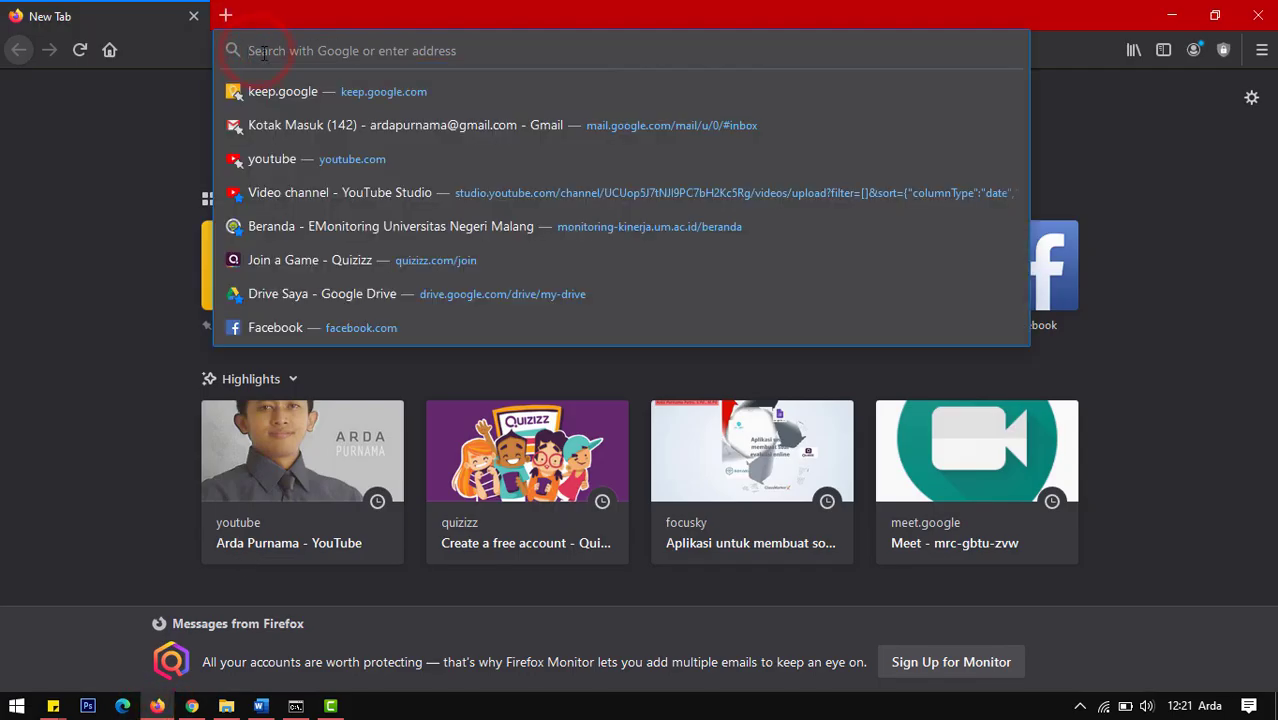
text(joinmyquiz.com)
key(Return)
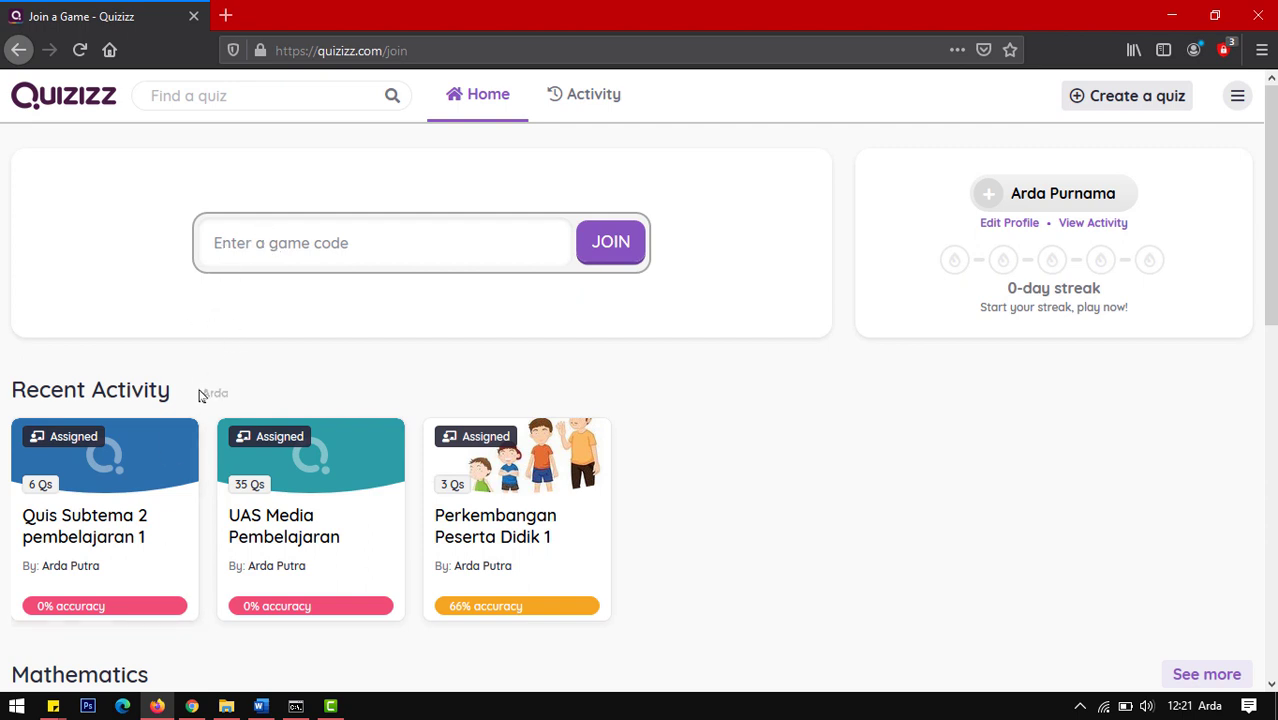
Copy the game code from the host's waiting lobby in Chrome and use it to join the game in Firefox
click(192, 706)
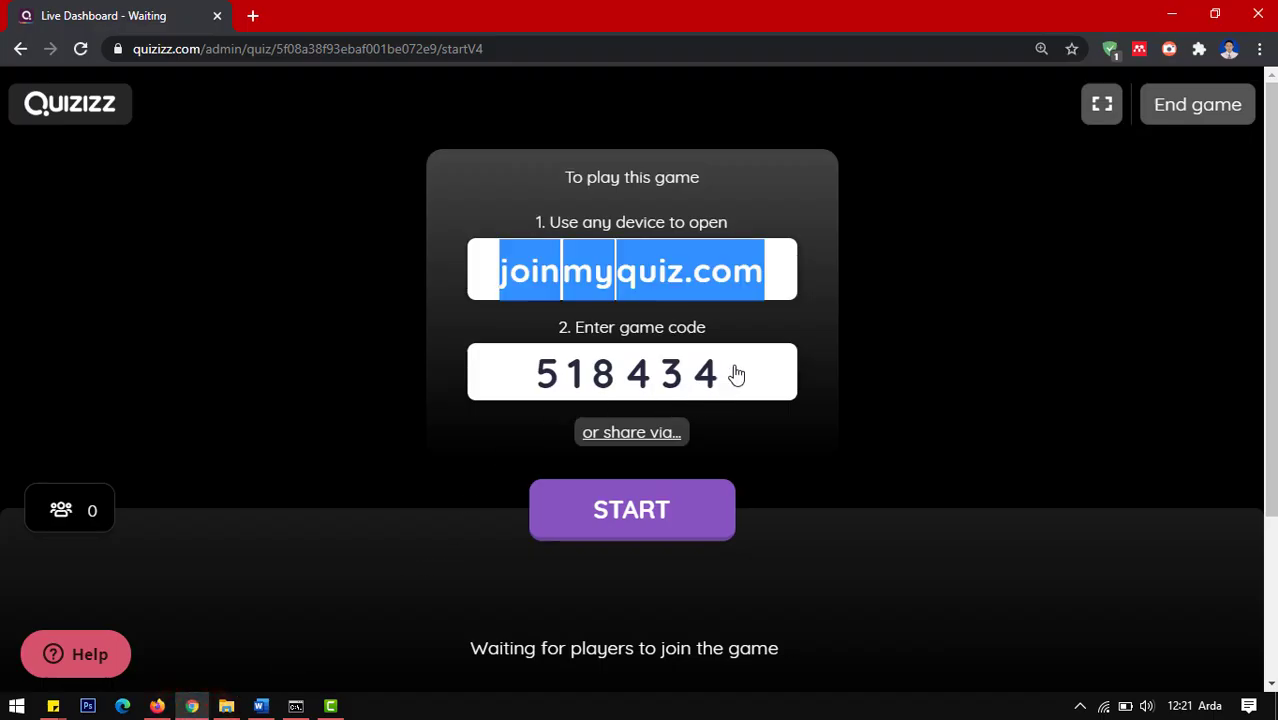
drag(736, 374, 531, 380)
key(ctrl+c)
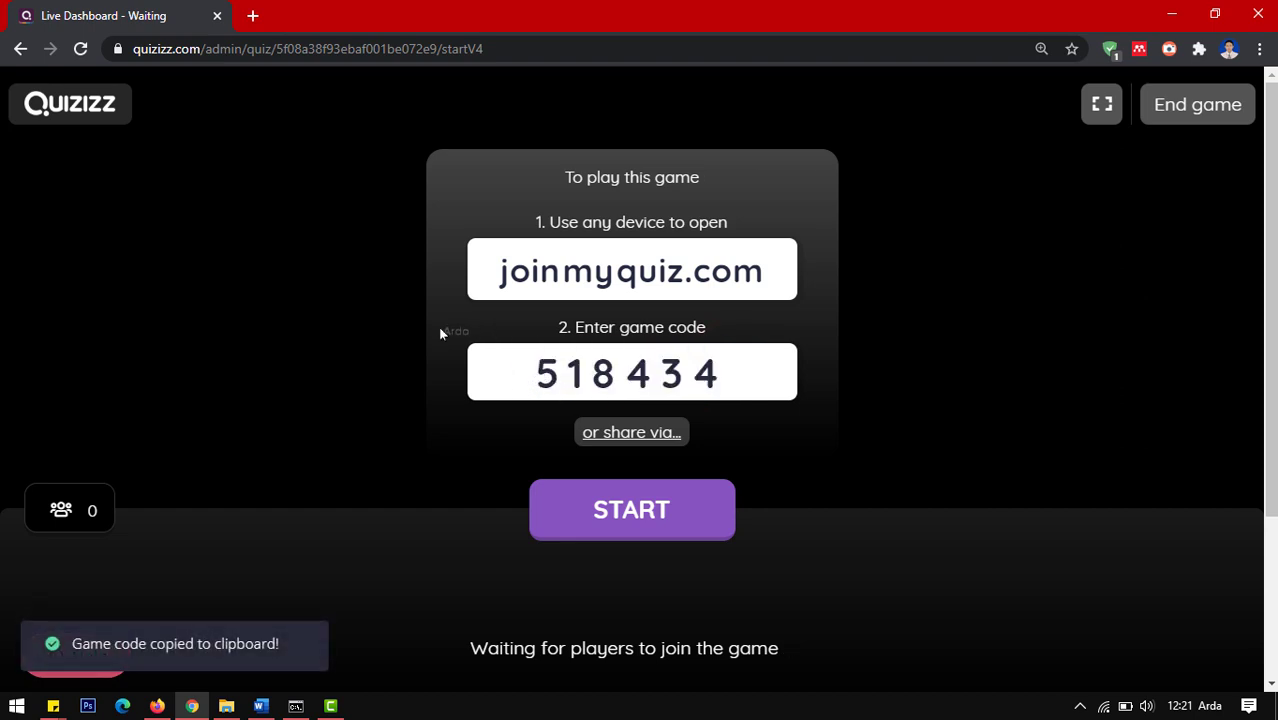
click(157, 705)
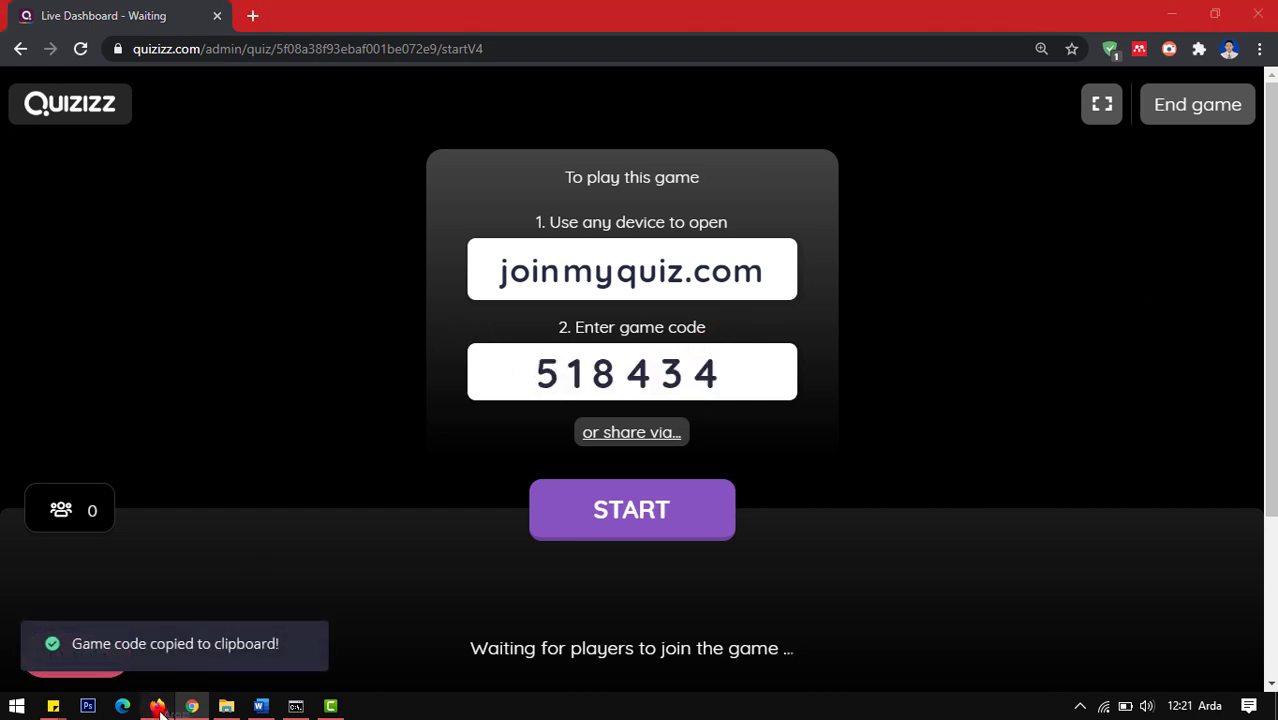
click(254, 243)
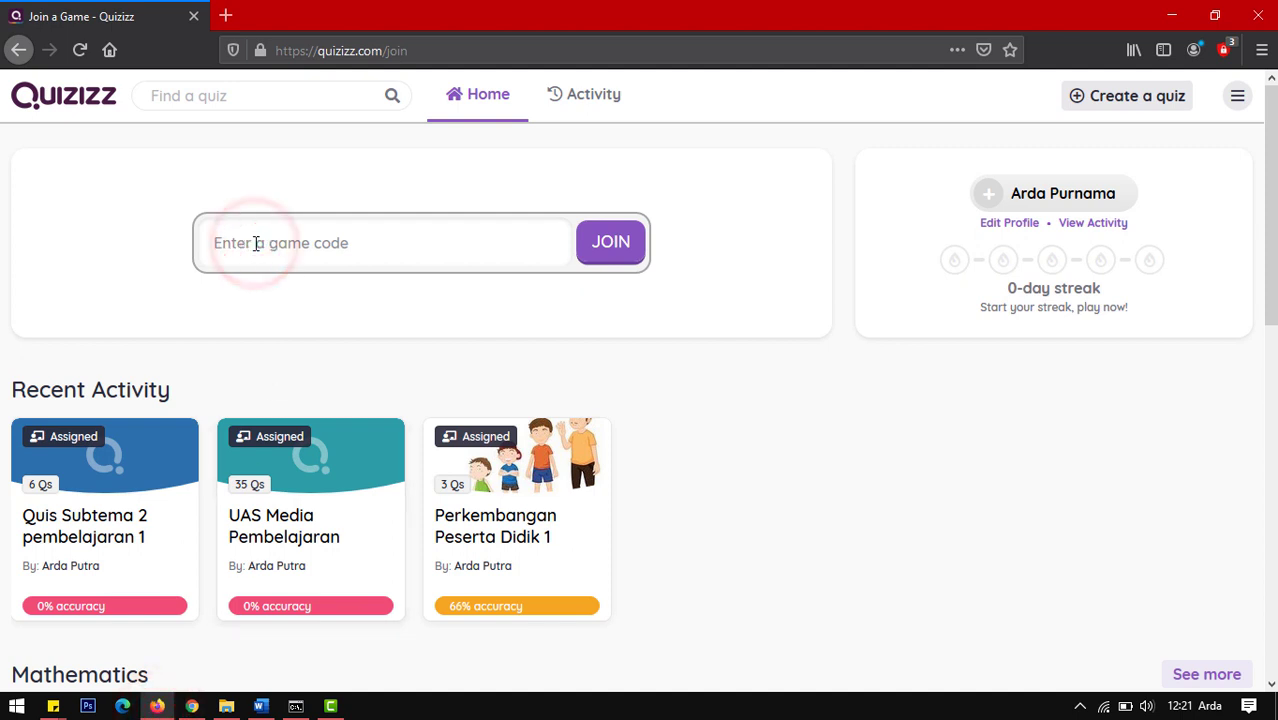
key(ctrl+v)
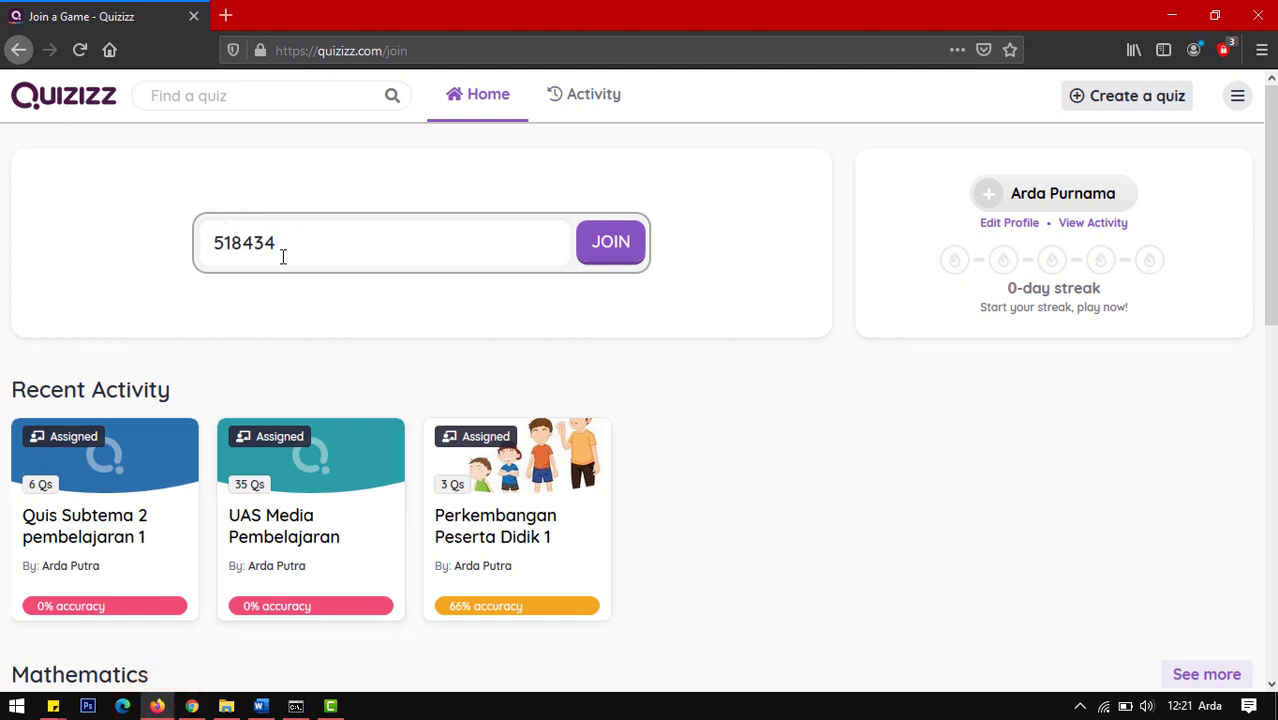
click(614, 250)
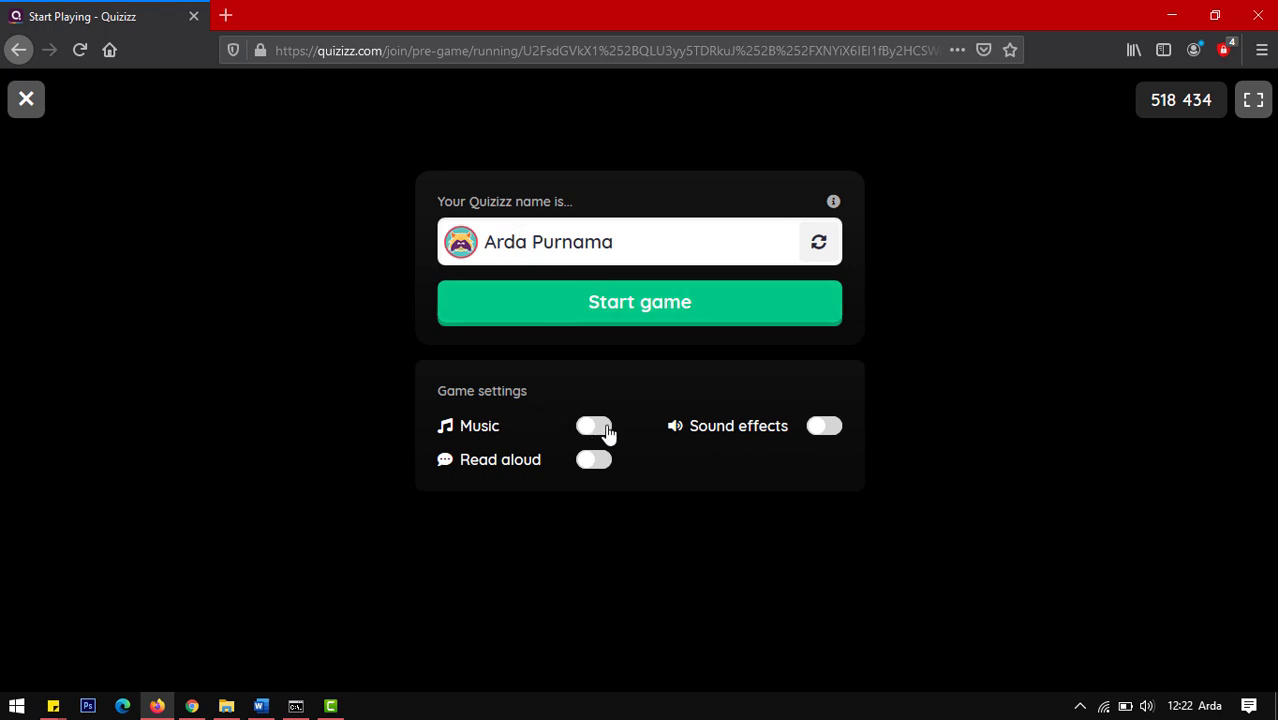
Try the Music setting and leave it off, and enter the game as the student with the first theme selected
click(600, 430)
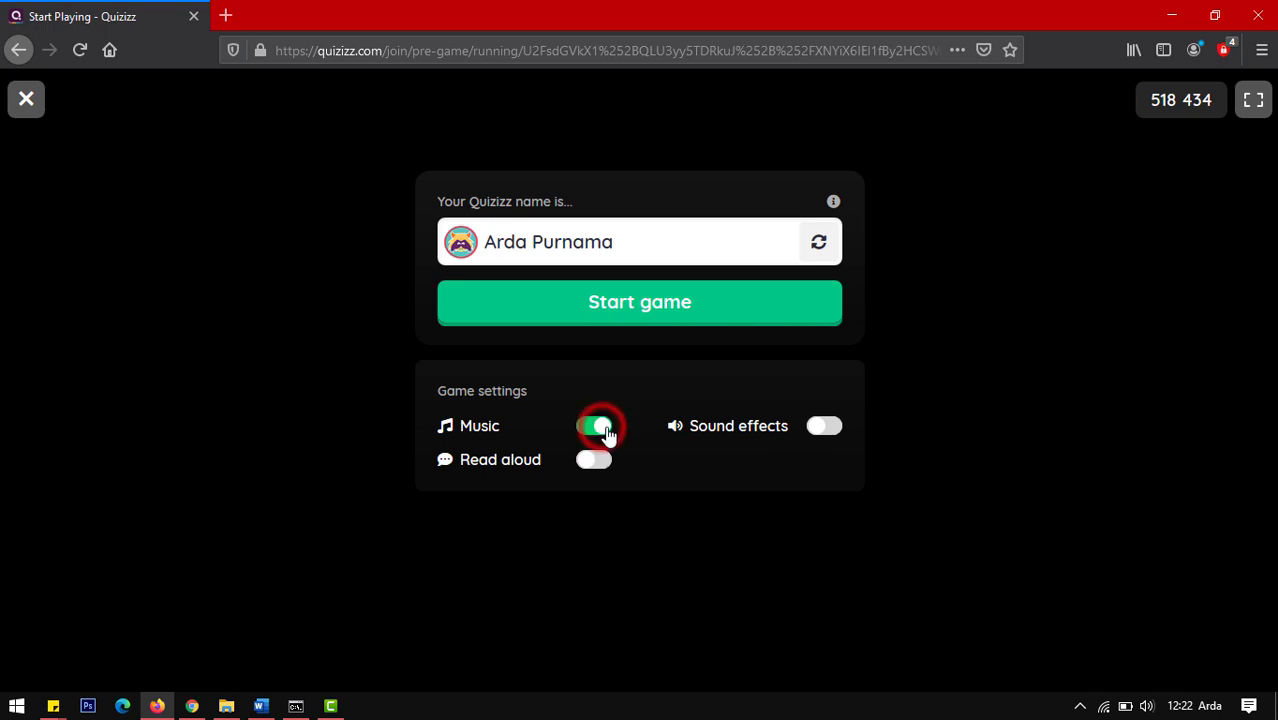
click(590, 430)
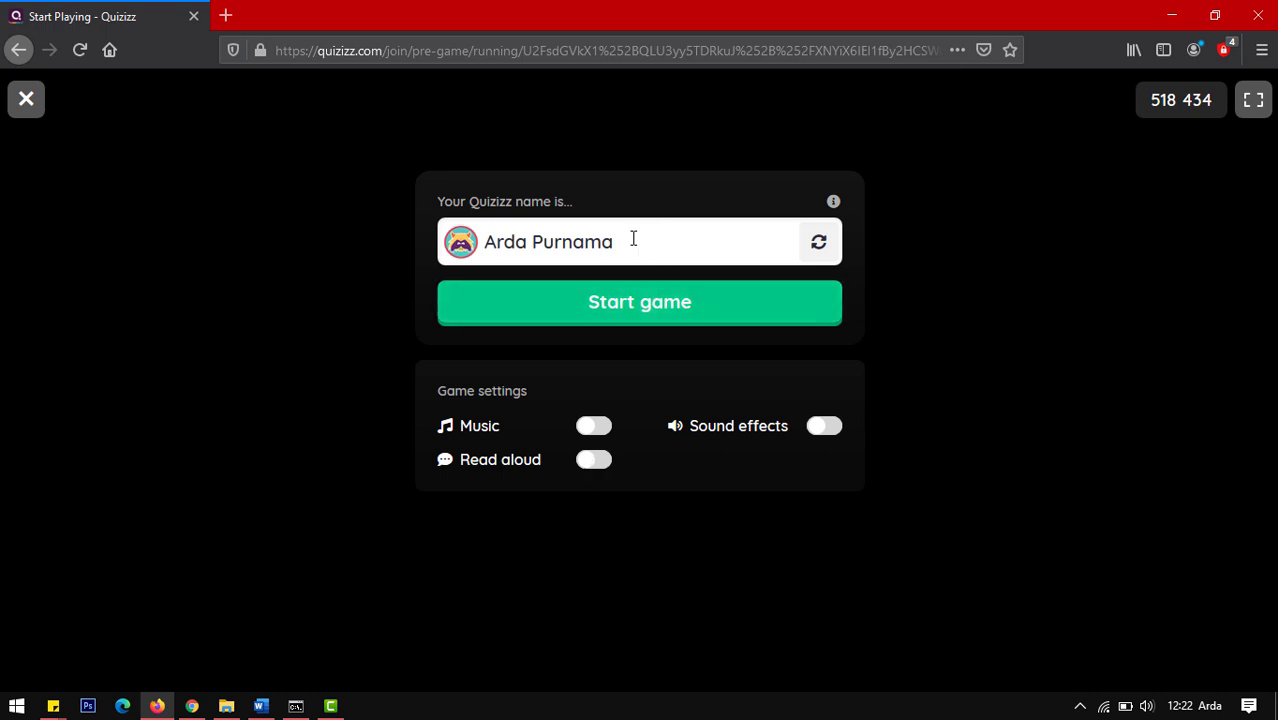
click(603, 309)
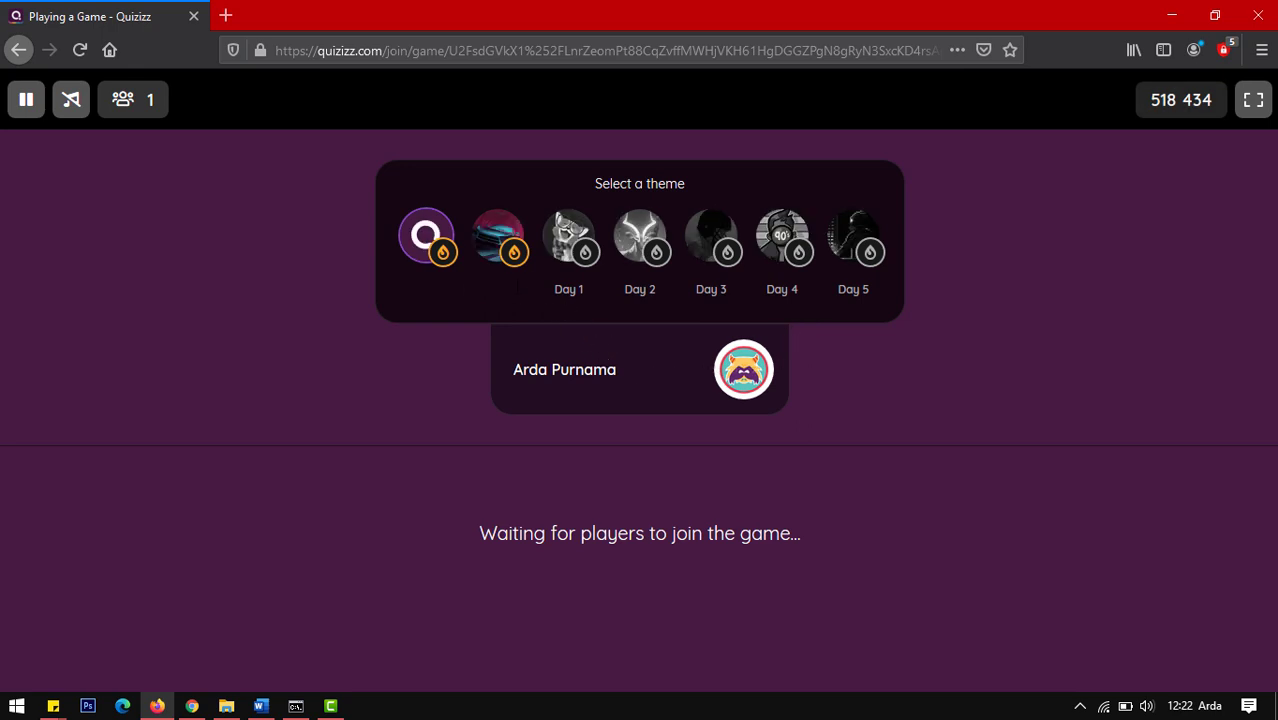
click(422, 236)
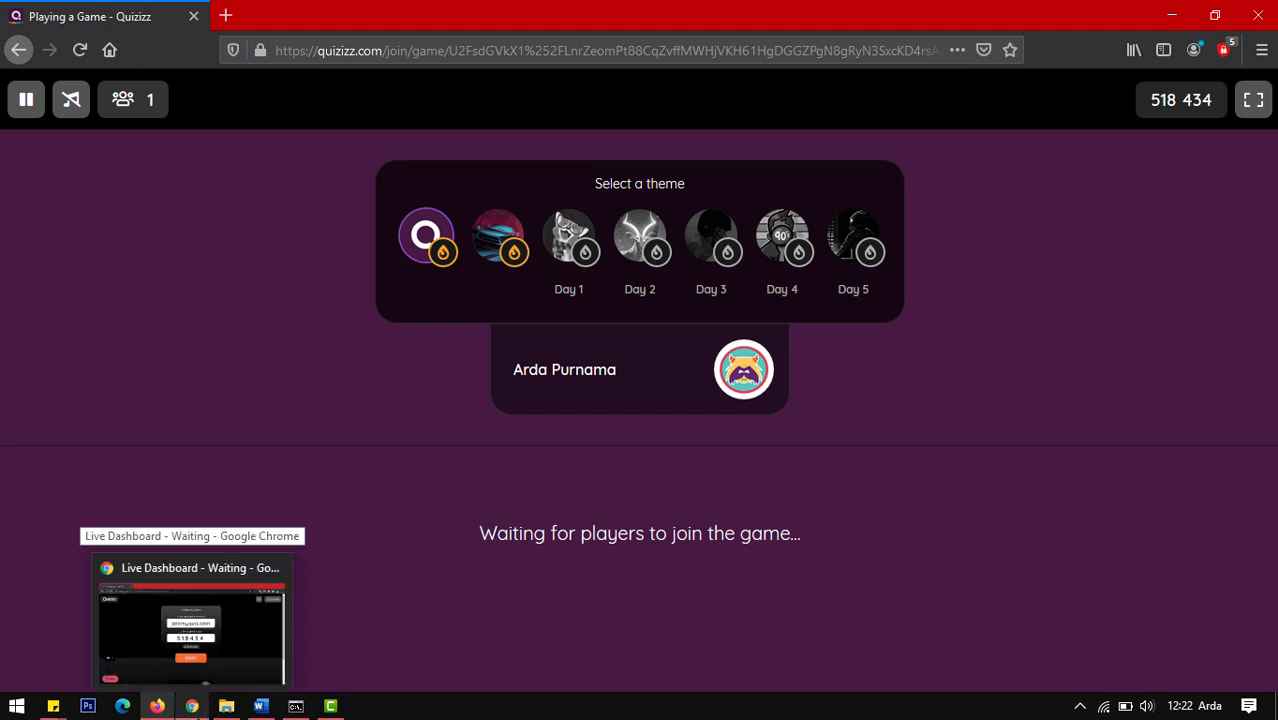
Switch to the host lobby in Chrome, check the player who joined, and start the live game
click(198, 657)
scroll(535, 600, down, 2)
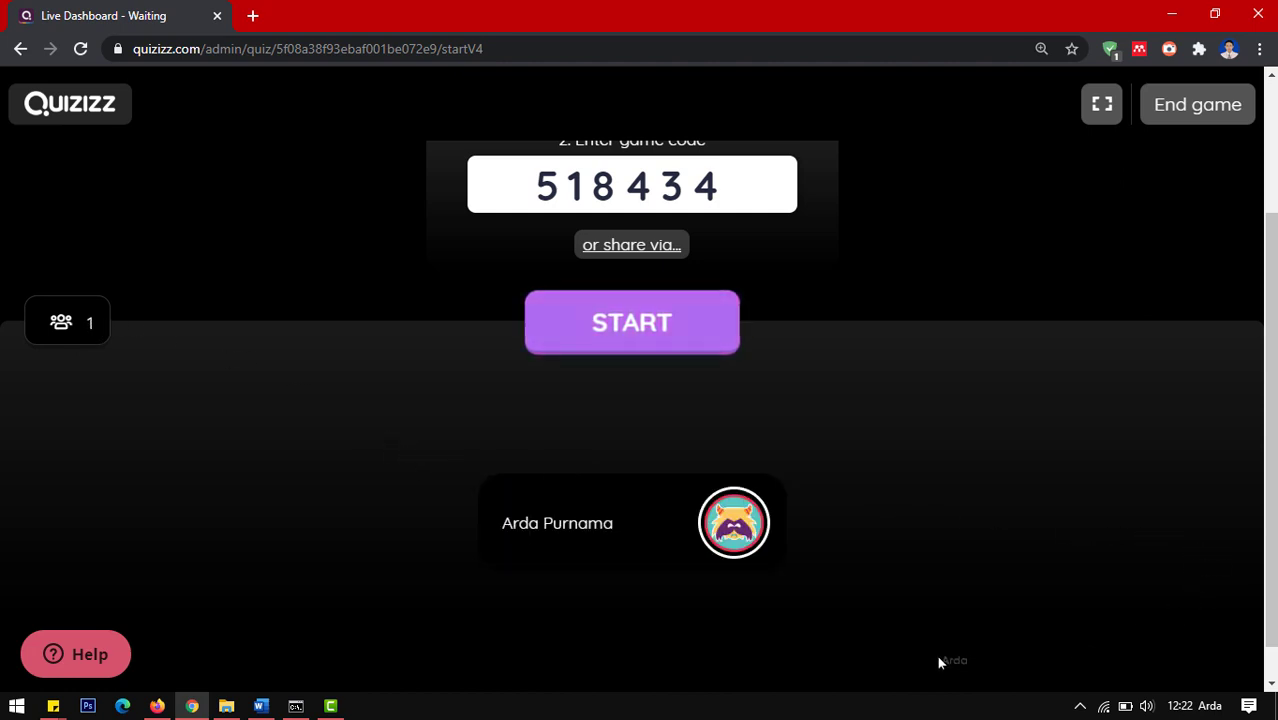
scroll(810, 500, down, 1)
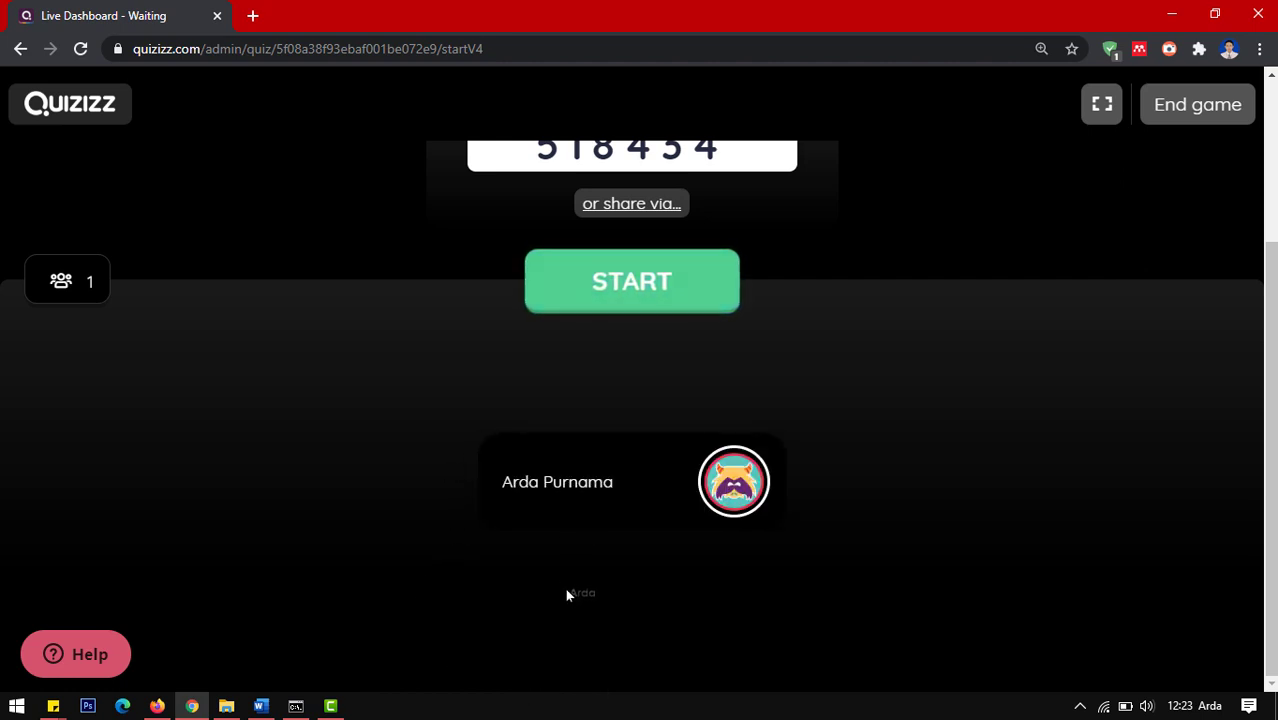
mouse_move(622, 483)
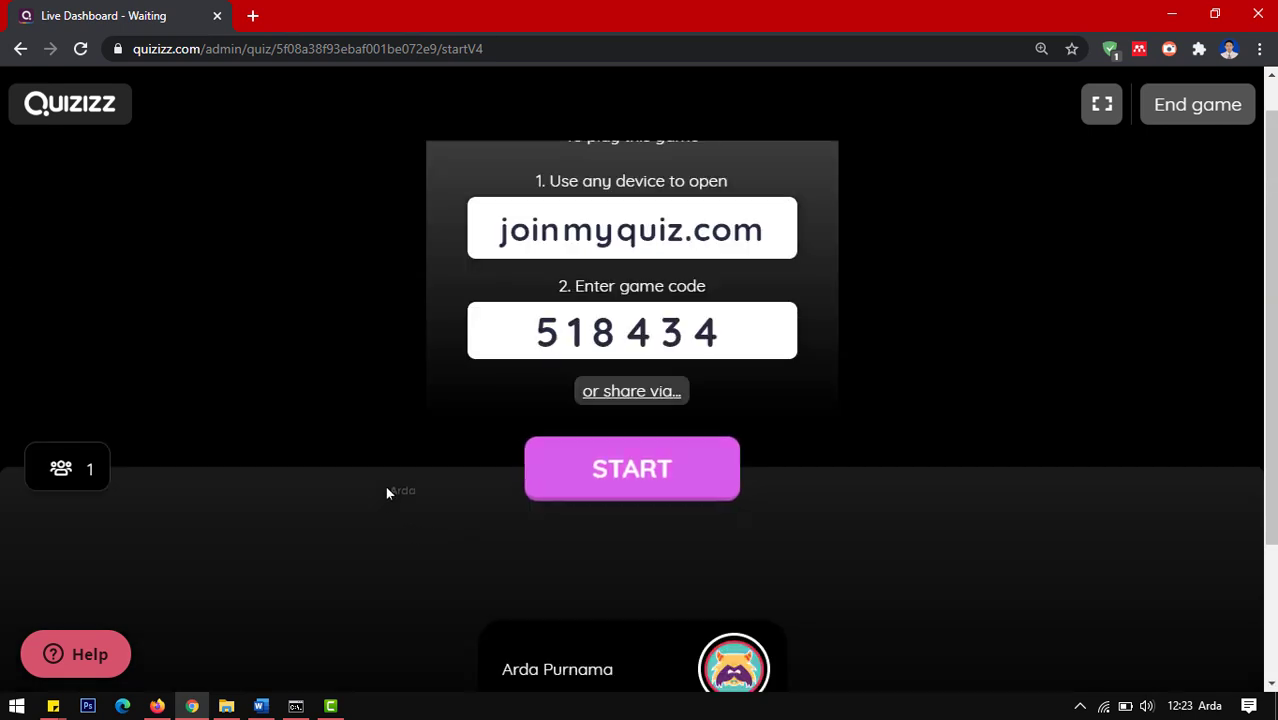
mouse_move(767, 577)
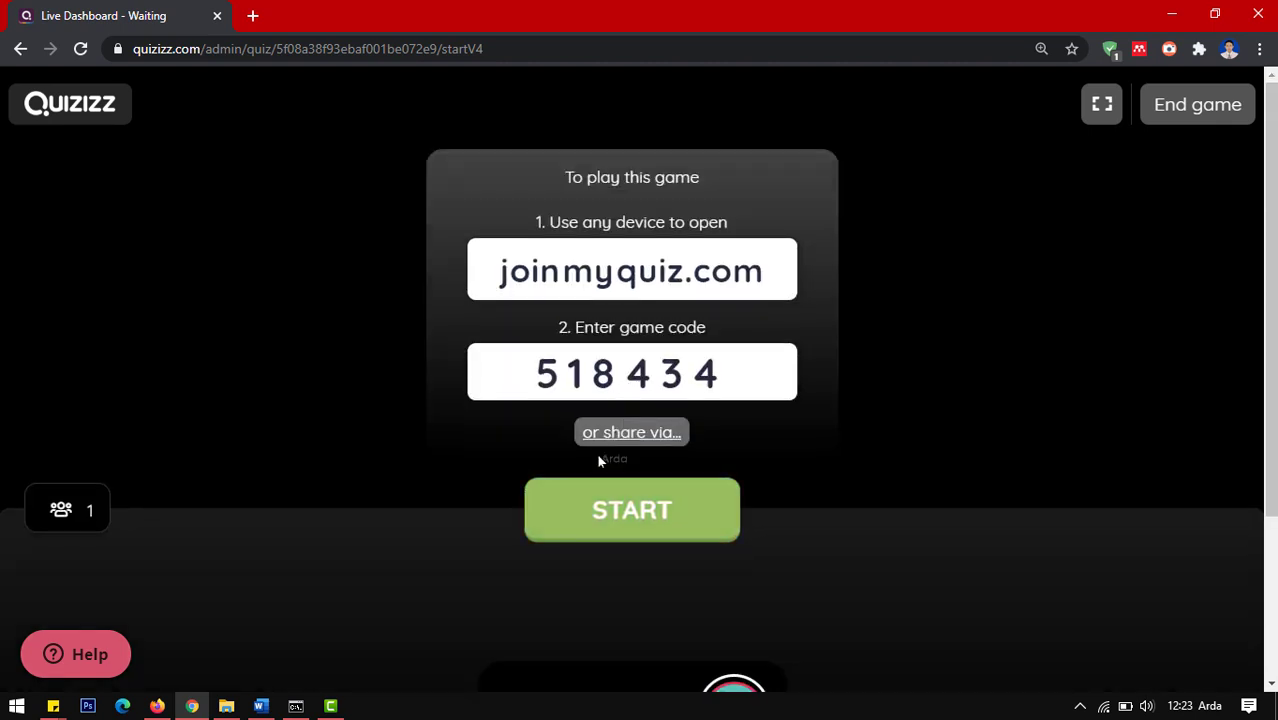
click(617, 520)
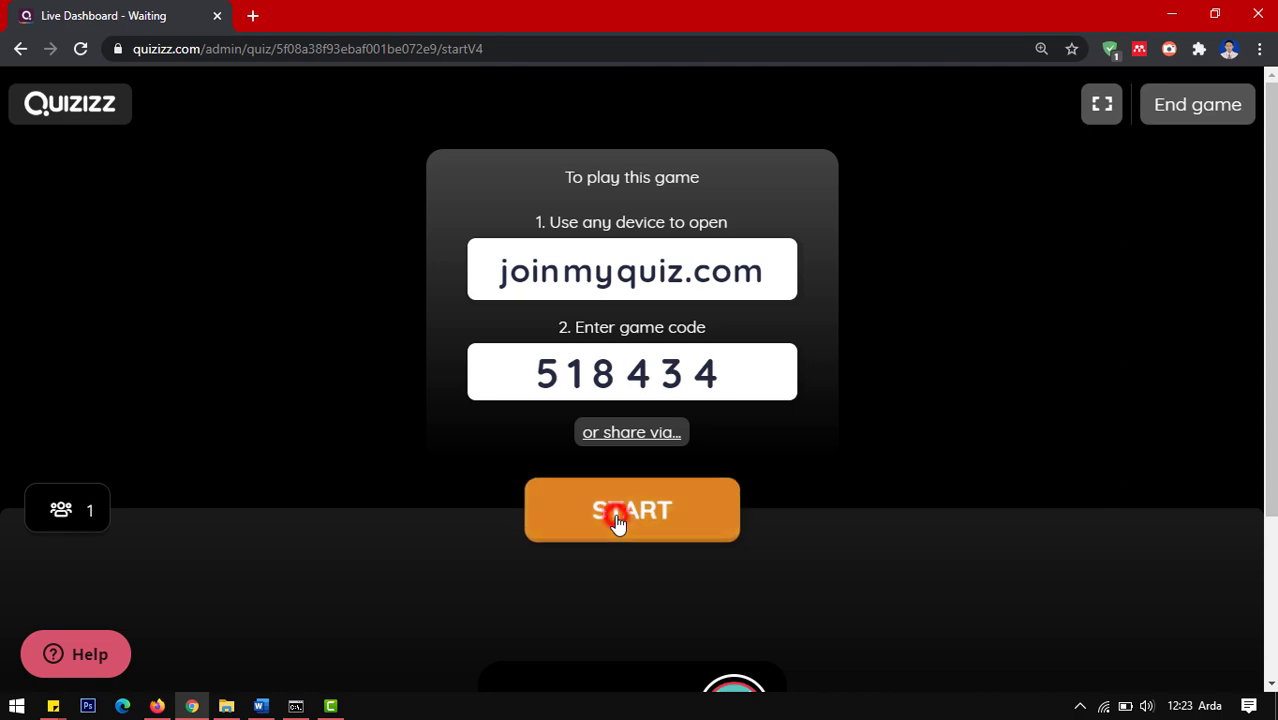
click(540, 517)
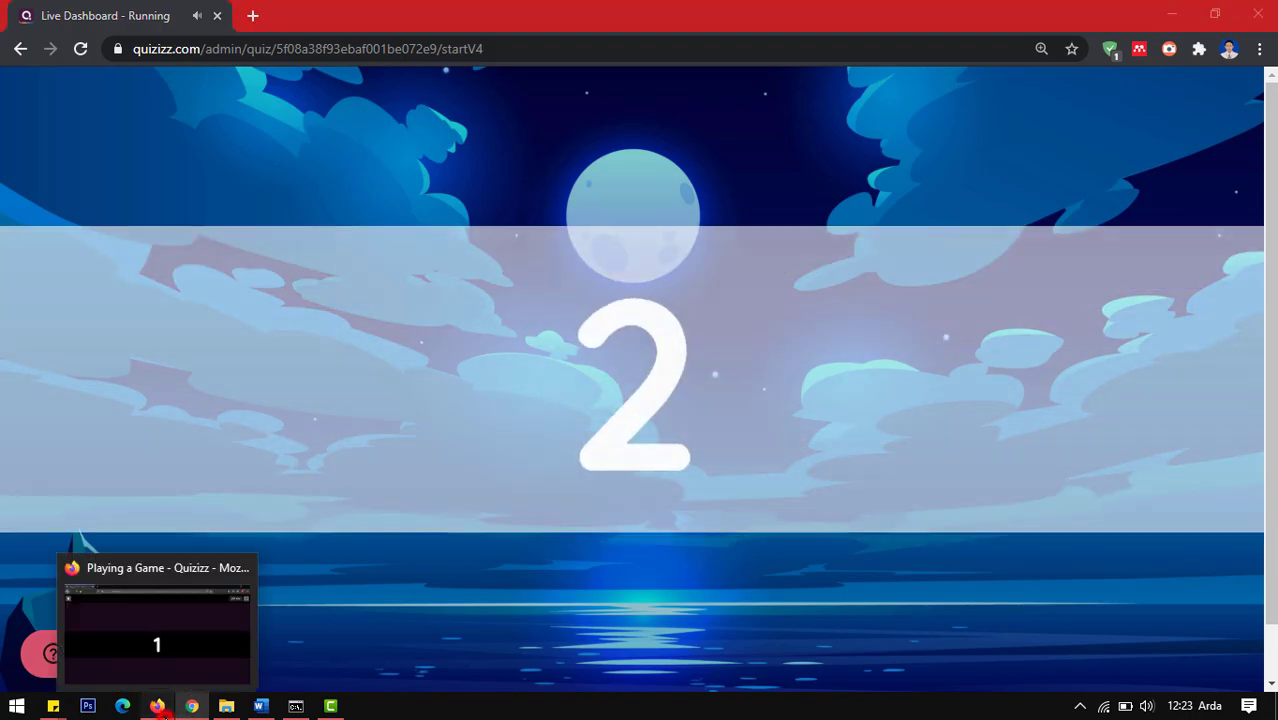
In Firefox, answer the quiz questions, choosing "botol plastik menjadi lekuk-lekuk setelah ditekan", "Membeku", "warna benda" and "Menempati seluruh ruangan" for questions 1 to 4
click(157, 706)
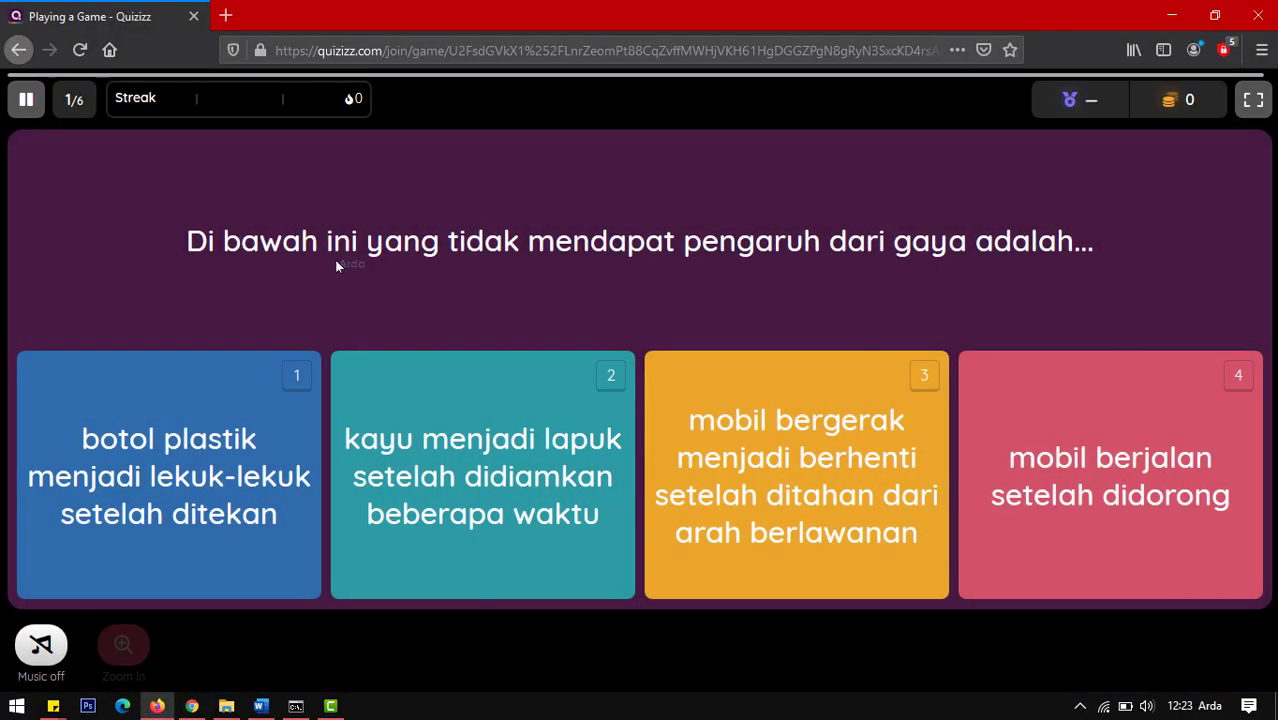
click(217, 488)
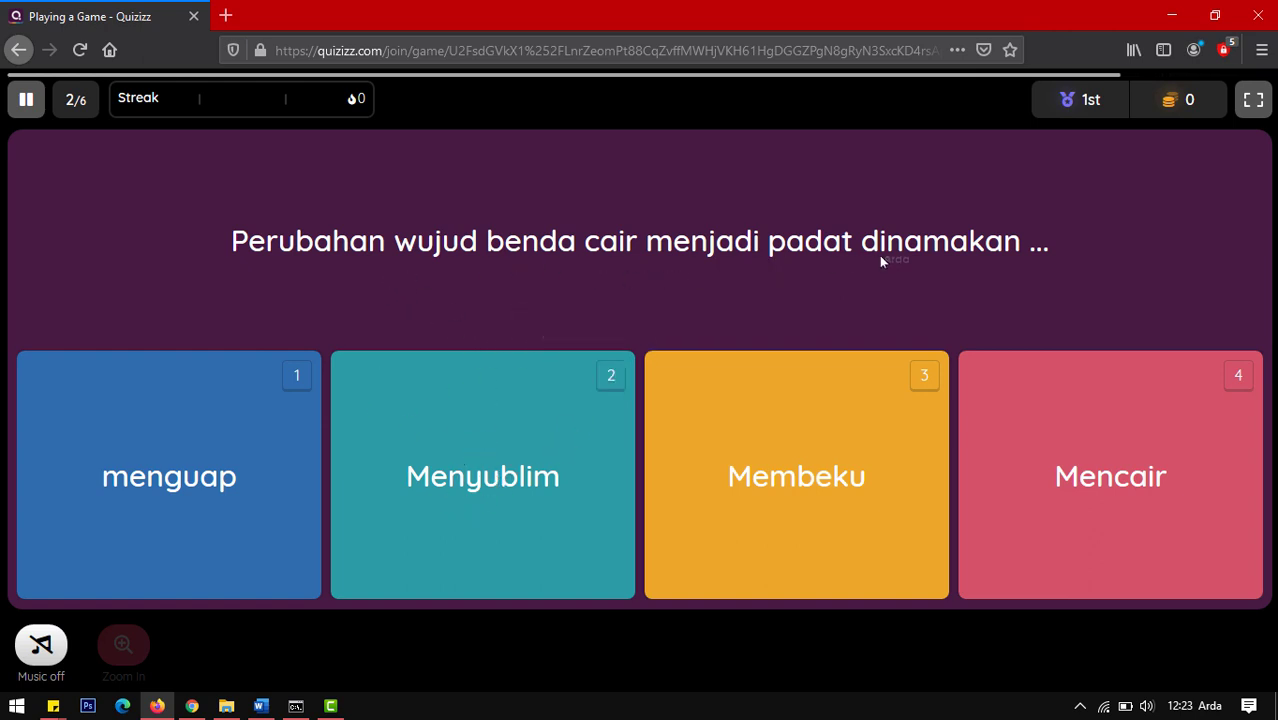
click(808, 492)
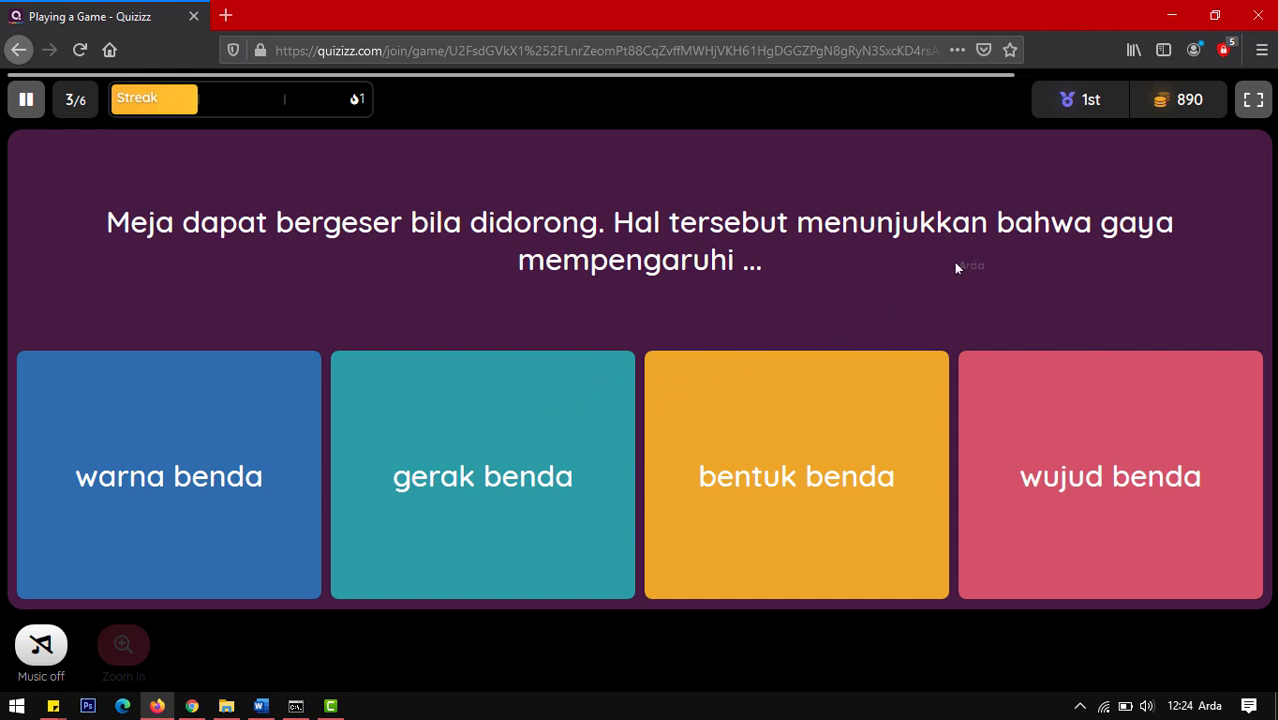
click(177, 478)
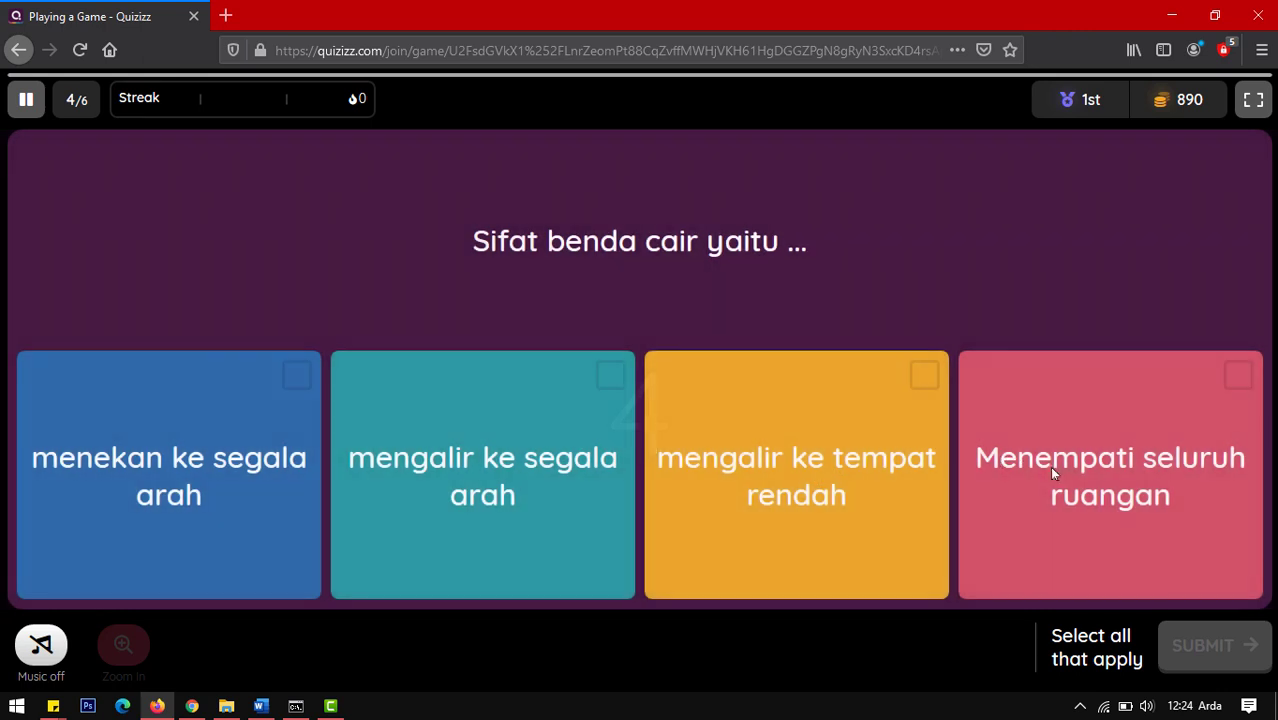
click(1050, 468)
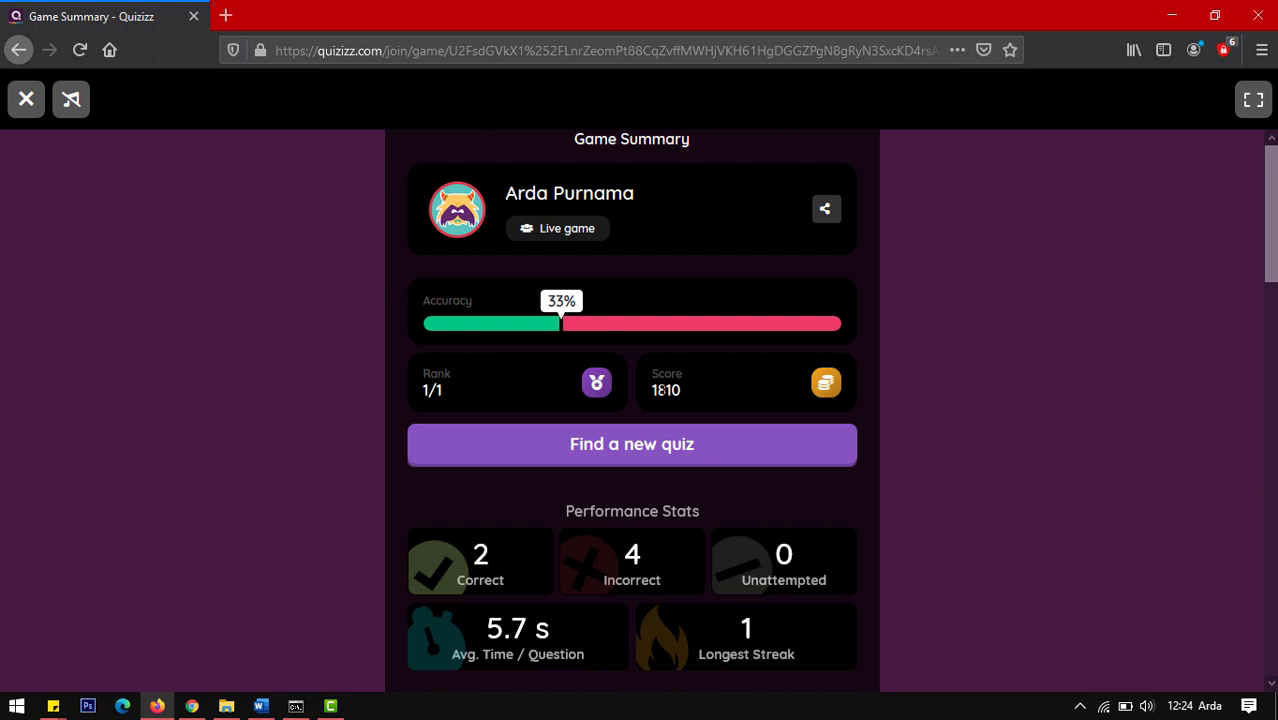
Examine the student's Game Summary, including accuracy, rank, score and the performance stats
double_click(665, 388)
scroll(561, 372, down, 2)
scroll(561, 372, up, 1)
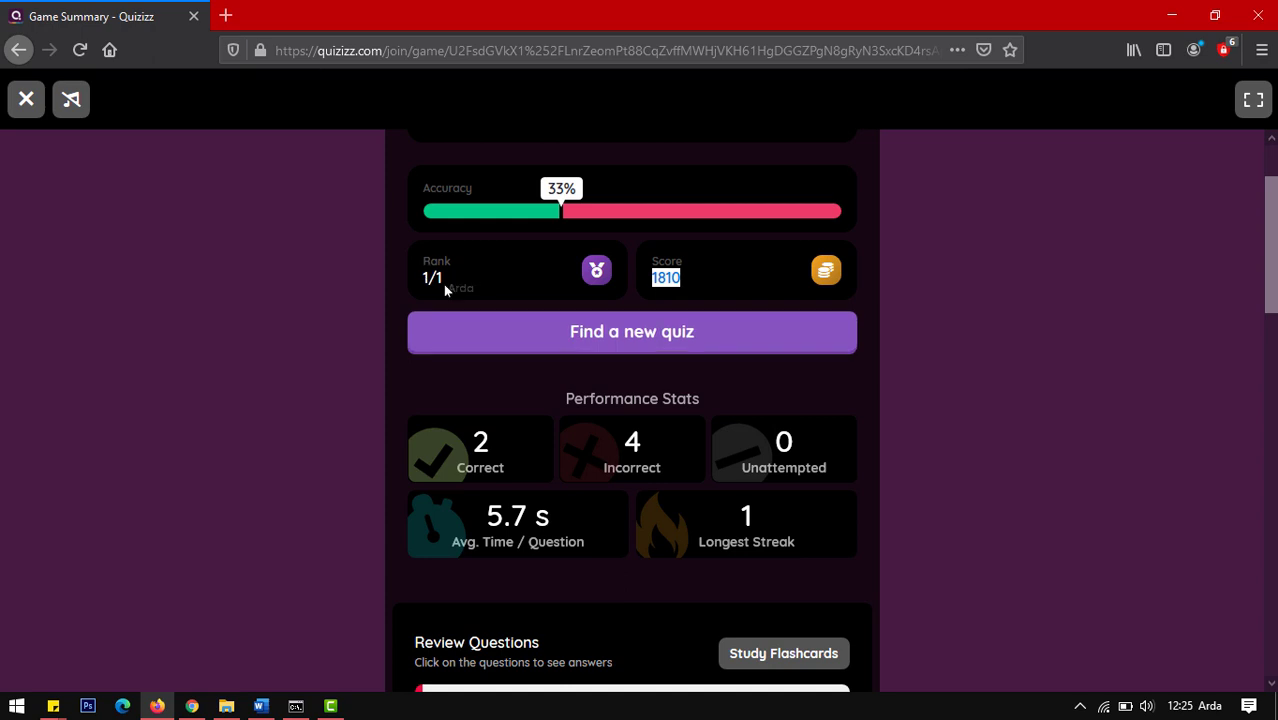
scroll(445, 290, down, 2)
scroll(455, 298, up, 1)
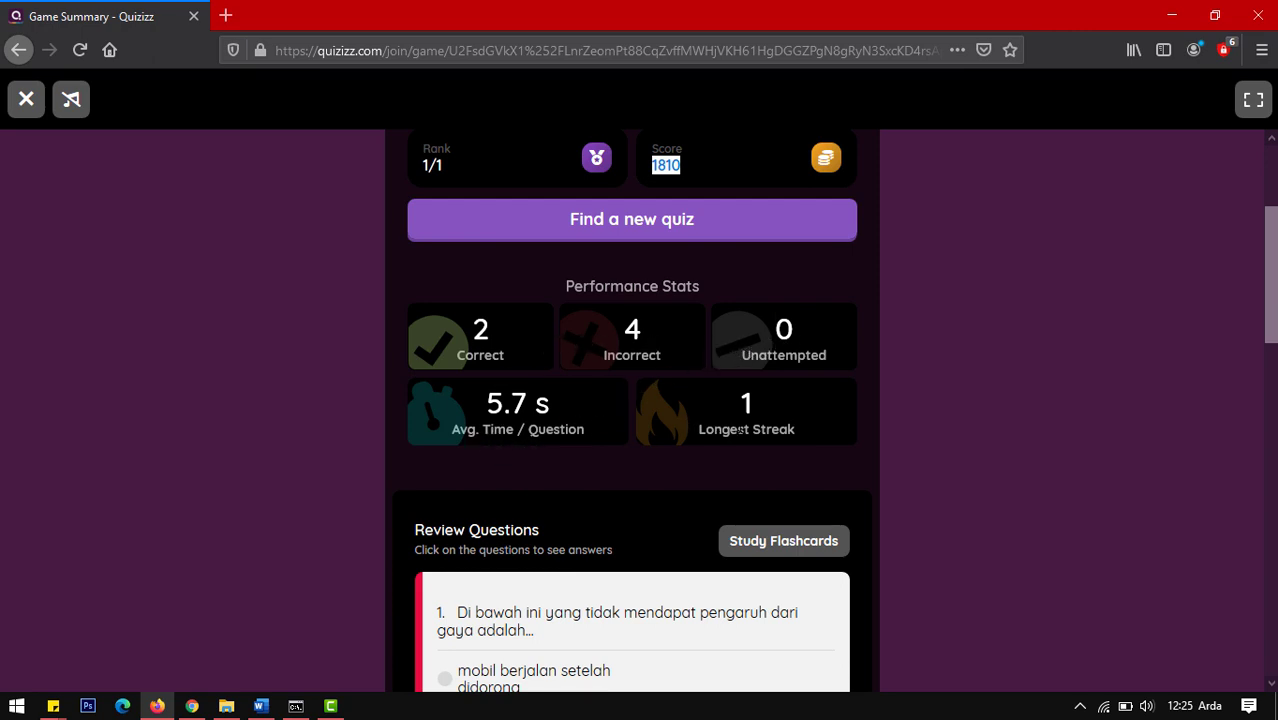
Look through the Review Questions list for the correctly and incorrectly answered questions, and return to the top of the summary
scroll(740, 430, down, 3)
scroll(528, 305, down, 1)
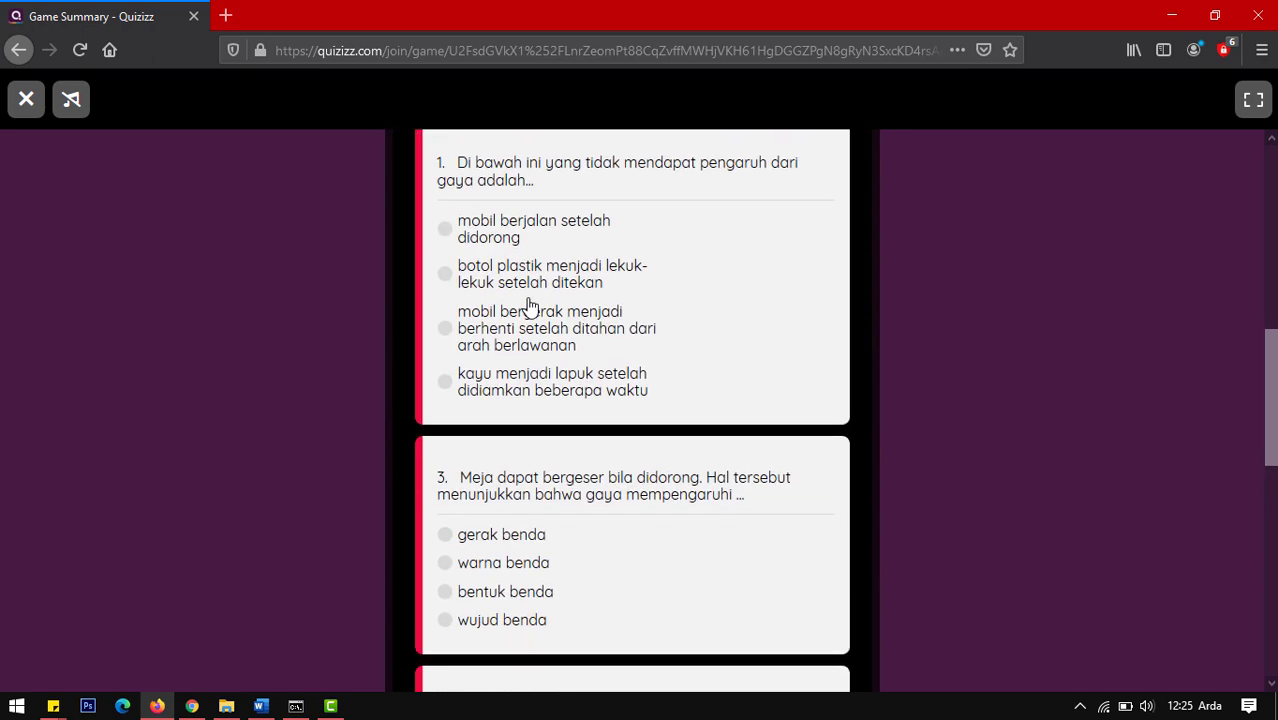
scroll(507, 277, up, 1)
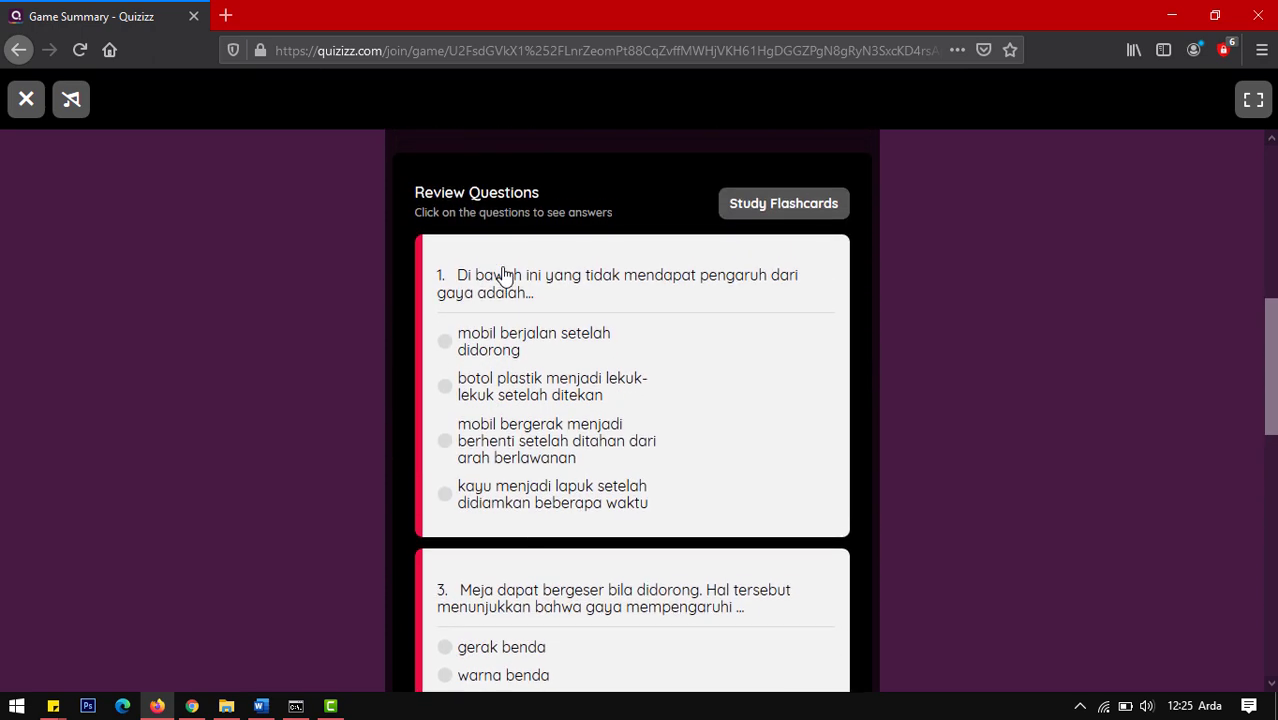
scroll(545, 316, down, 7)
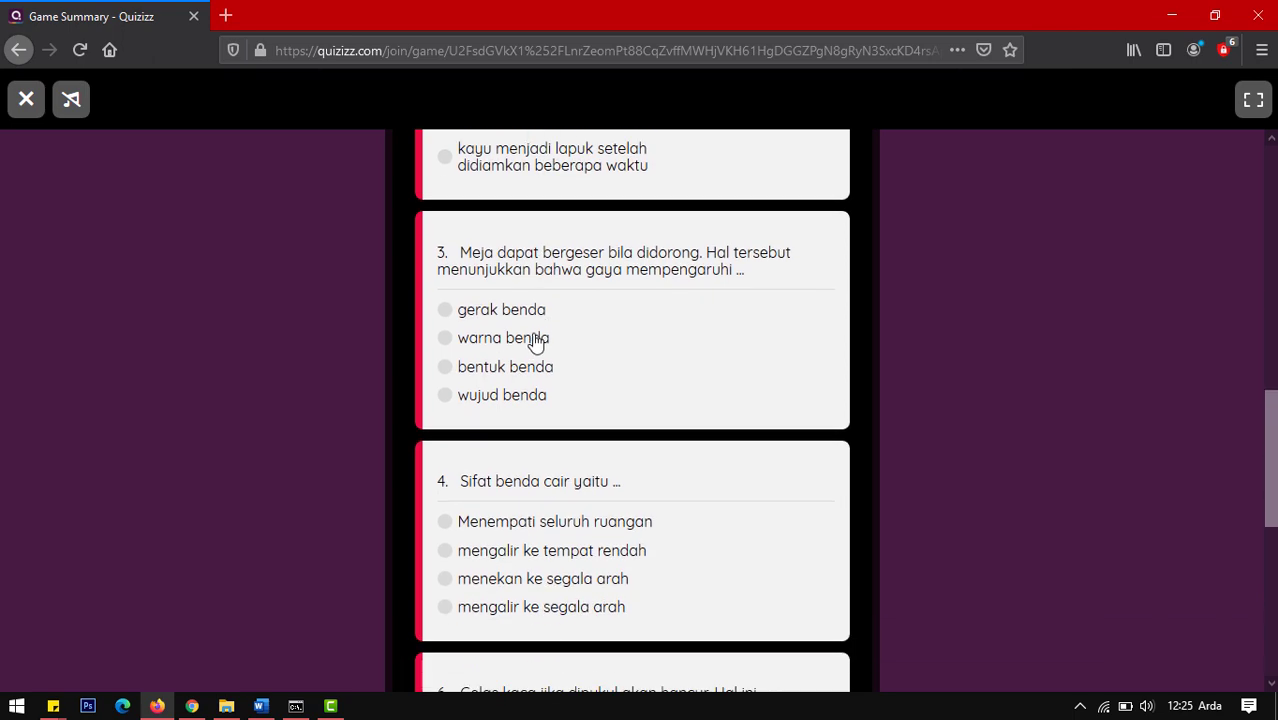
scroll(535, 350, up, 7)
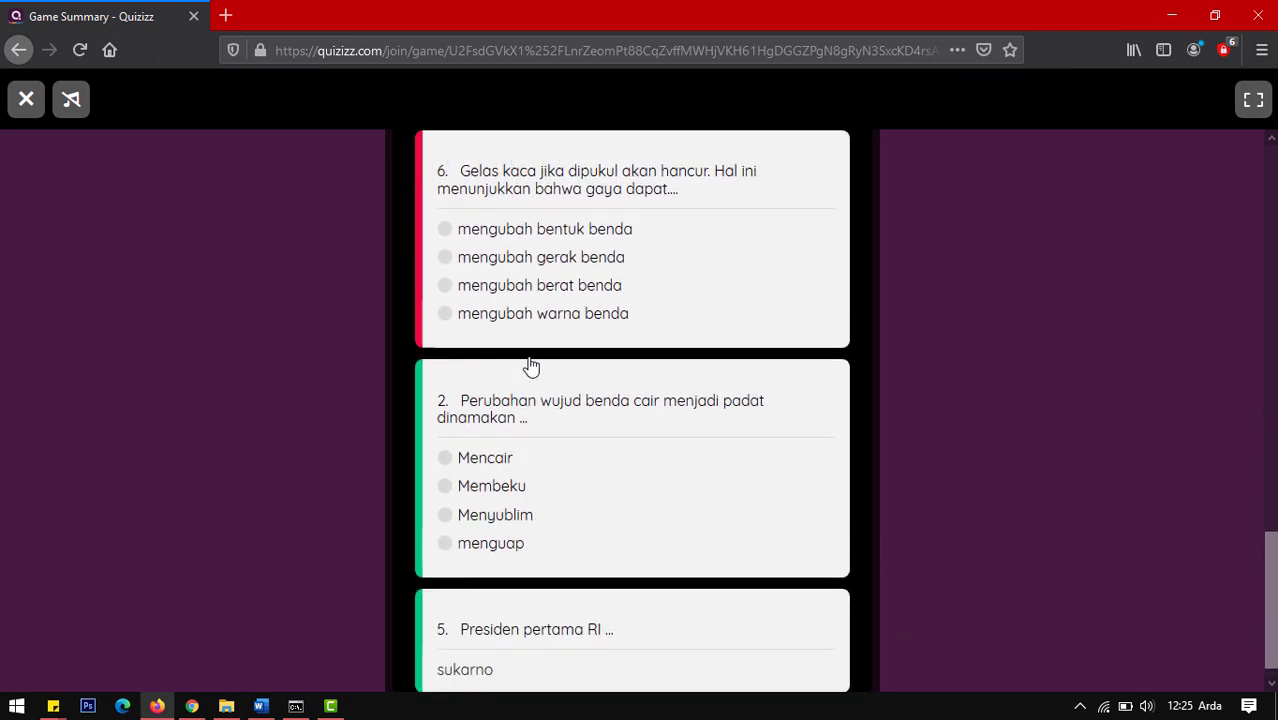
scroll(414, 240, up, 4)
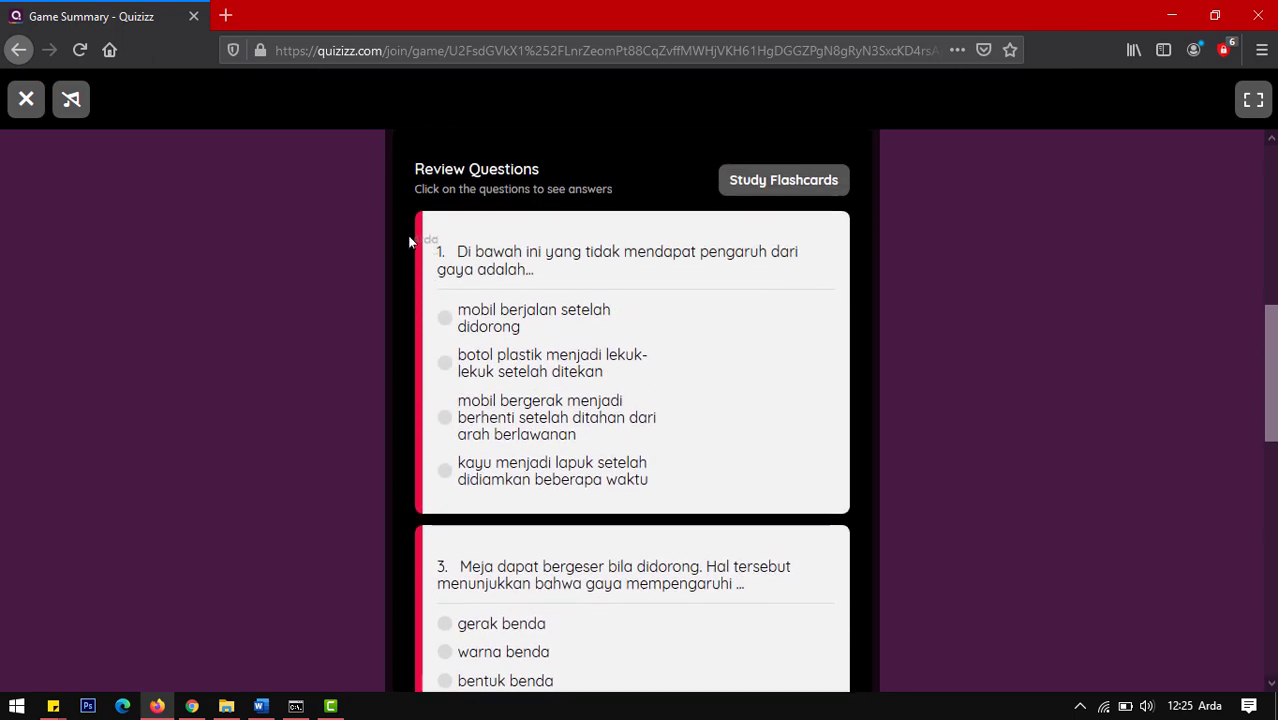
scroll(434, 428, down, 6)
scroll(440, 440, down, 5)
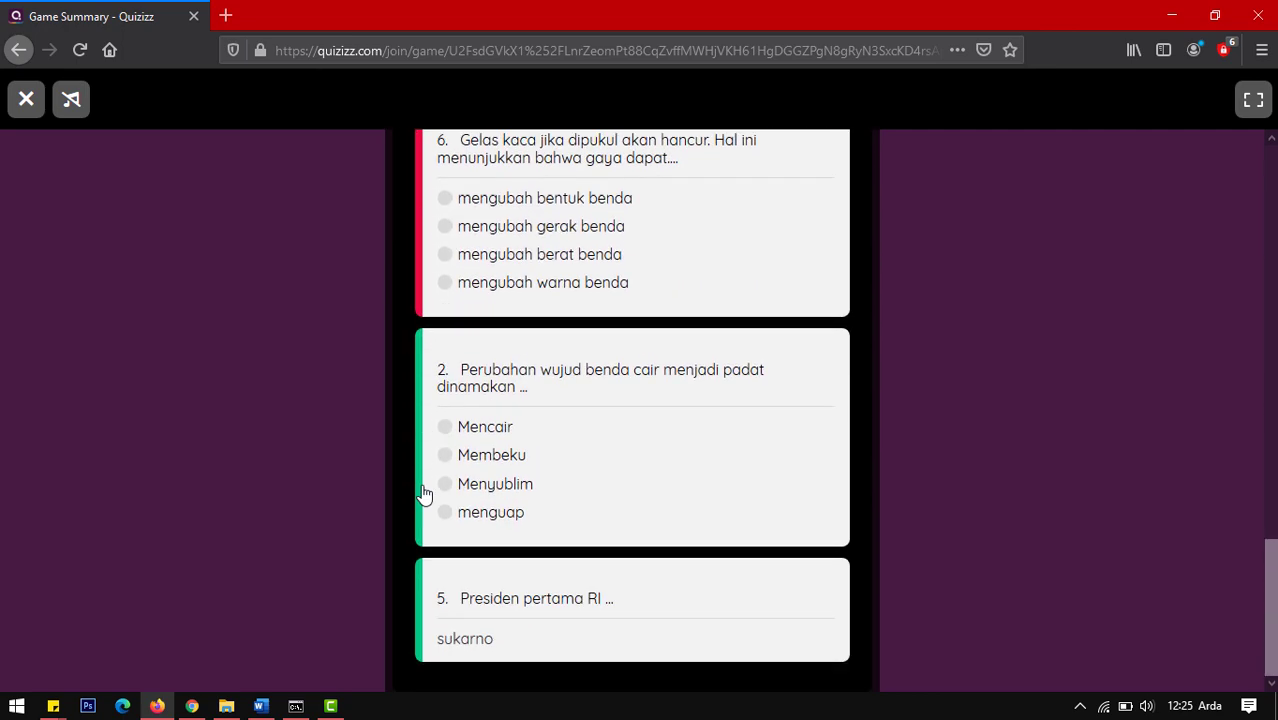
scroll(417, 600, up, 5)
scroll(422, 600, up, 8)
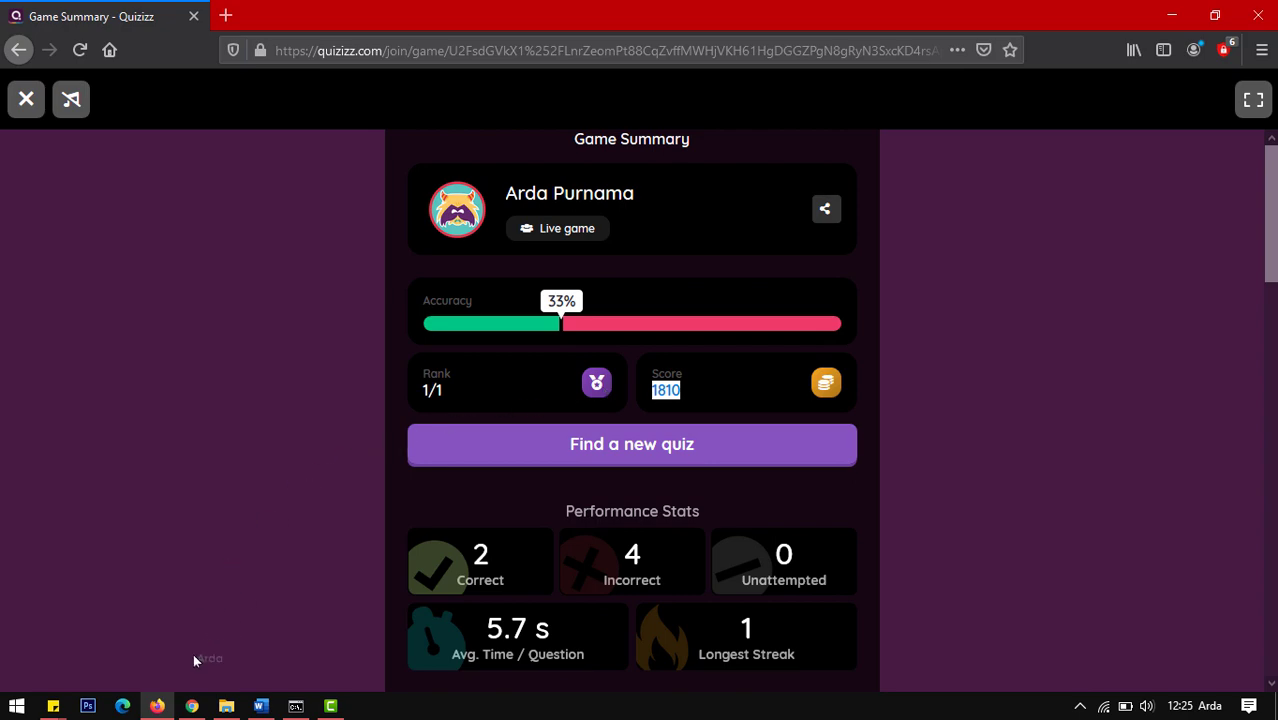
Switch to the host's summary in Chrome, examine the class statistics and the player's per-question results, and open the Questions breakdown
click(191, 706)
scroll(631, 417, down, 1)
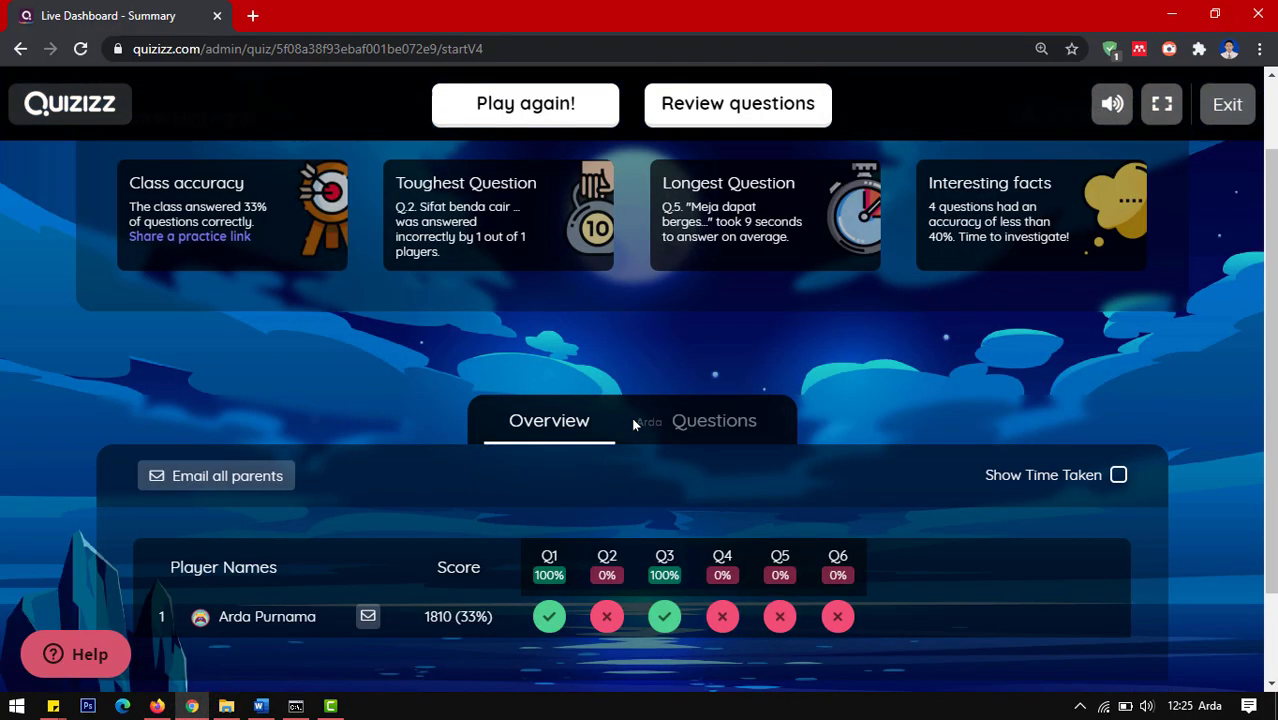
scroll(633, 424, down, 1)
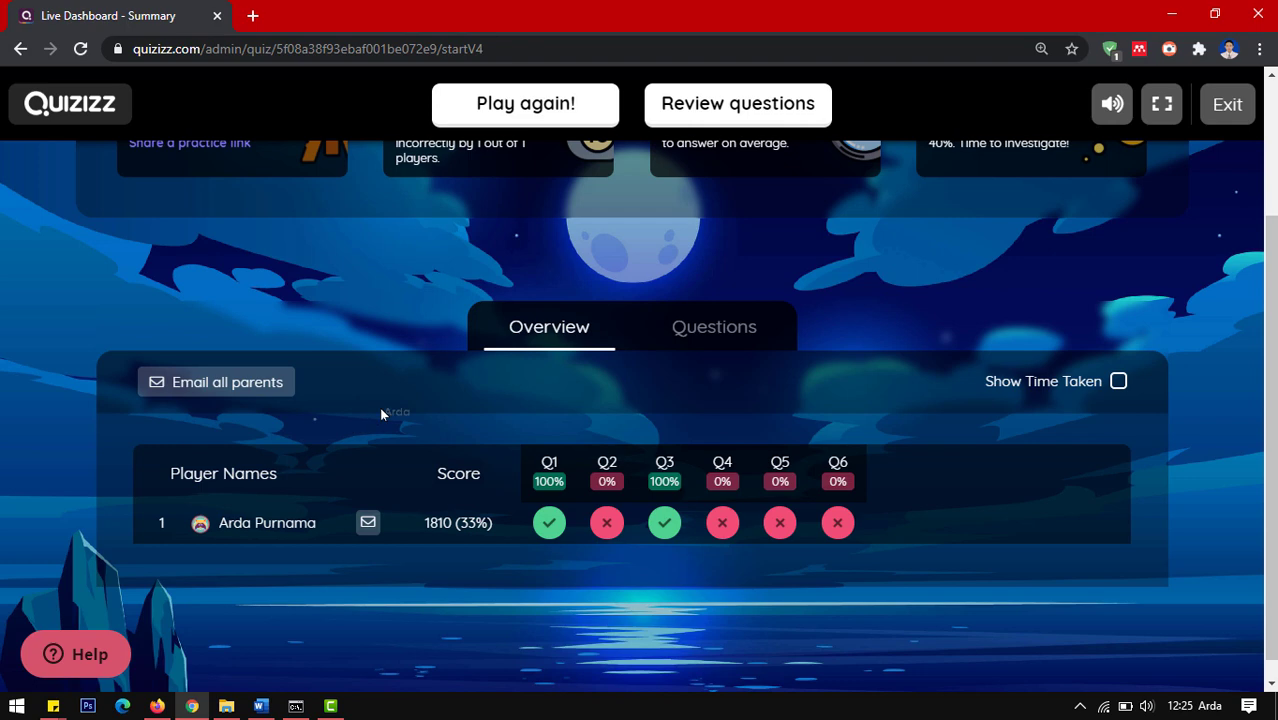
scroll(380, 412, up, 1)
scroll(380, 412, down, 1)
scroll(792, 470, up, 1)
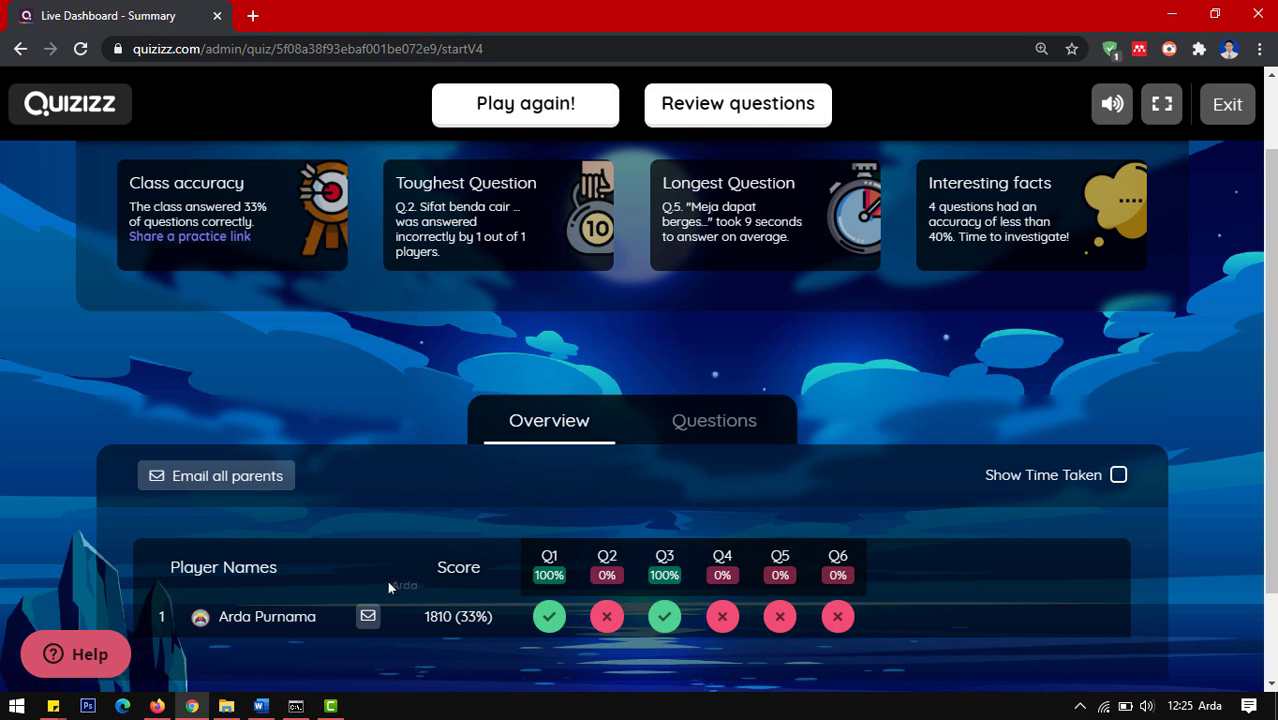
scroll(215, 635, down, 1)
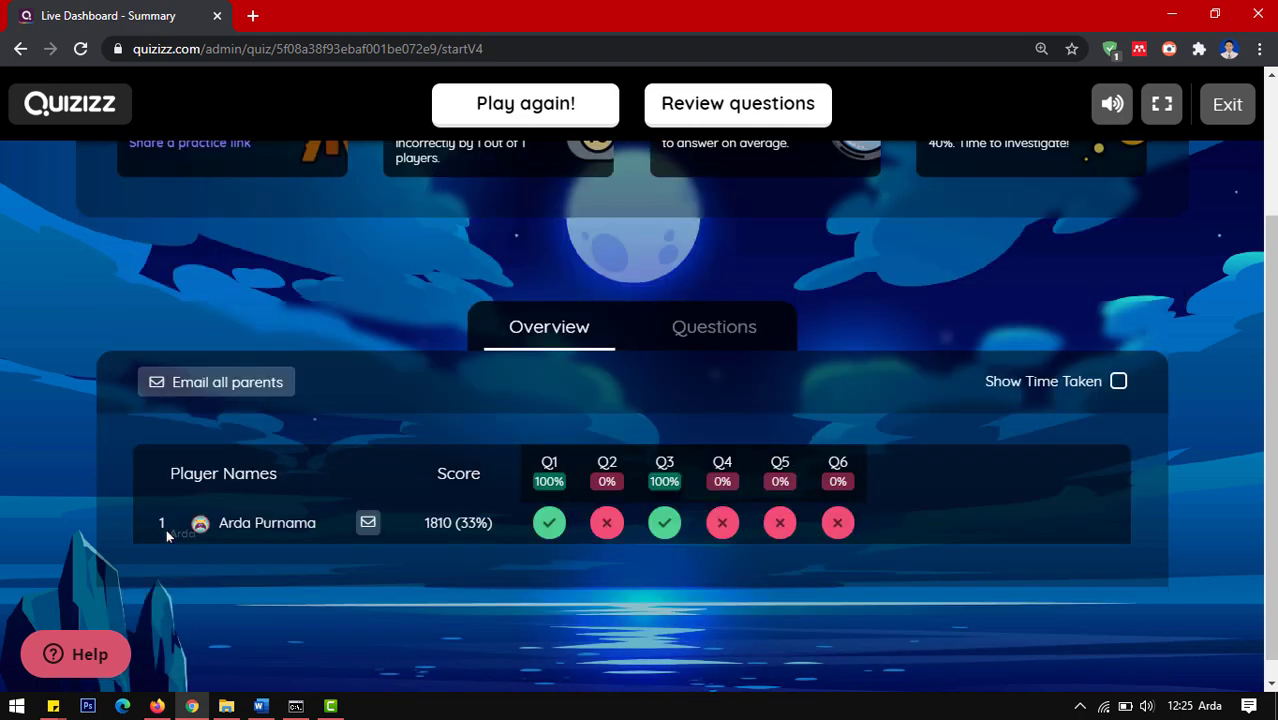
drag(207, 527, 521, 512)
drag(560, 468, 785, 597)
scroll(797, 608, up, 1)
click(724, 424)
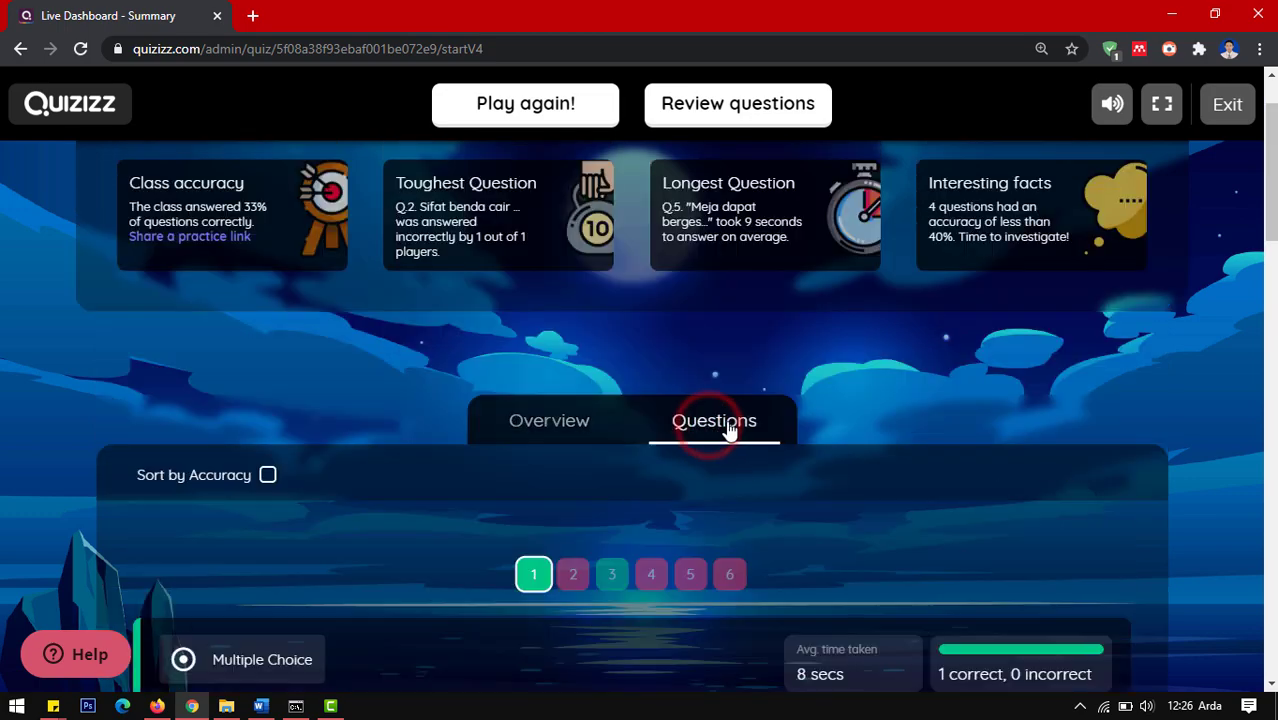
Look through the per-question results in the Questions breakdown, and return to the game highlights
scroll(740, 430, down, 5)
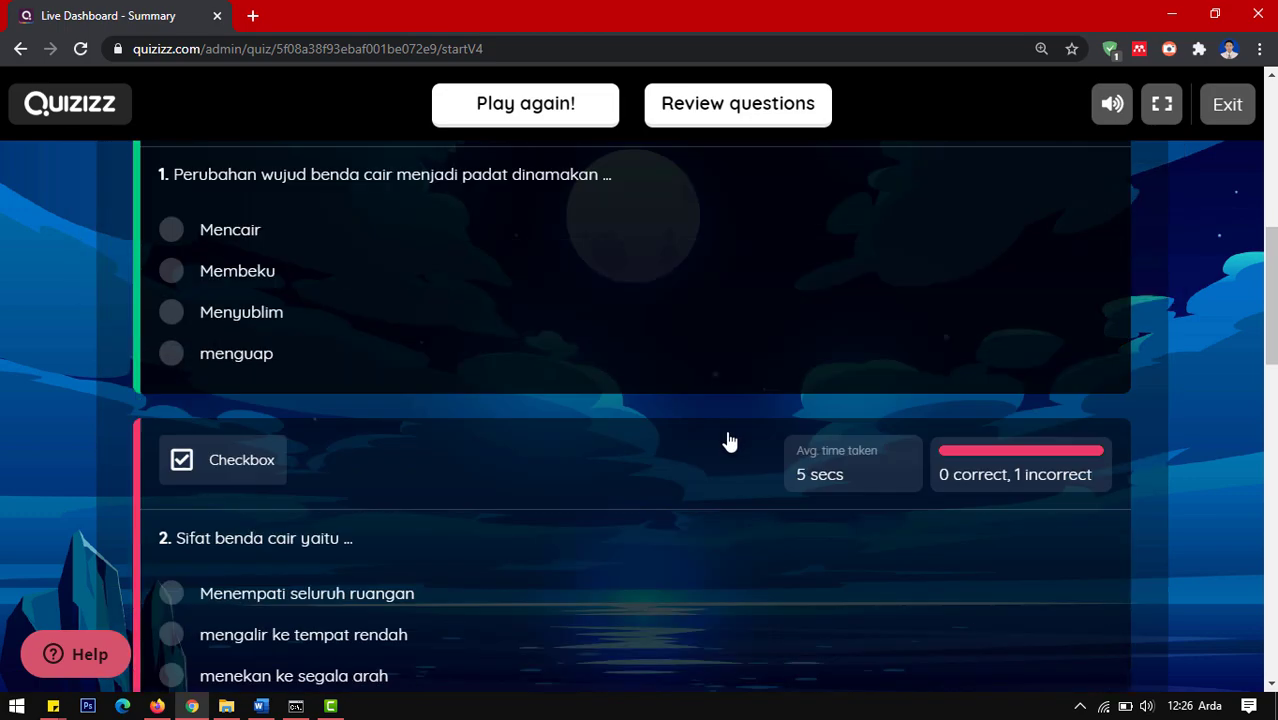
scroll(288, 354, down, 3)
scroll(330, 358, up, 1)
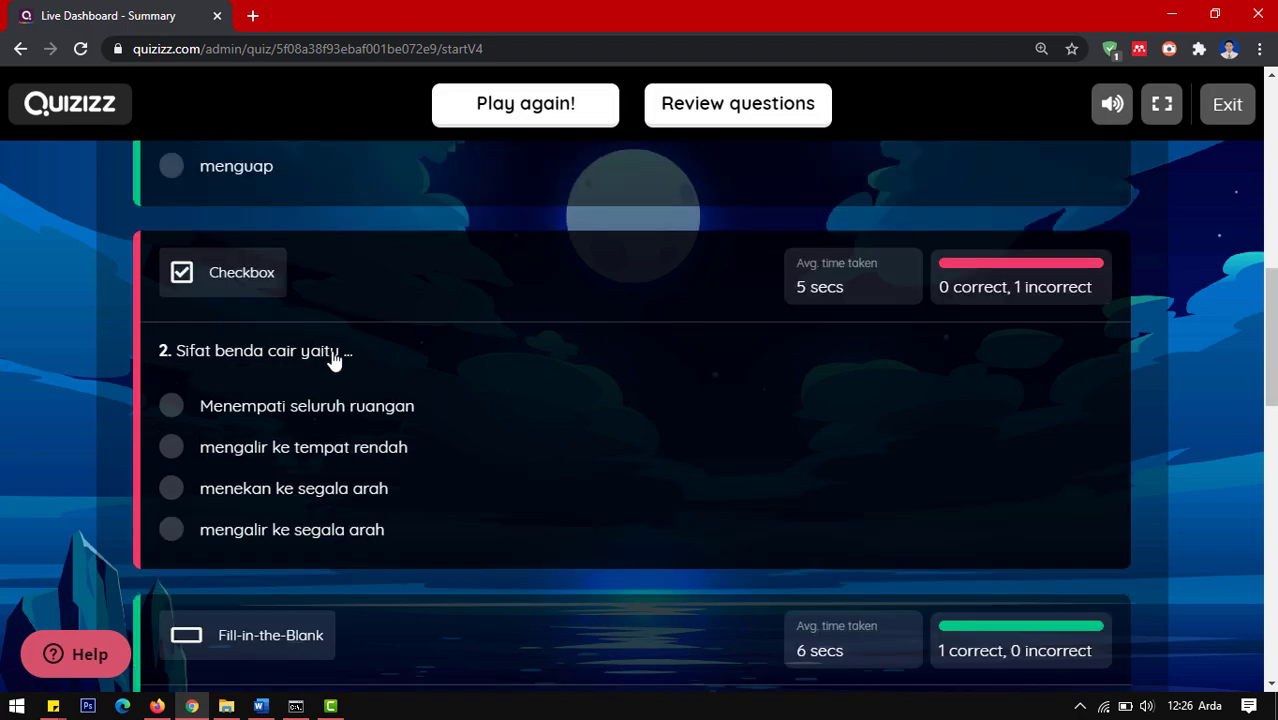
scroll(700, 370, down, 2)
scroll(650, 390, up, 1)
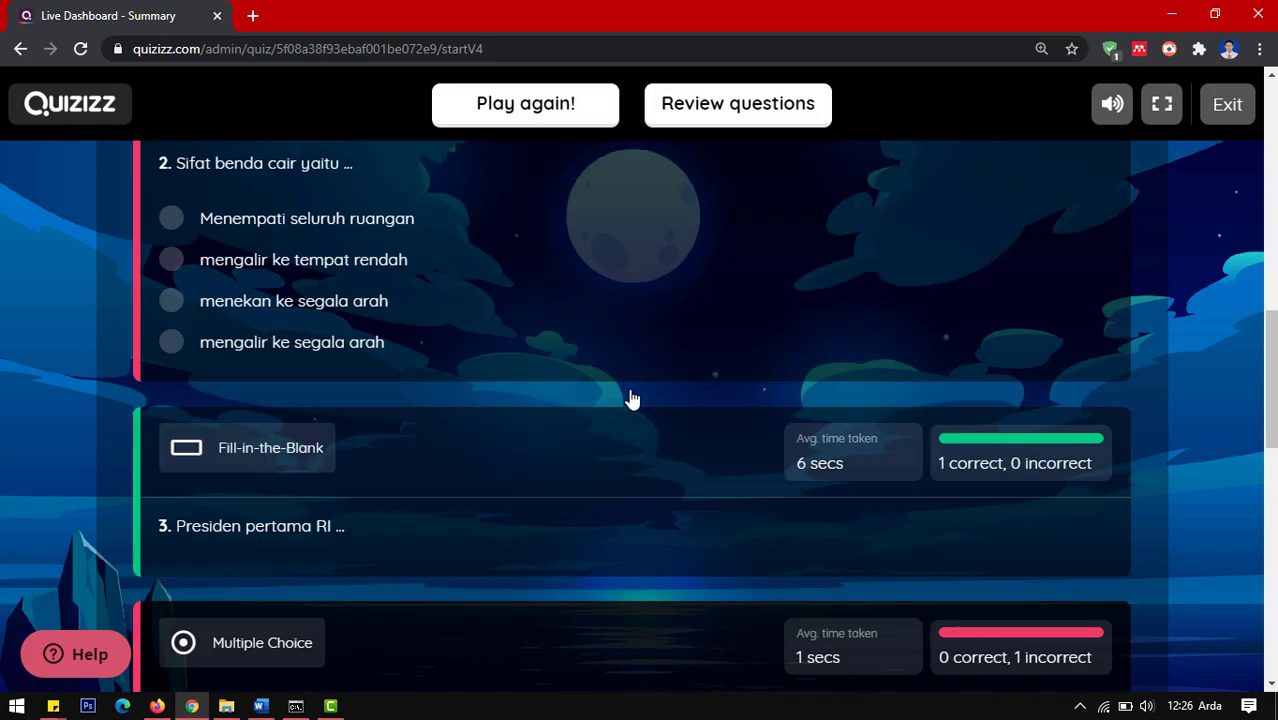
scroll(631, 399, up, 6)
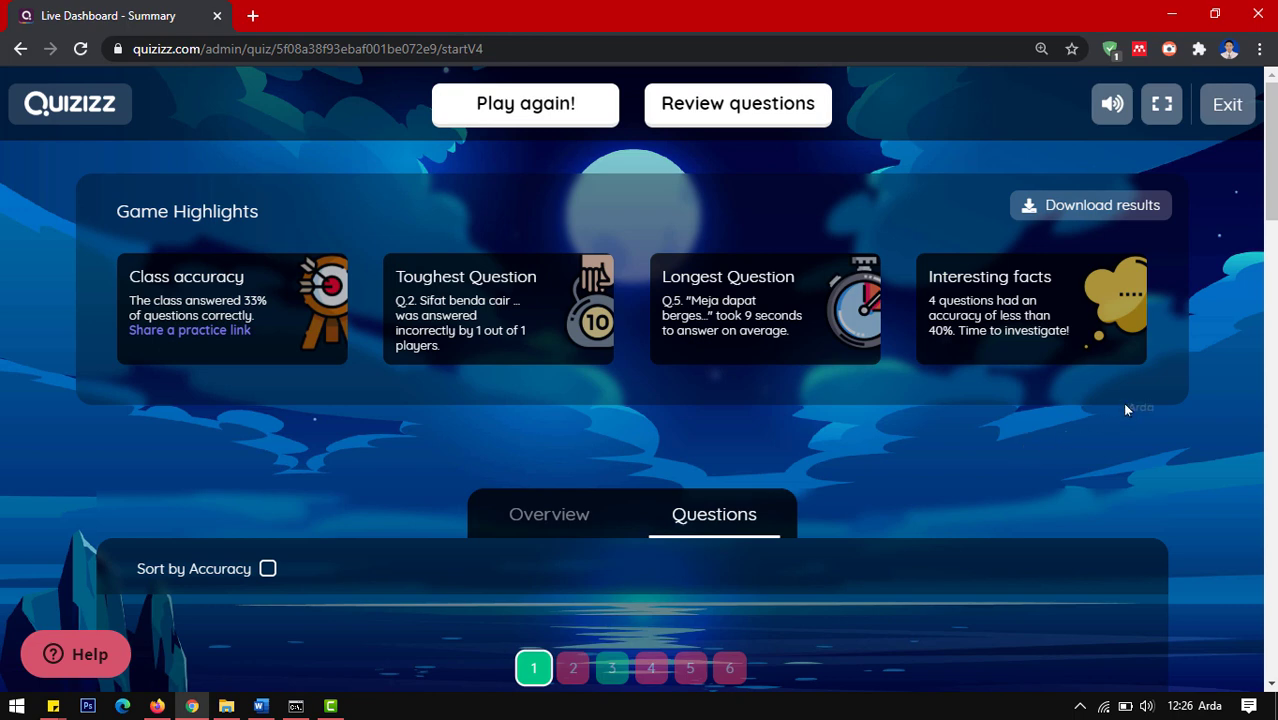
Download the game results, open the downloaded spreadsheet in Excel and enable editing
click(1085, 208)
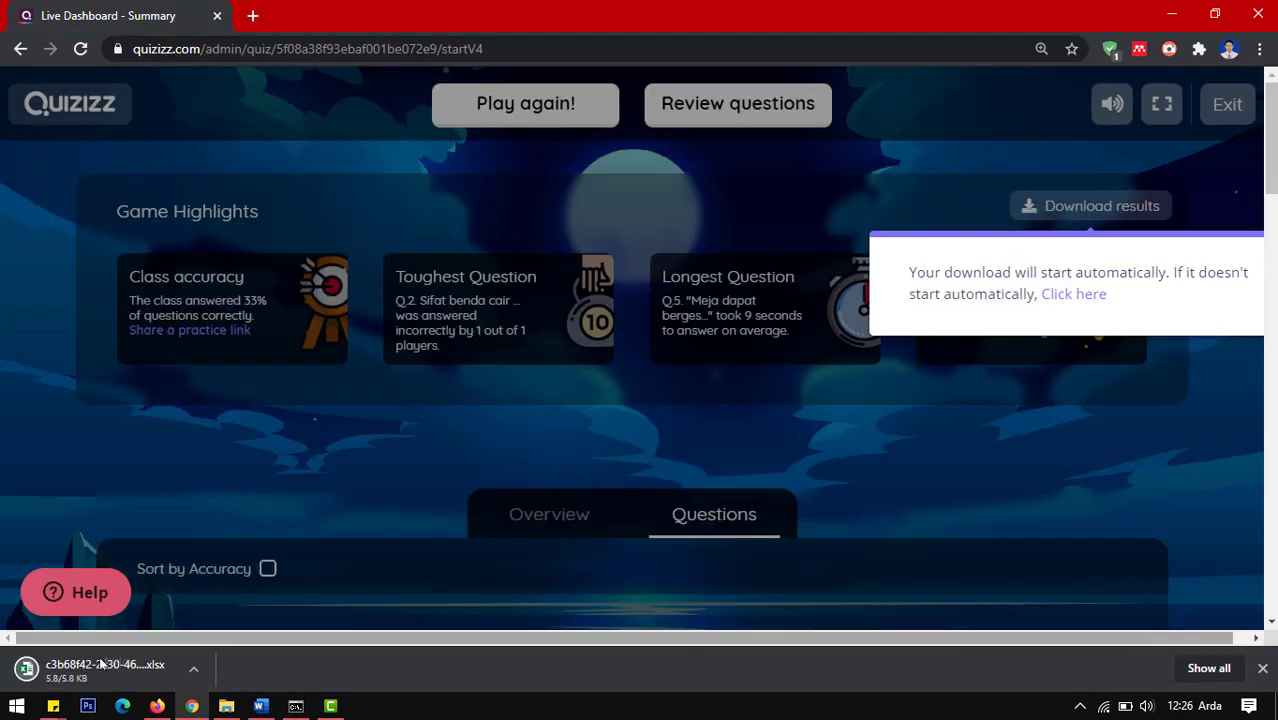
click(97, 667)
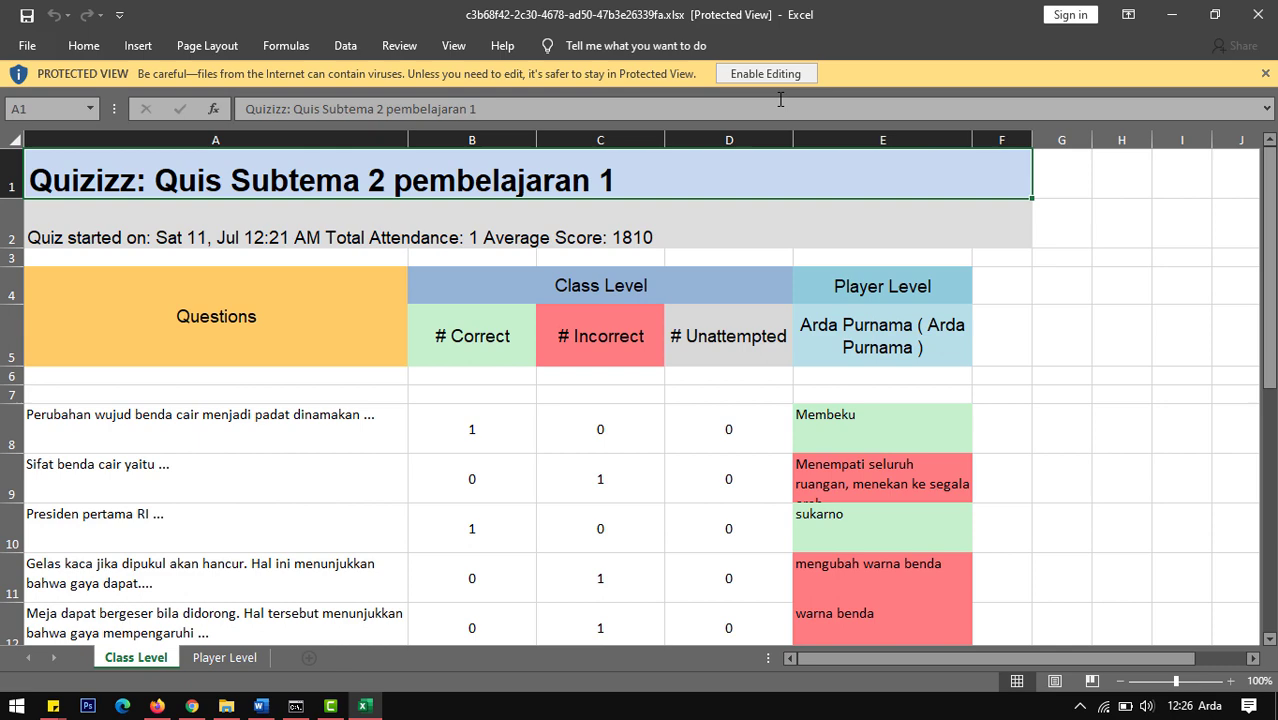
click(766, 73)
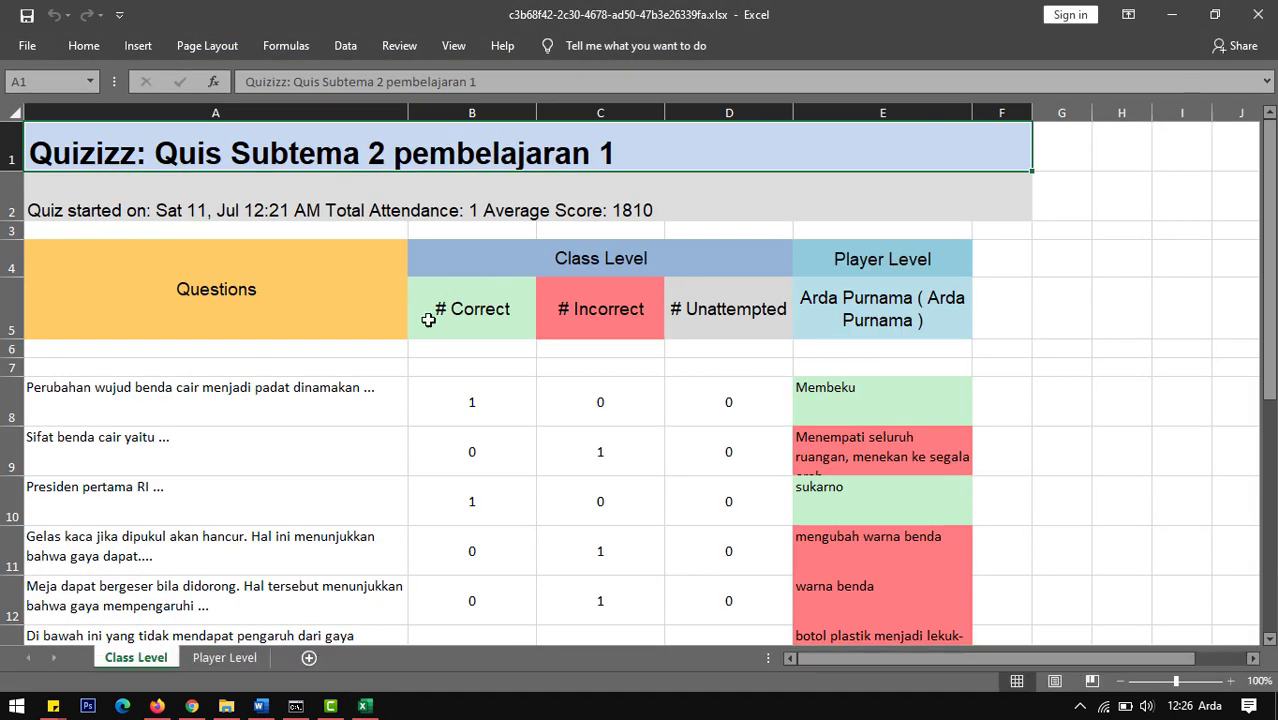
Examine the player's score and accuracy on the Player Level sheet
click(240, 658)
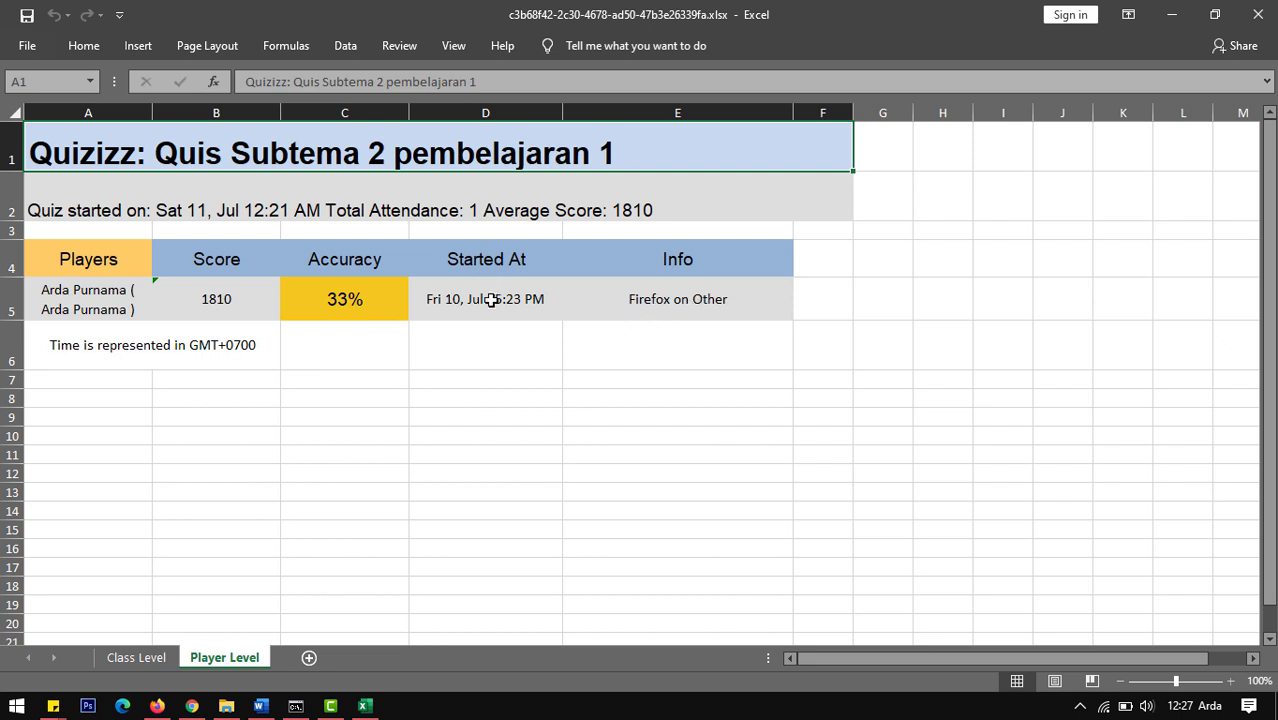
click(215, 298)
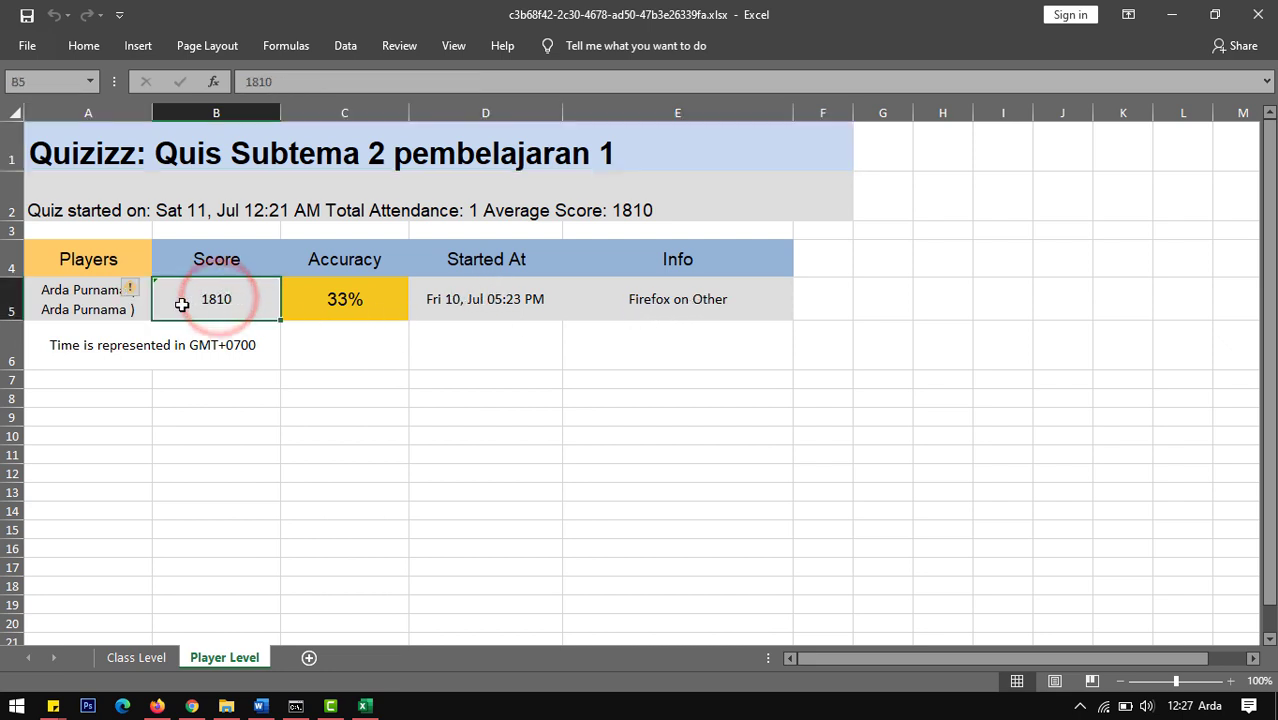
click(97, 300)
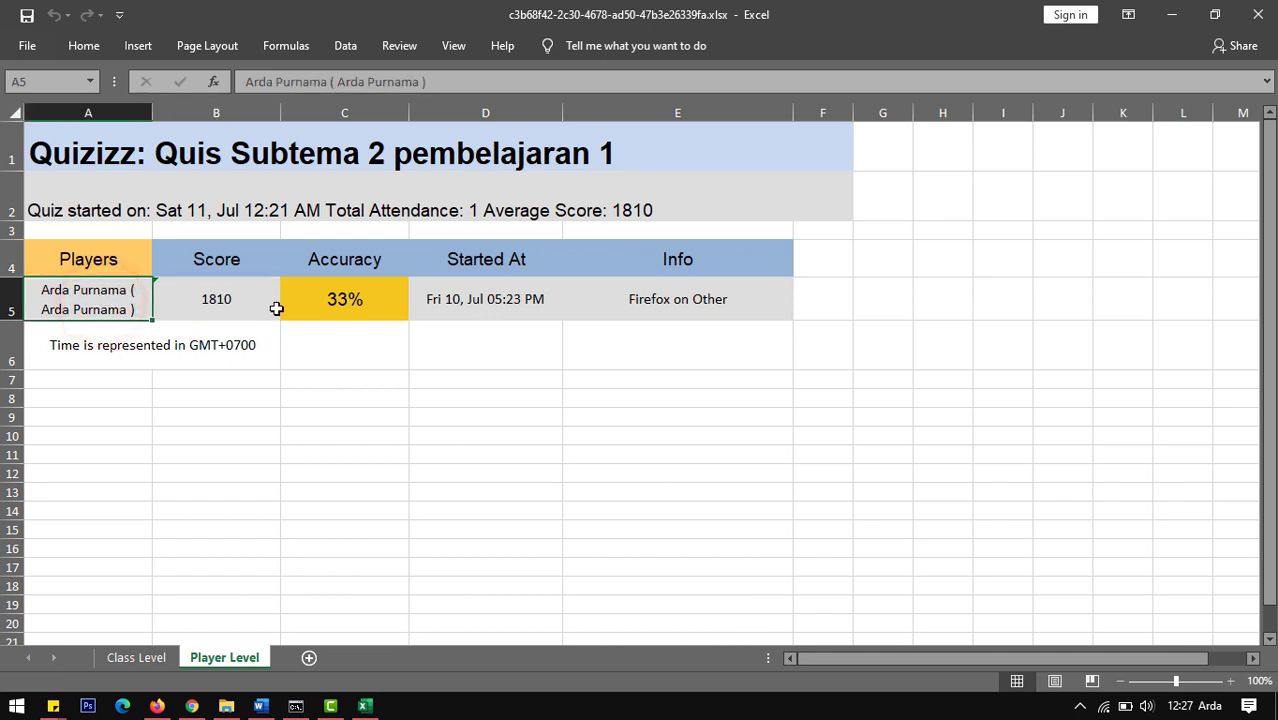
click(342, 302)
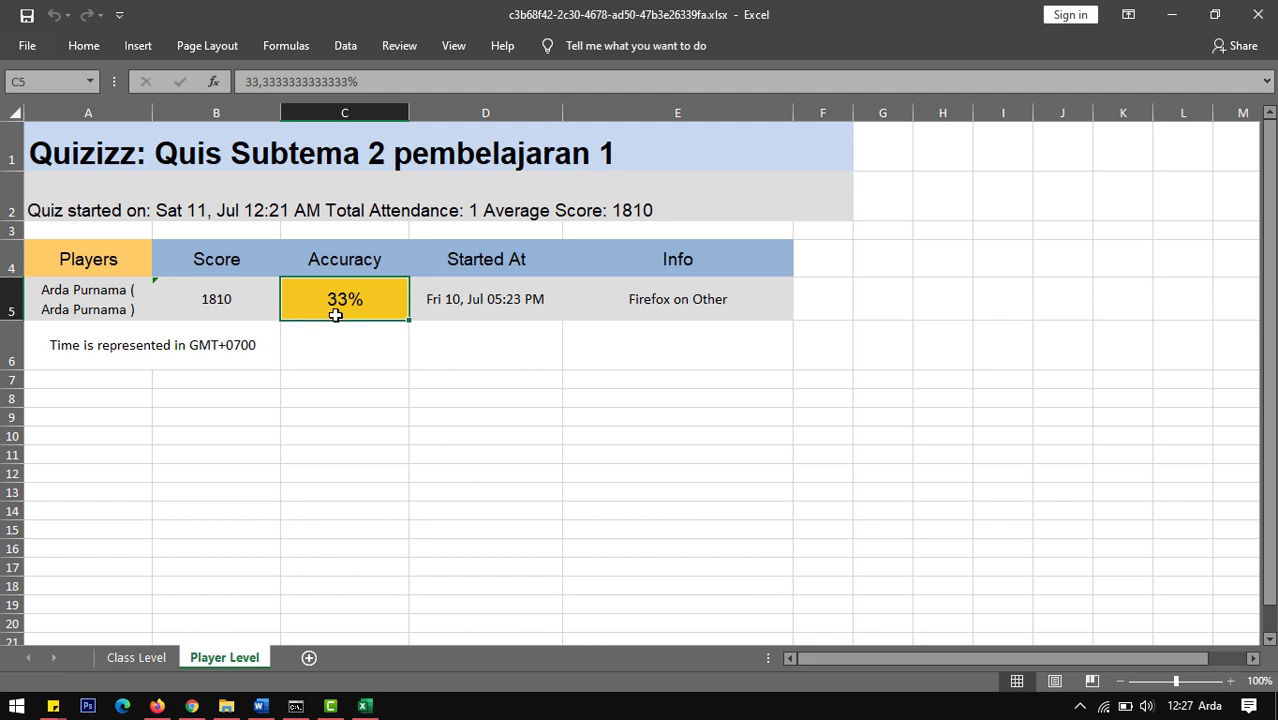
click(223, 308)
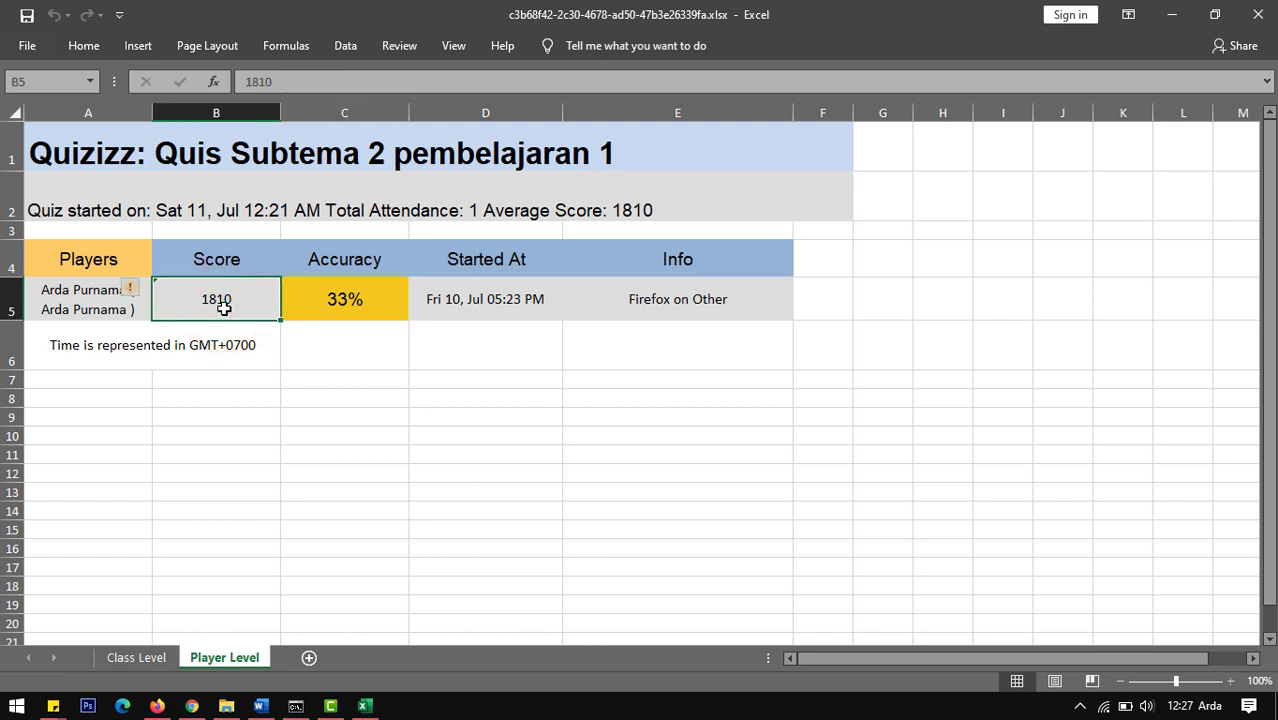
Examine the Class Level sheet, including each question's correct and incorrect counts, the player's answers and the totals
click(136, 658)
scroll(285, 445, down, 2)
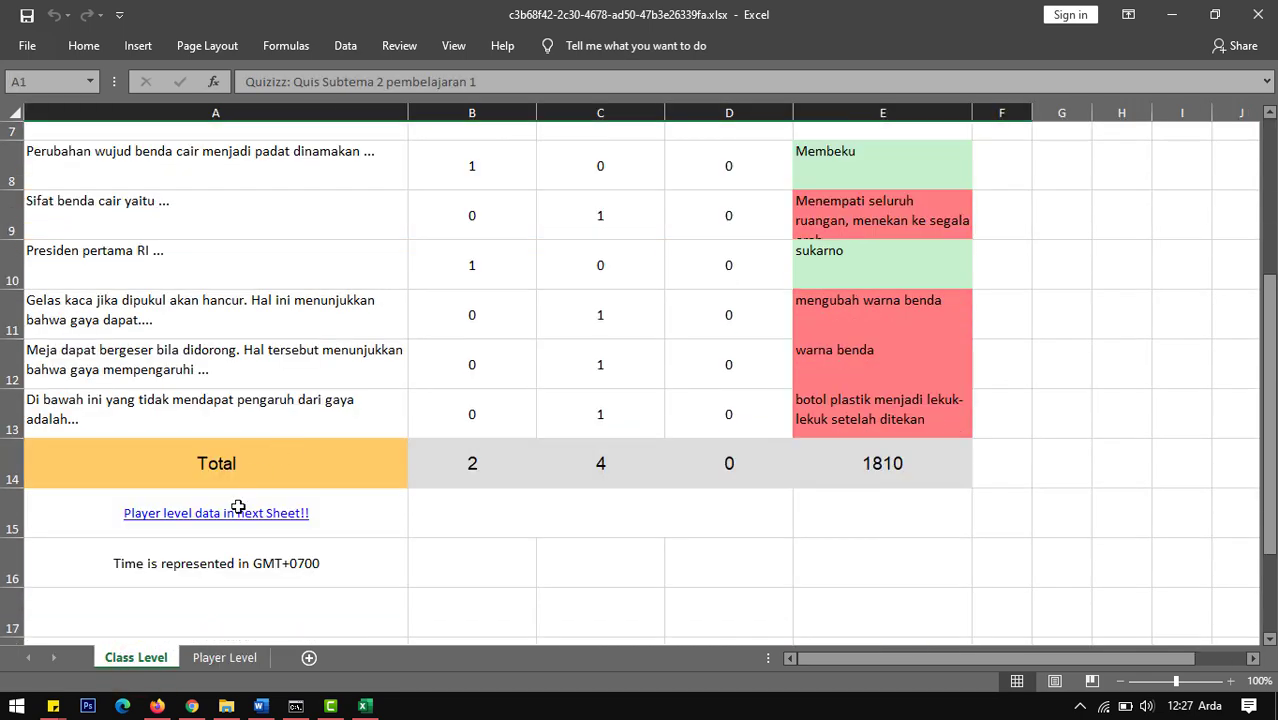
scroll(184, 571, up, 2)
scroll(210, 540, down, 1)
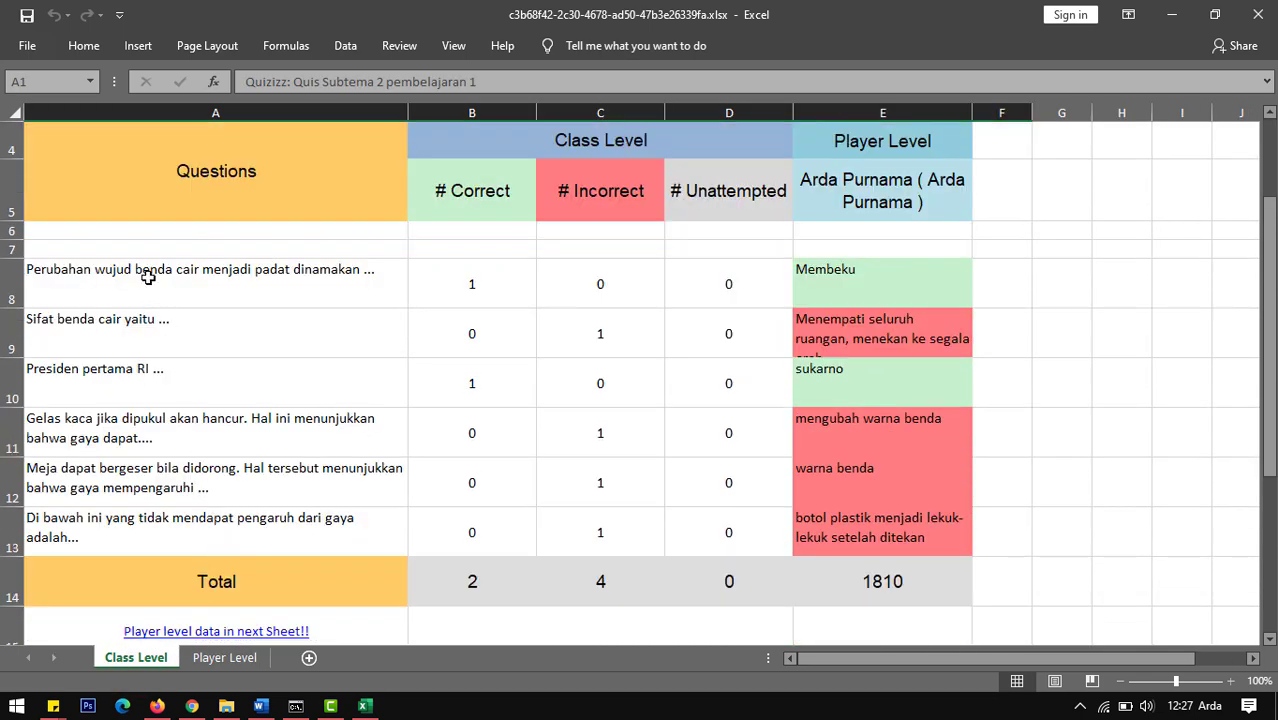
scroll(770, 360, up, 1)
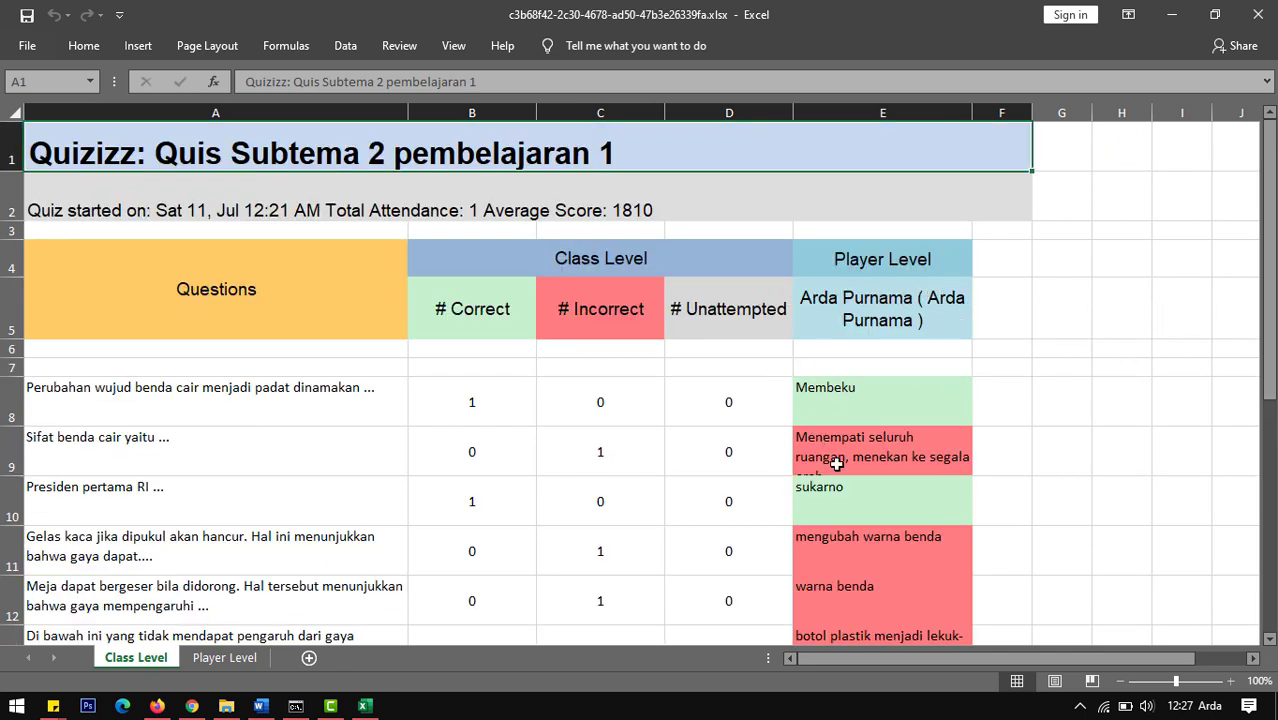
scroll(838, 462, down, 1)
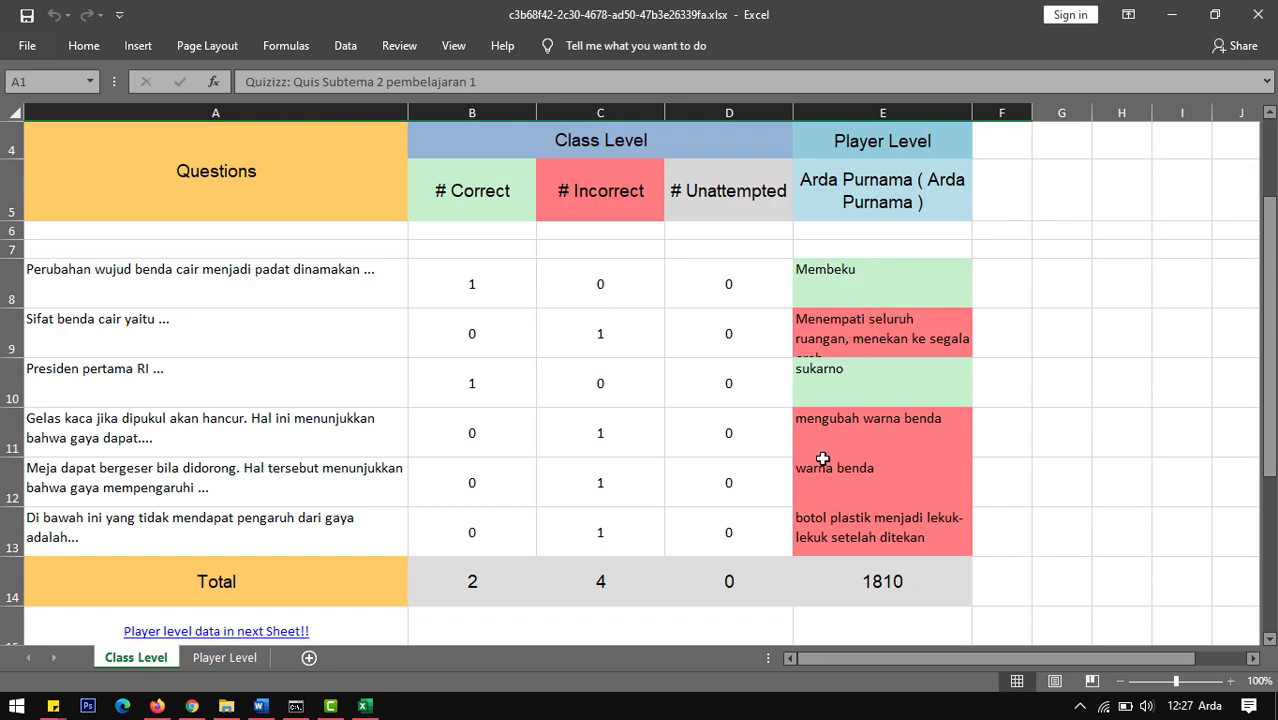
scroll(820, 459, up, 1)
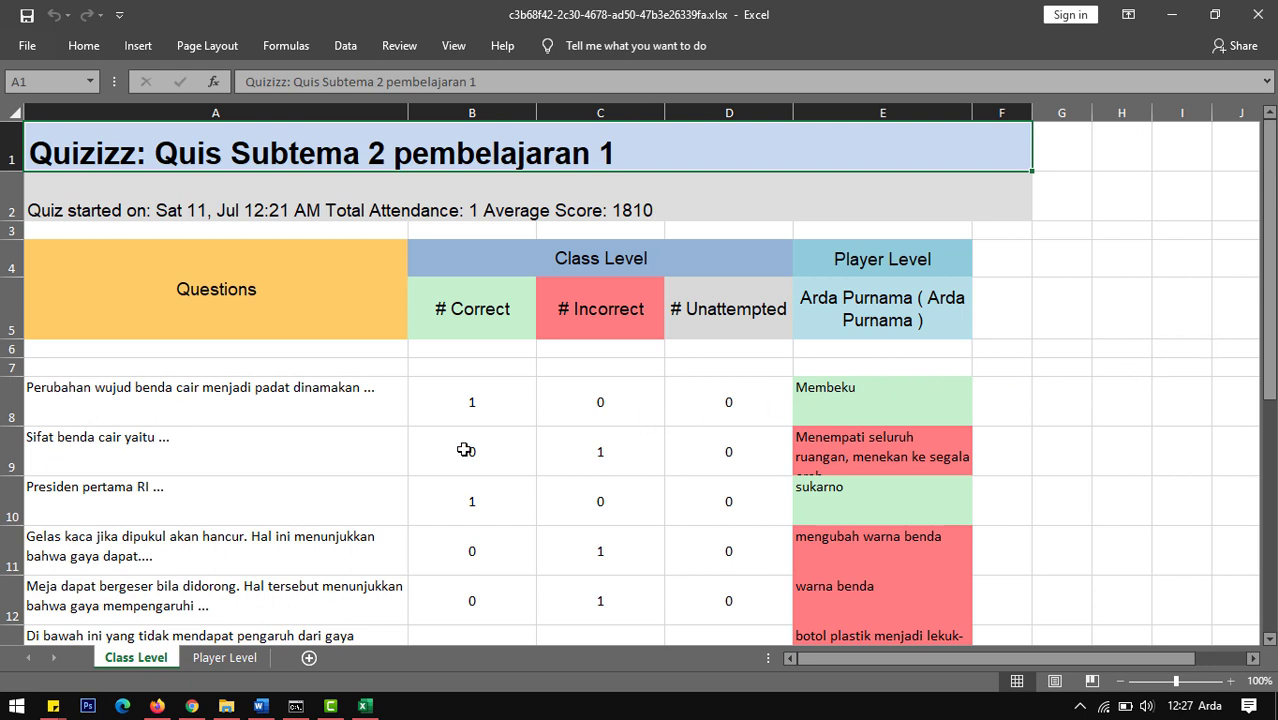
Close the results workbook and exit the live game summary in Chrome
click(1255, 28)
click(899, 400)
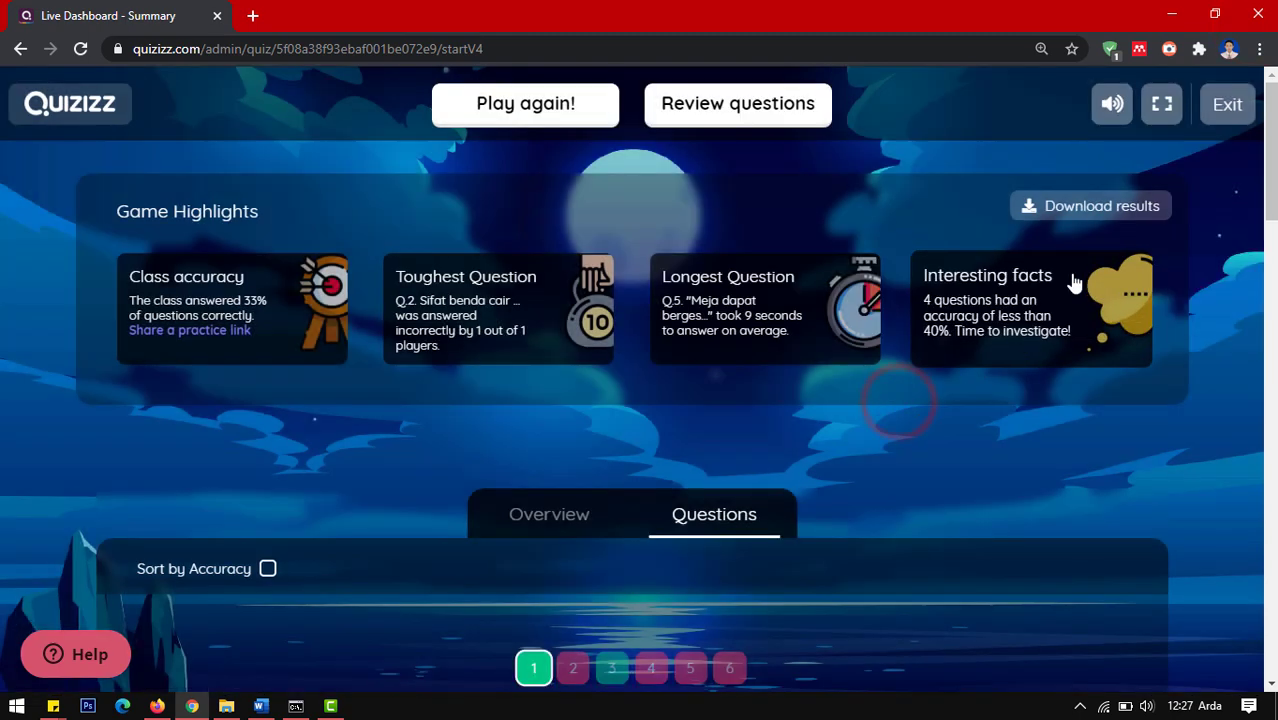
click(1227, 104)
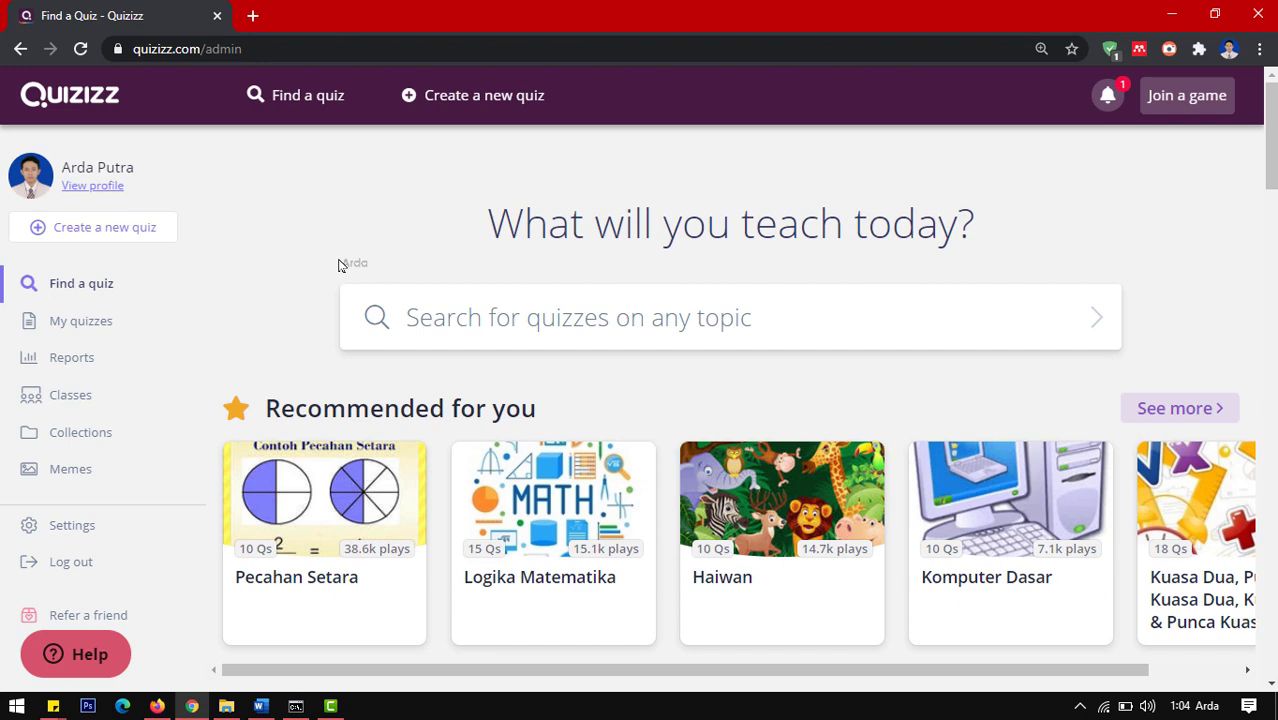
Open the page of "Quis Subtema 2 pembelajaran 1" from your own quizzes
click(80, 322)
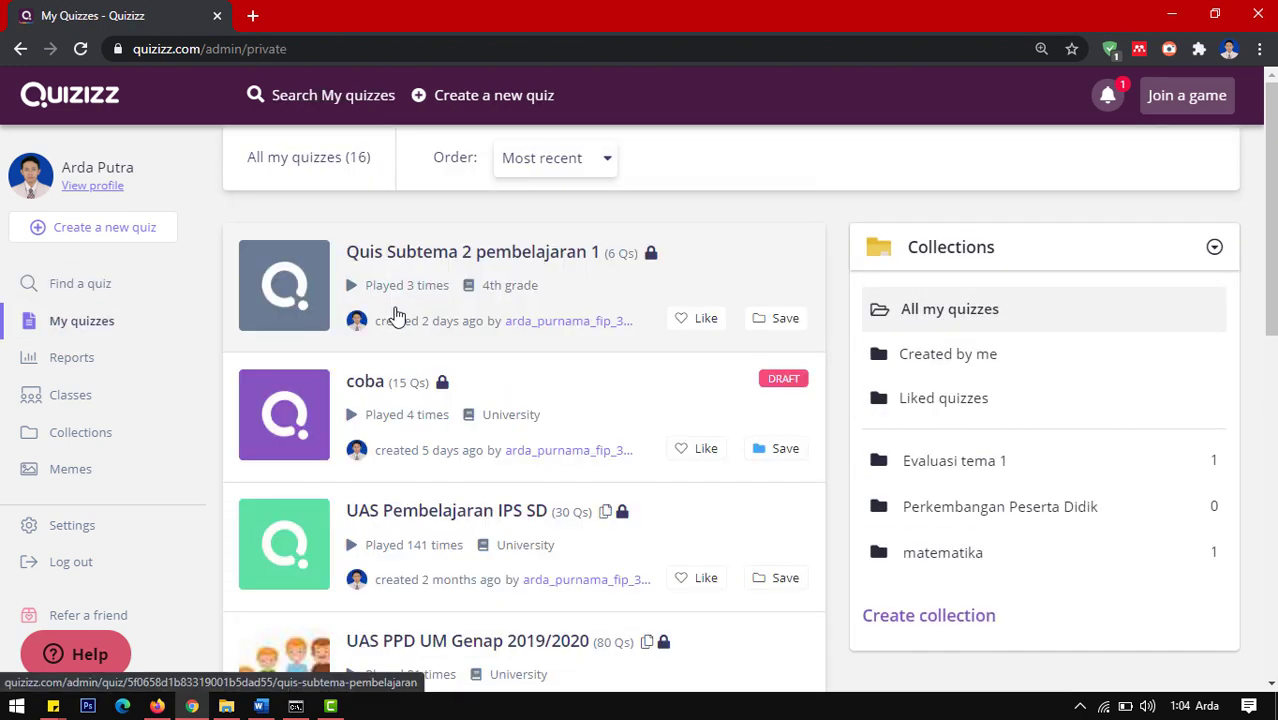
click(402, 252)
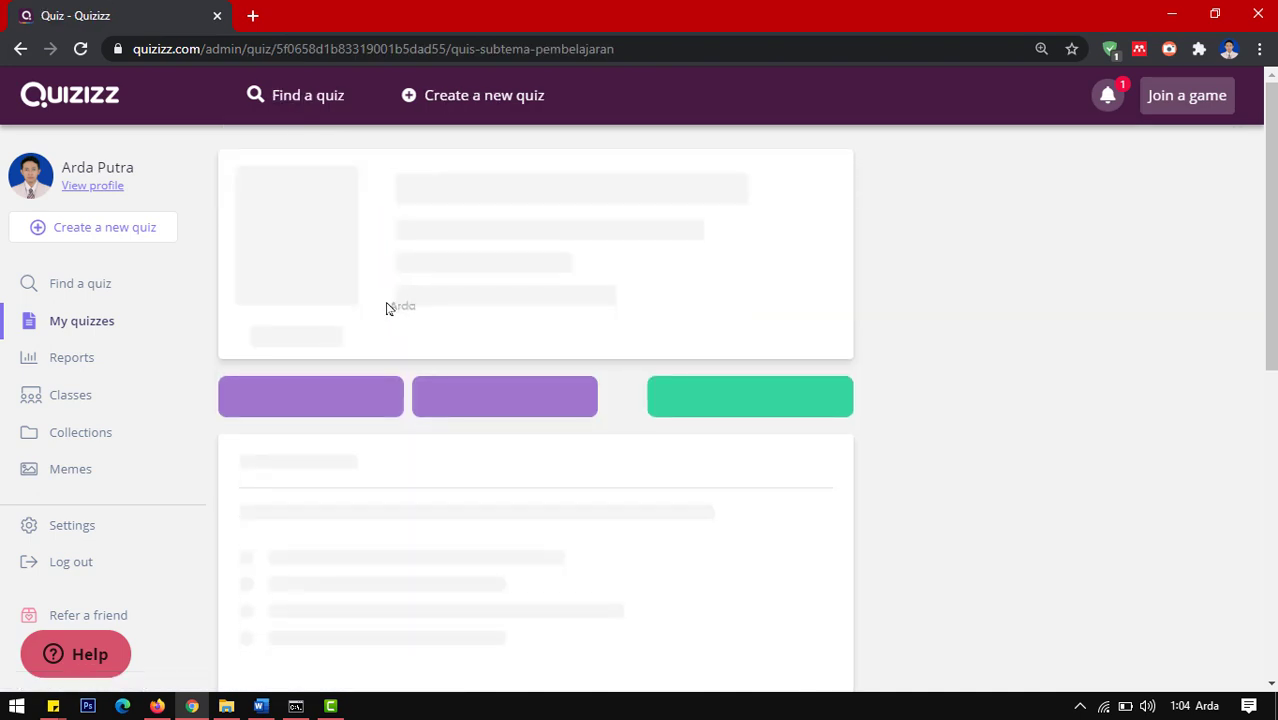
scroll(420, 362, down, 1)
scroll(438, 358, up, 1)
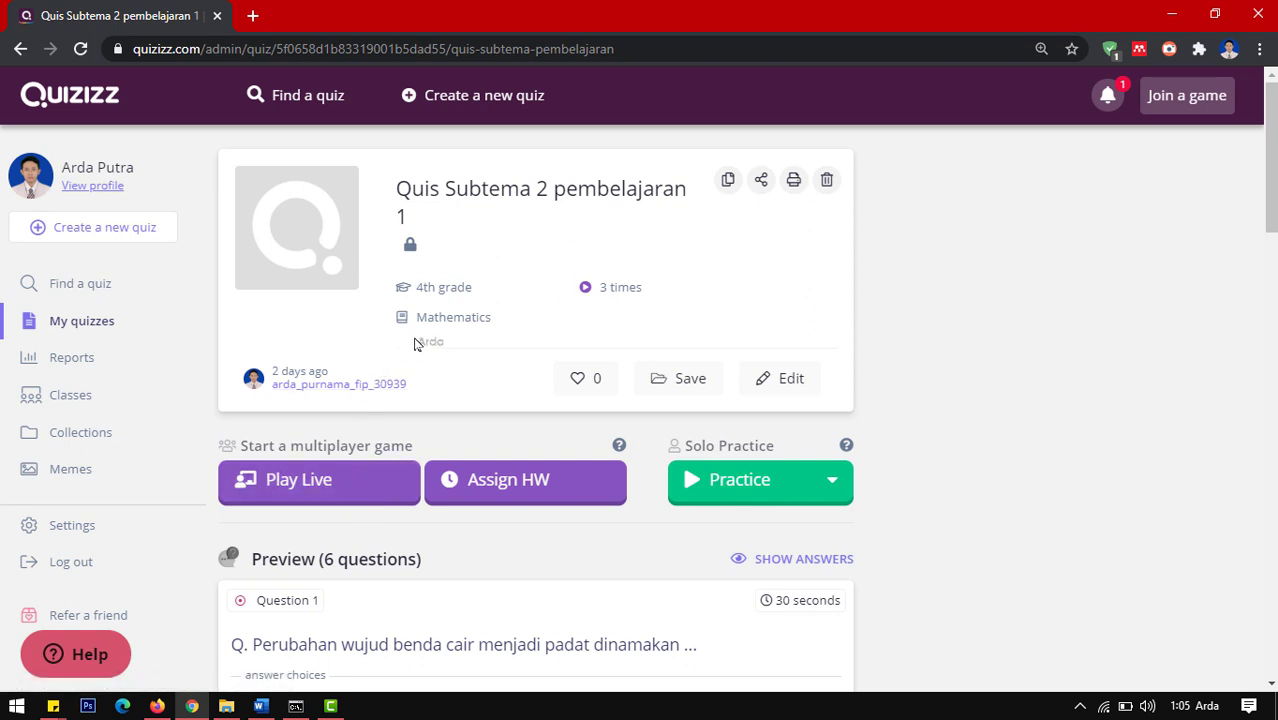
Start assigning the quiz as homework and set its completion deadline to Jul 13th at 04:15 PM
click(511, 486)
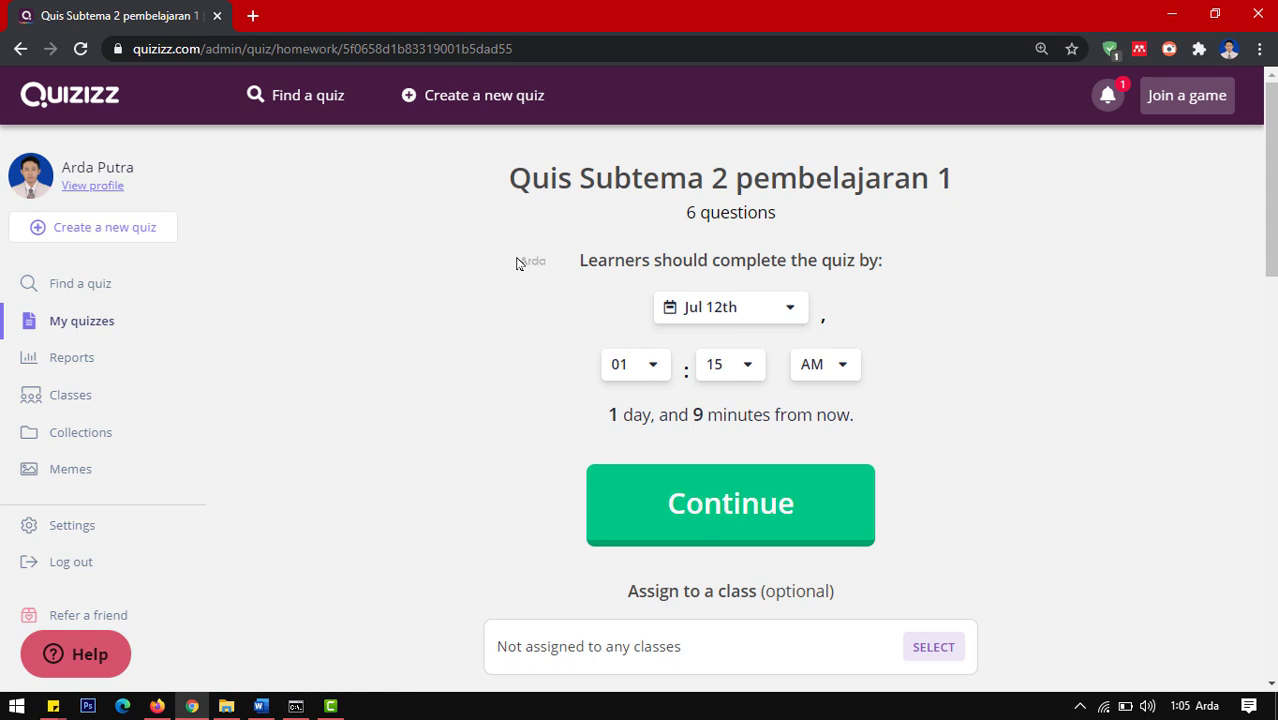
click(790, 314)
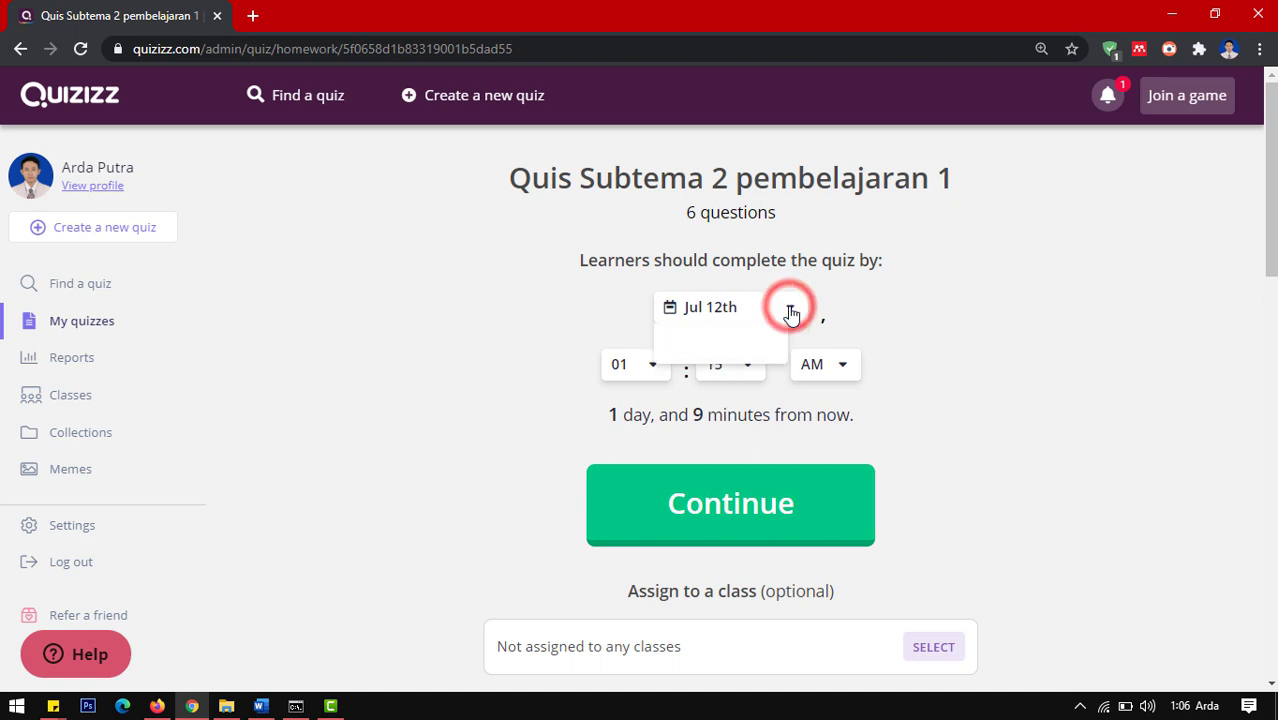
click(727, 440)
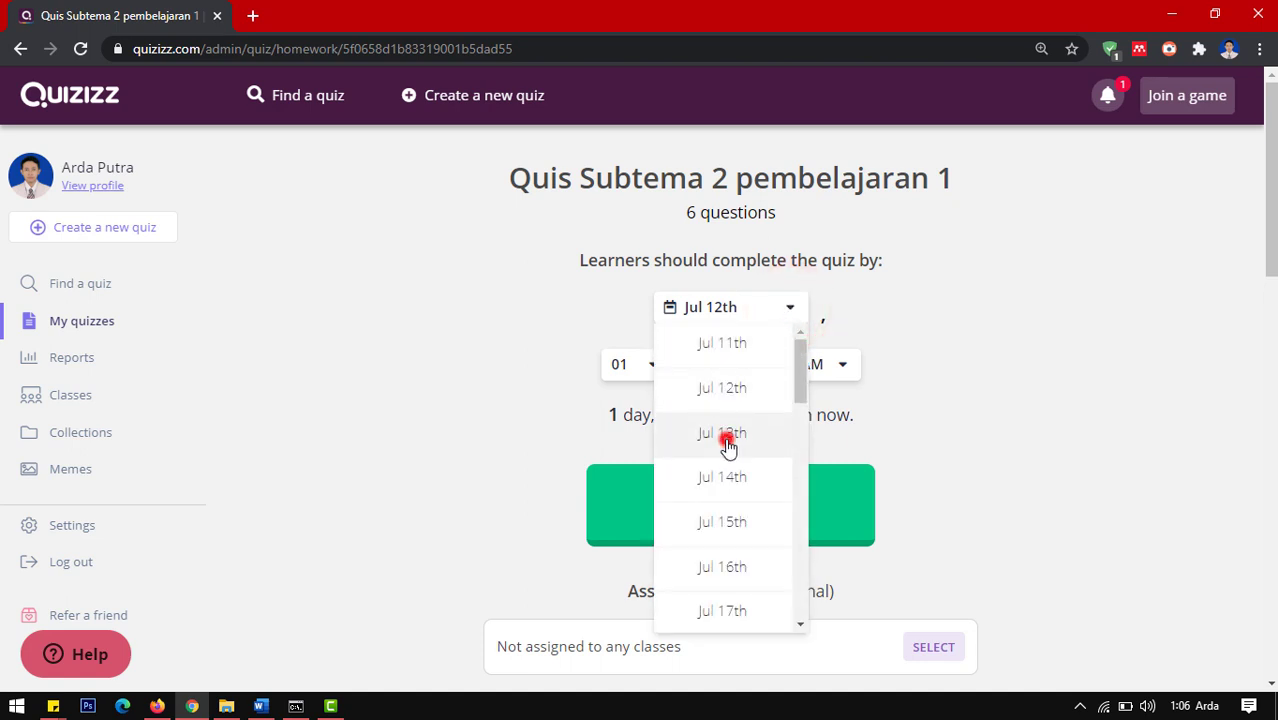
click(654, 375)
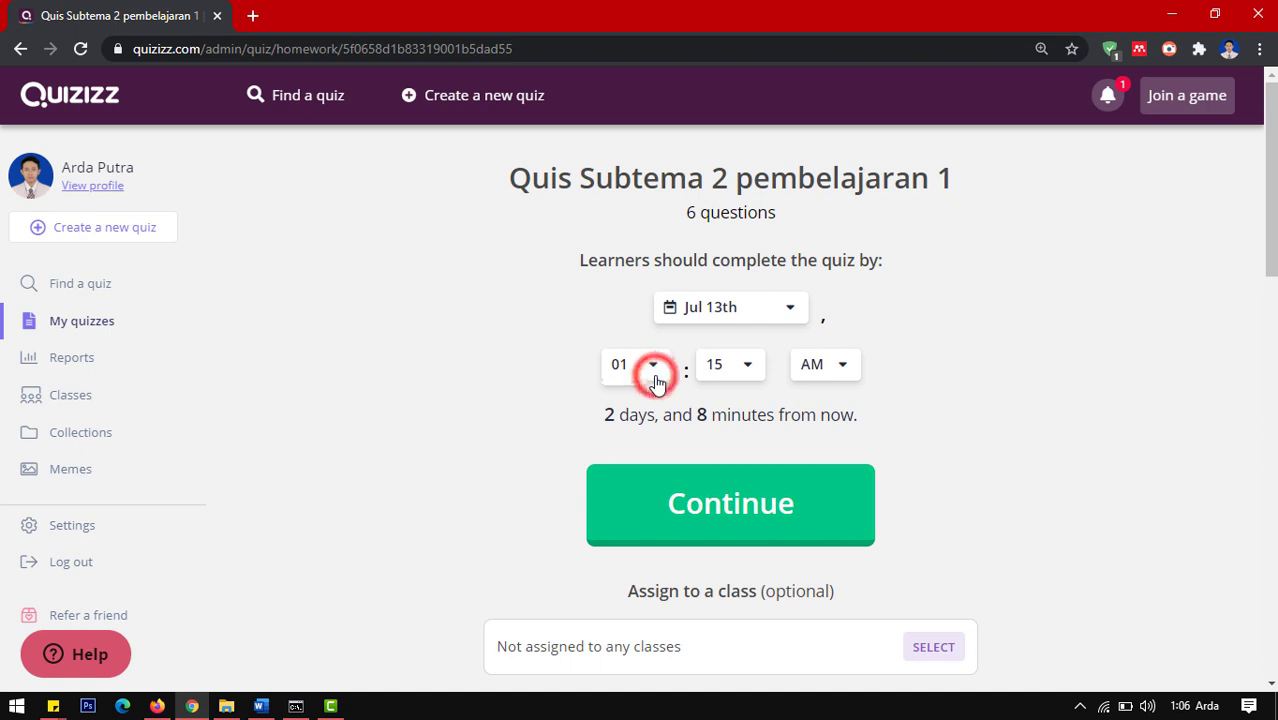
click(634, 534)
click(826, 364)
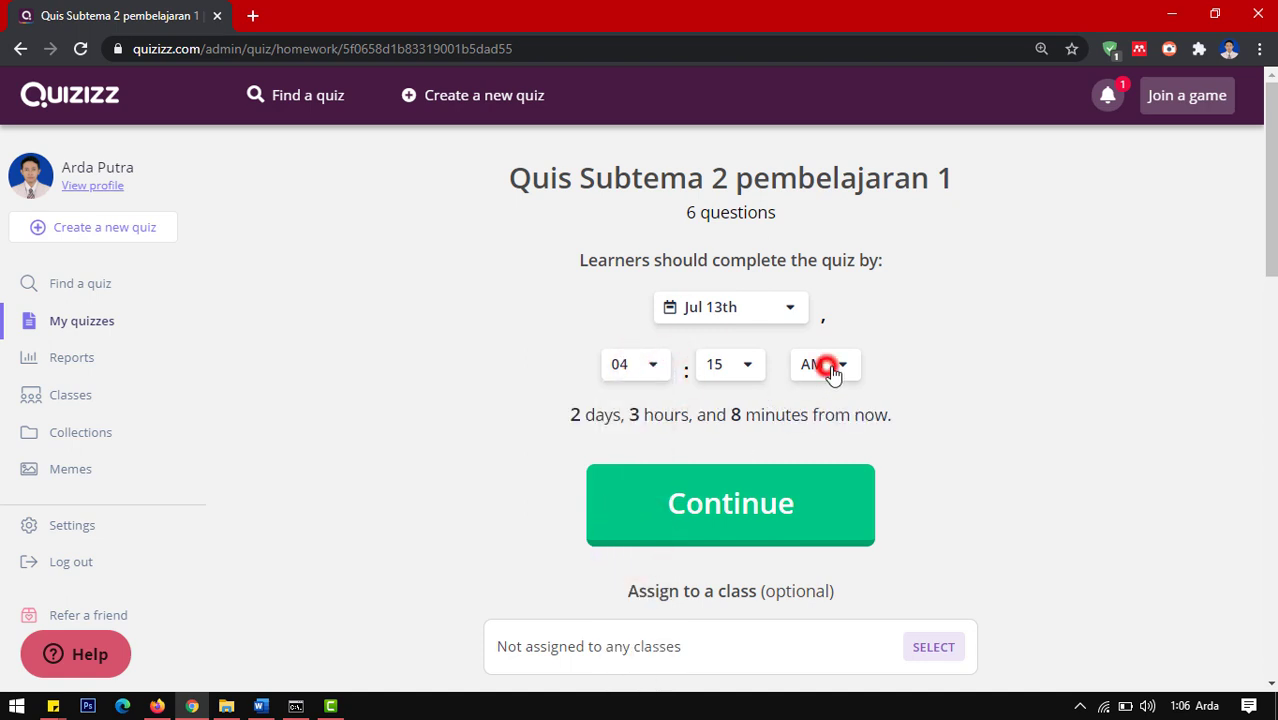
click(826, 442)
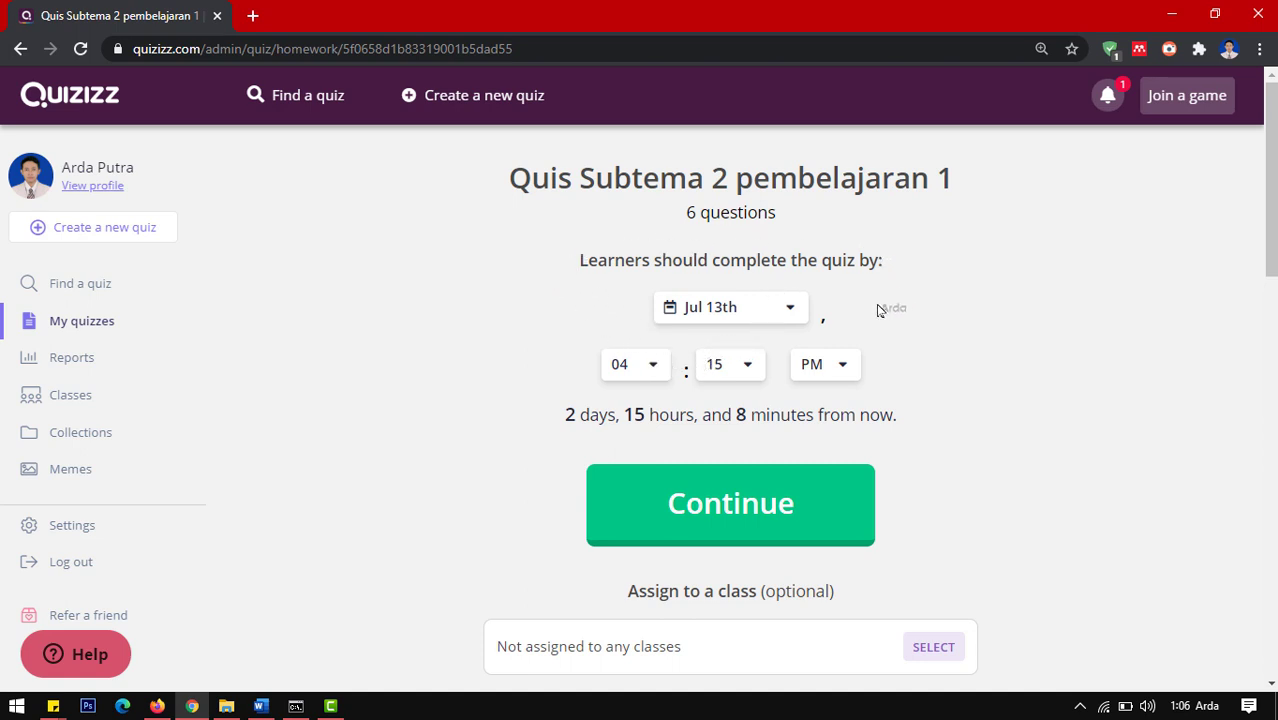
Look through the homework's general and gameplay settings, and return to the class assignment option
scroll(905, 355, down, 3)
scroll(908, 360, down, 7)
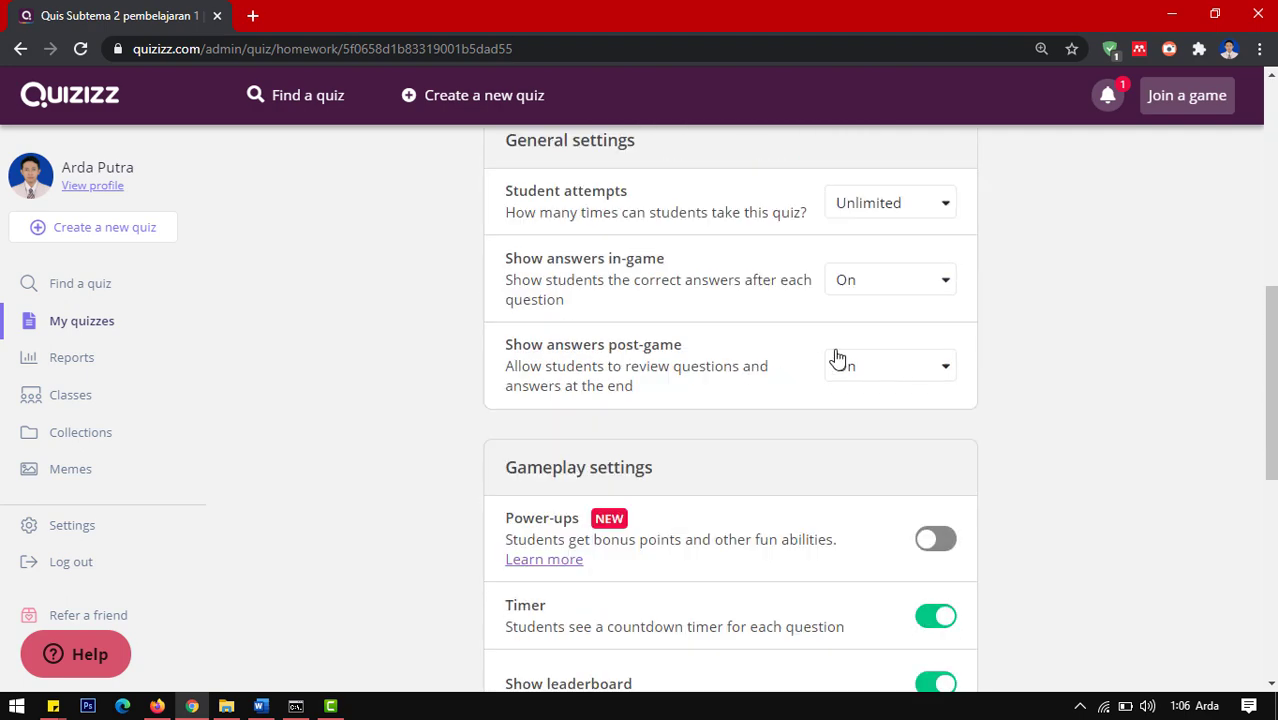
scroll(875, 405, up, 7)
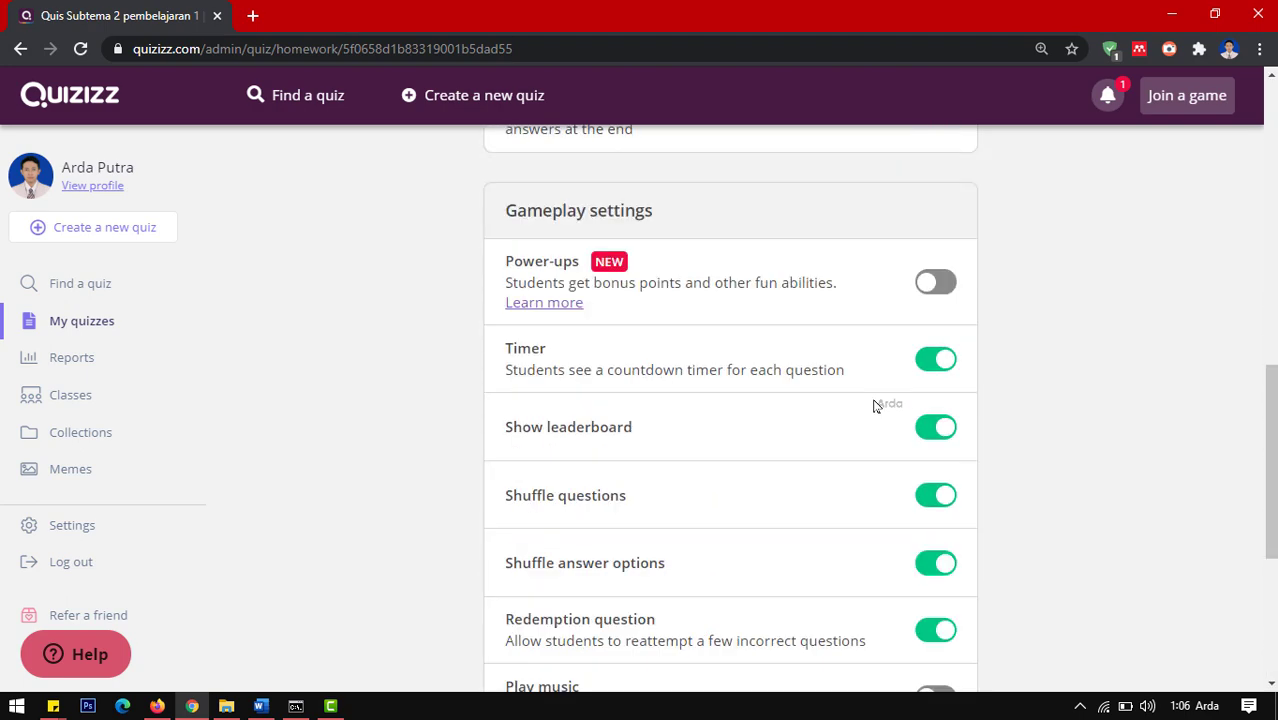
scroll(875, 405, up, 1)
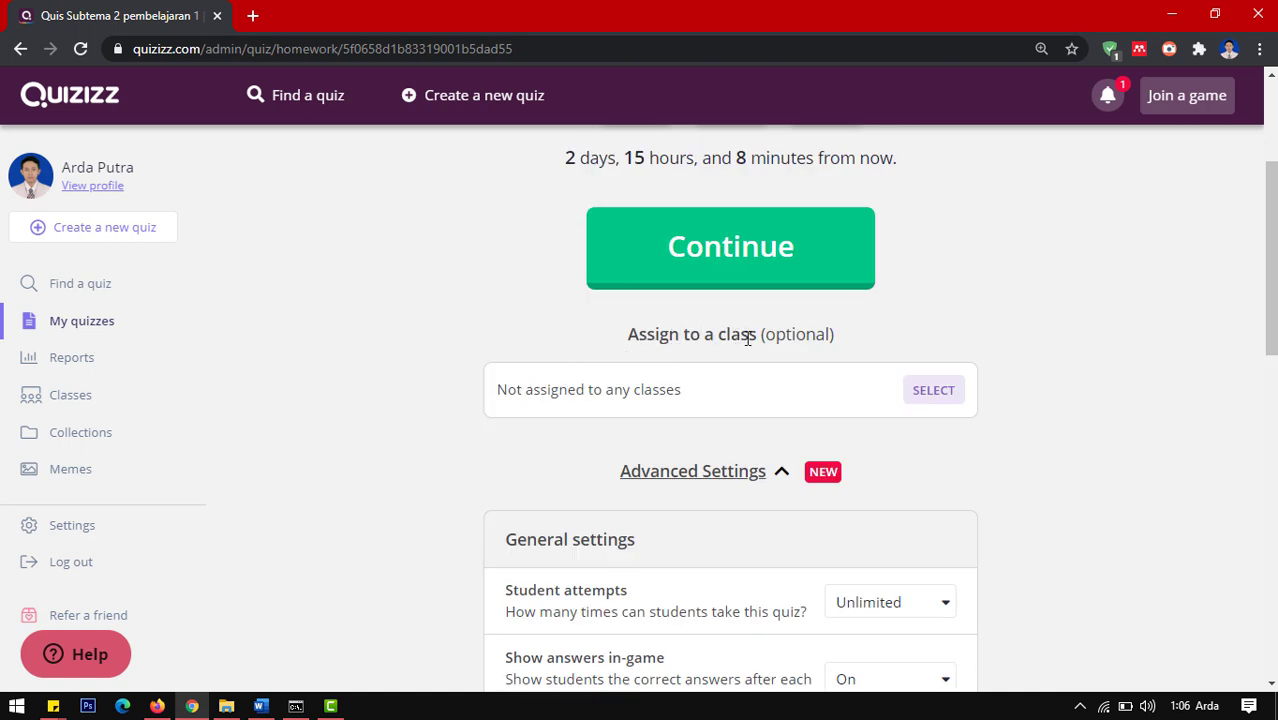
Look through the classes the homework can be assigned to, and close the list without selecting any
click(940, 392)
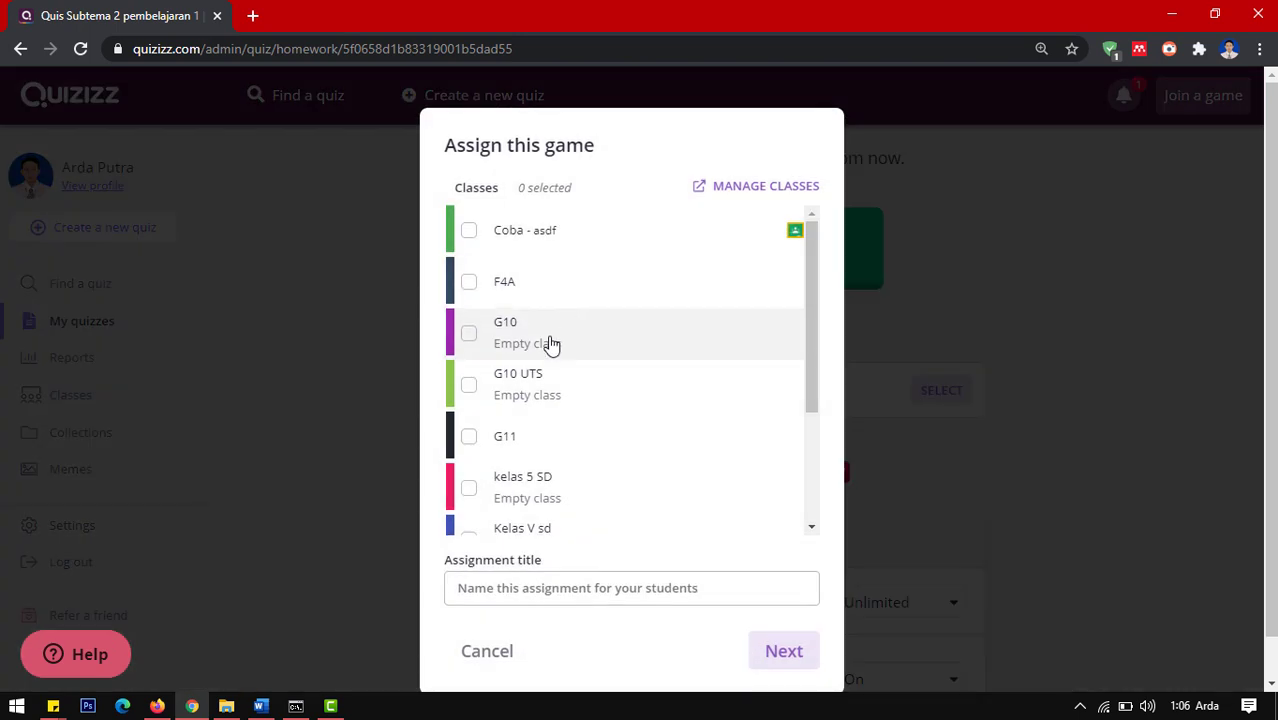
scroll(522, 372, down, 2)
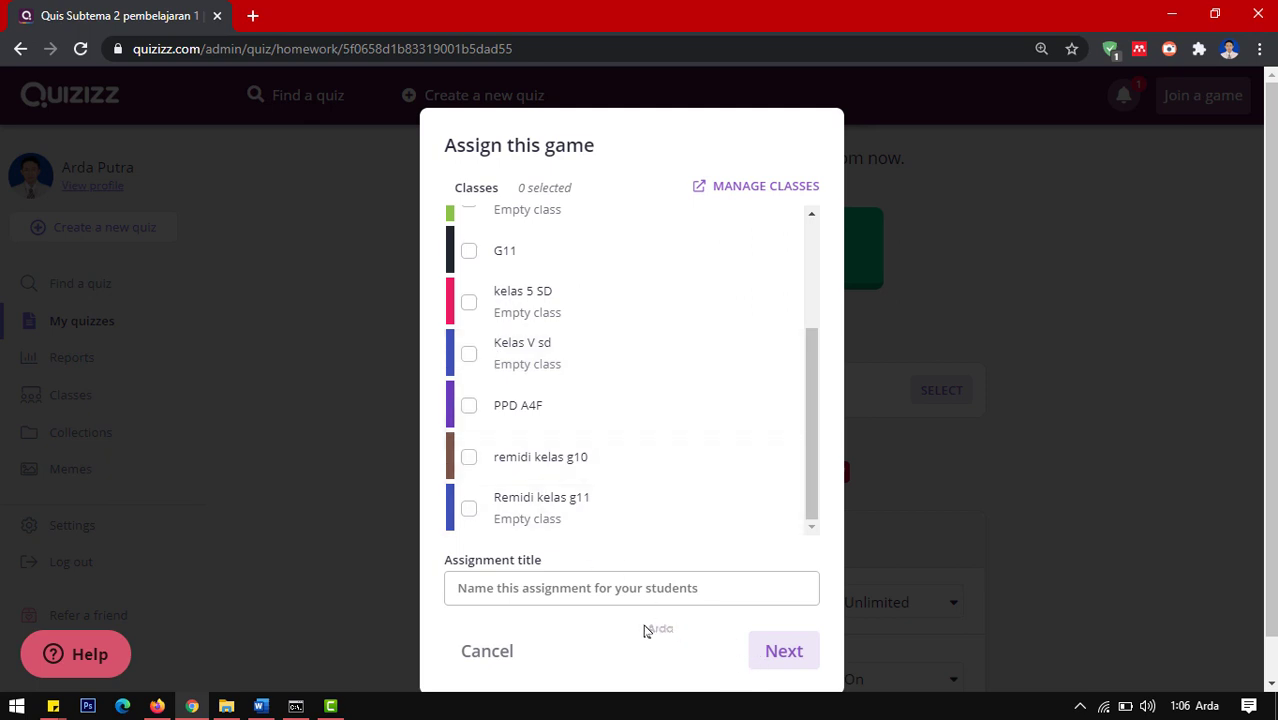
click(487, 648)
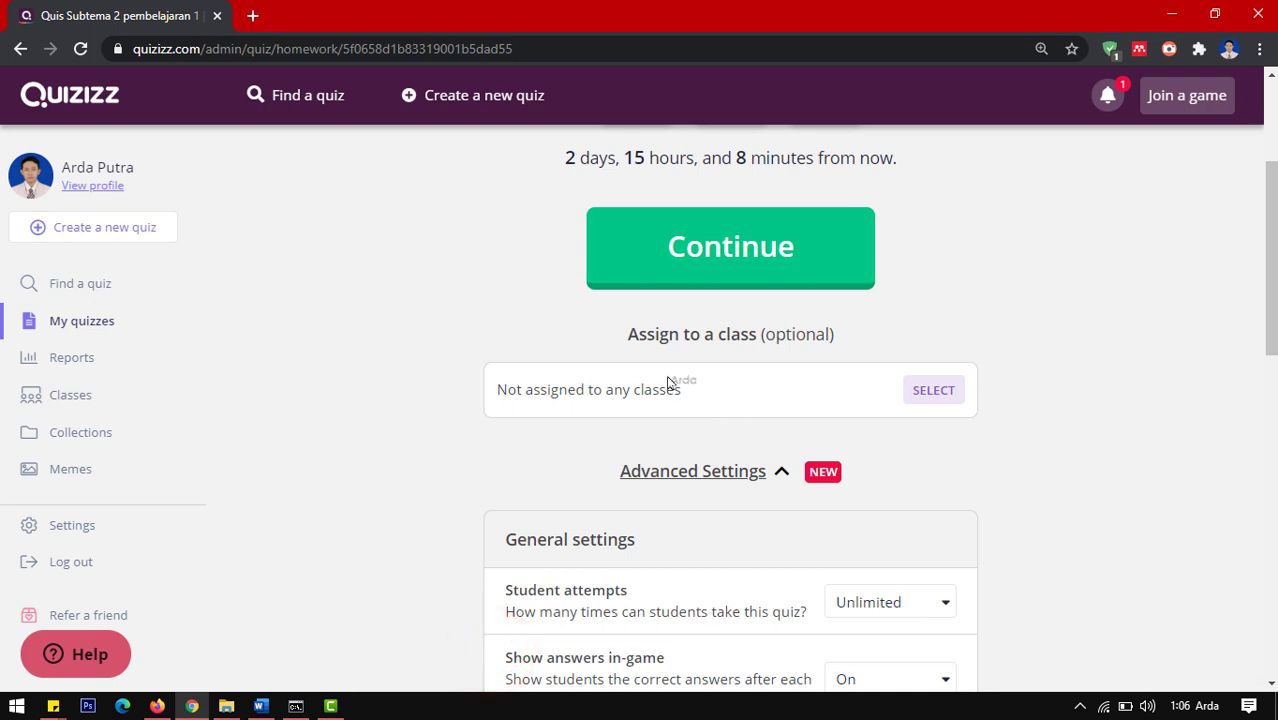
scroll(548, 336, up, 2)
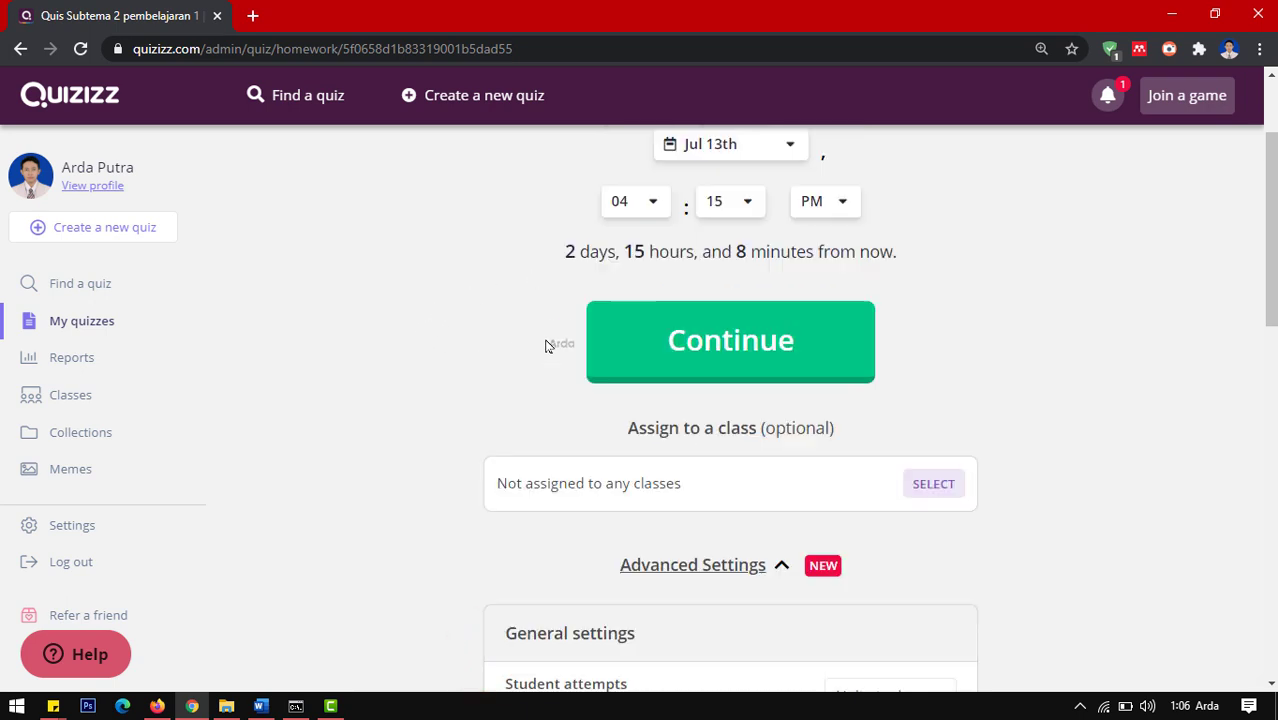
Continue with the current homework settings to create the assignment without linking it to any class
scroll(546, 345, down, 1)
scroll(551, 350, down, 10)
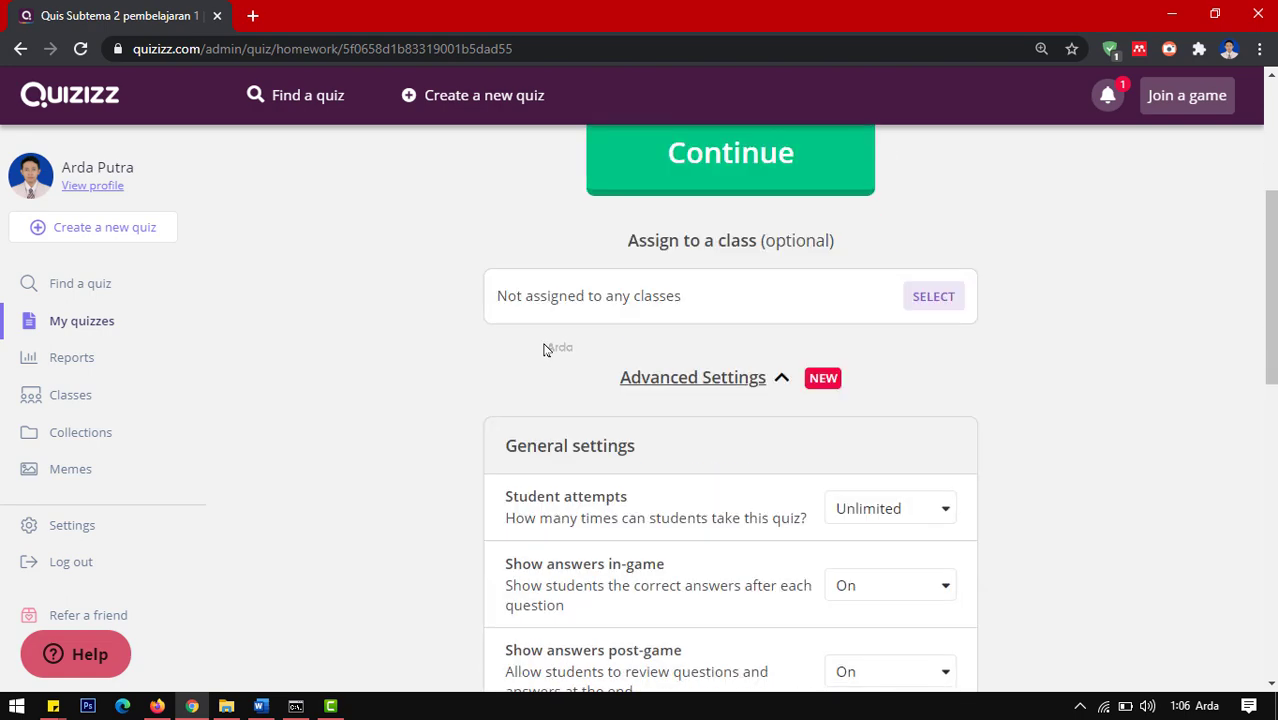
click(701, 486)
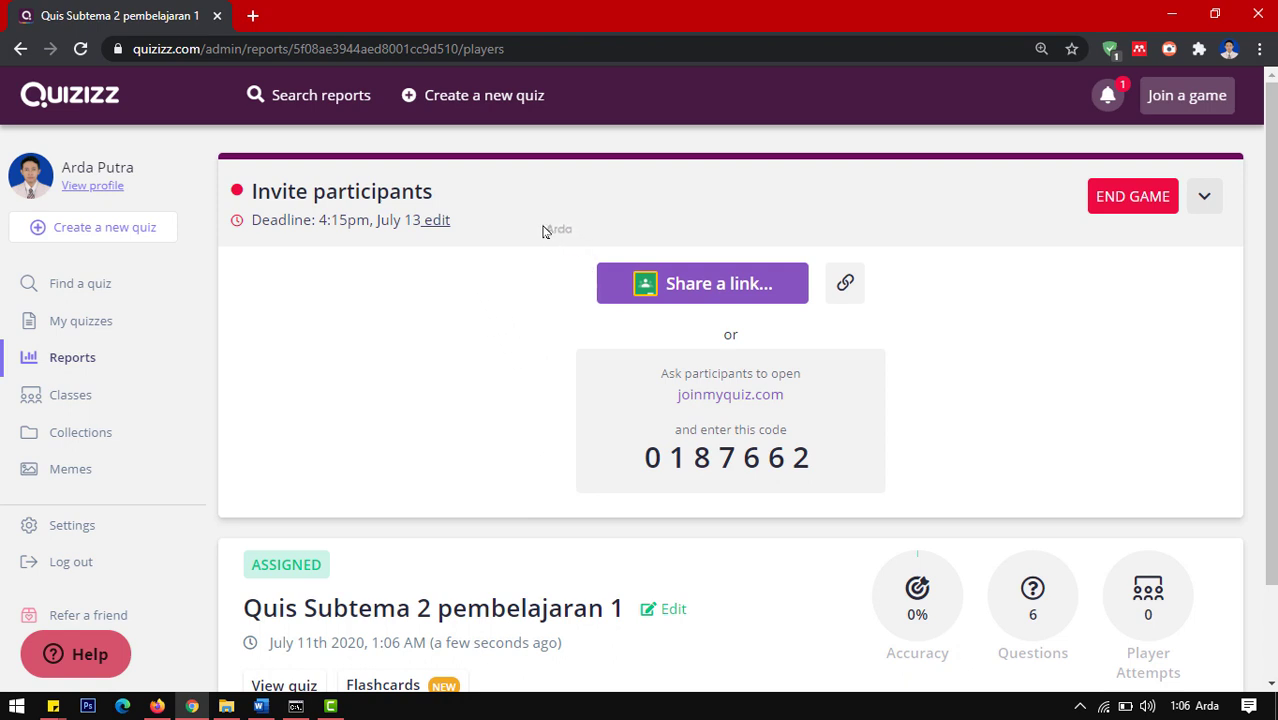
Copy the homework's invitation link for participants and look over the assigned quiz's report summary
click(846, 285)
scroll(594, 436, down, 1)
scroll(594, 436, up, 1)
scroll(900, 380, down, 1)
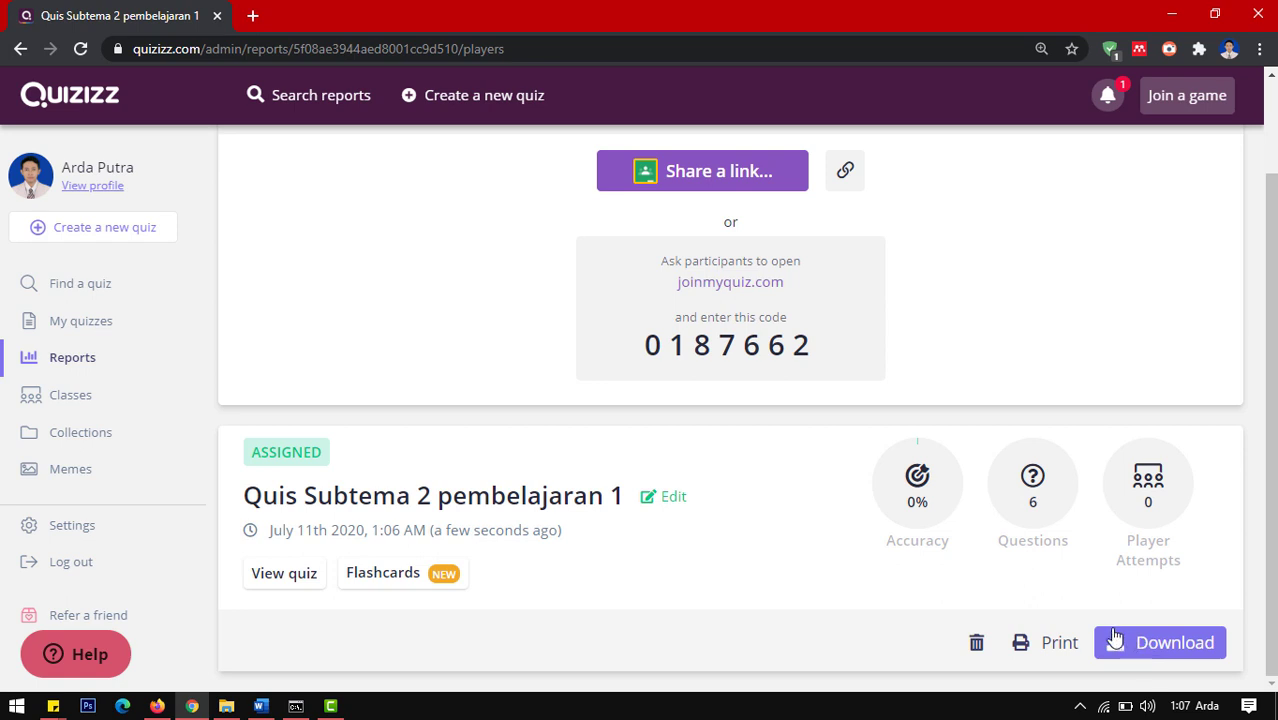
Open the list of all quiz reports and look through the assigned and live entries
click(77, 360)
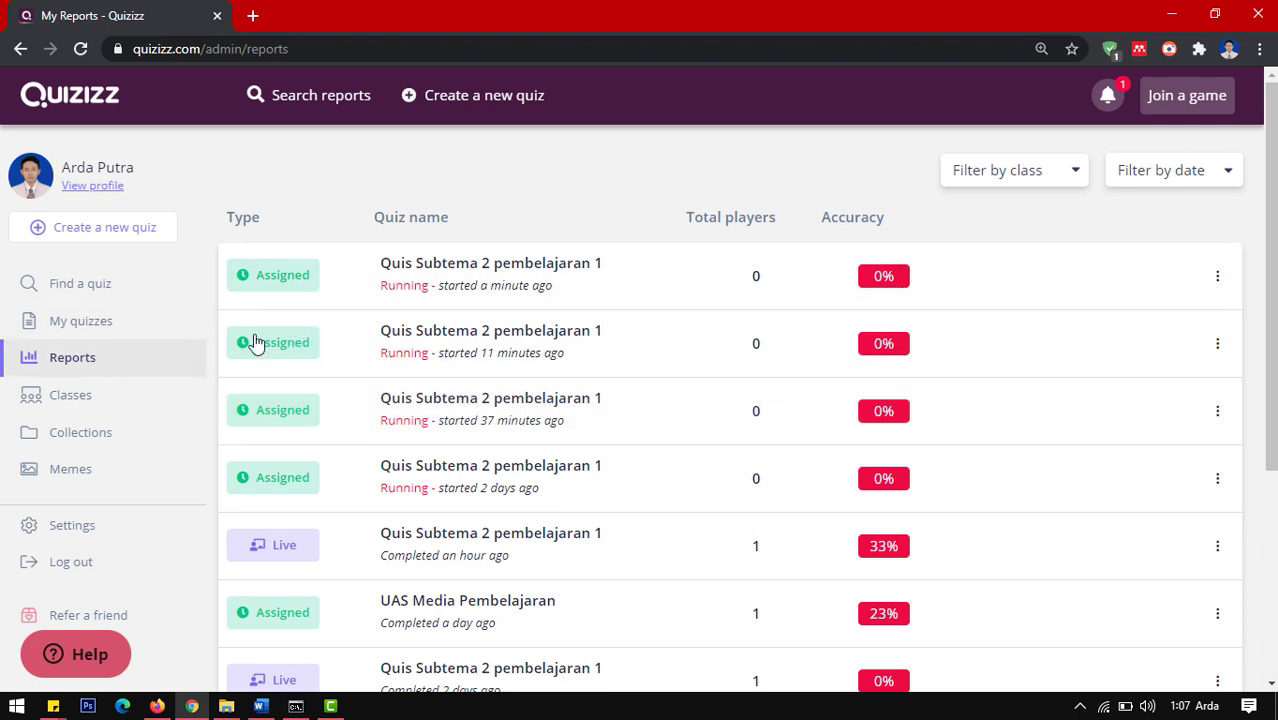
scroll(330, 344, down, 1)
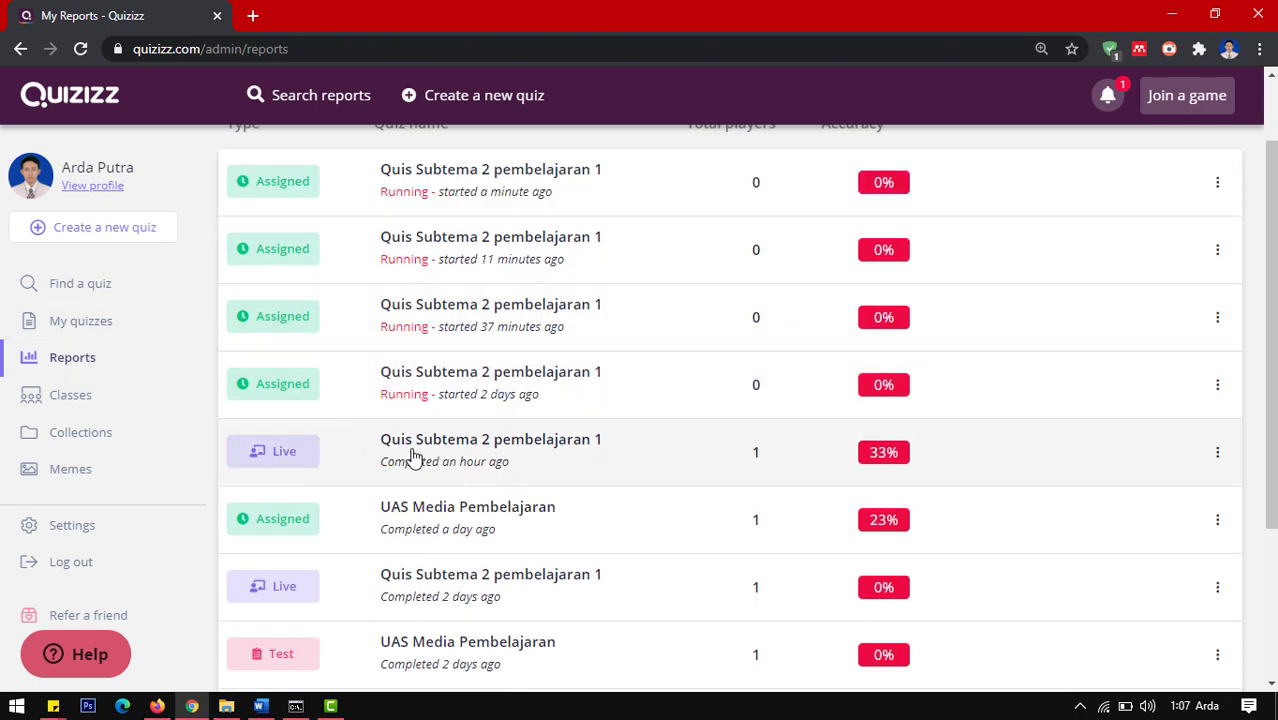
scroll(422, 448, up, 1)
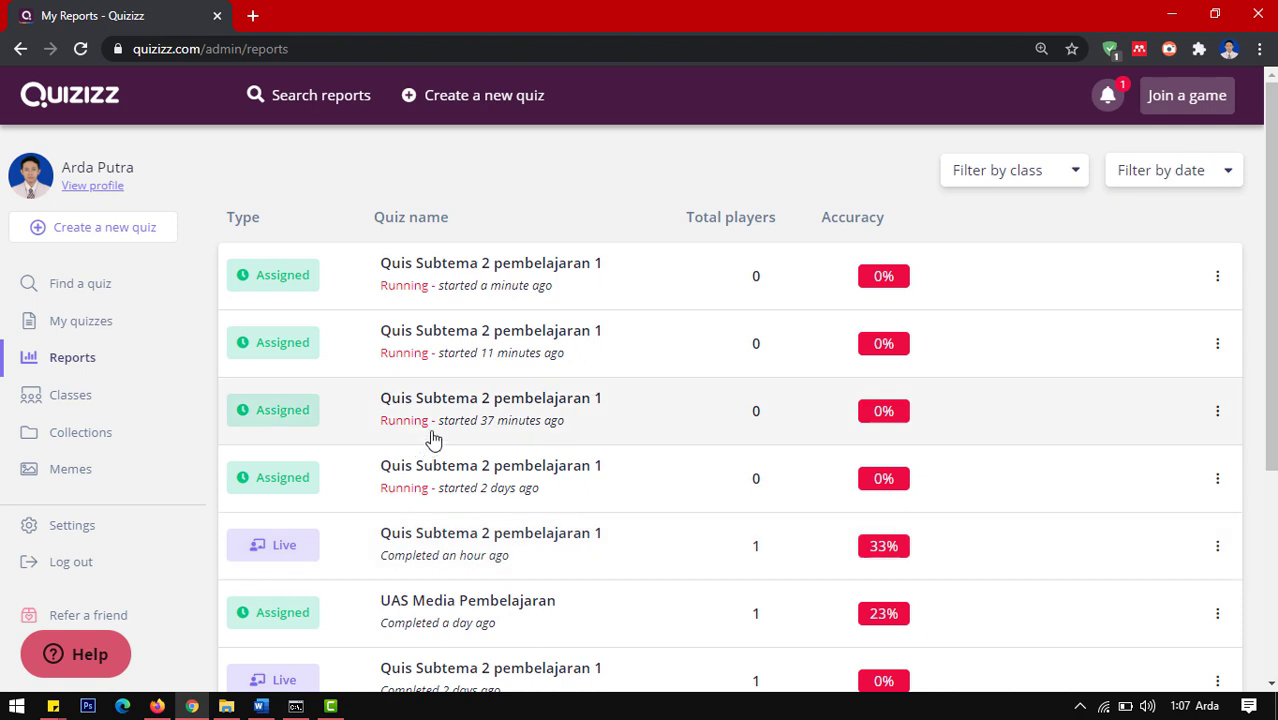